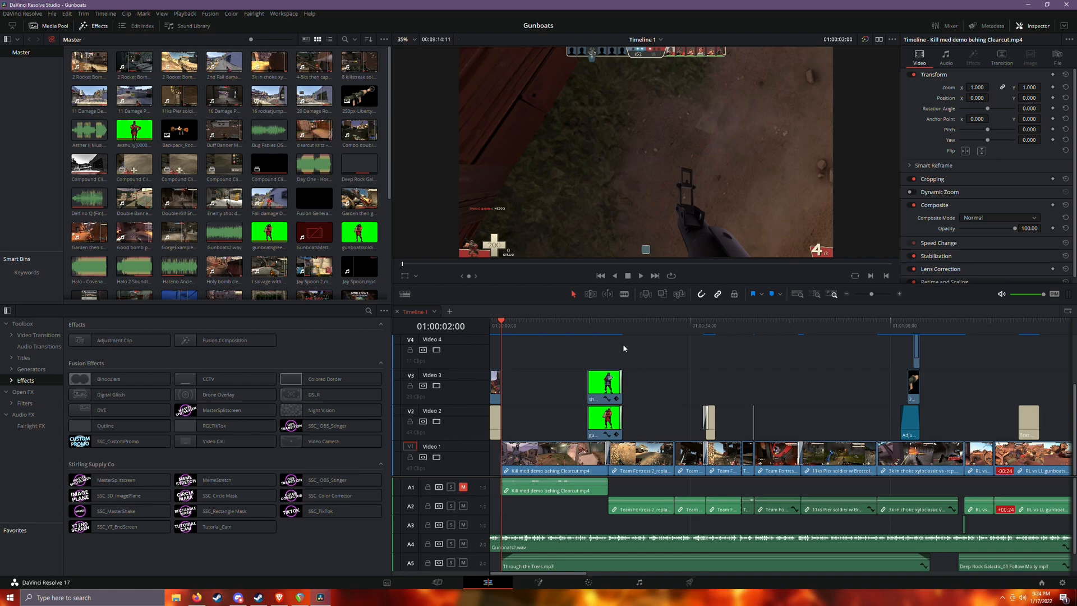
Examine the shotgun soldier and gunboatsgreen clips on Video 3 and Video 2 in the preview and the gunboatsgreen clip's transform settings.
click(899, 294)
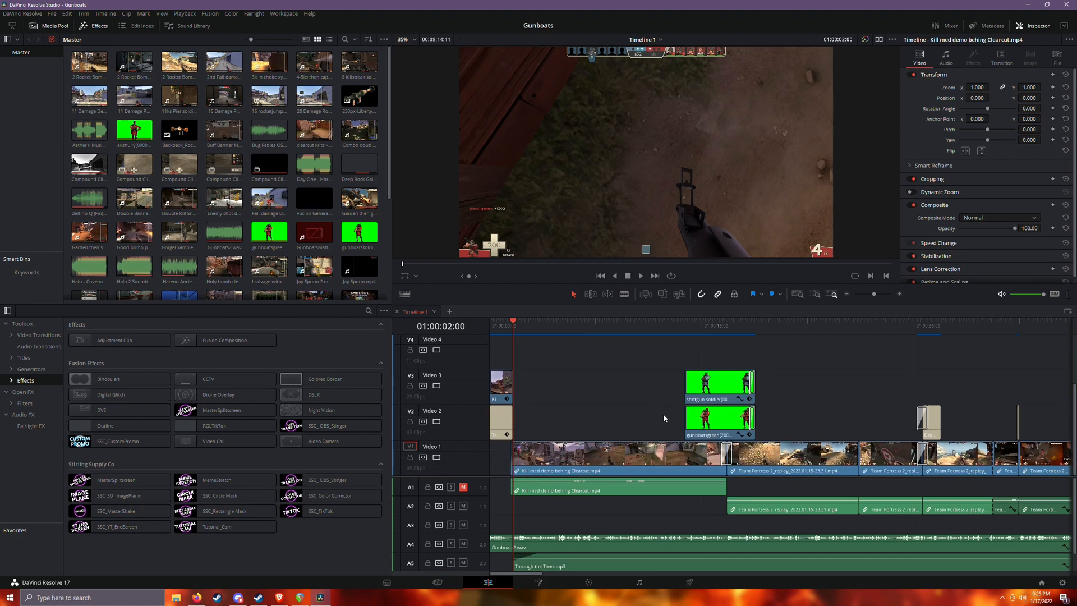
click(703, 326)
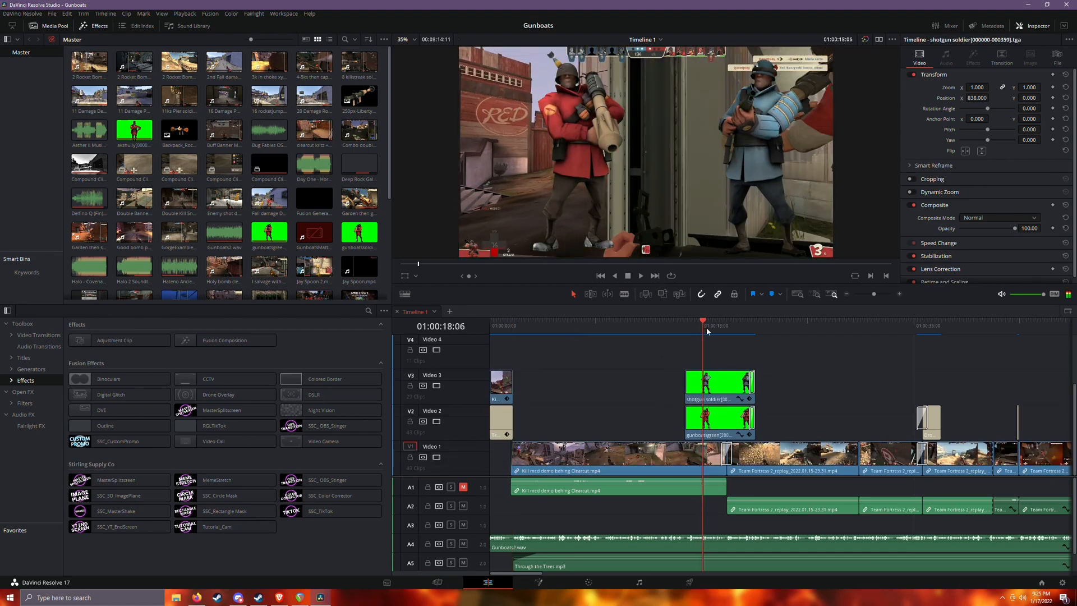
click(723, 419)
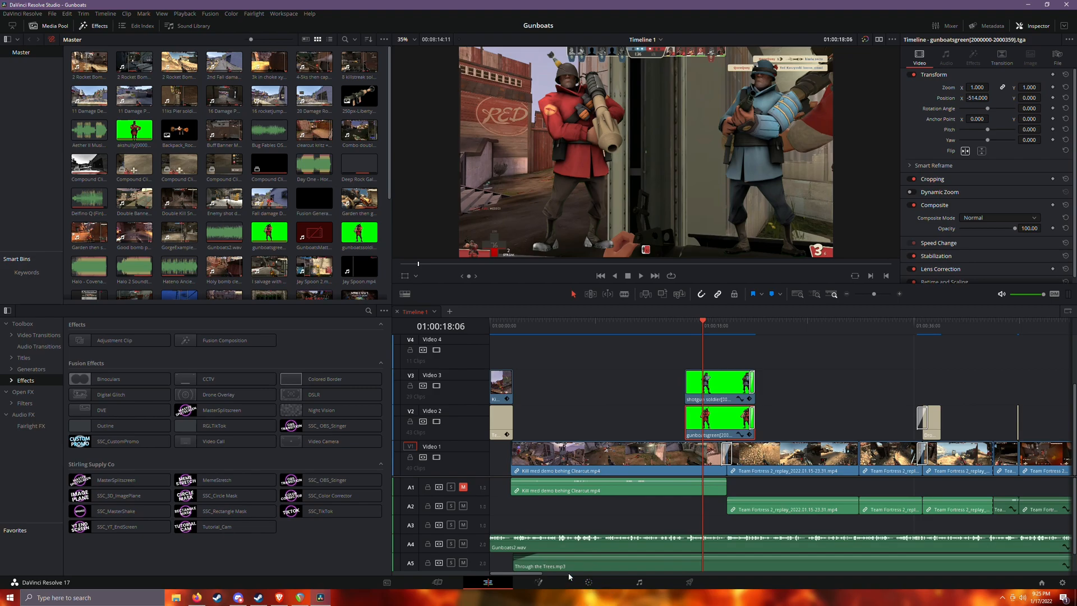
drag(686, 327, 722, 330)
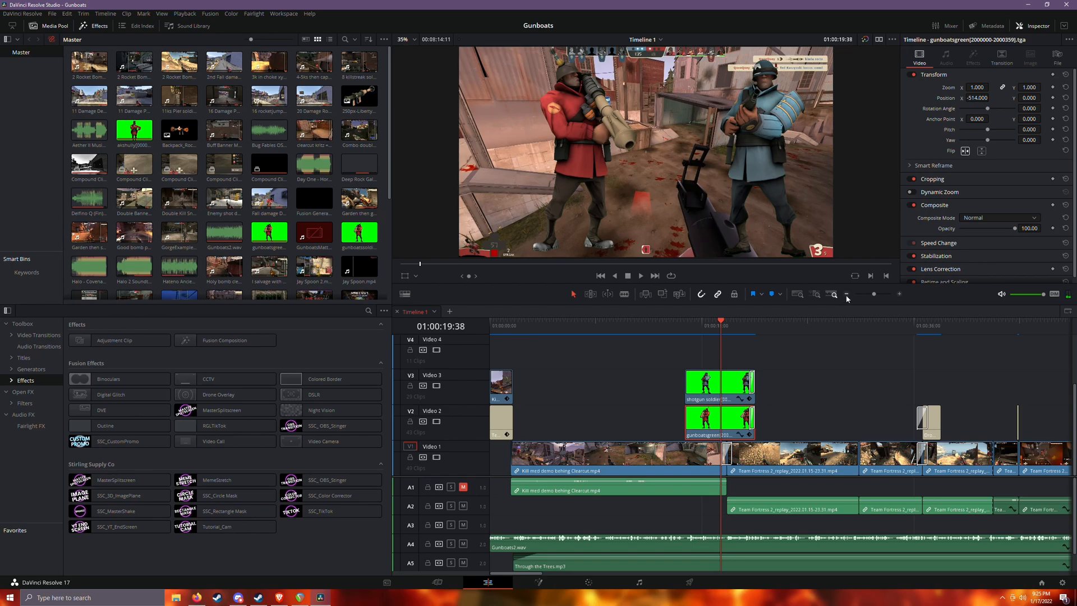
drag(717, 322, 708, 326)
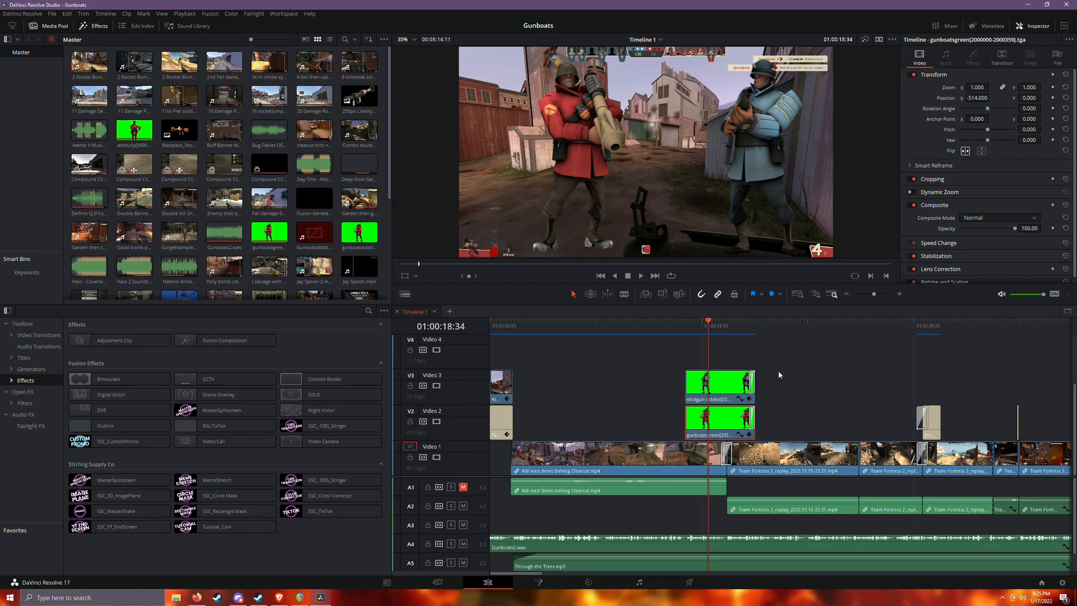
Review the opening "I wanna talk about the Gunboats" title at several points, along with its Write On settings.
click(848, 295)
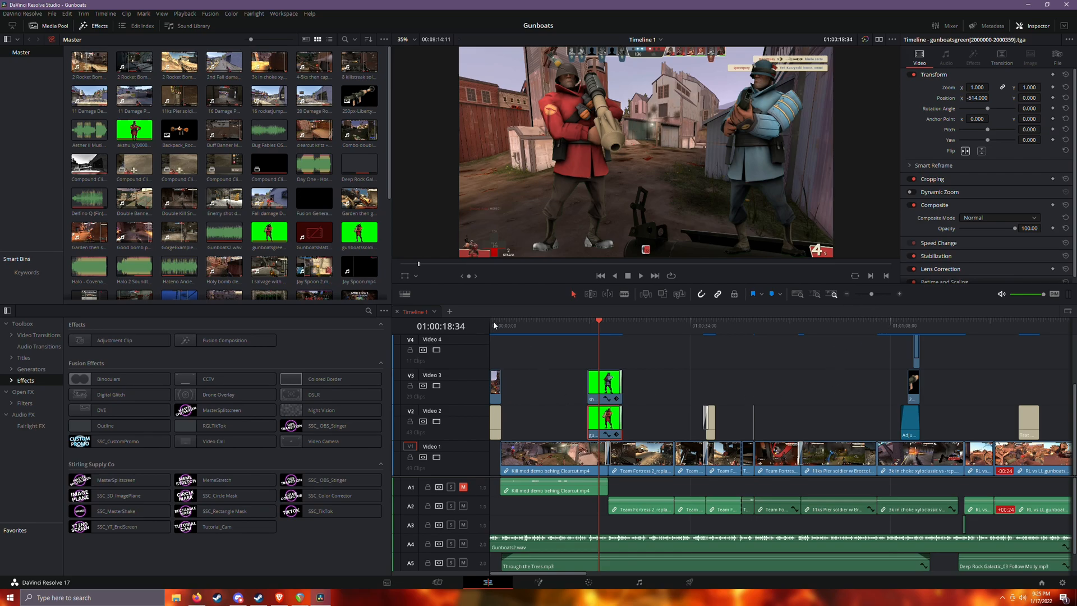
click(492, 323)
click(899, 294)
click(899, 294)
click(567, 329)
drag(567, 331, 645, 329)
click(570, 430)
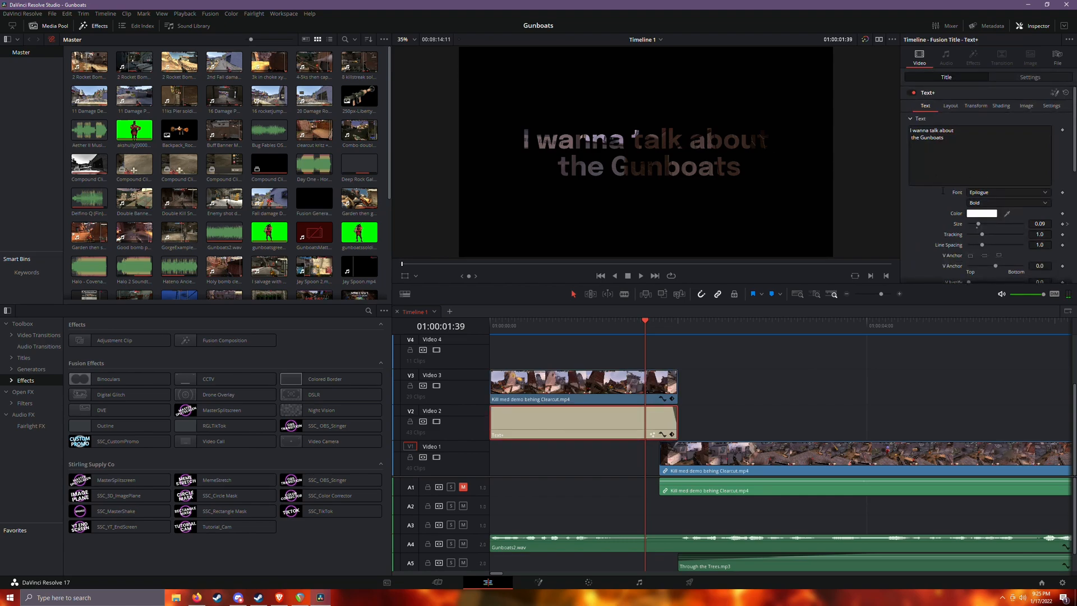
scroll(940, 185, down, 5)
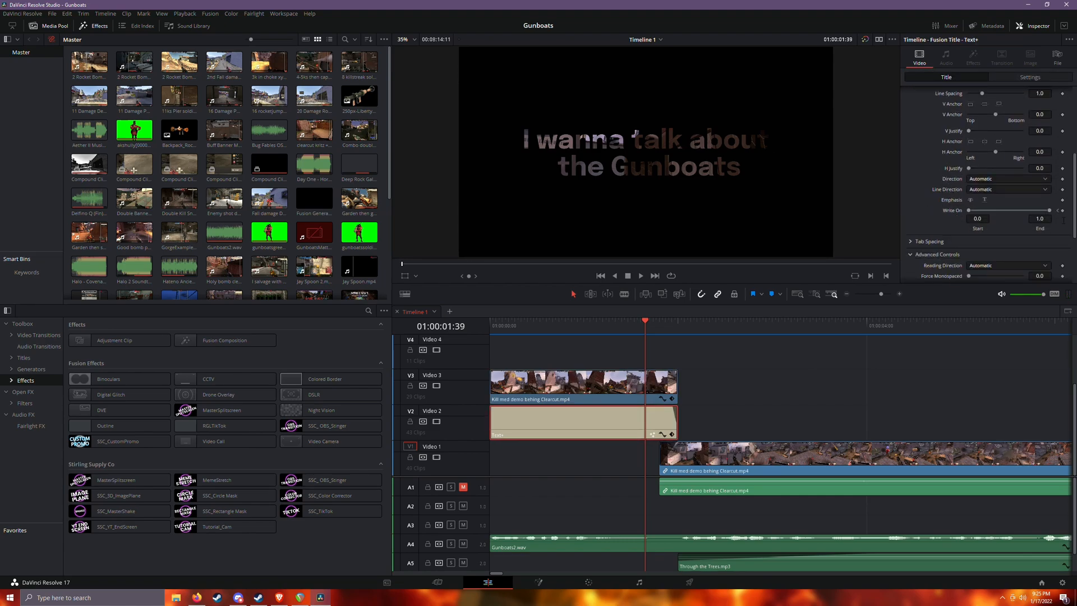
drag(626, 323, 521, 328)
click(672, 434)
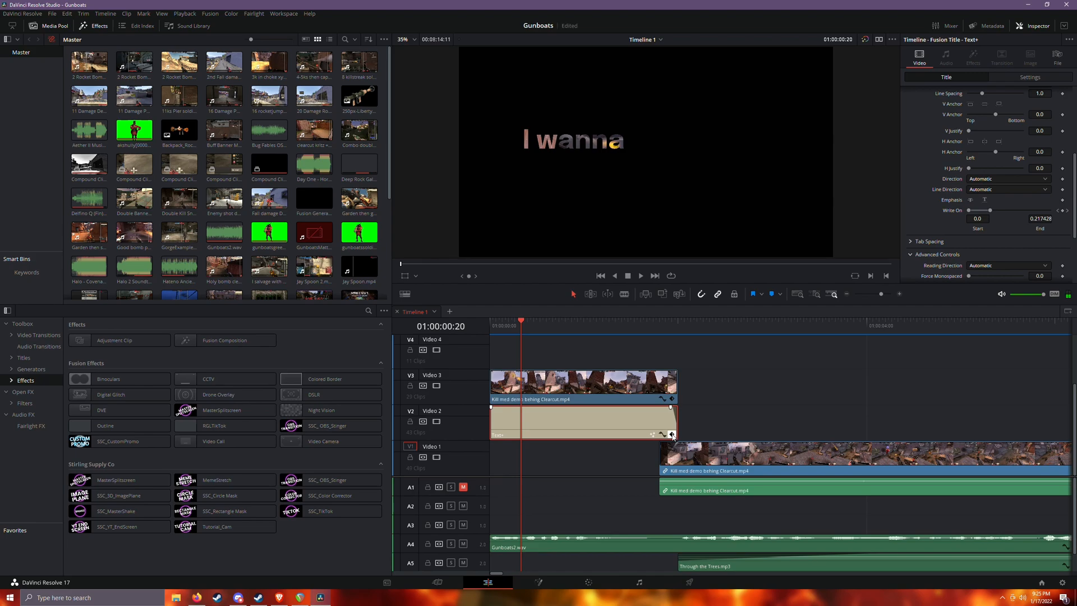
drag(521, 328, 677, 325)
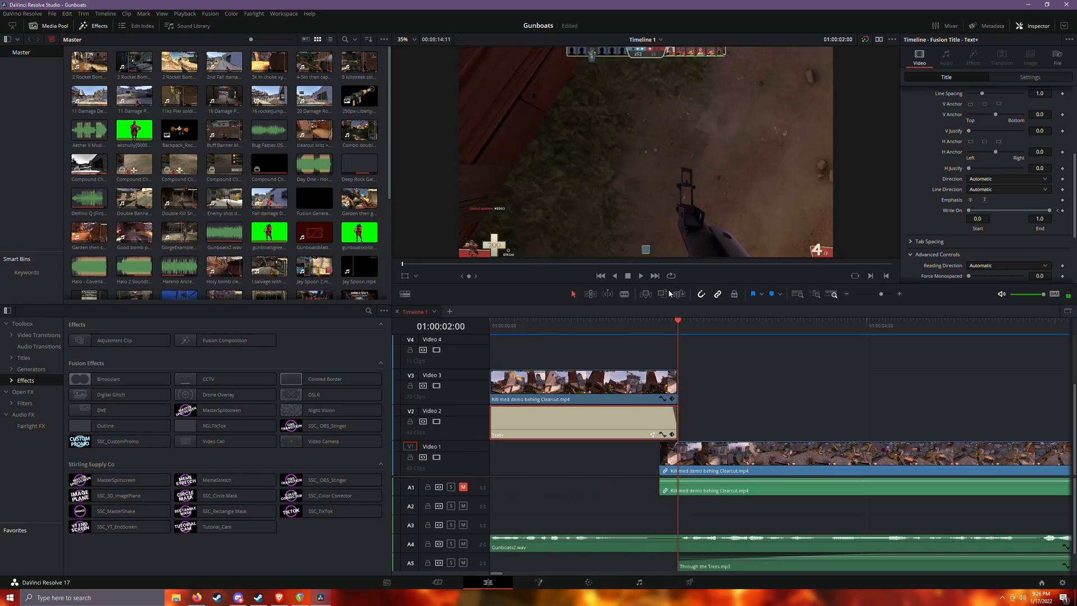
click(590, 325)
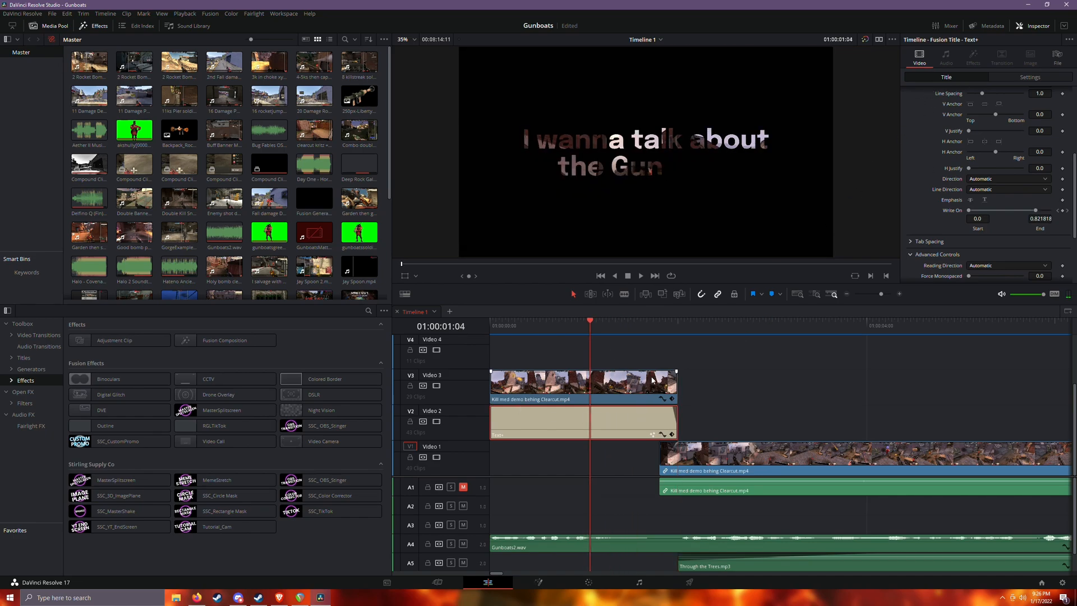
Inspect the composite modes of the opening title and of the gameplay clip stacked above it on Video 3.
click(1029, 77)
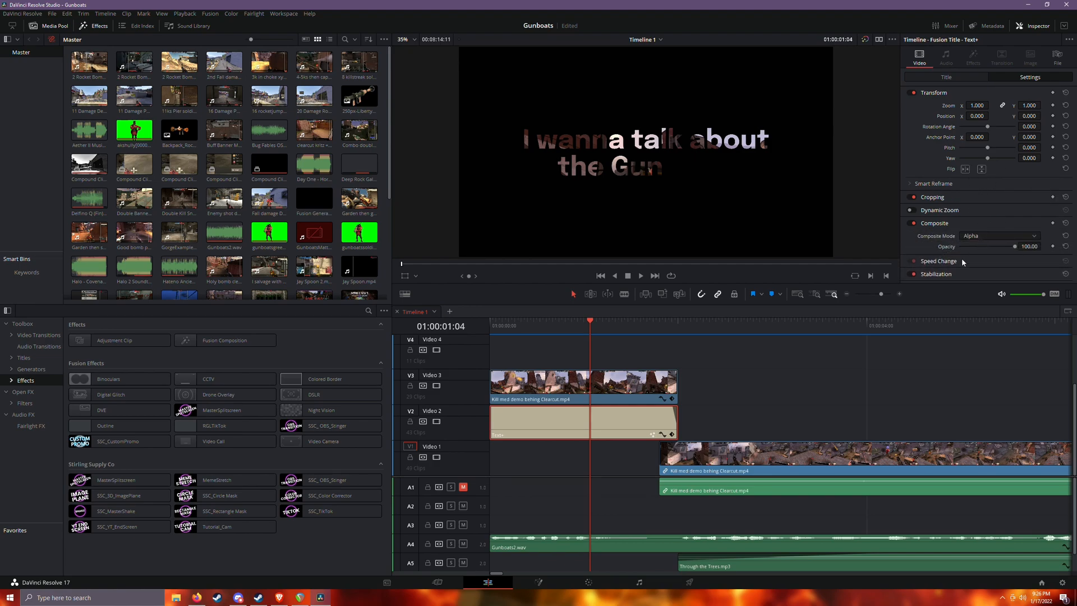
click(618, 328)
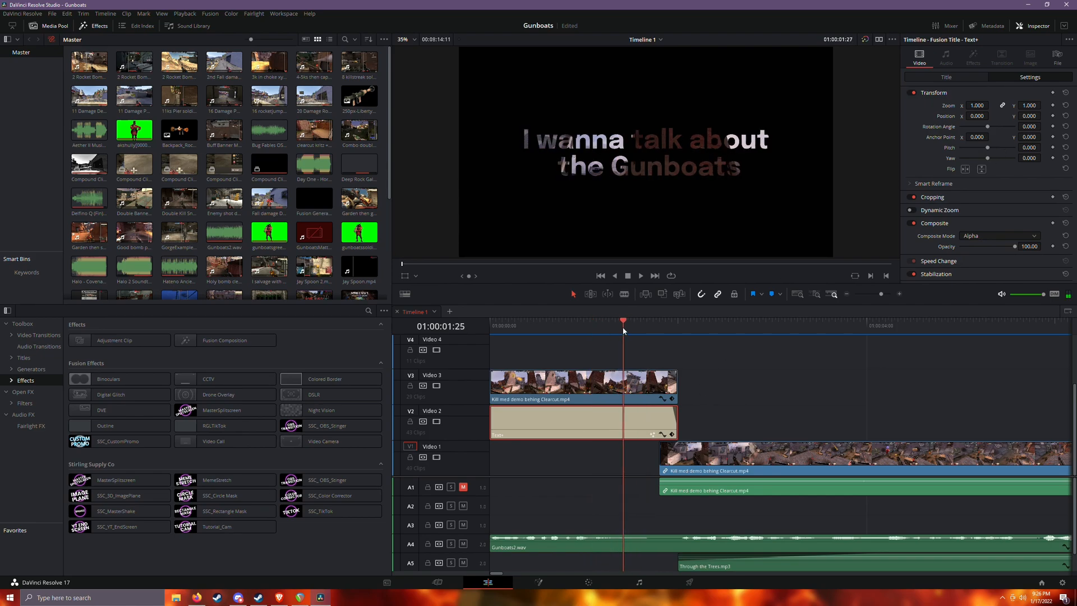
click(638, 394)
scroll(1003, 225, down, 1)
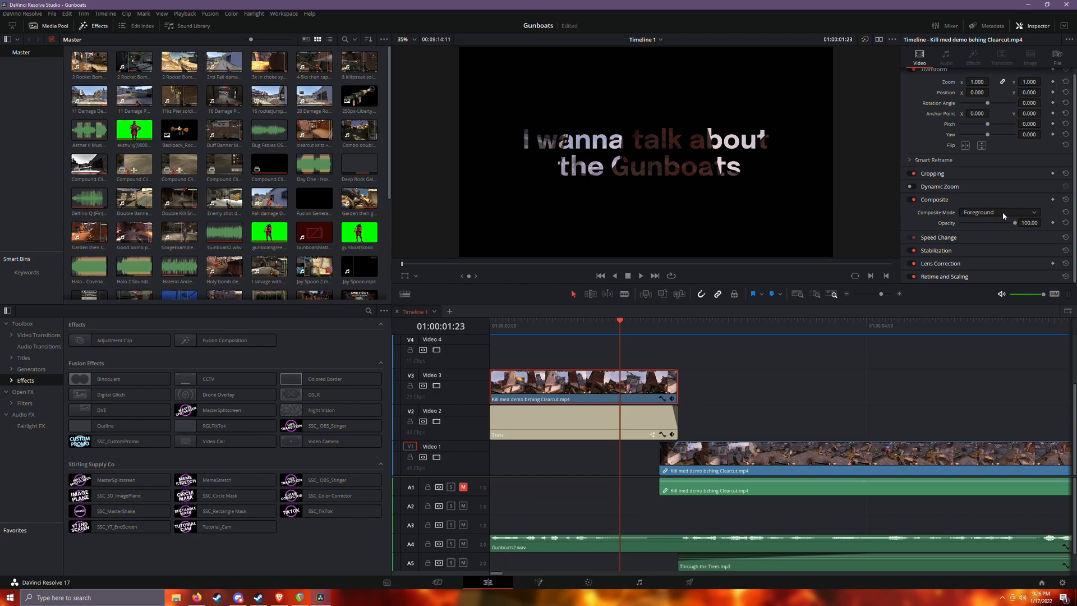
Review the transition from the opening title into the gameplay clip on Video 1.
click(660, 328)
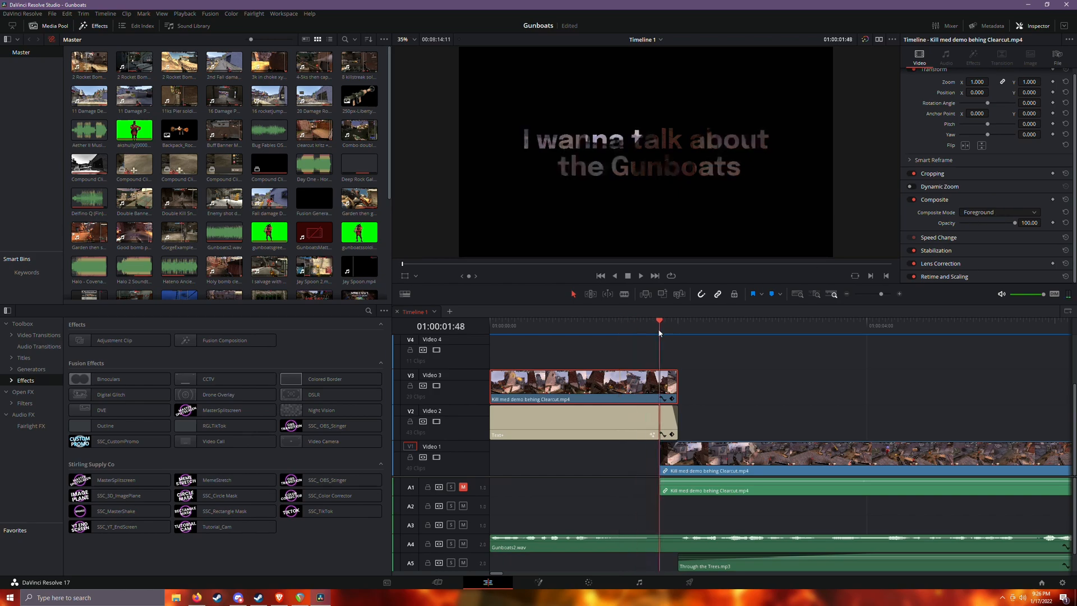
click(754, 470)
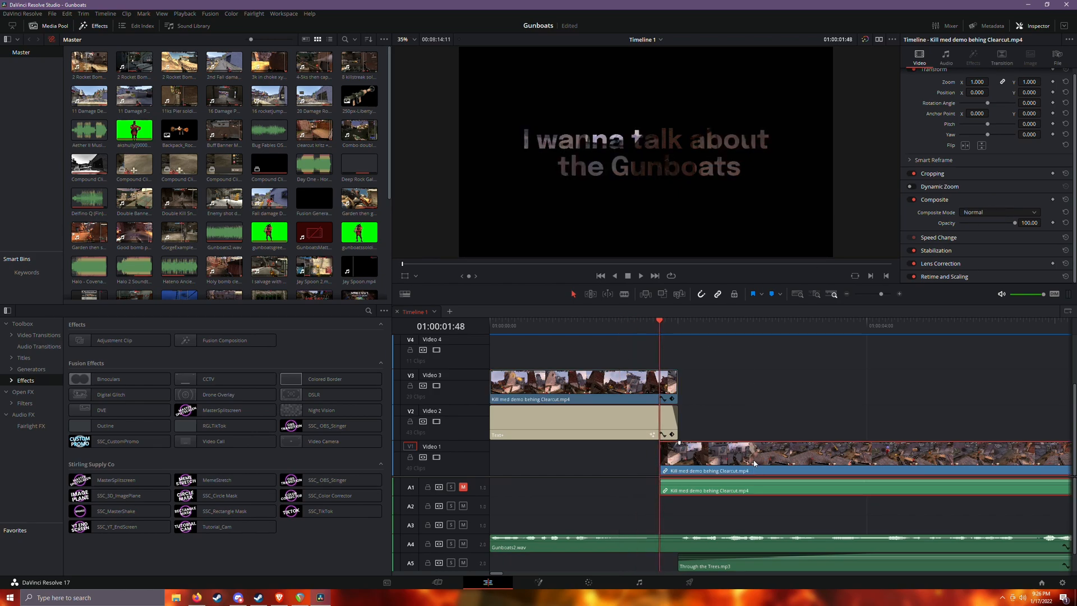
drag(663, 329, 670, 330)
scroll(582, 432, down, 1)
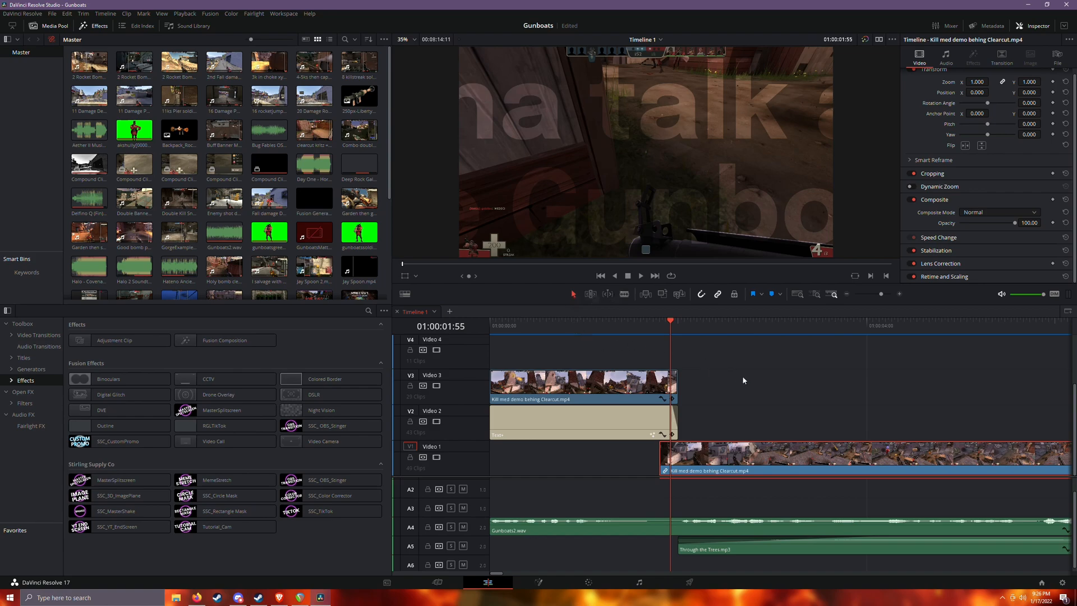
mouse_move(668, 334)
mouse_down()
mouse_move(676, 326)
mouse_move(668, 333)
mouse_up()
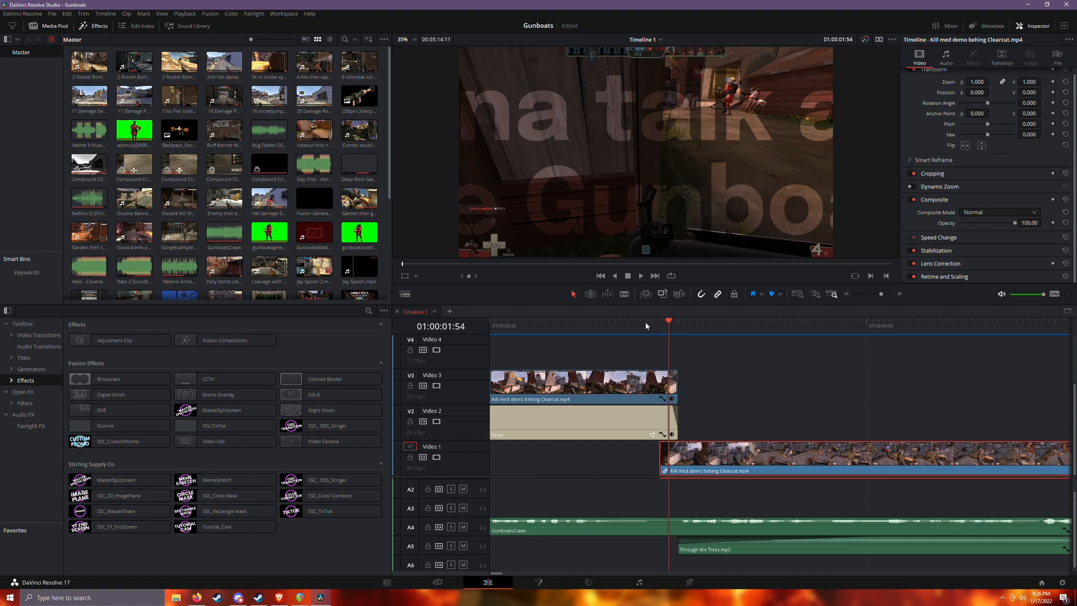
drag(670, 330, 694, 330)
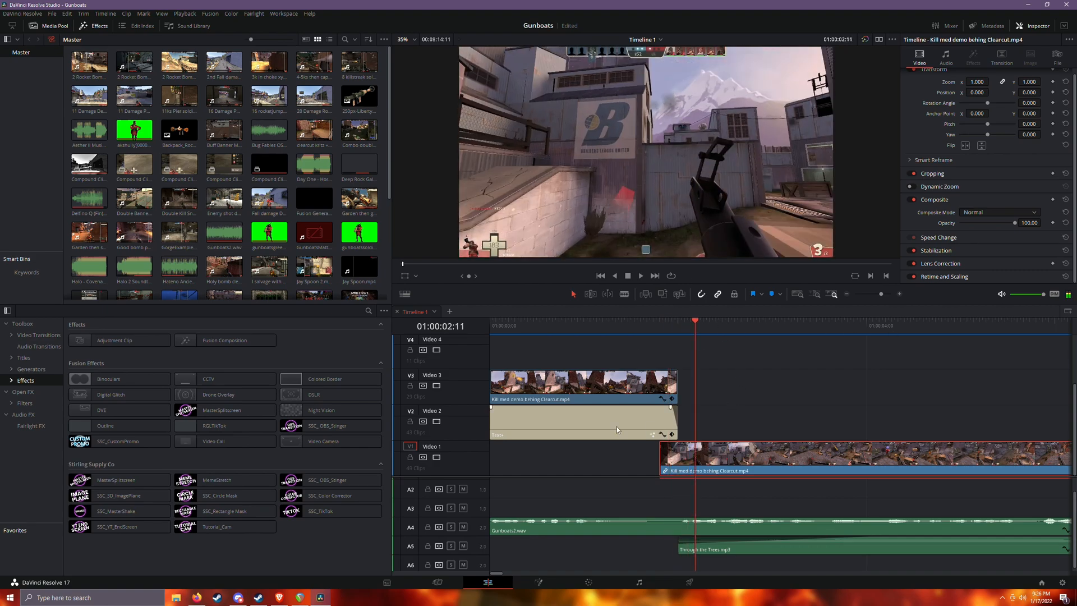
Review the entrance of the two green-screen soldier clips frame by frame, and play it back.
click(846, 294)
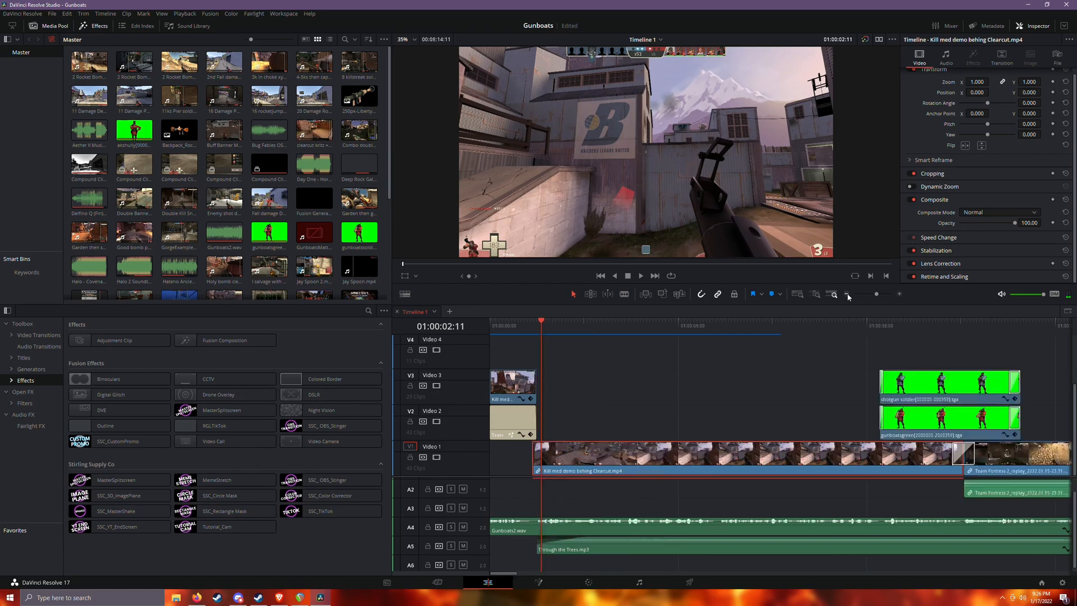
click(766, 323)
drag(766, 322, 879, 322)
click(899, 294)
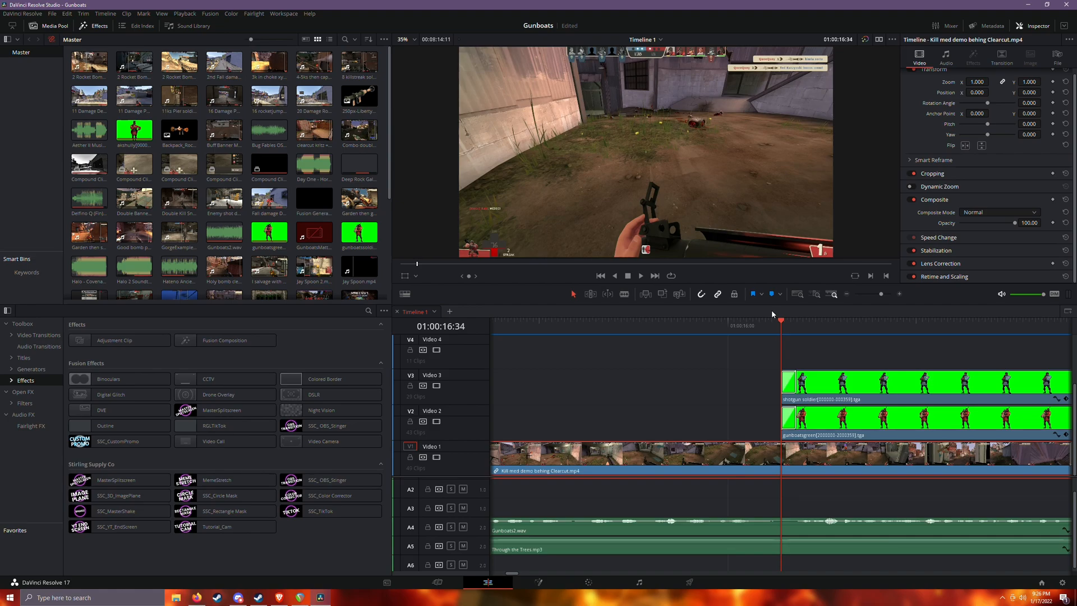
key(Right)
key(Right)
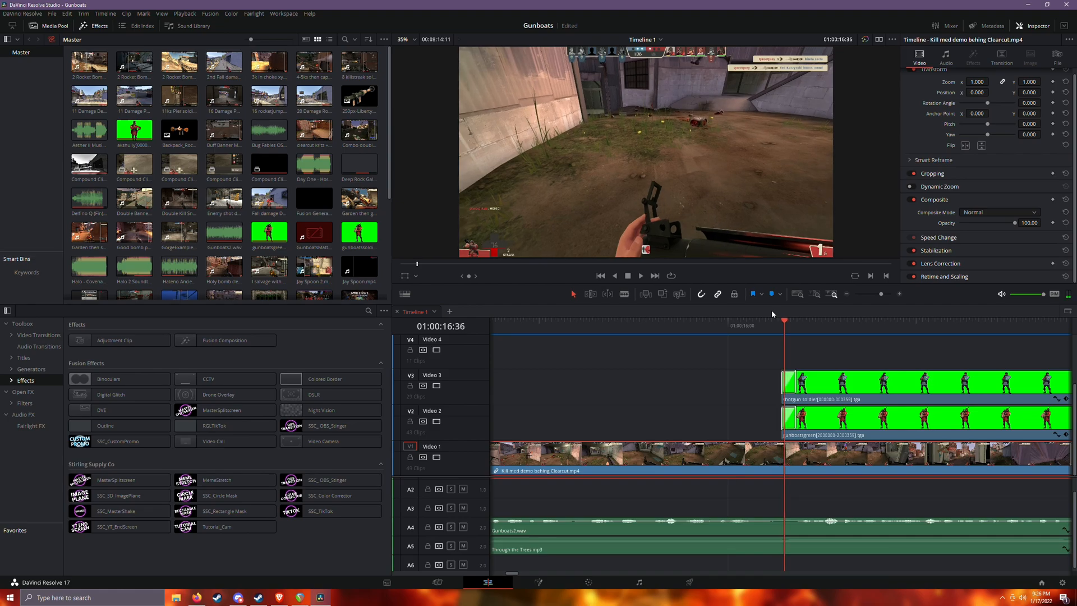
key(Right)
key(Right)
key(Right)
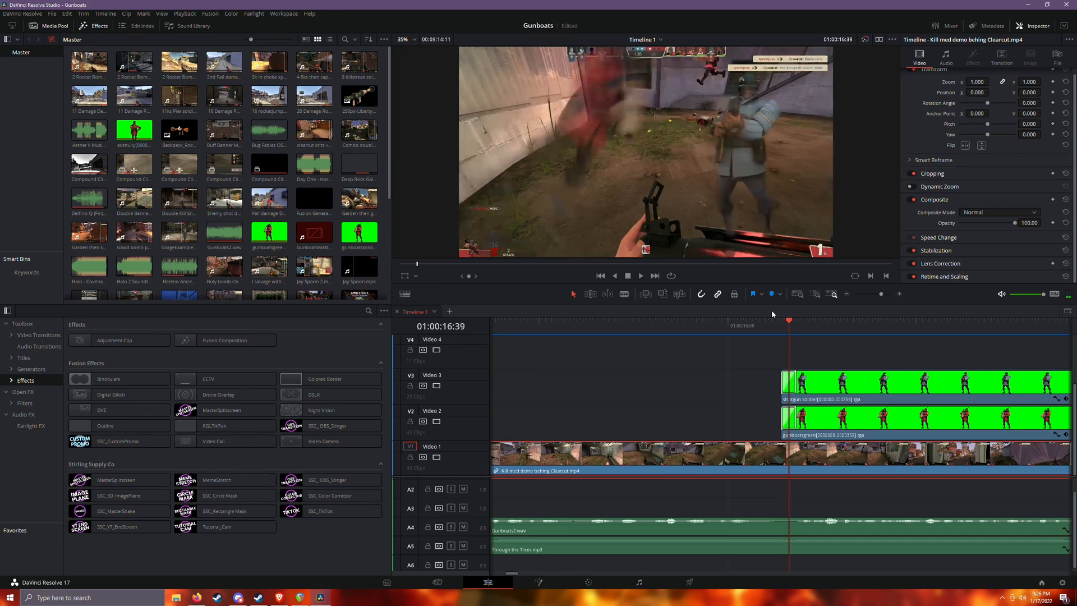
key(Right)
key(Right)
key(Right)
key(Right)
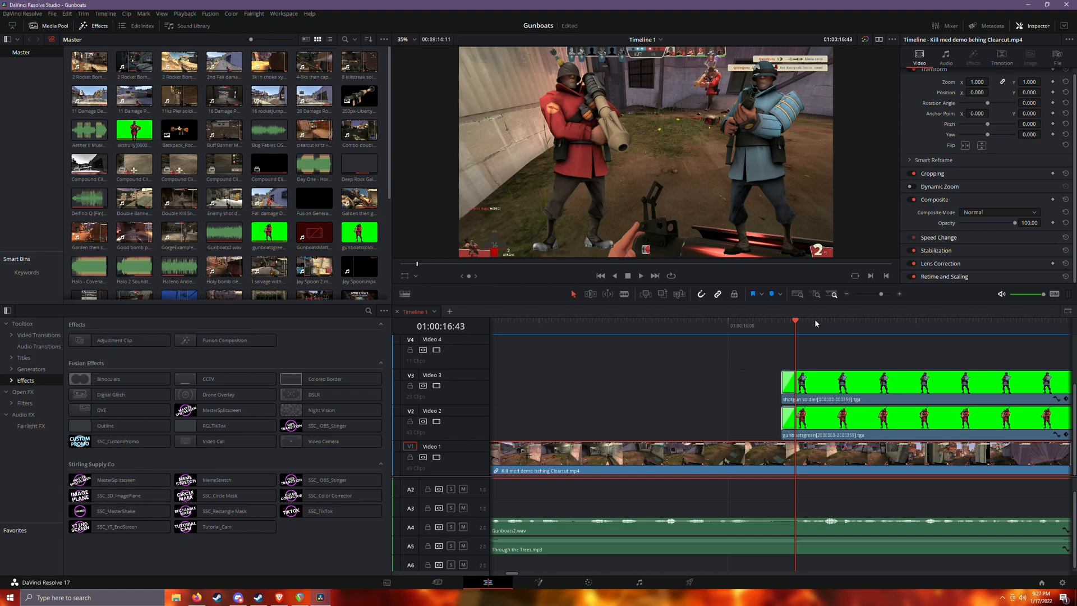
click(789, 322)
key(space)
key(space)
Review the end of the two soldier clips, including their Noise Dissolve transitions, and play it back.
click(846, 294)
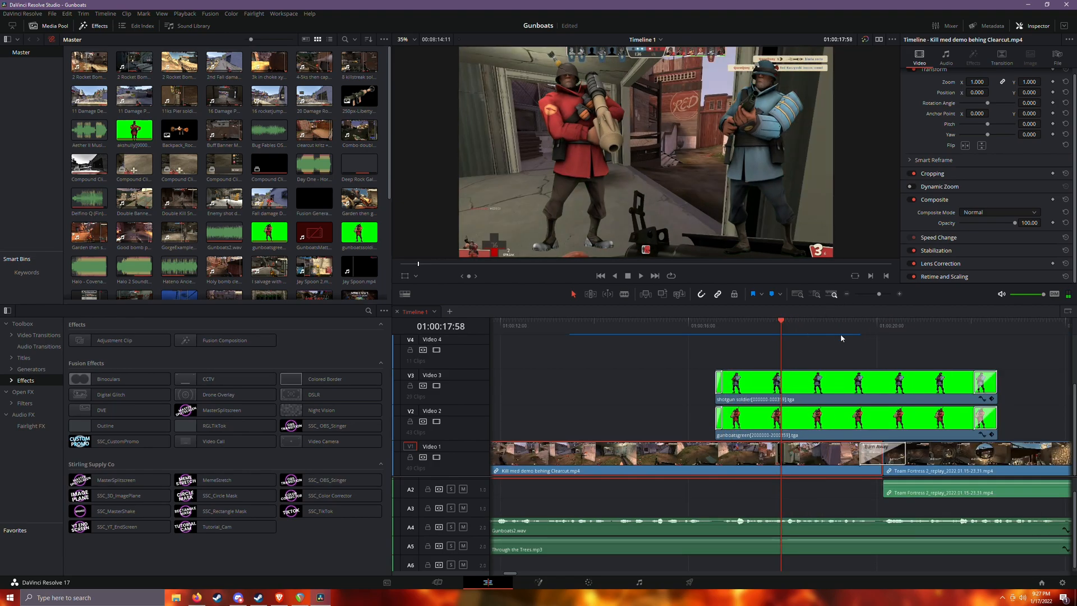
drag(855, 325, 920, 327)
click(965, 330)
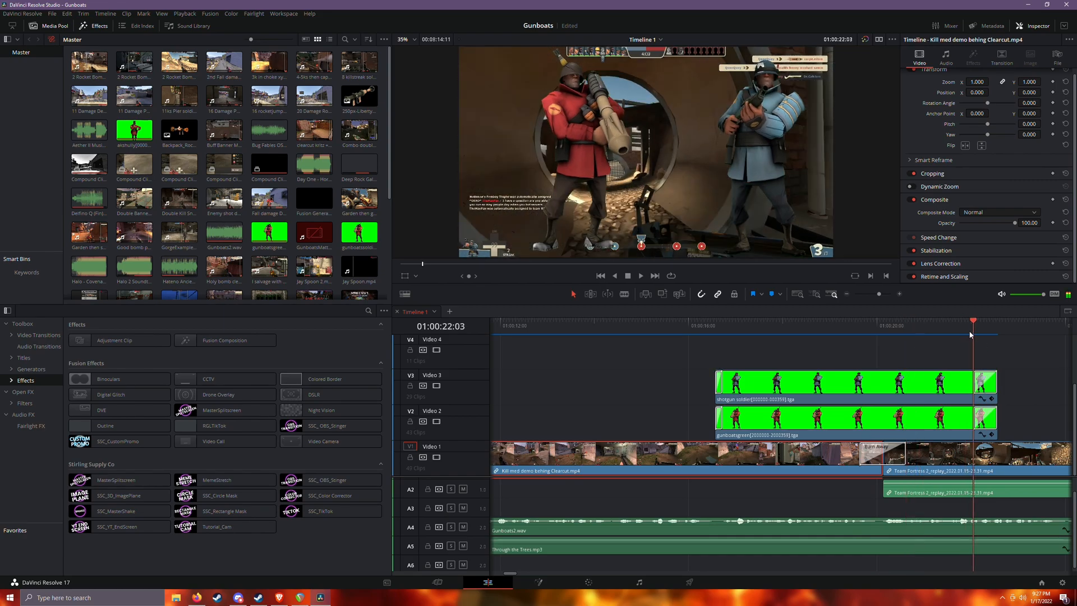
click(899, 294)
click(899, 293)
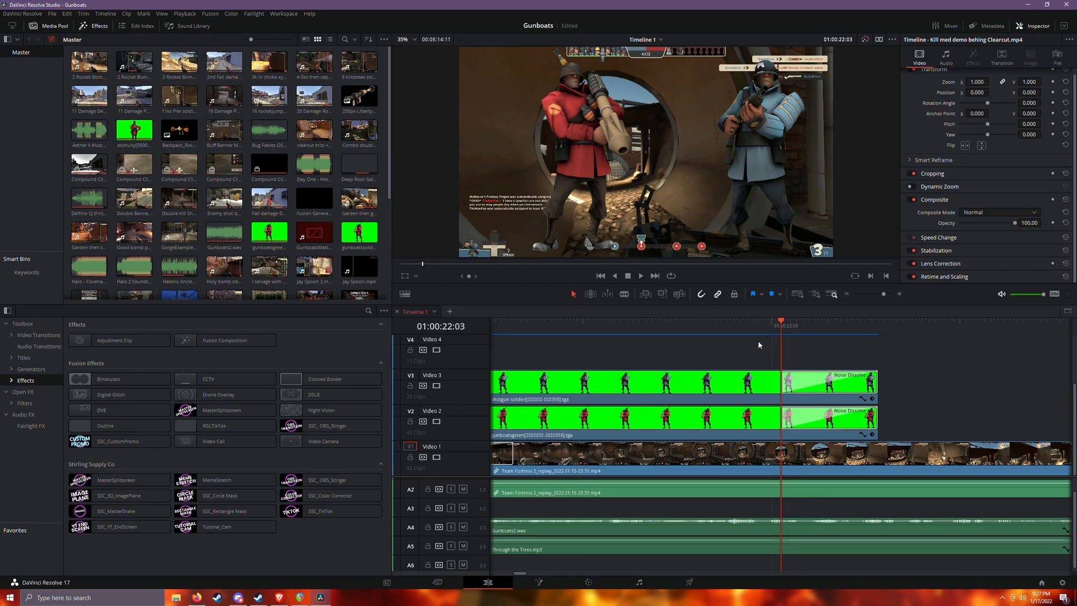
drag(795, 321, 668, 322)
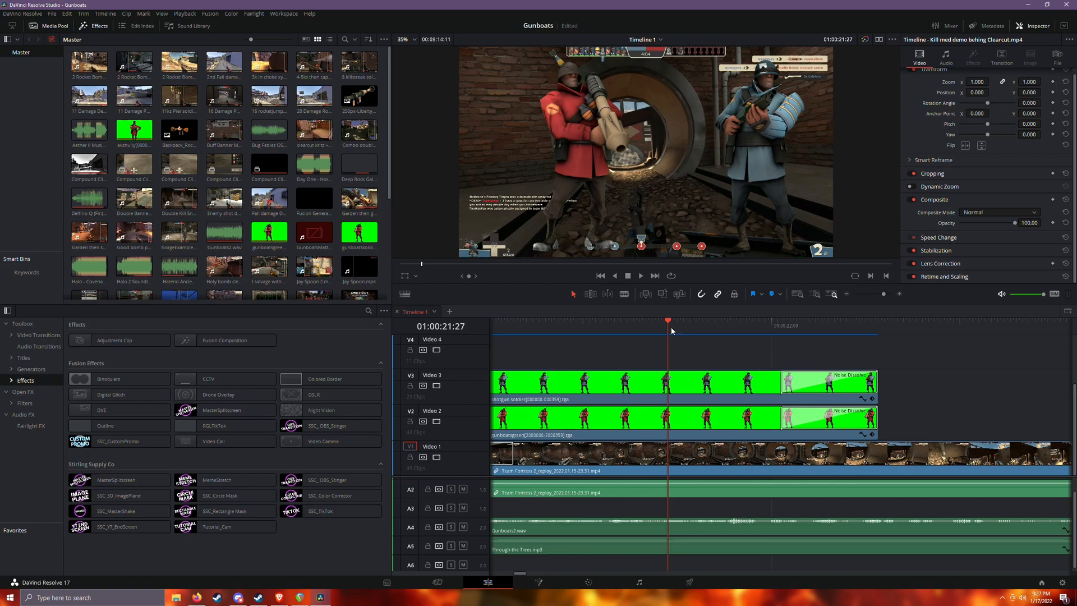
click(847, 294)
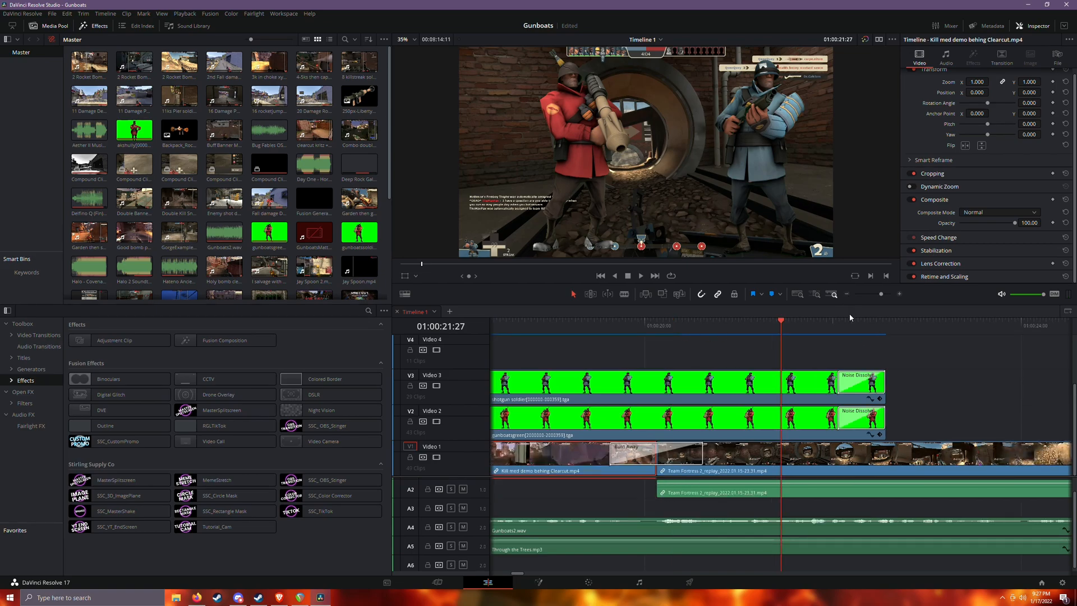
click(786, 325)
key(space)
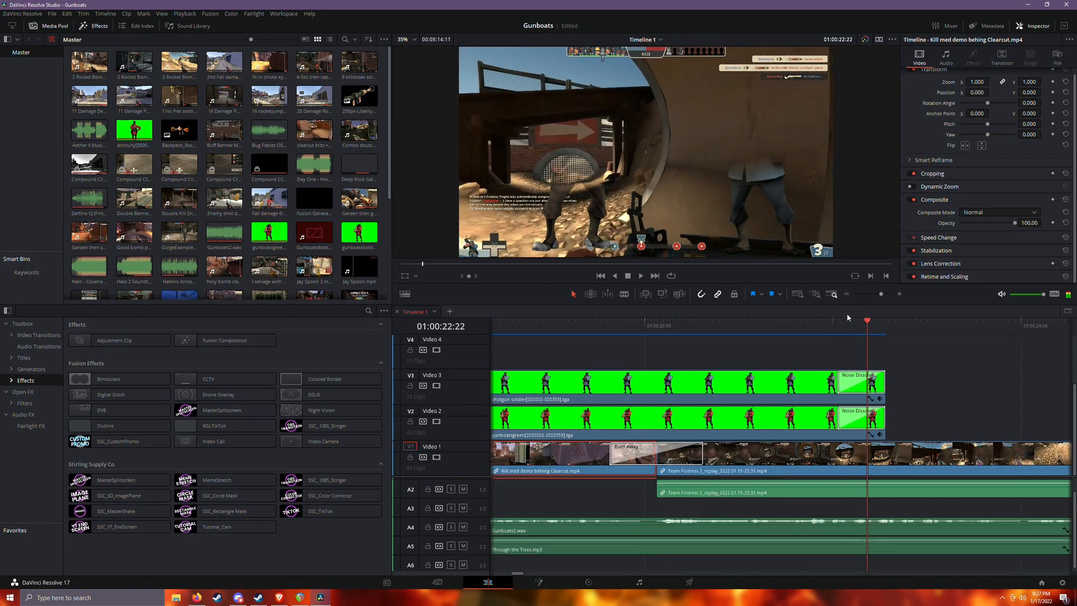
drag(859, 321, 942, 317)
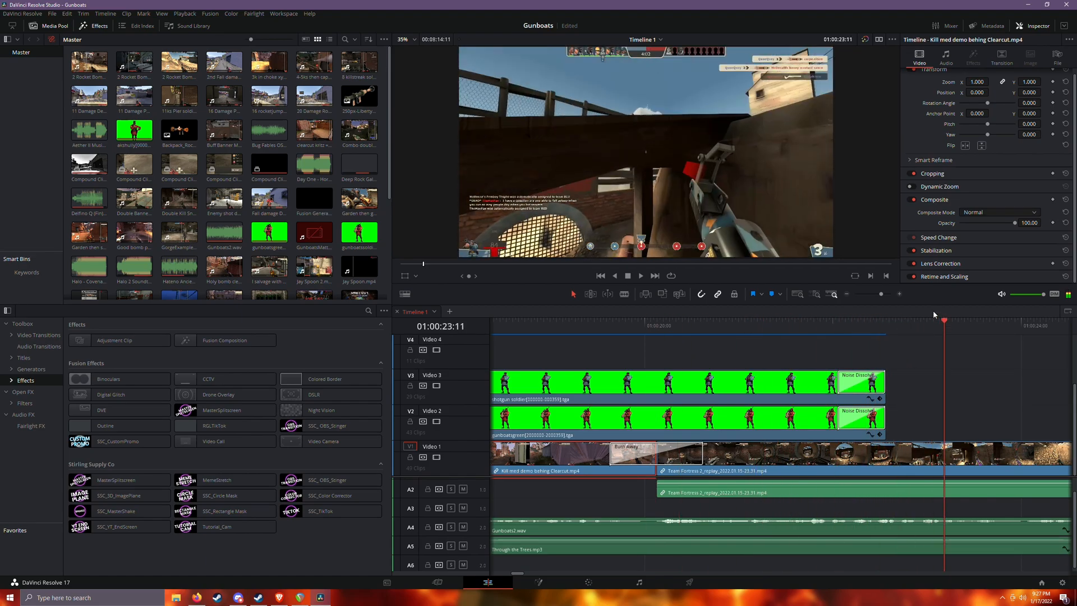
Review the Team Fortress 2 replay clips on Video 1 that follow the green-screen soldier section.
click(846, 294)
click(847, 294)
click(796, 326)
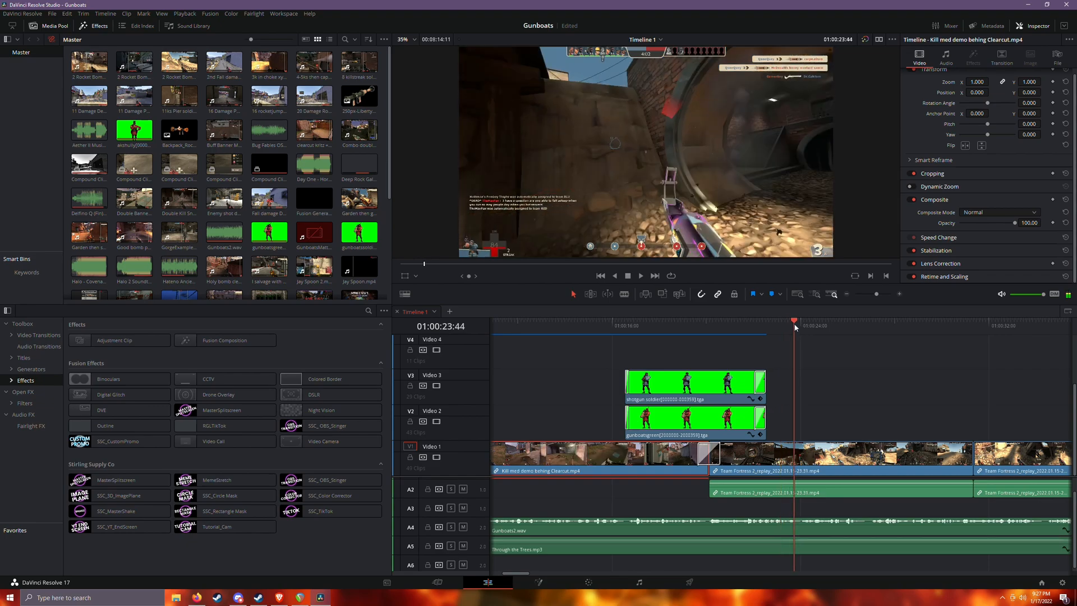
drag(858, 322, 976, 332)
click(899, 294)
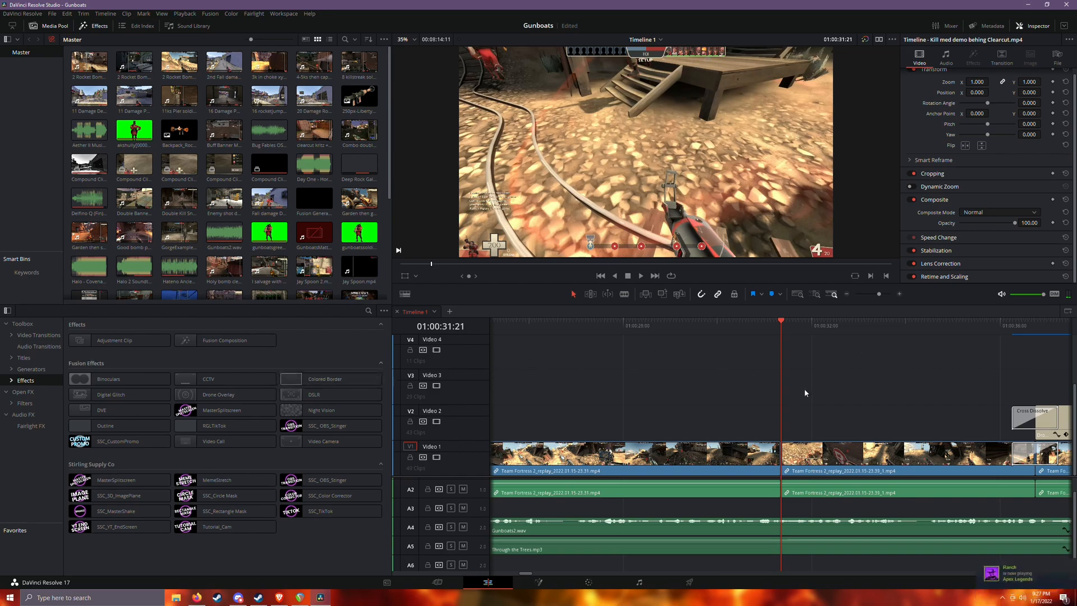
click(761, 325)
drag(760, 328, 850, 322)
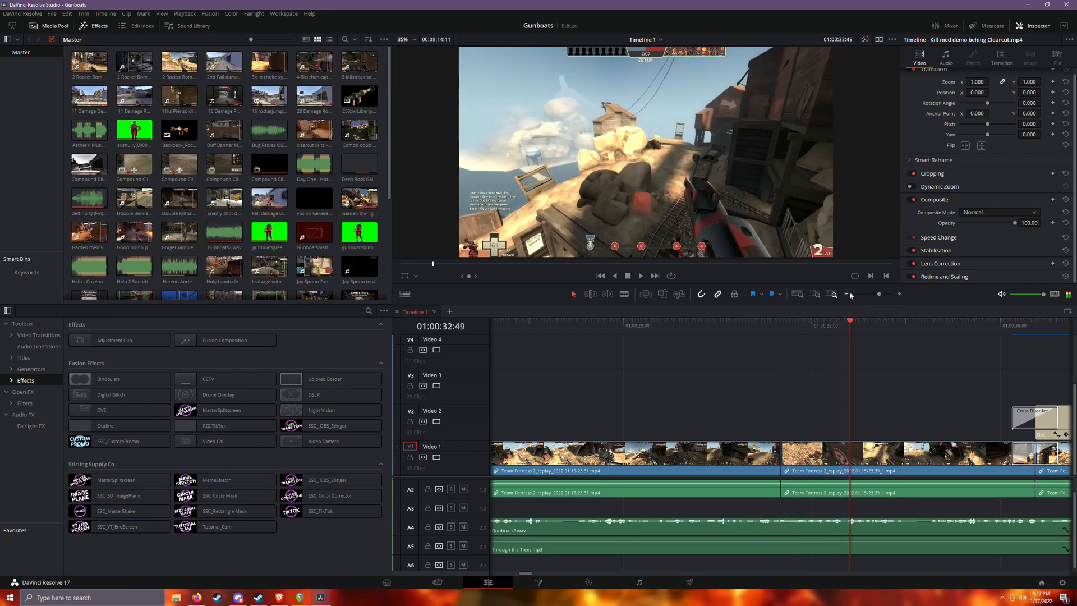
click(847, 294)
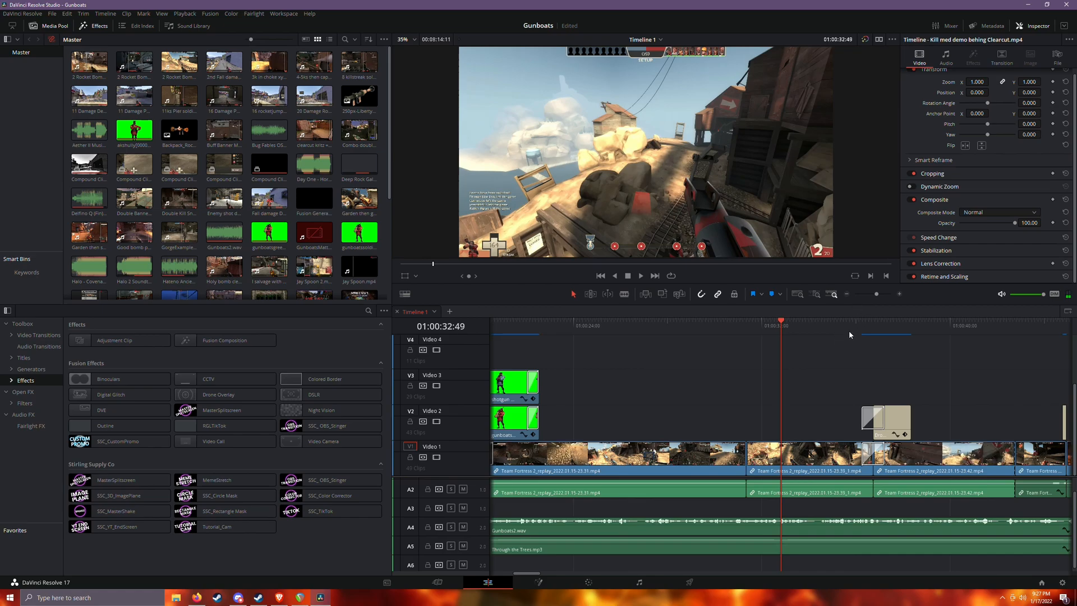
Review the "The next life" title on Video 2 with its Cross Dissolve over the replay clips.
click(899, 294)
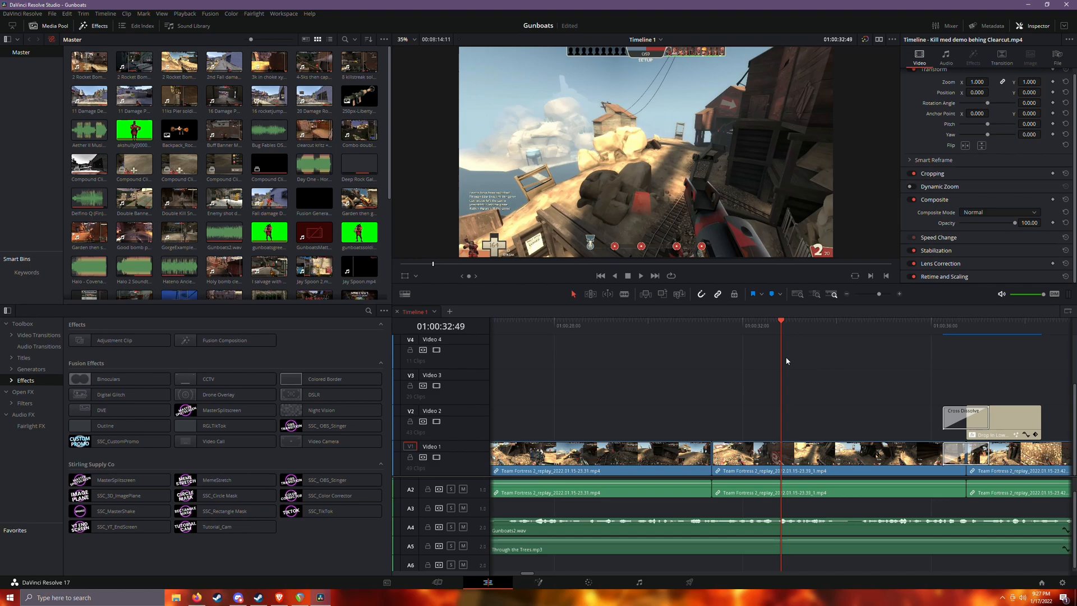
drag(923, 323, 987, 330)
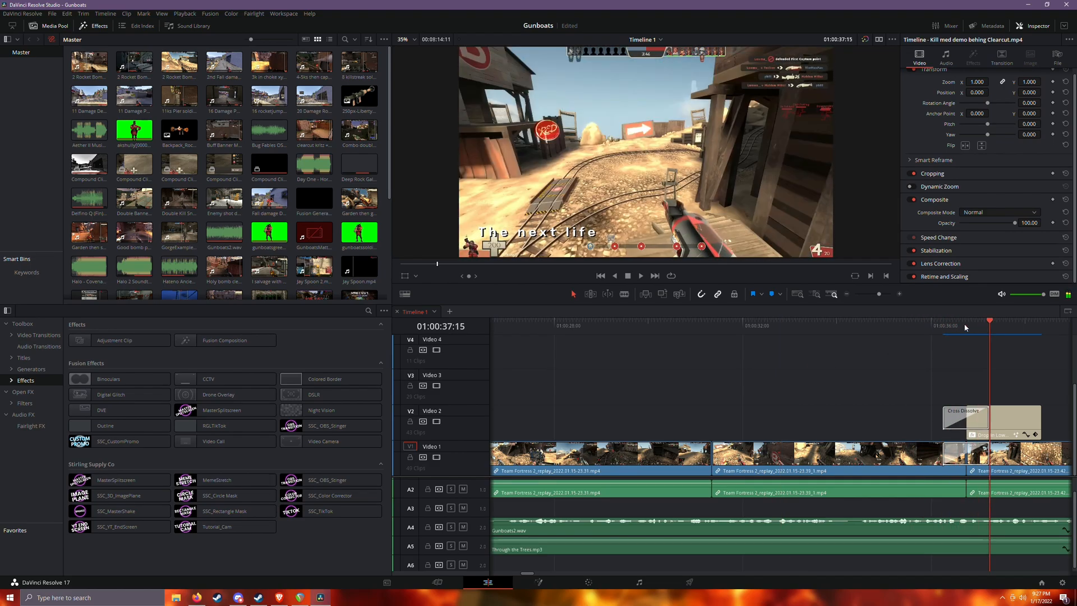
click(847, 295)
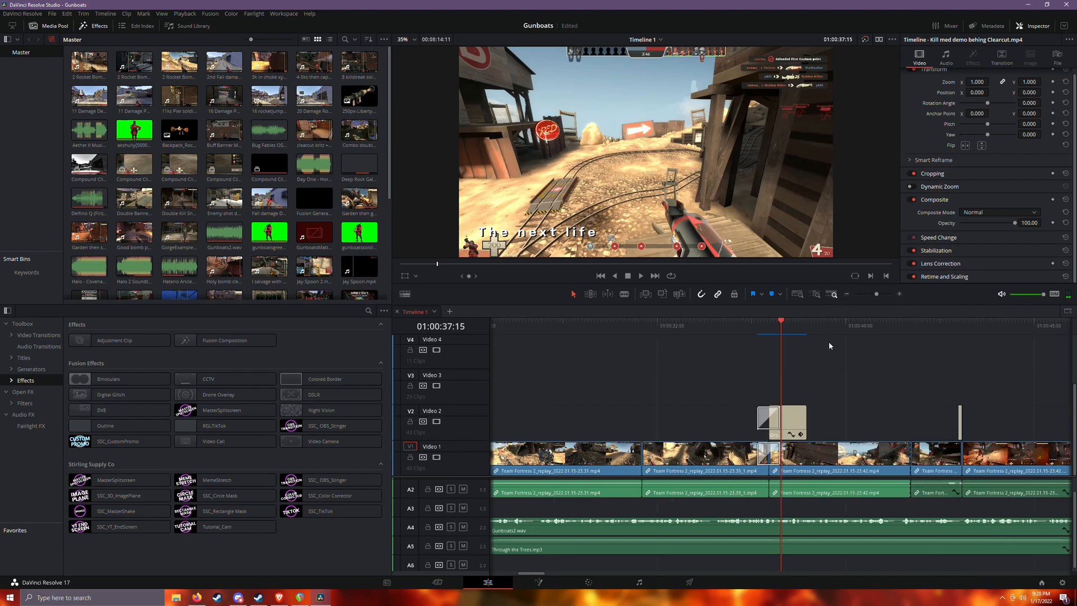
Review the timeline from the "I live" title through to the 3k in choke clip on Video 1.
drag(841, 324, 958, 331)
click(899, 294)
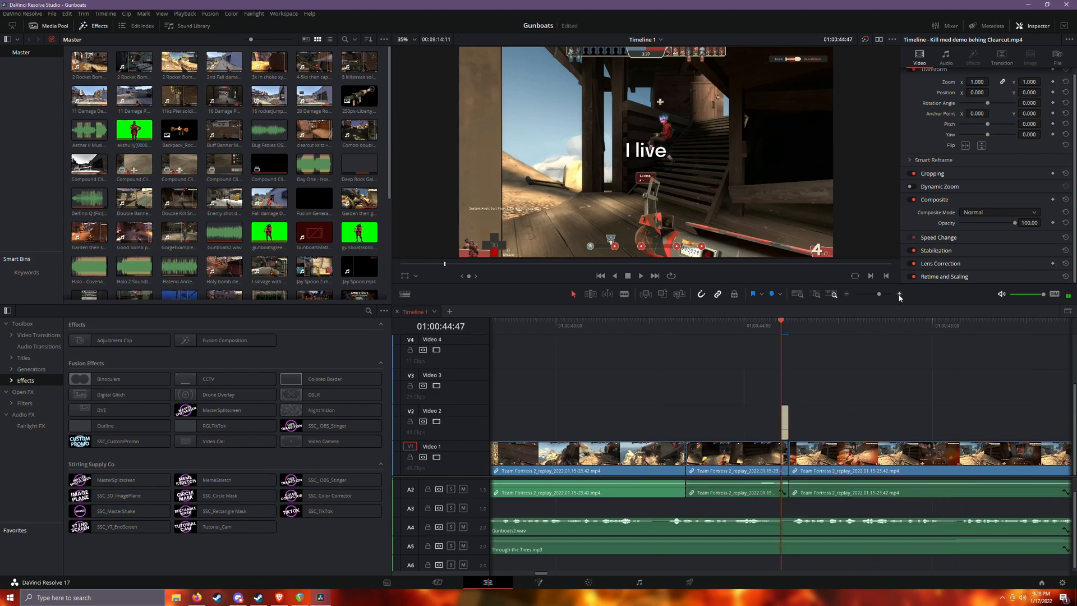
drag(845, 329, 1054, 336)
click(846, 294)
drag(792, 323, 876, 335)
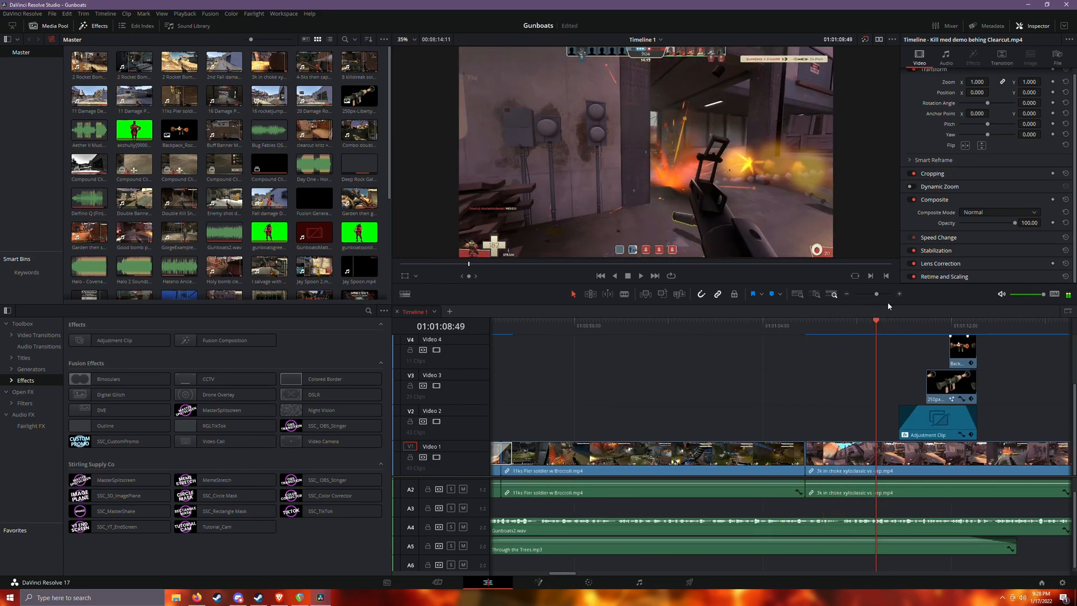
Examine the adjustment clip, launcher images and title stacked above the 3k in choke clip.
click(899, 294)
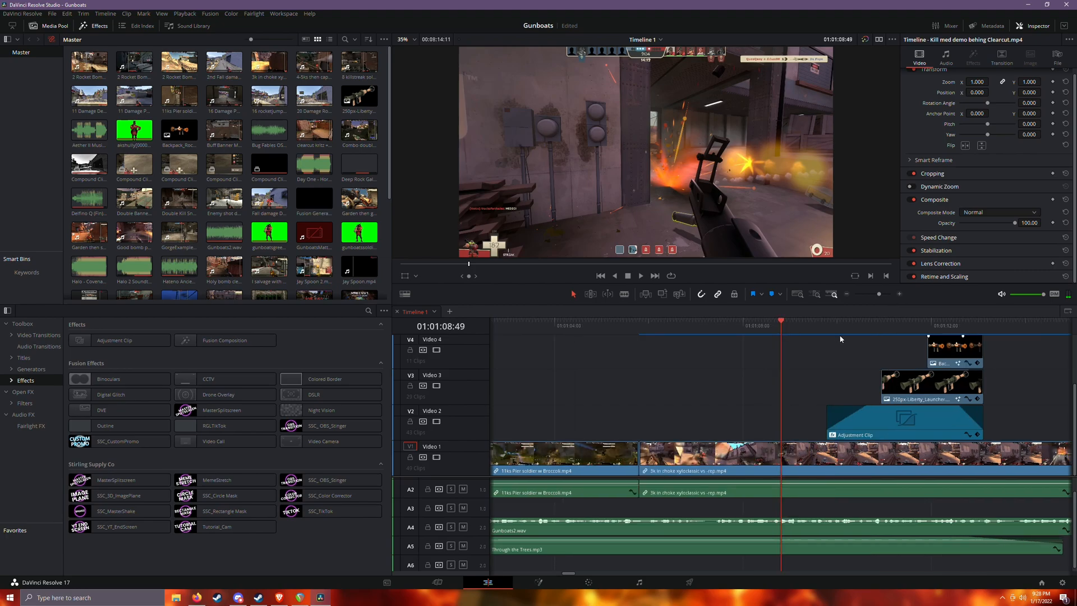
scroll(858, 387, up, 1)
scroll(863, 382, down, 1)
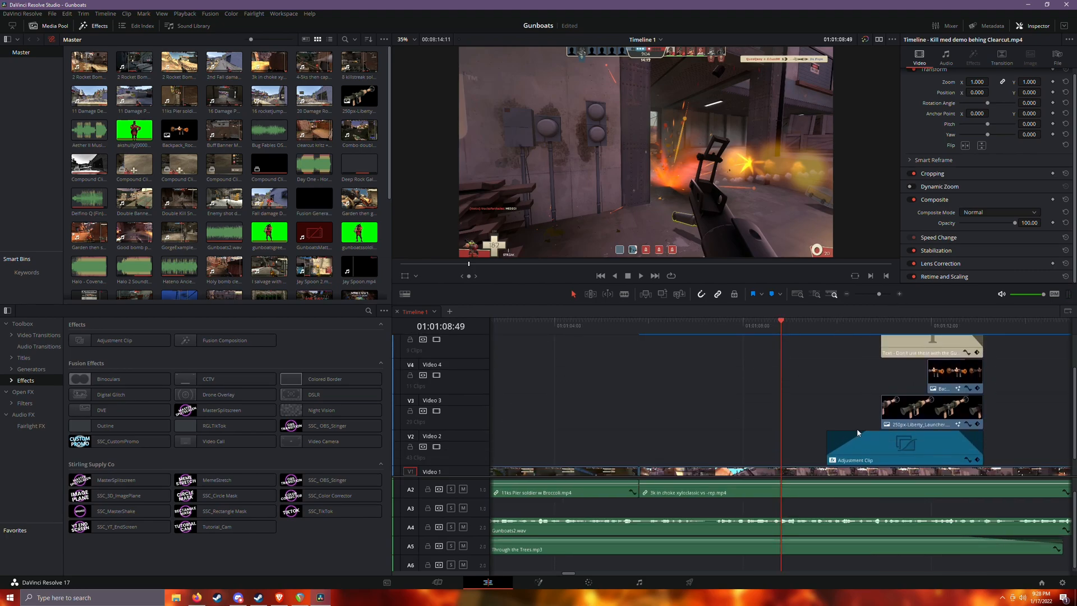
click(851, 338)
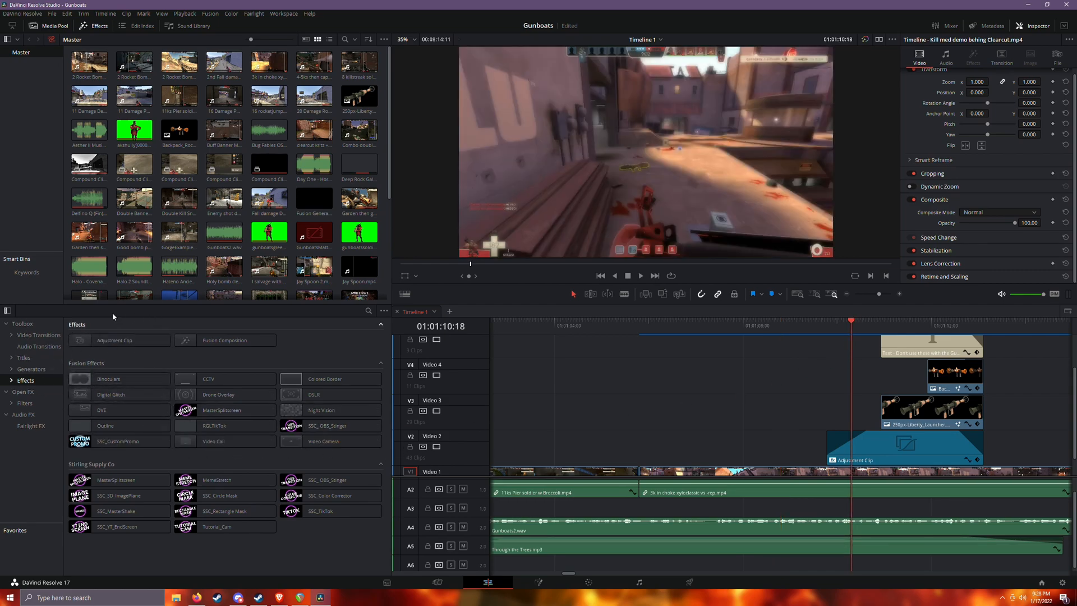
Search the effects library for "adj" to locate the Adjustment Clip effect, and clear the search.
click(368, 310)
text(adj)
click(22, 345)
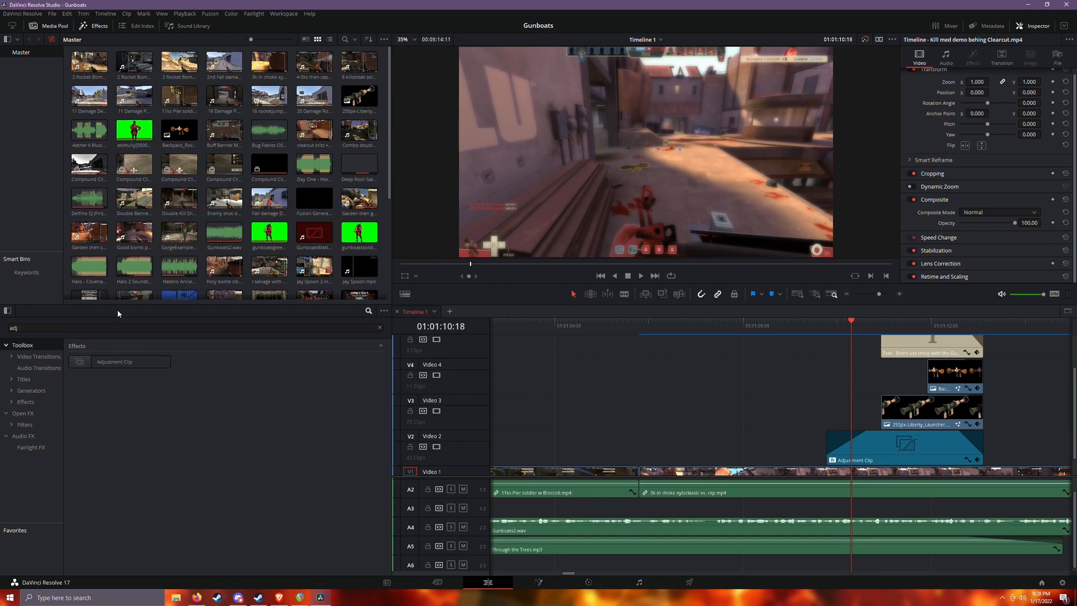
click(380, 332)
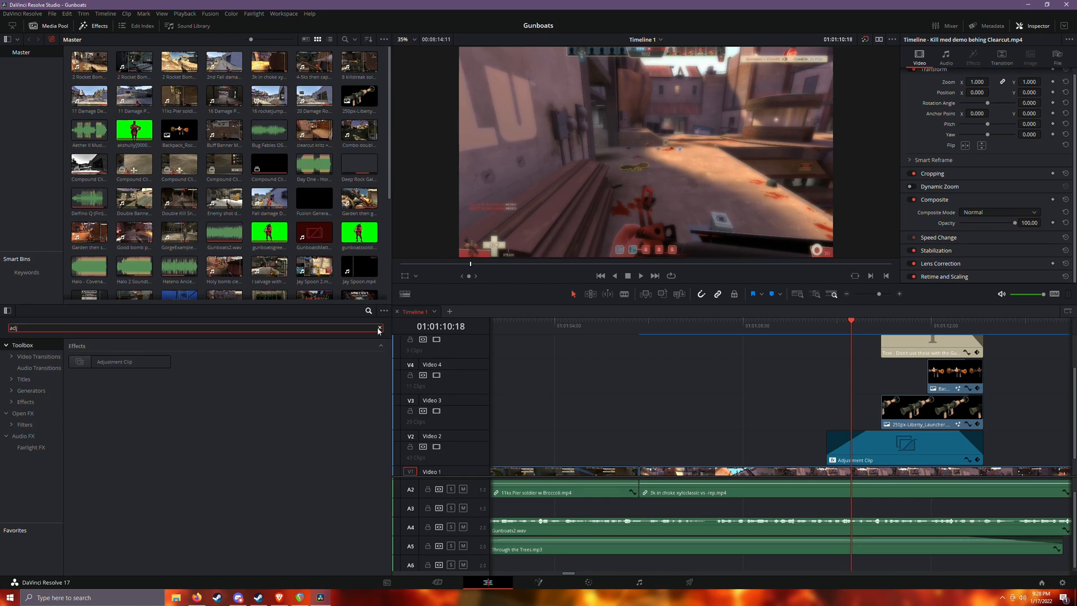
click(379, 328)
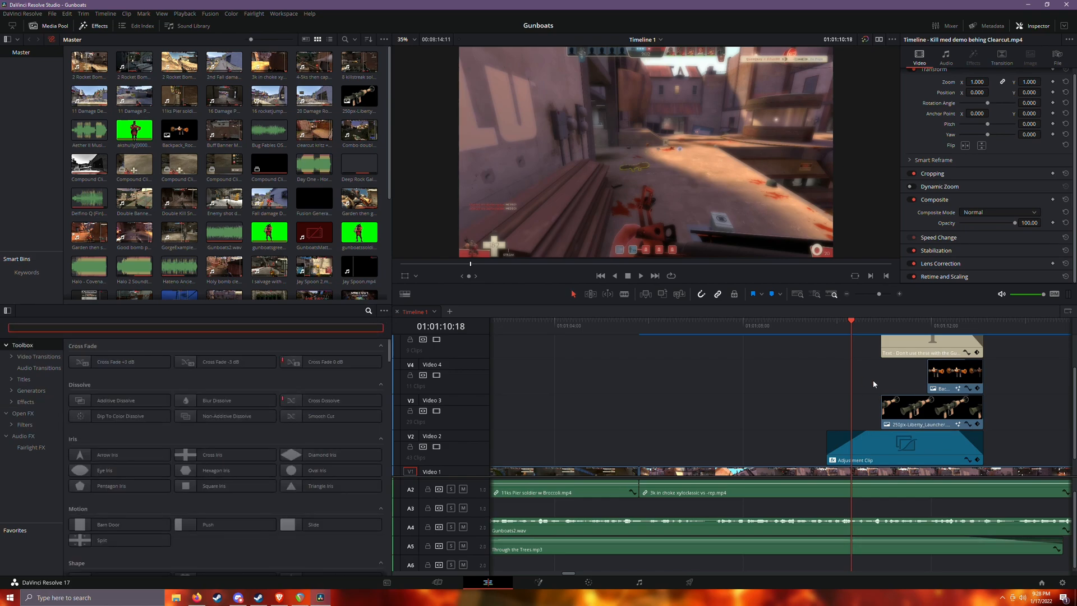
Select the adjustment clip on Video 2 and look through the Effects and Open FX categories, including the Resolve FX Blur effects.
click(887, 454)
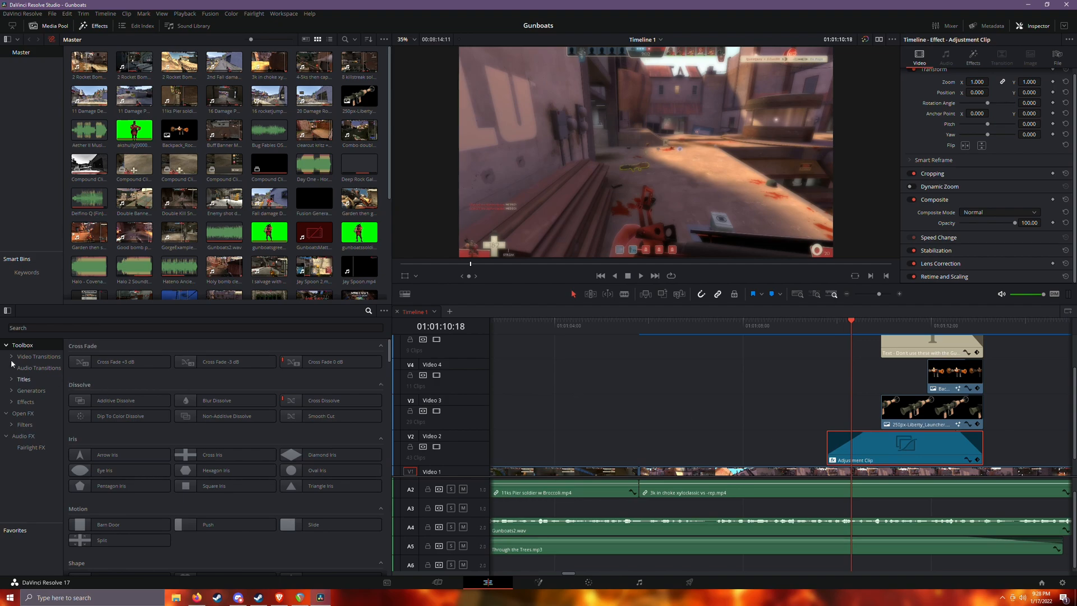
click(25, 401)
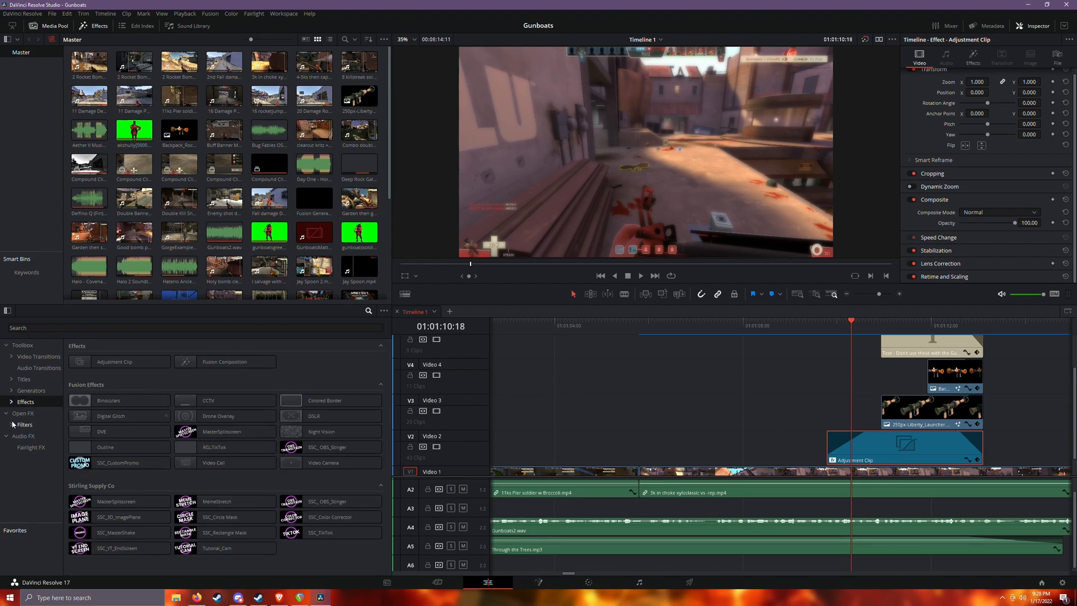
click(37, 415)
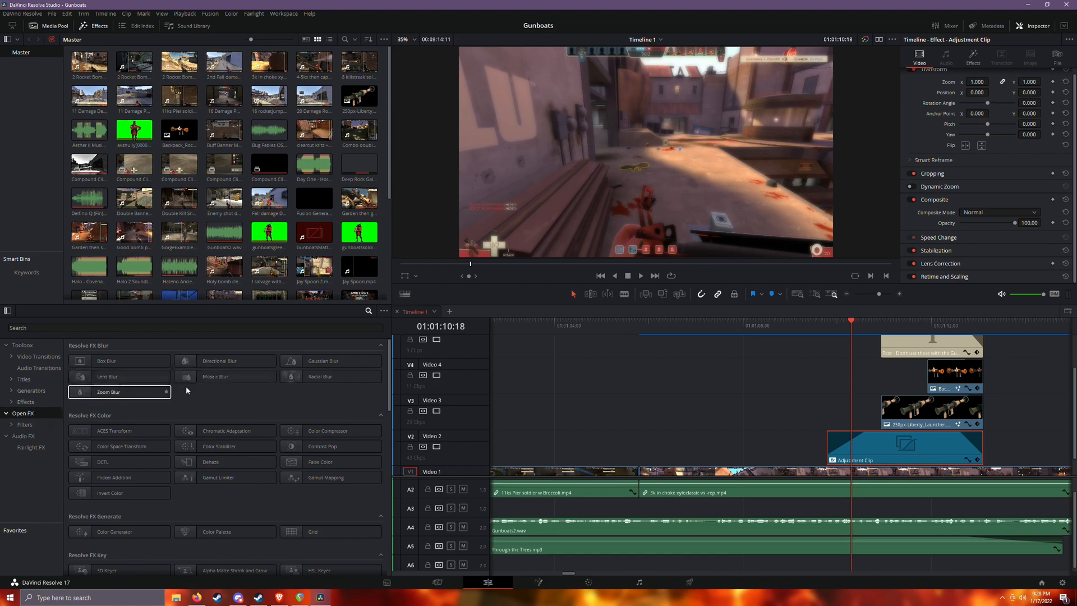
scroll(919, 388, up, 2)
scroll(930, 386, down, 2)
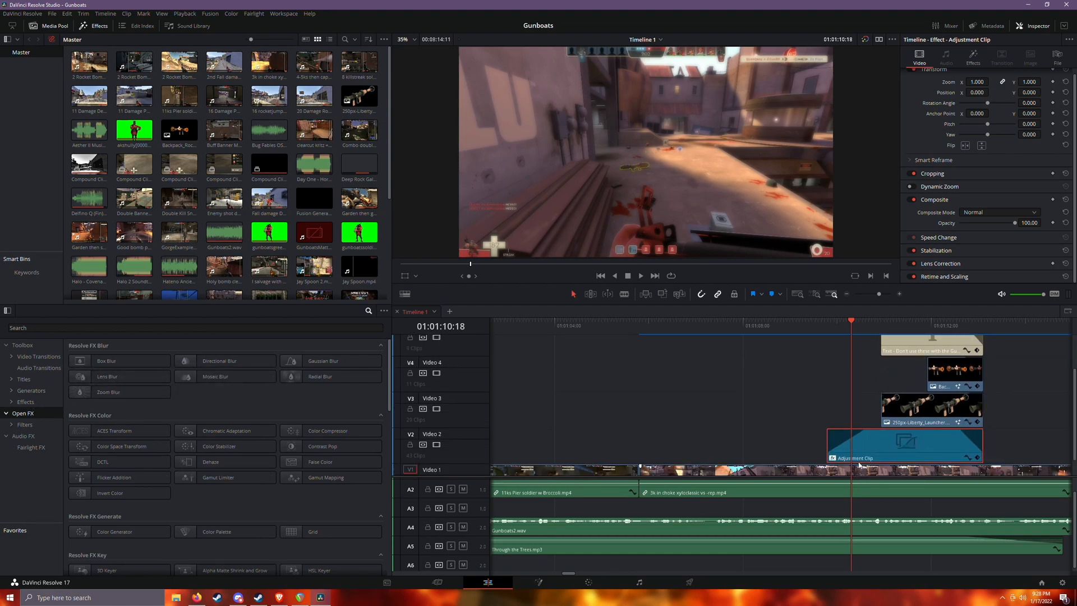
View the blurred adjustment clip on the Color page, and reselect it back in the Edit timeline.
click(589, 582)
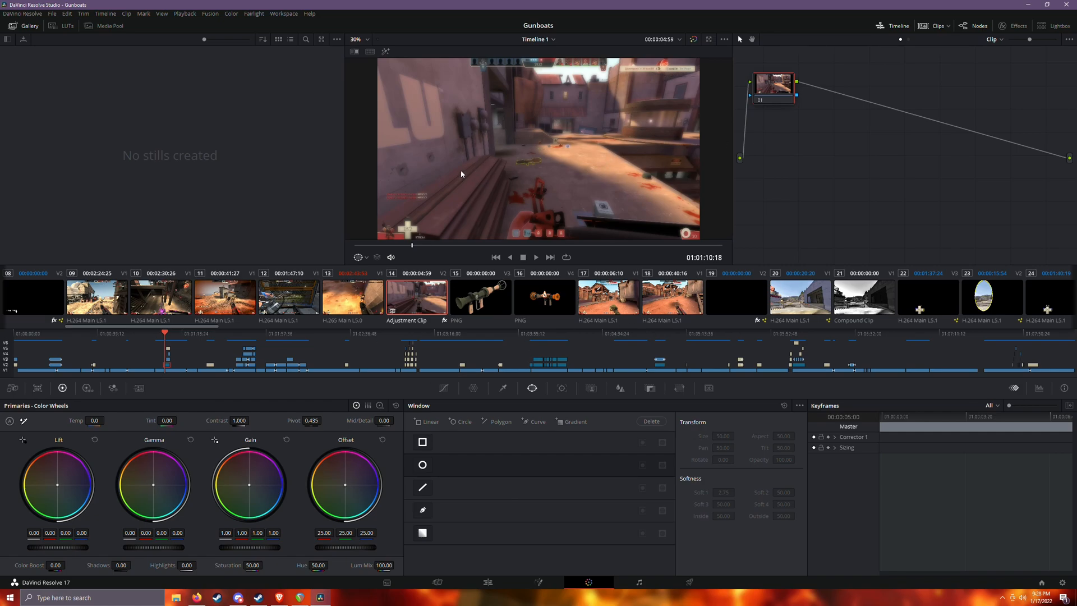
click(487, 583)
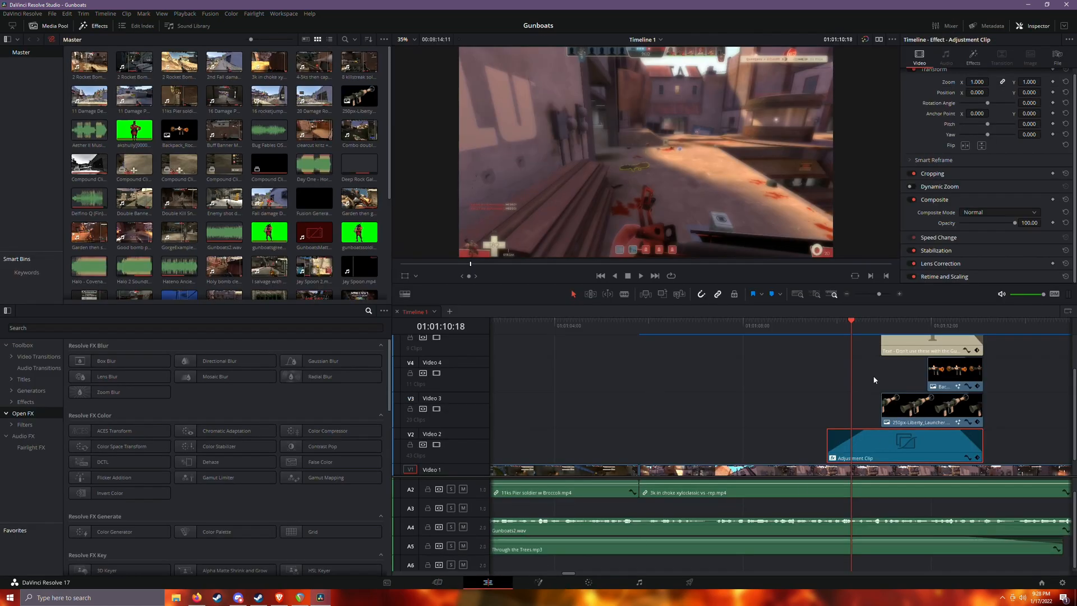
click(864, 485)
scroll(884, 443, down, 1)
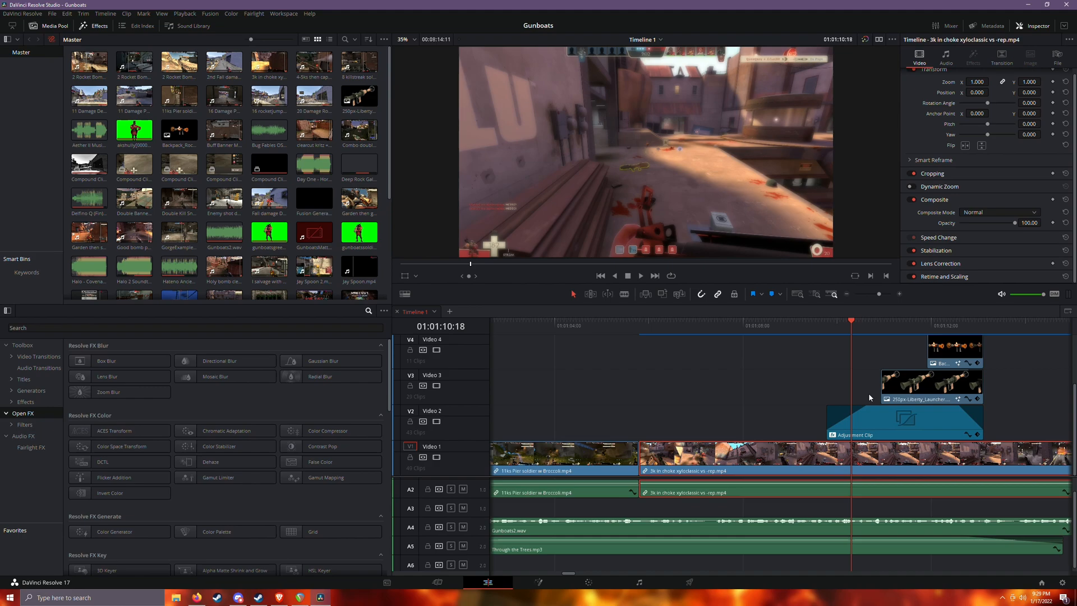
click(886, 431)
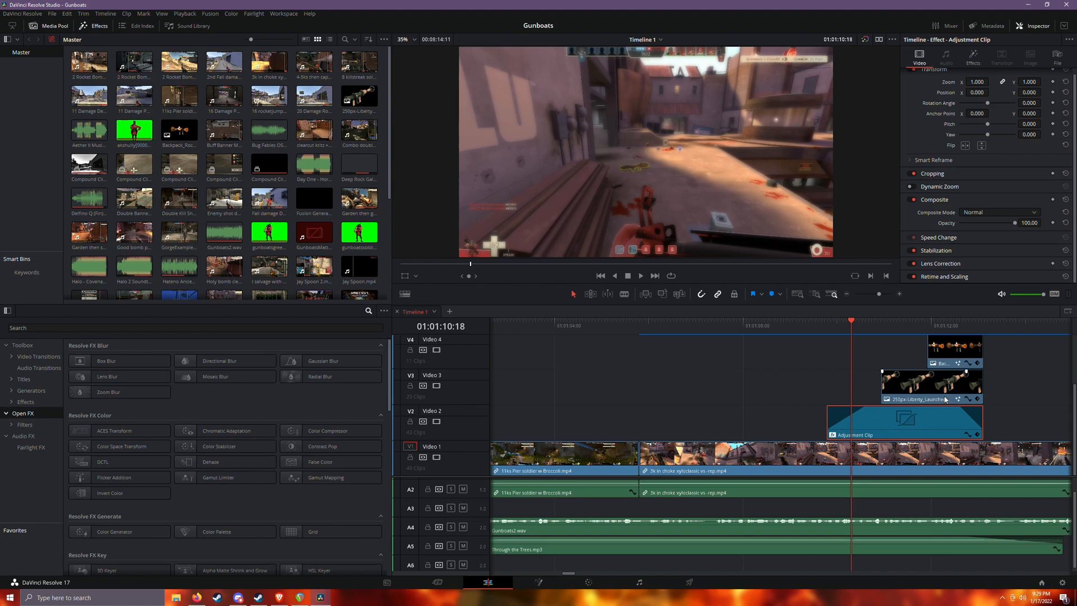
Play back the adjustment clip section, select the Liberty Launcher image on Video 3, and look through the Open FX effects.
key(space)
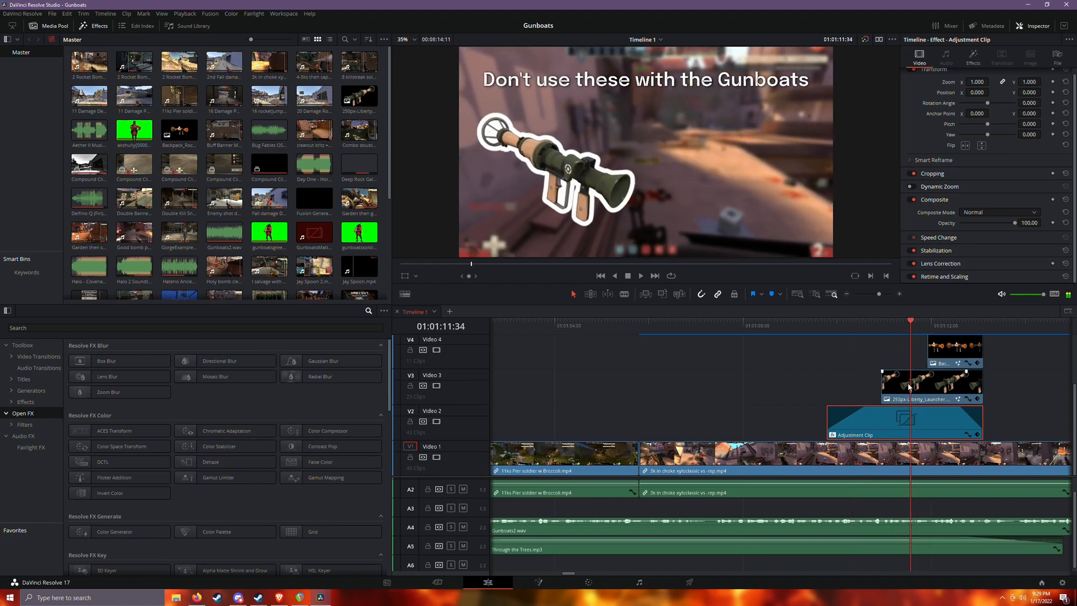
click(931, 385)
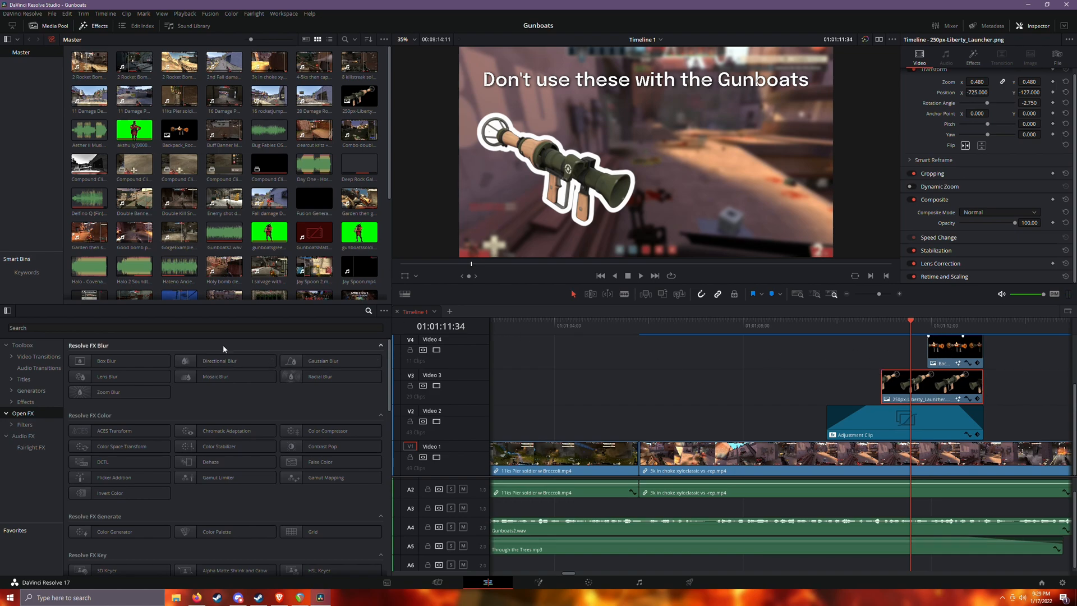
scroll(305, 395, down, 1)
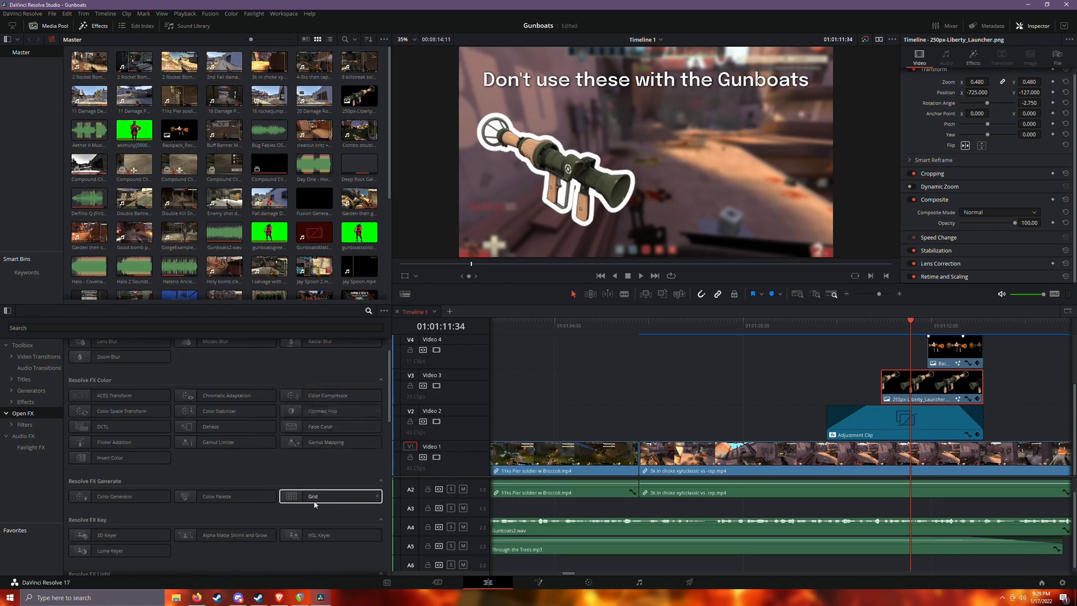
scroll(277, 454, down, 2)
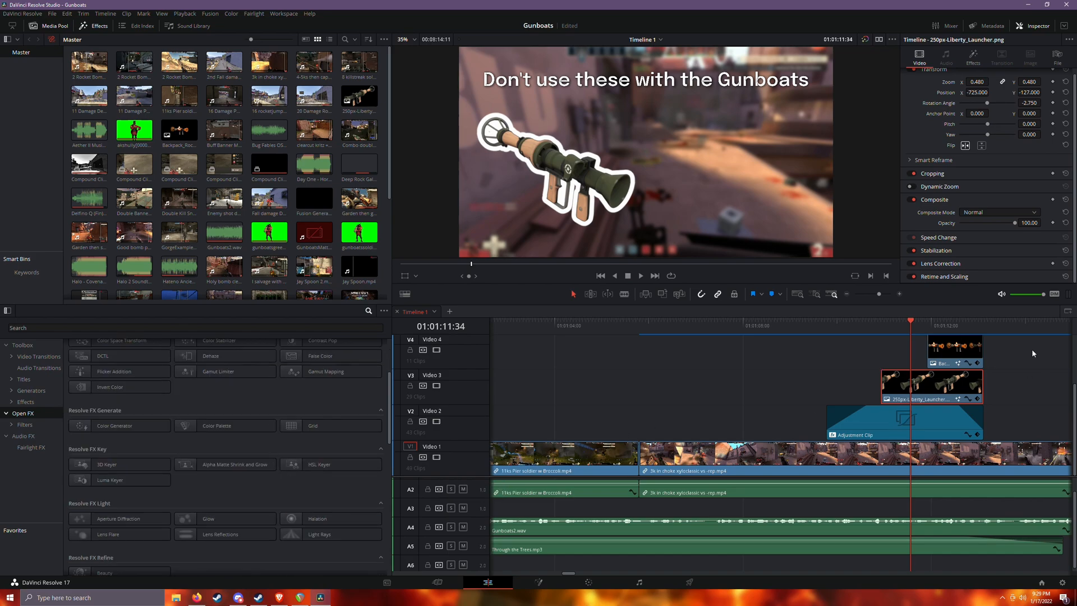
Apply the Outline Fusion effect to the shotgun soldier green-screen clip on Video 3.
drag(927, 323, 942, 322)
click(847, 295)
drag(780, 322, 952, 337)
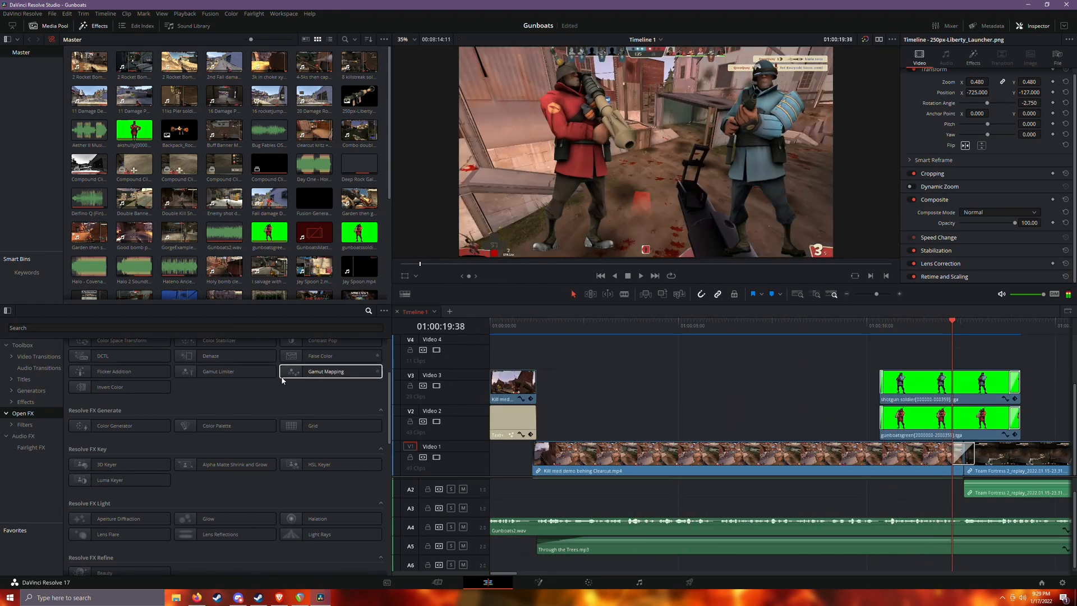
click(25, 402)
drag(135, 447, 944, 387)
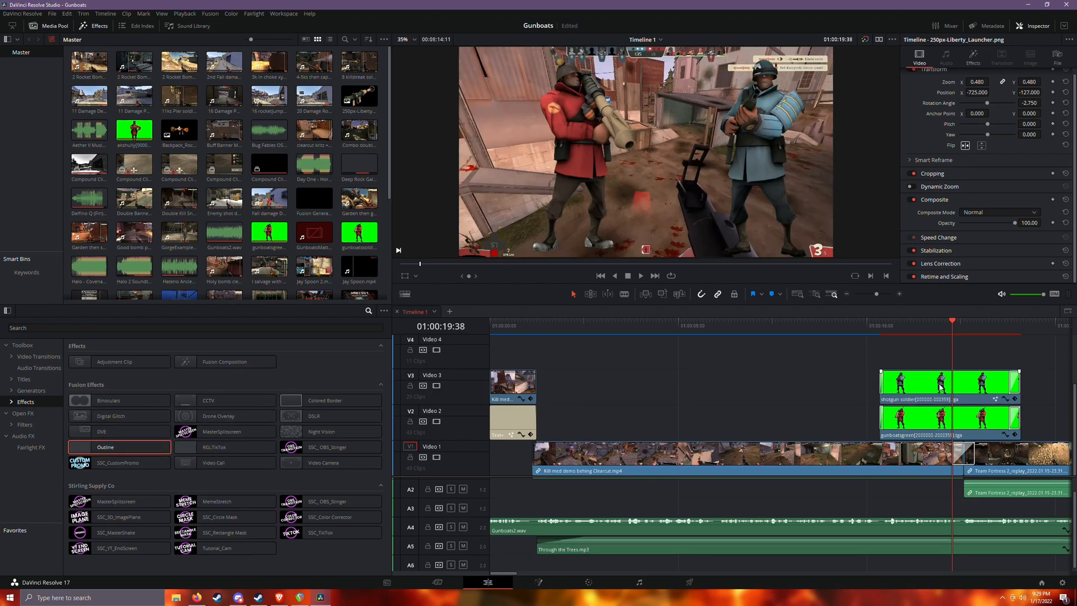
Try a lower Outline Thickness on the shotgun soldier clip's Outline effect, and undo the change.
click(971, 383)
click(973, 56)
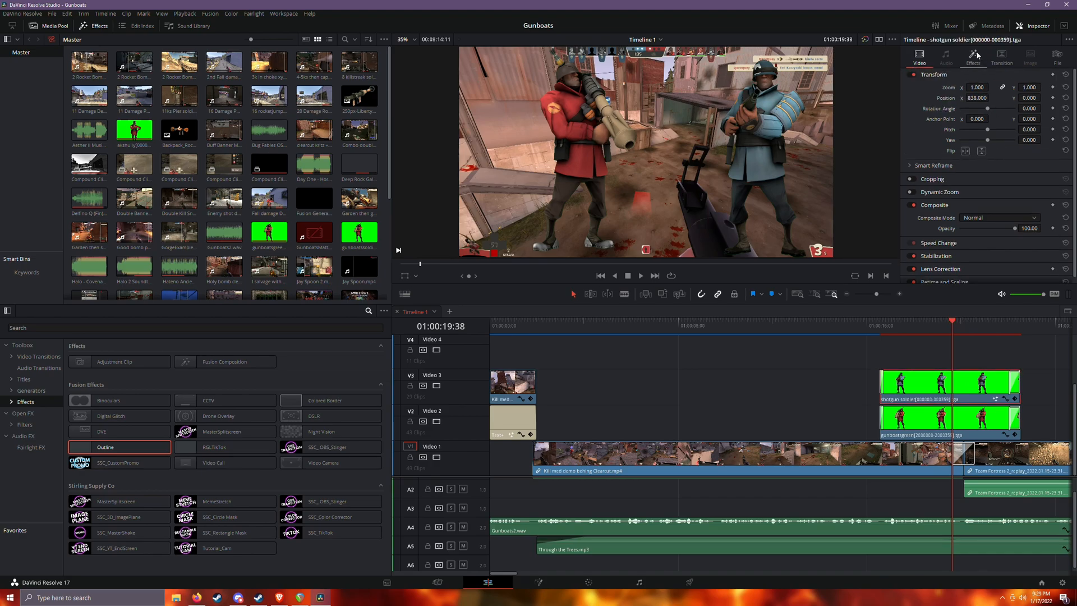
drag(1013, 120, 1000, 124)
key(ctrl+z)
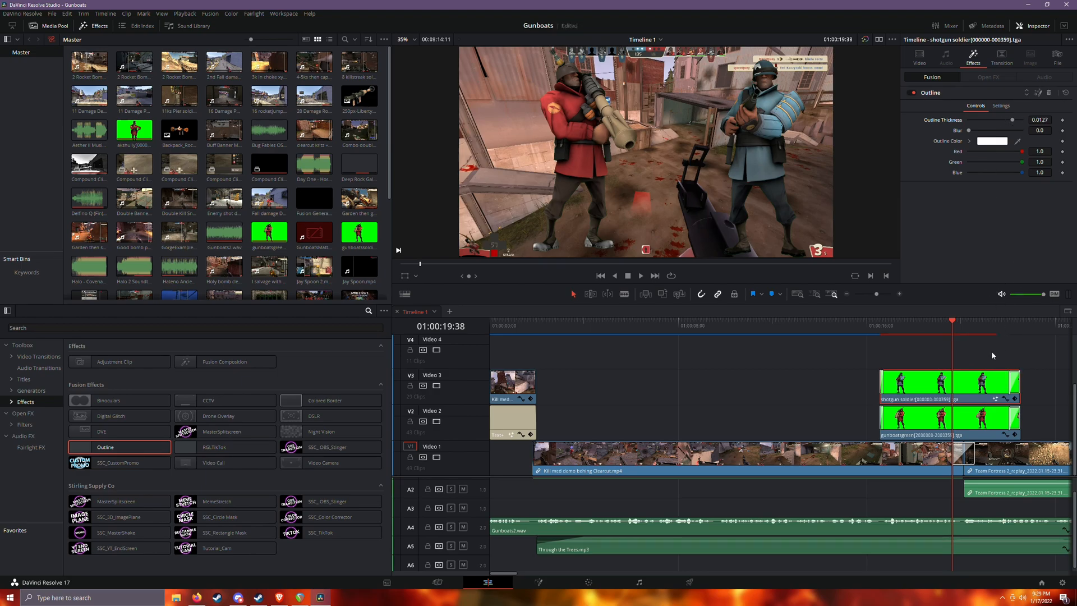
click(919, 56)
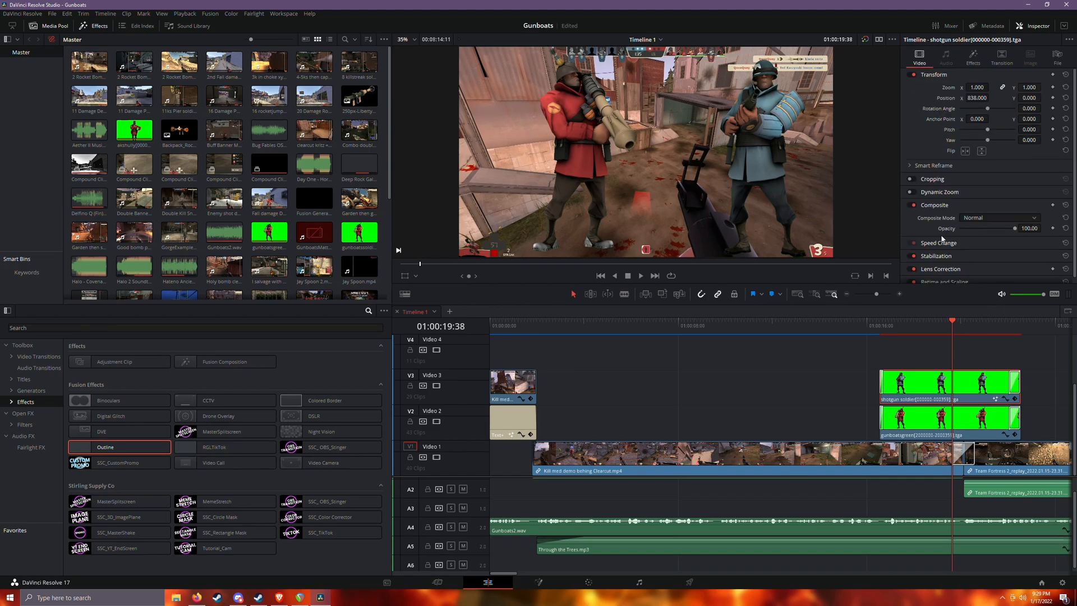
Save the project and open the Liberty Launcher image in Fusion to examine its nodes, returning to the Edit timeline.
key(space)
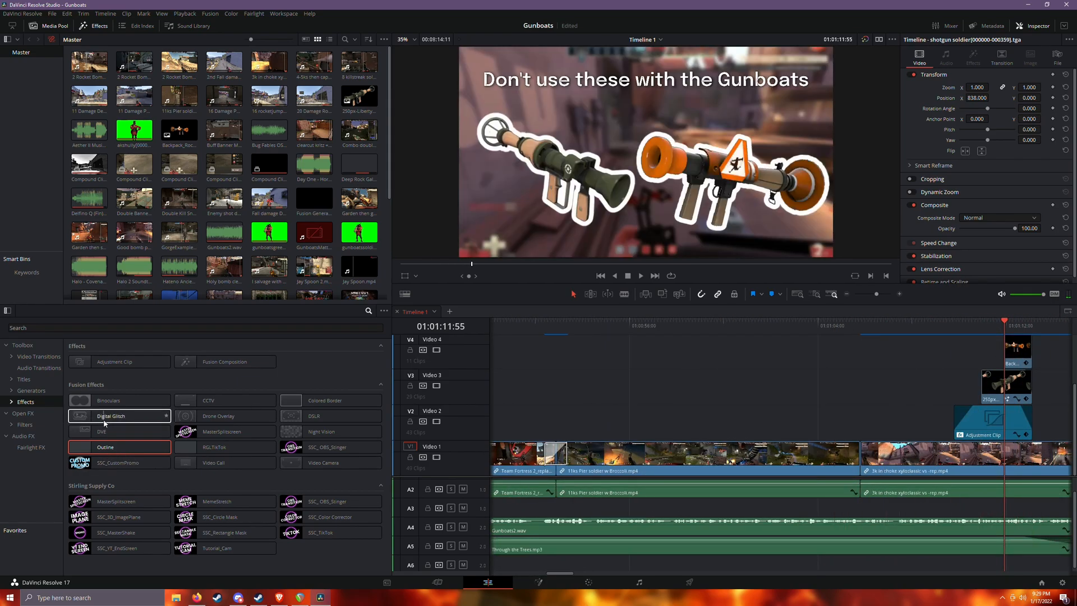
key(ctrl+s)
click(898, 294)
right_click(811, 382)
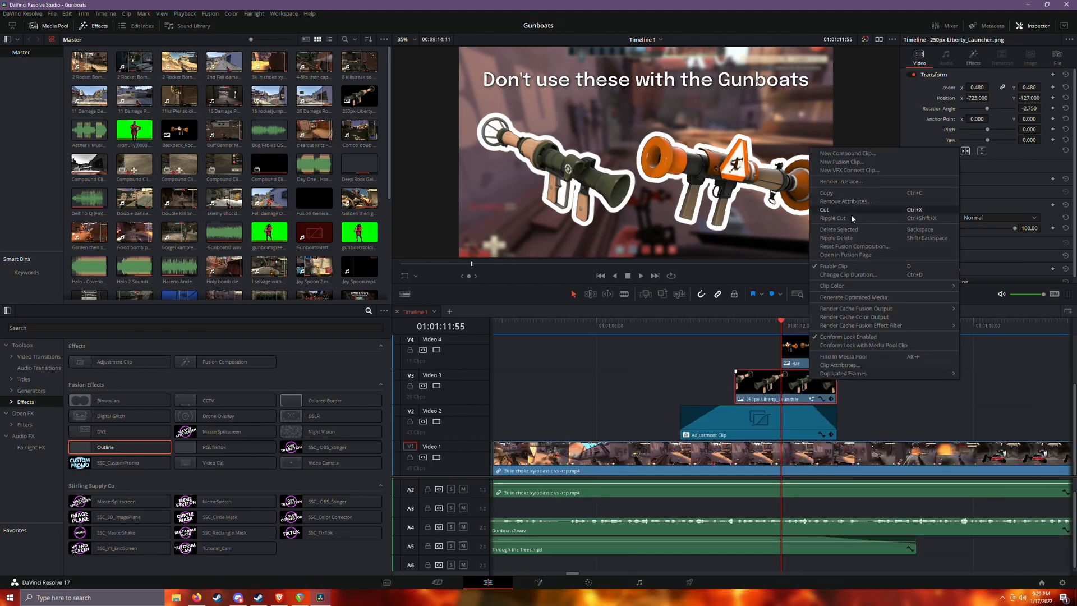
click(855, 247)
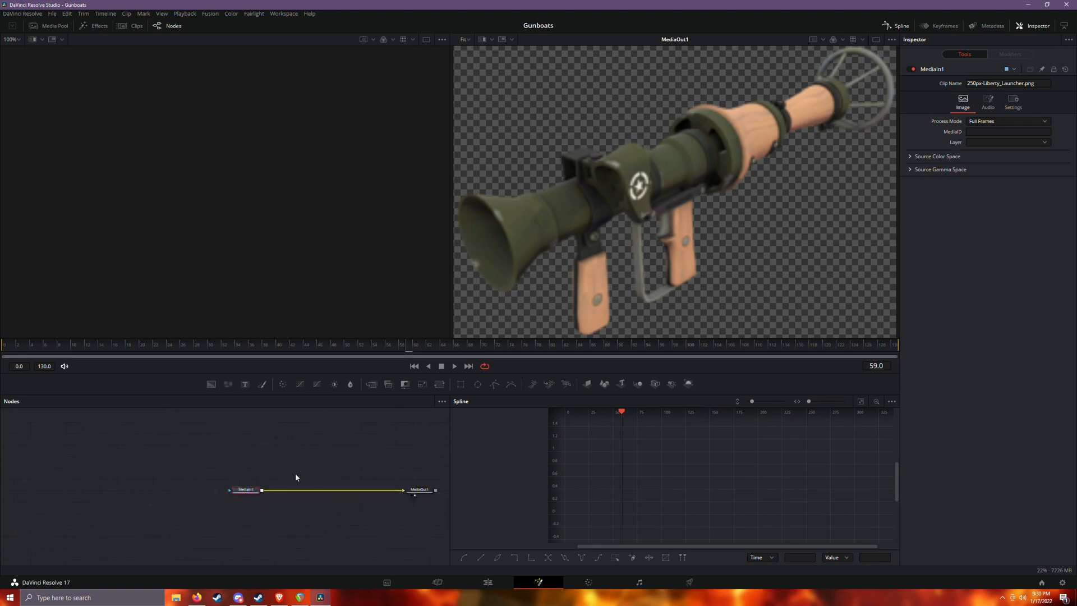
click(488, 582)
Open the Backpack Rocket Jumper image from Video 4 in Fusion to examine its nodes, and review the section back in the timeline.
right_click(808, 356)
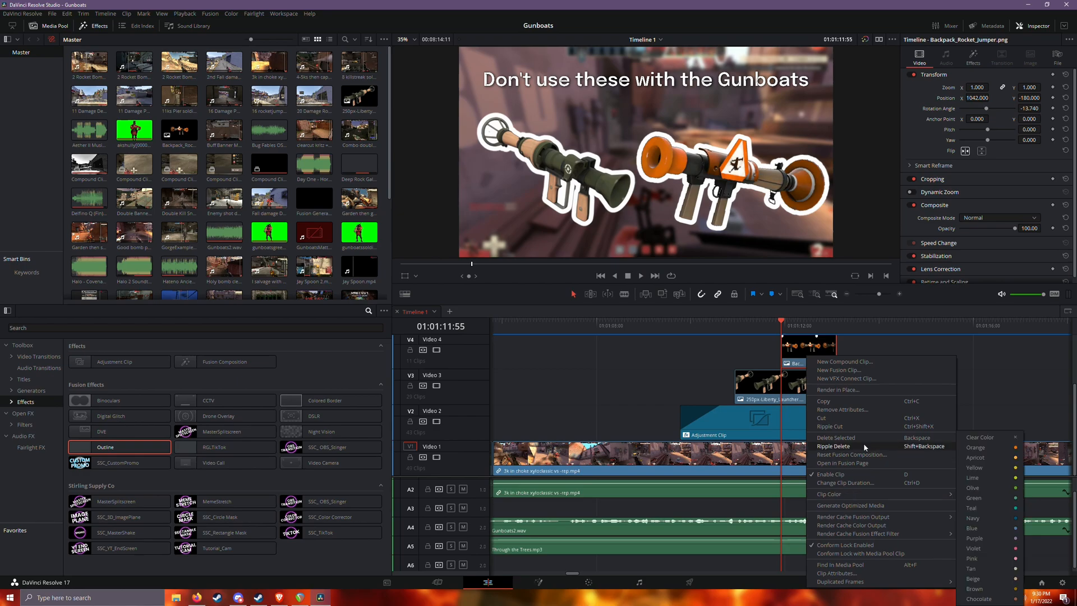
click(865, 464)
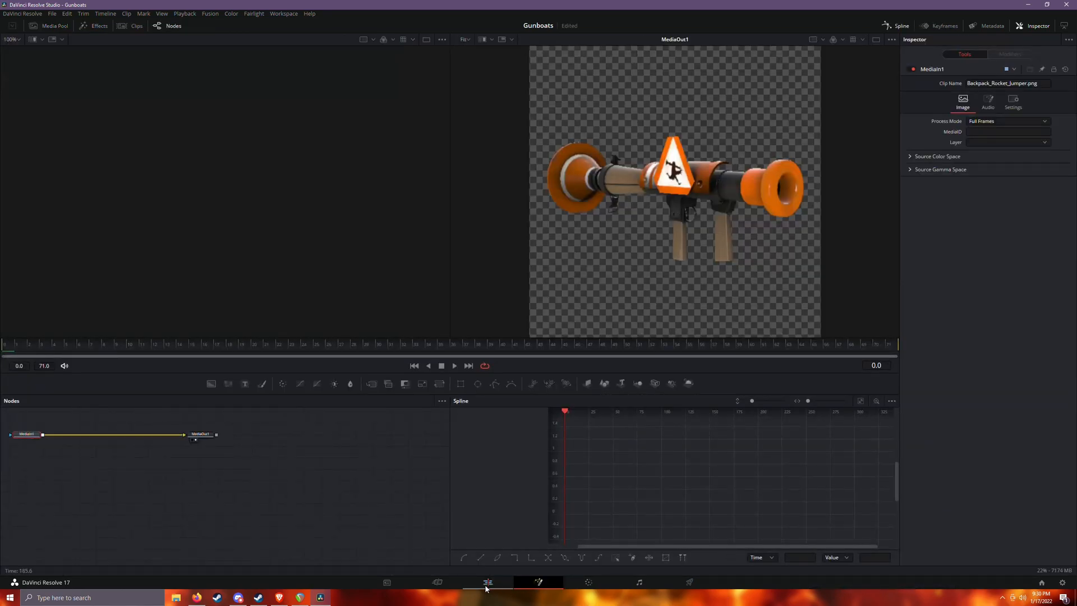
click(488, 583)
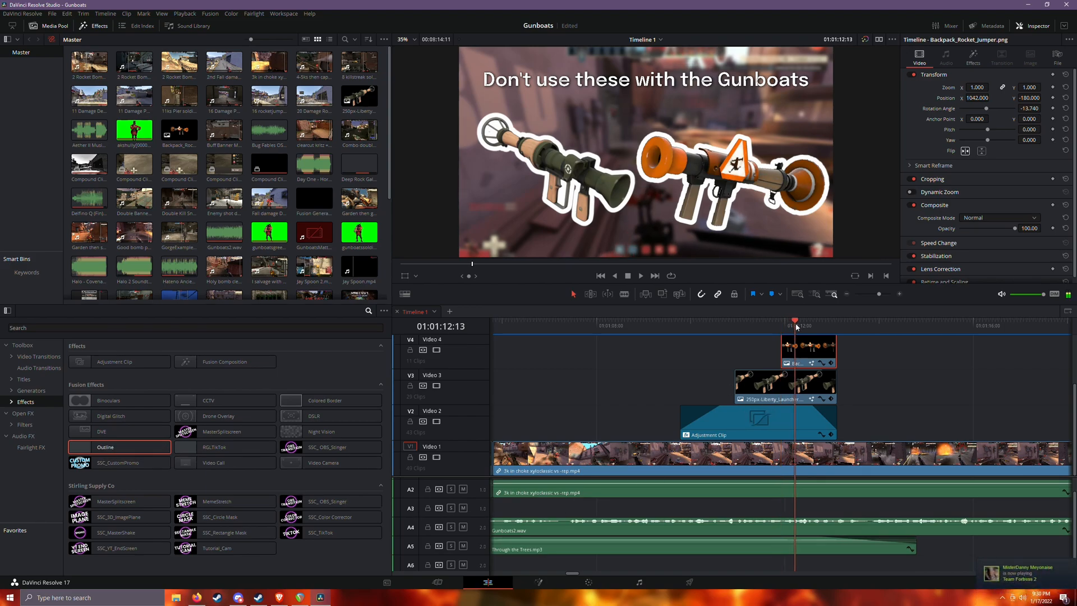
click(710, 325)
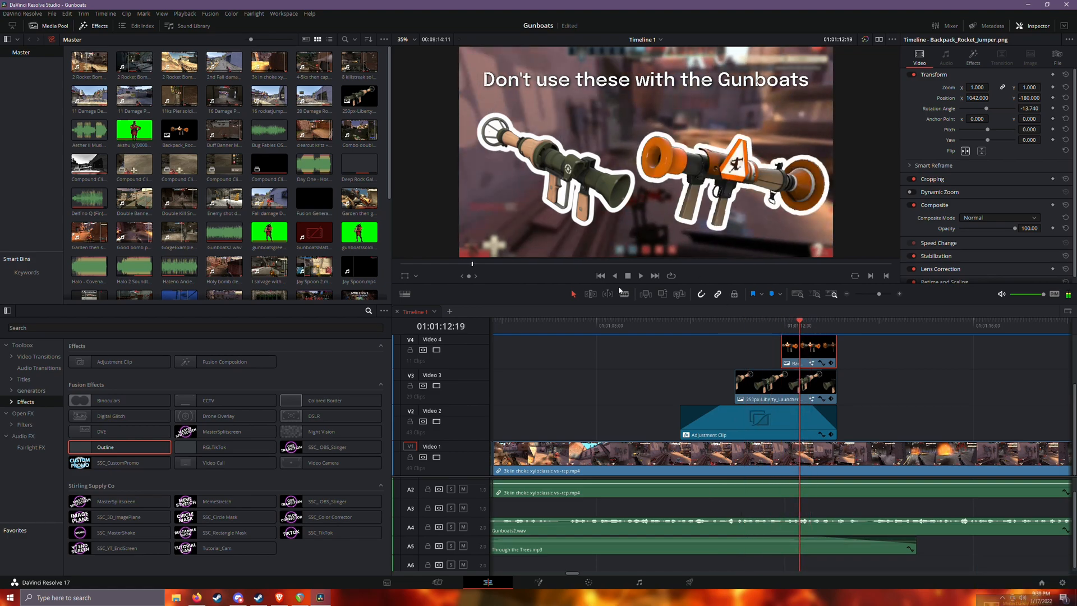
Browse the effects library's Fusion effects and title presets, down to the Stirling Supply Co and Shake Presets groups.
scroll(796, 324, up, 3)
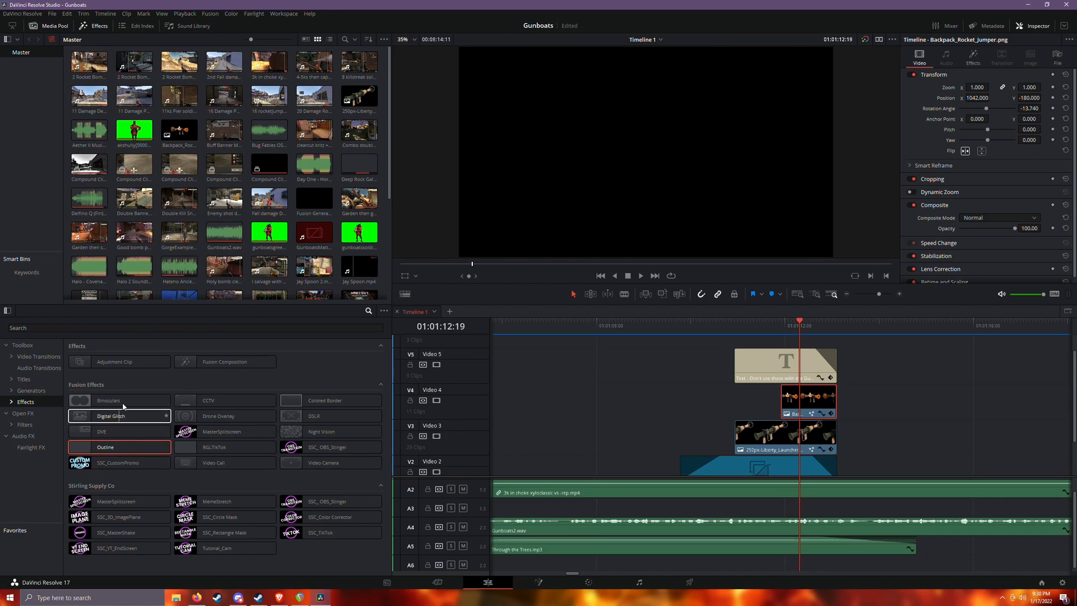
click(11, 402)
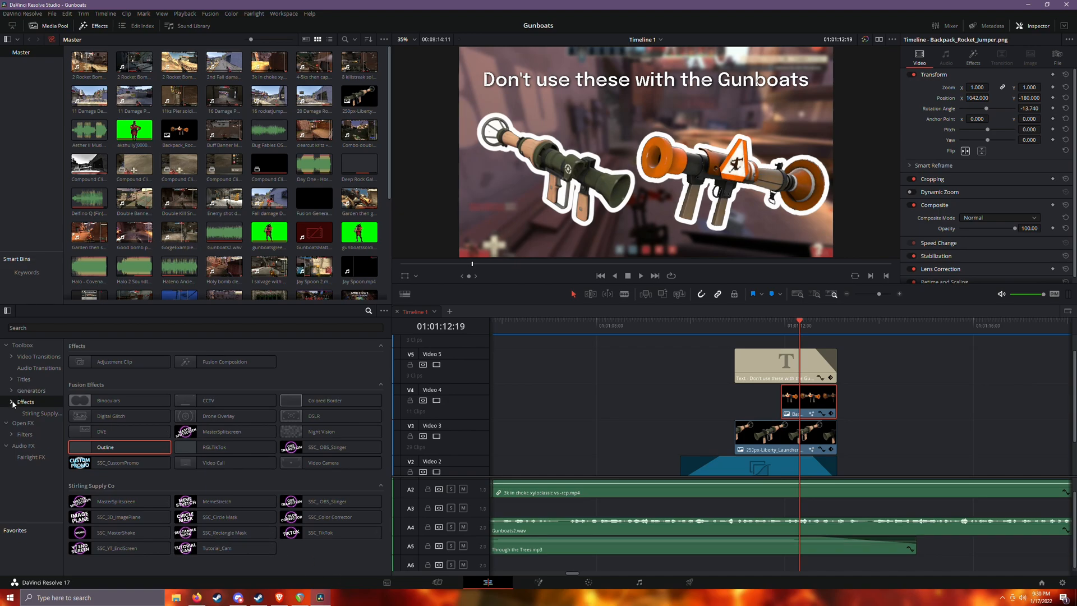
click(12, 402)
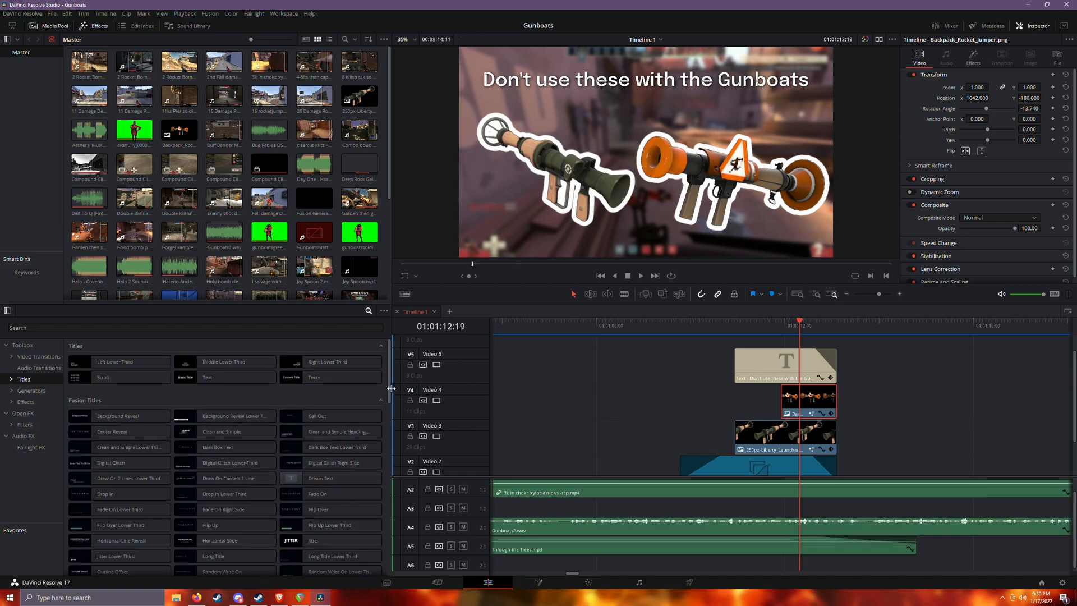
drag(391, 395, 414, 554)
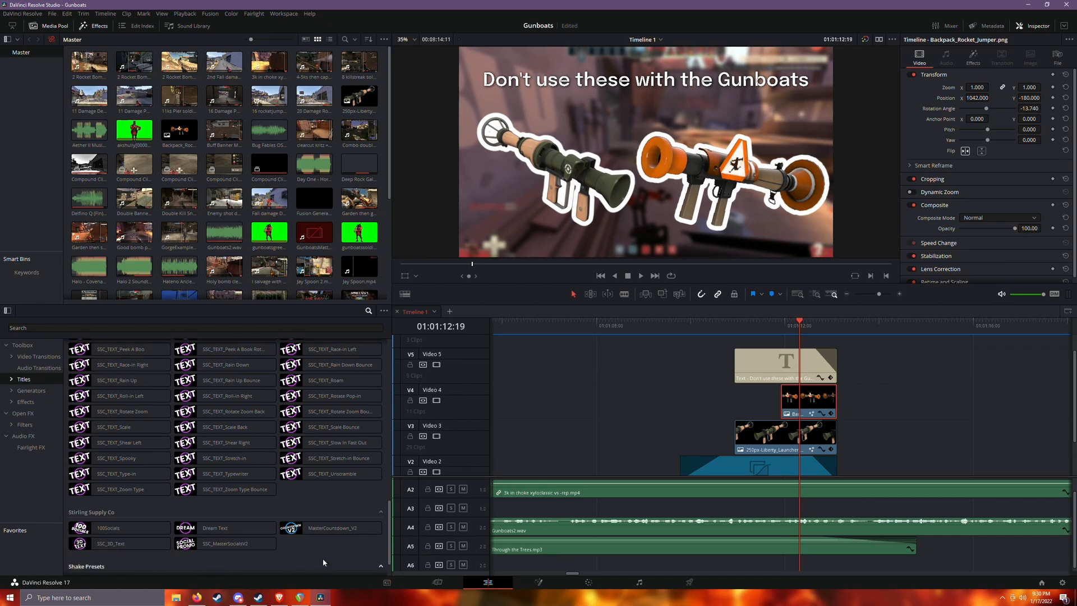
scroll(322, 560, down, 1)
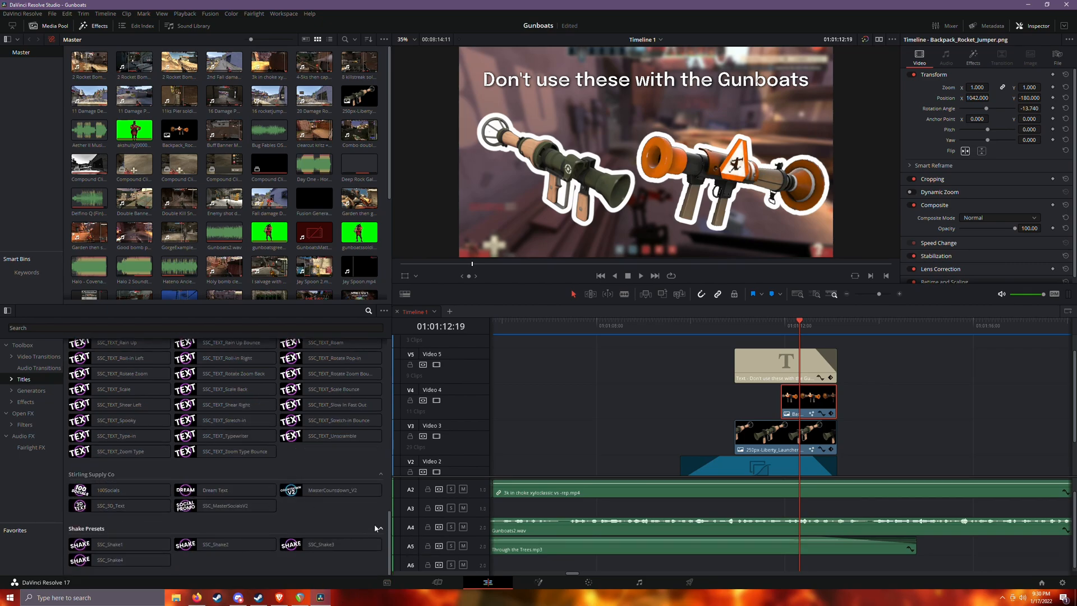
mouse_move(387, 537)
mouse_down()
mouse_move(395, 509)
mouse_move(393, 545)
mouse_up()
click(12, 380)
Skim ahead in the timeline to the VHS-style section with the progress bar clips, at 01:04:03:26.
click(881, 325)
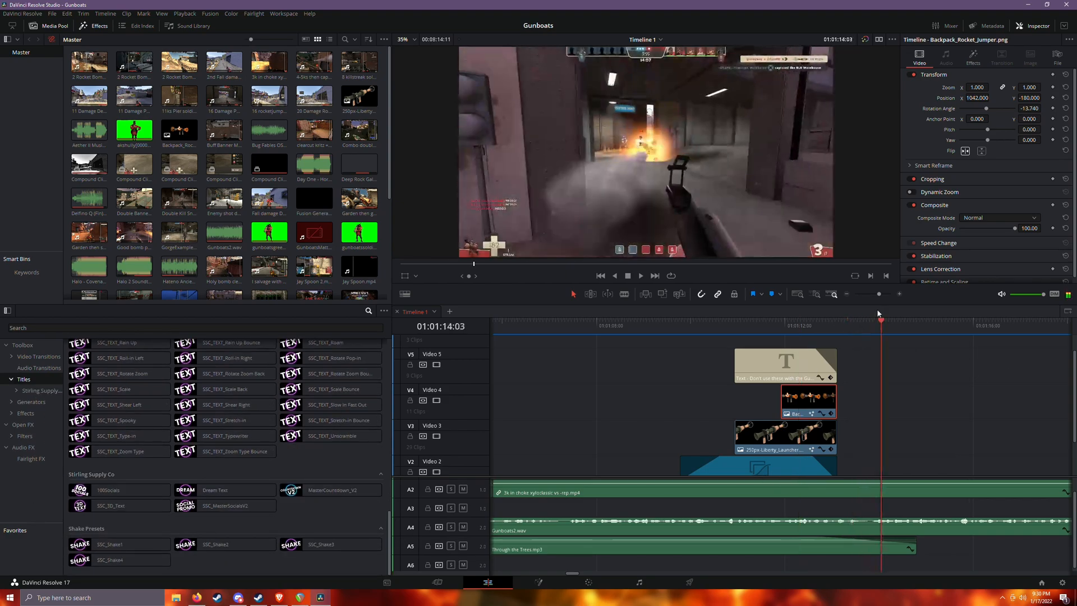
click(847, 294)
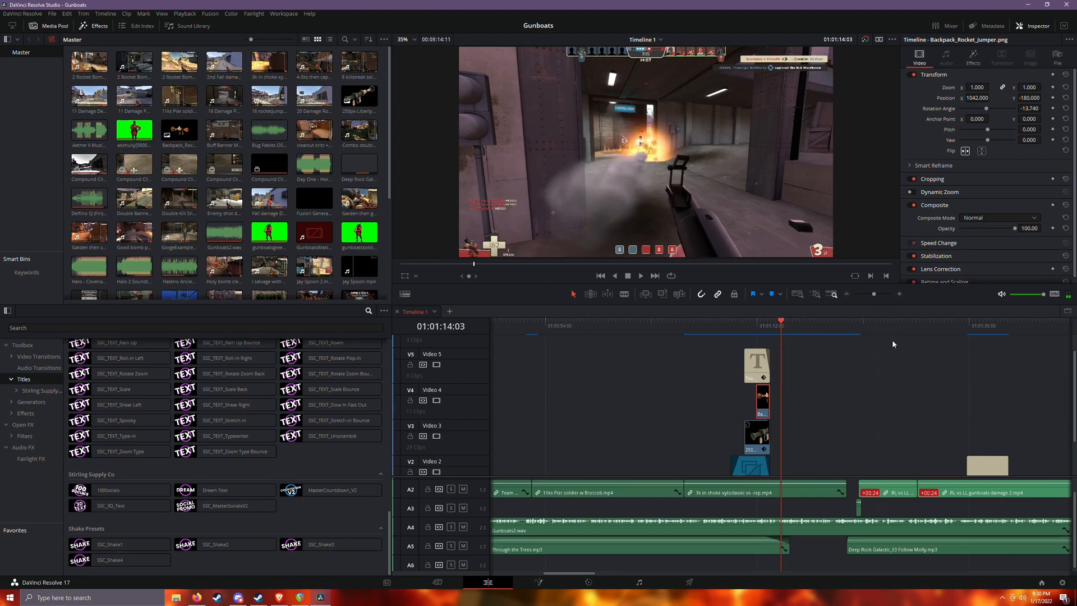
click(847, 295)
drag(866, 323, 1033, 359)
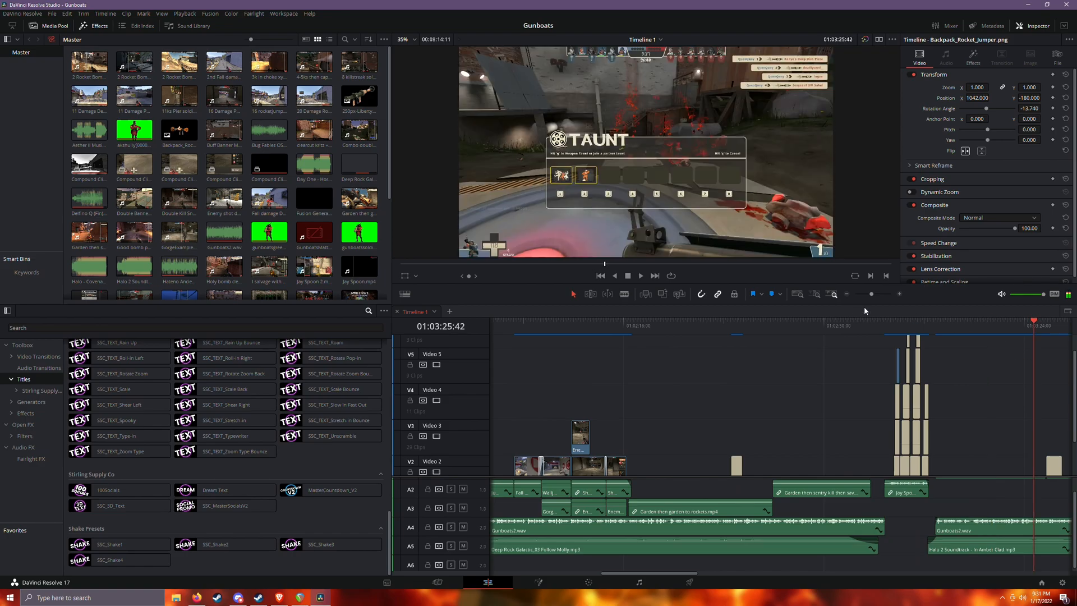
click(847, 294)
drag(780, 331, 890, 333)
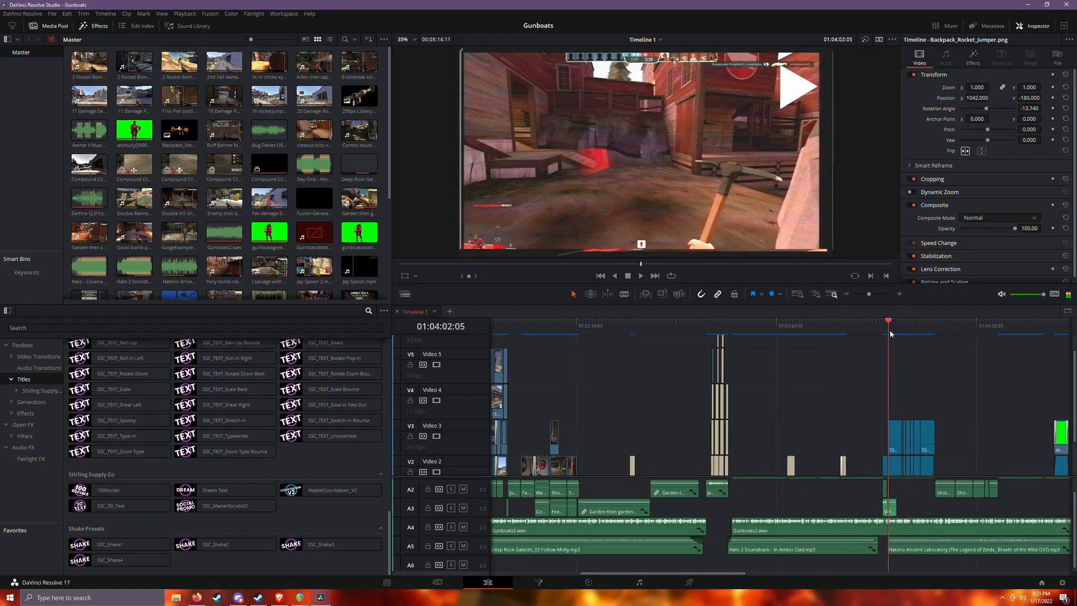
click(899, 294)
click(812, 325)
scroll(830, 382, down, 2)
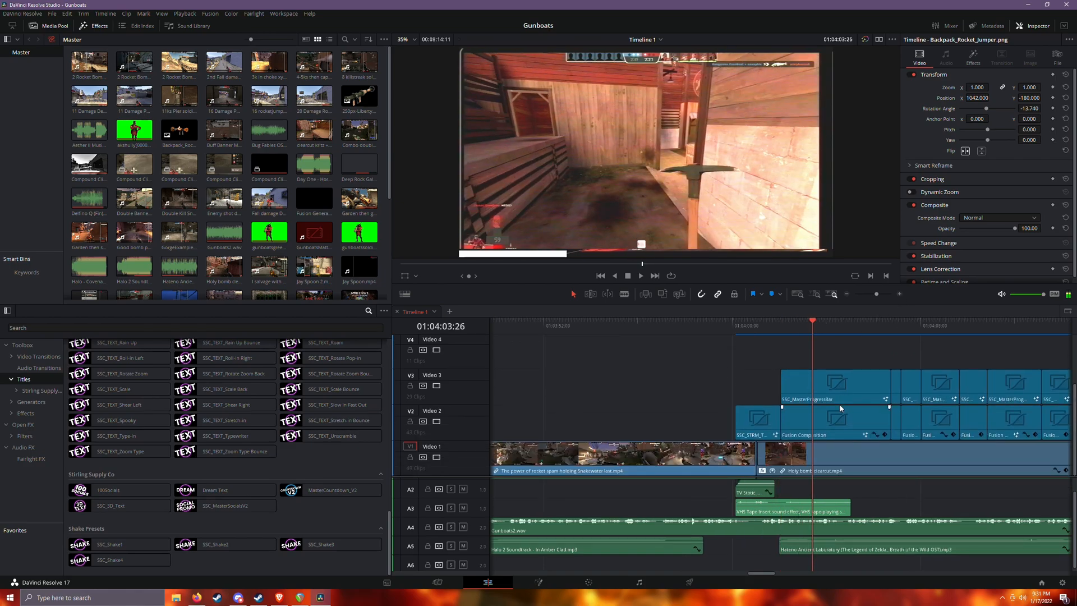
Play and scrub through the first SSC_MasterProgressBar clip on Video 3 and examine its generator controls.
click(846, 388)
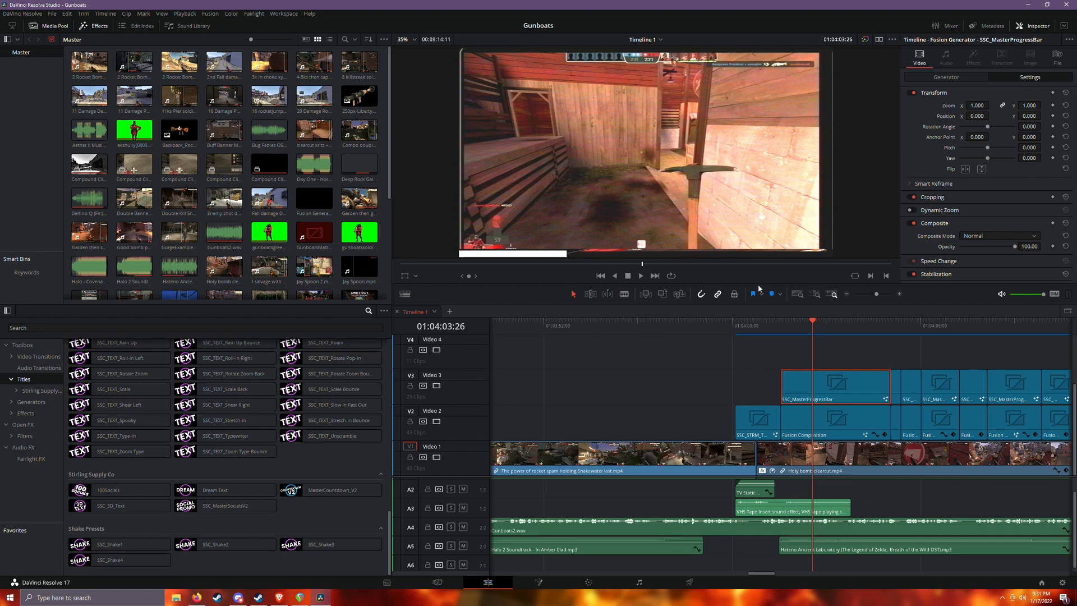
key(space)
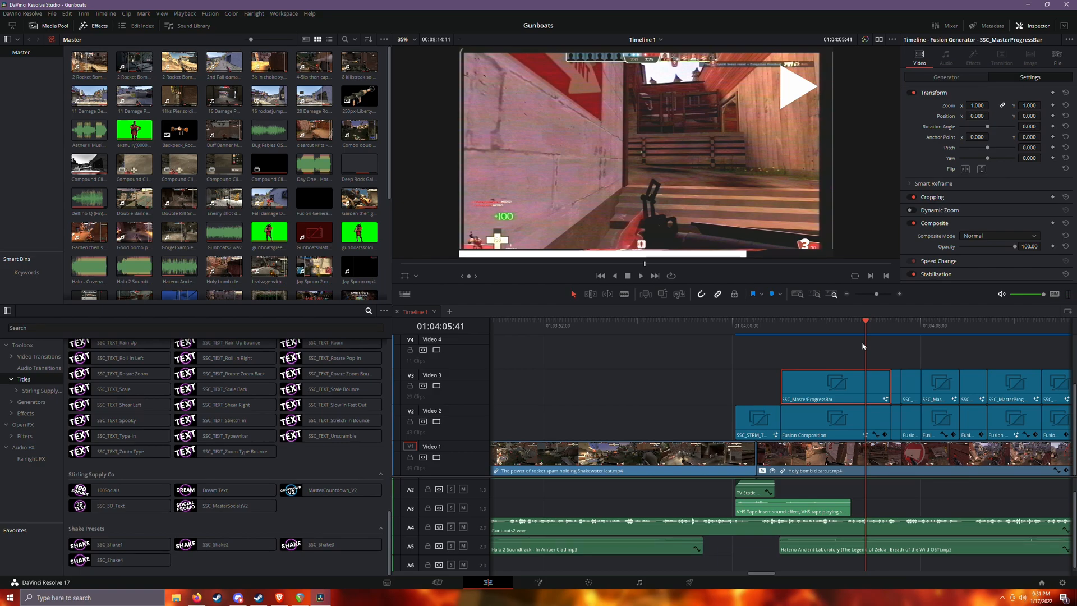
mouse_move(840, 326)
mouse_down()
mouse_move(821, 325)
mouse_move(871, 321)
mouse_move(824, 315)
mouse_move(894, 314)
mouse_move(851, 317)
mouse_up()
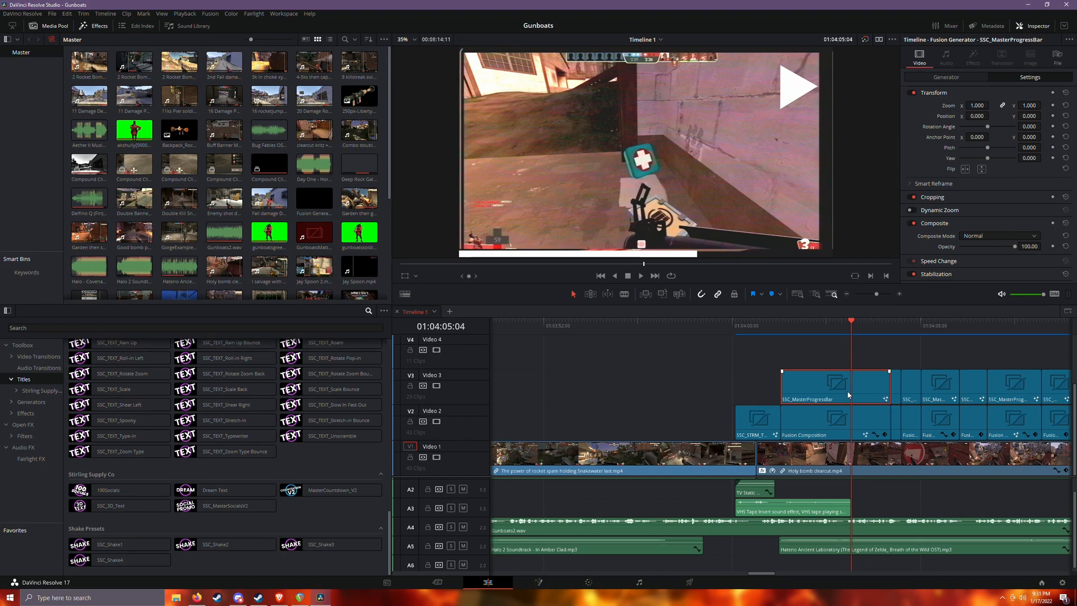
click(947, 78)
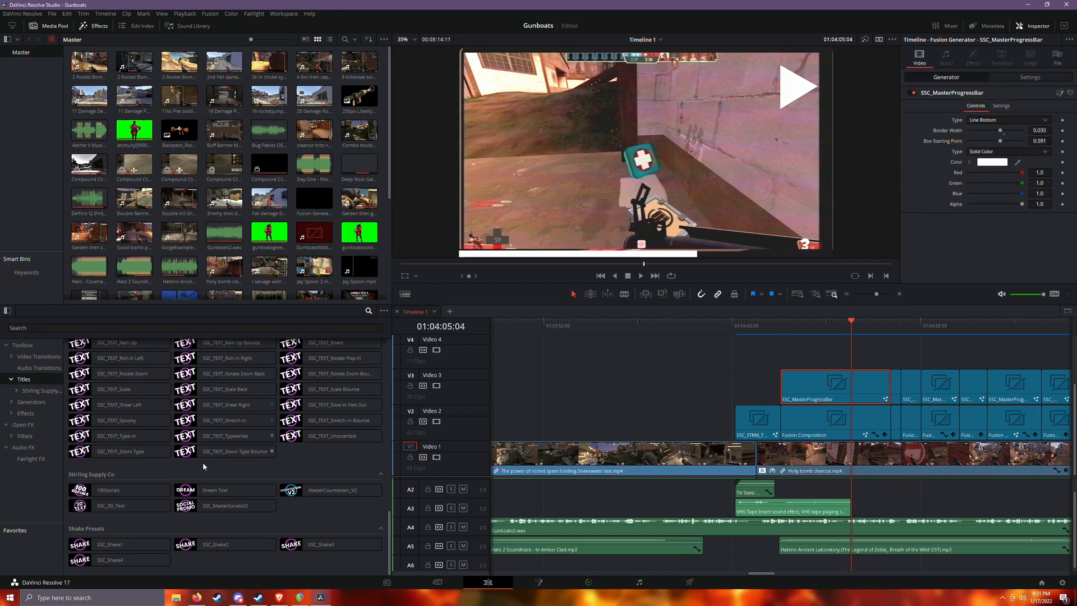
drag(849, 328, 781, 323)
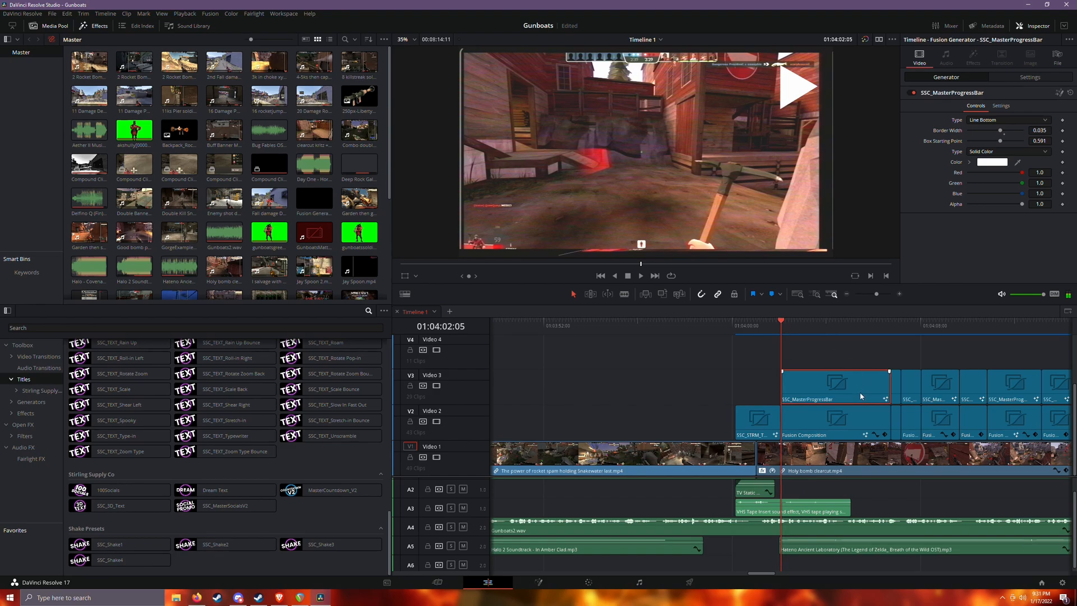
Try a shortened copy of the SSC_MasterProgressBar clip on Video 3 at 01:03:54:39, and delete the copy.
click(606, 328)
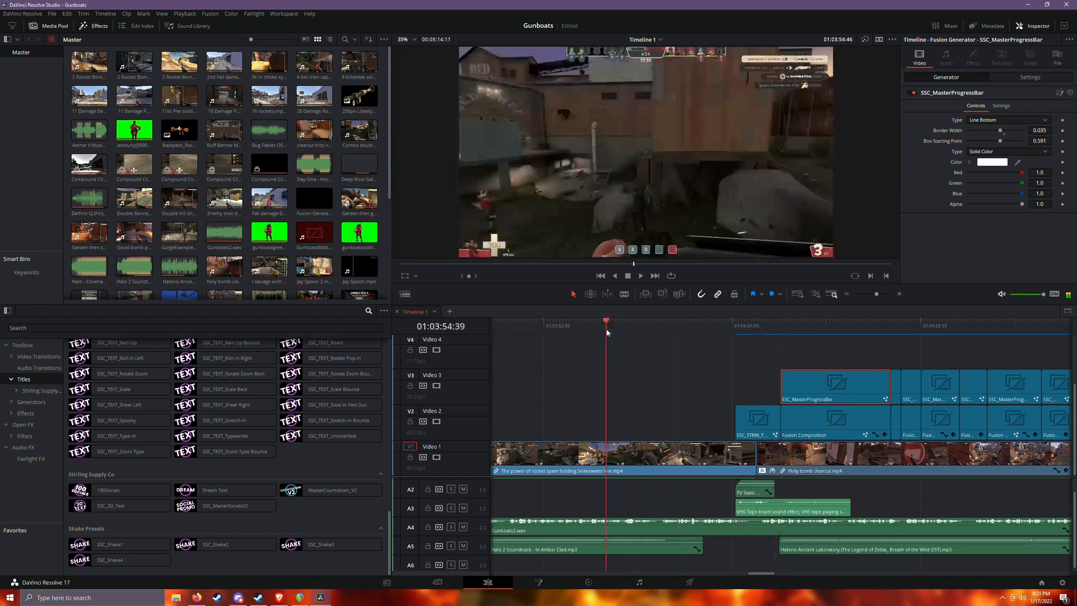
key(ctrl+v)
mouse_move(606, 325)
mouse_down()
mouse_move(689, 326)
mouse_move(608, 332)
mouse_up()
drag(712, 382, 644, 384)
click(624, 326)
mouse_move(625, 326)
mouse_down()
mouse_move(640, 322)
mouse_move(620, 316)
mouse_move(627, 325)
mouse_up()
click(628, 394)
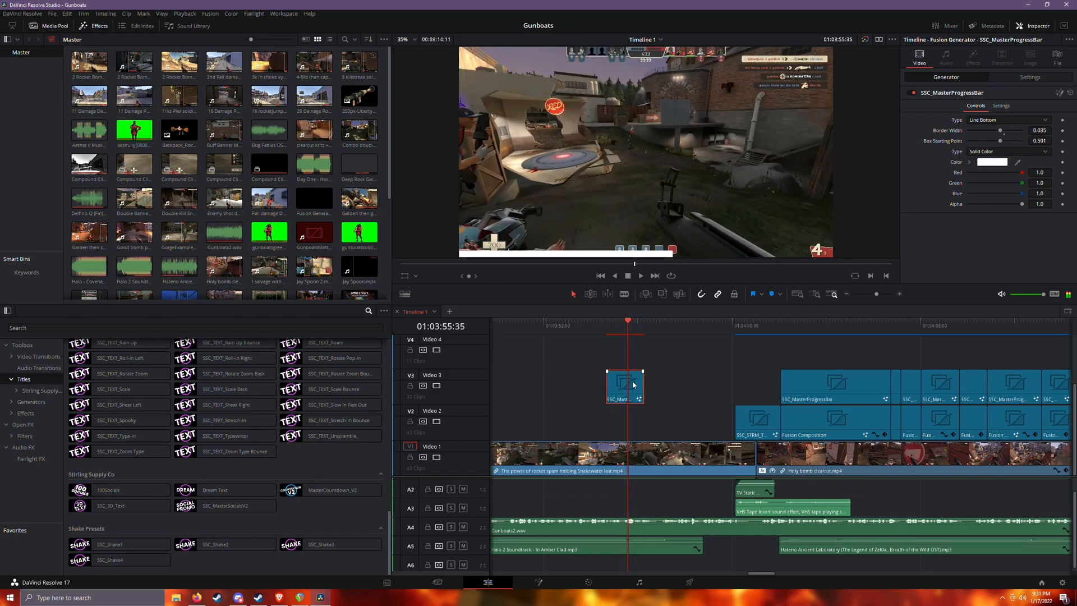
key(Delete)
Review the Fusion Composition clip below the progress bar on Video 2 and open it in the Fusion page.
drag(747, 323, 892, 325)
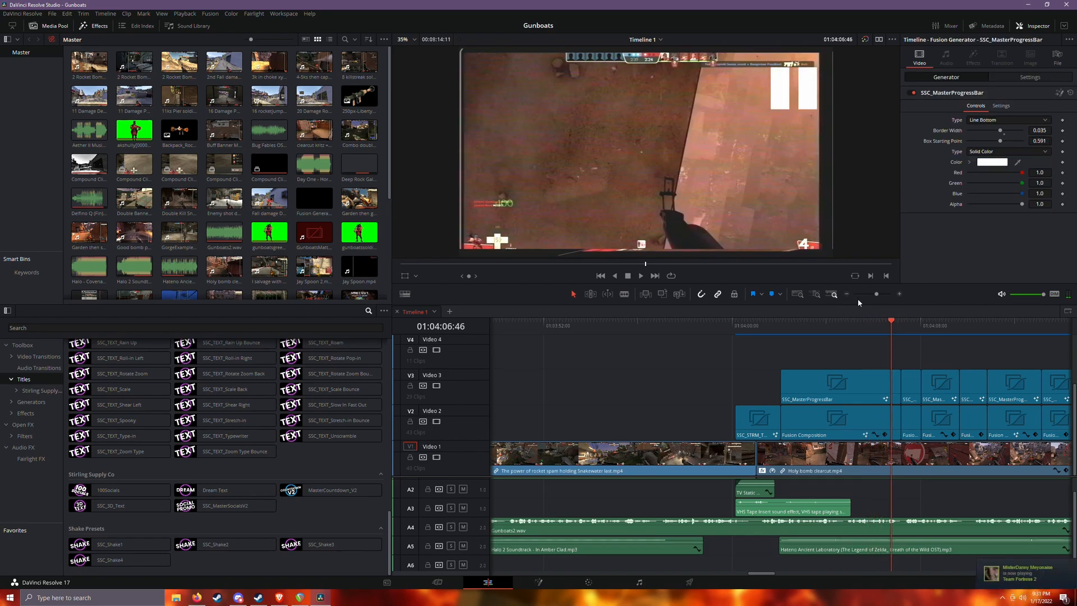
click(836, 429)
drag(867, 329, 824, 331)
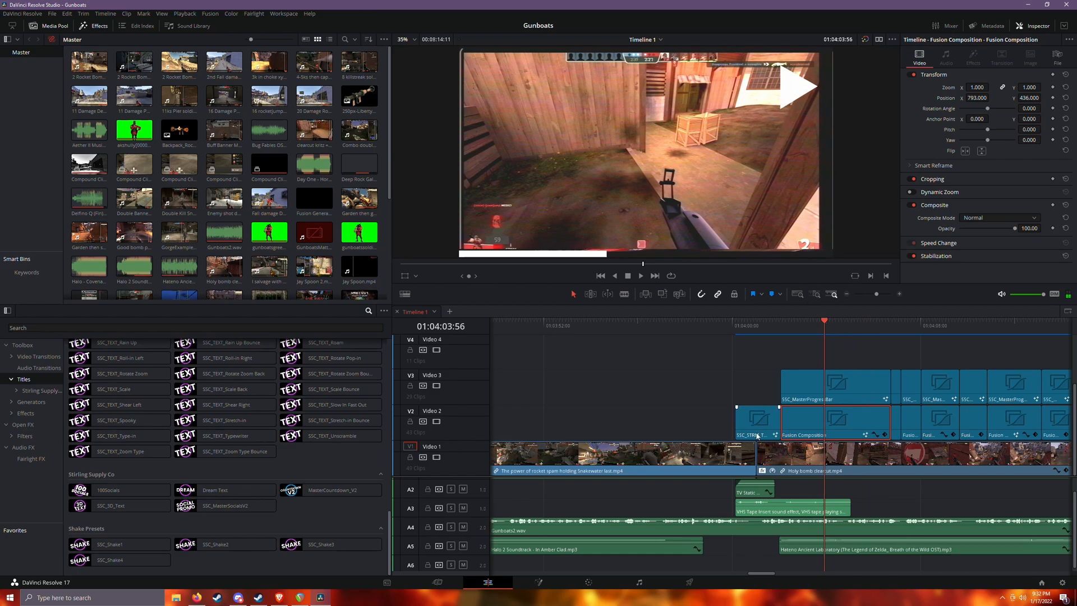
right_click(854, 438)
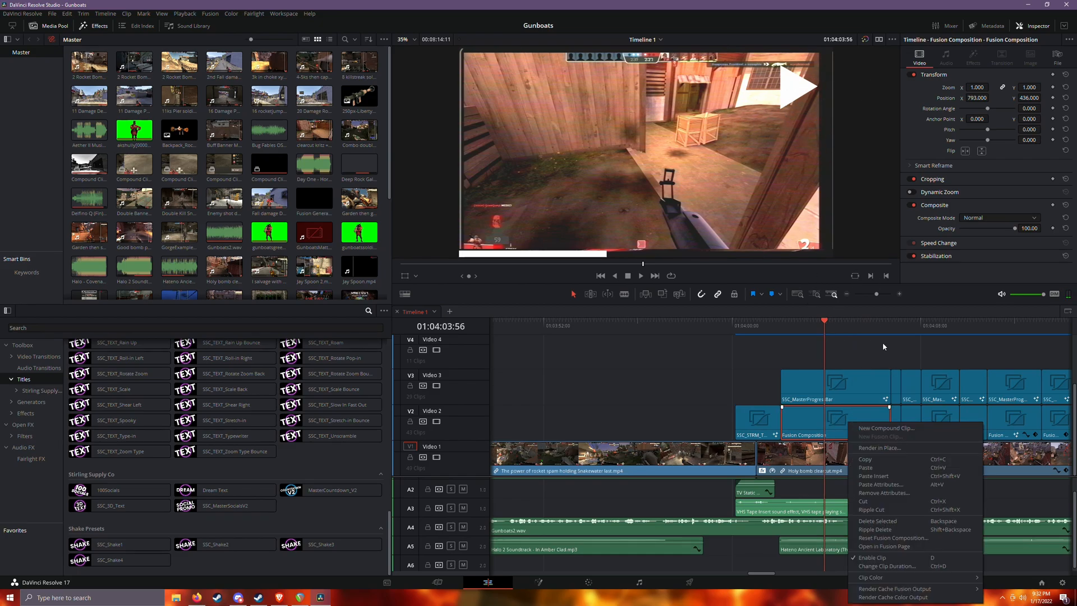
click(907, 547)
Examine the play-symbol composition's node layout and the Merge1 node's settings in Fusion.
scroll(92, 461, up, 3)
drag(144, 492, 321, 415)
scroll(280, 472, up, 4)
scroll(287, 456, down, 3)
scroll(324, 471, up, 3)
scroll(254, 459, down, 2)
click(261, 459)
drag(265, 460, 341, 497)
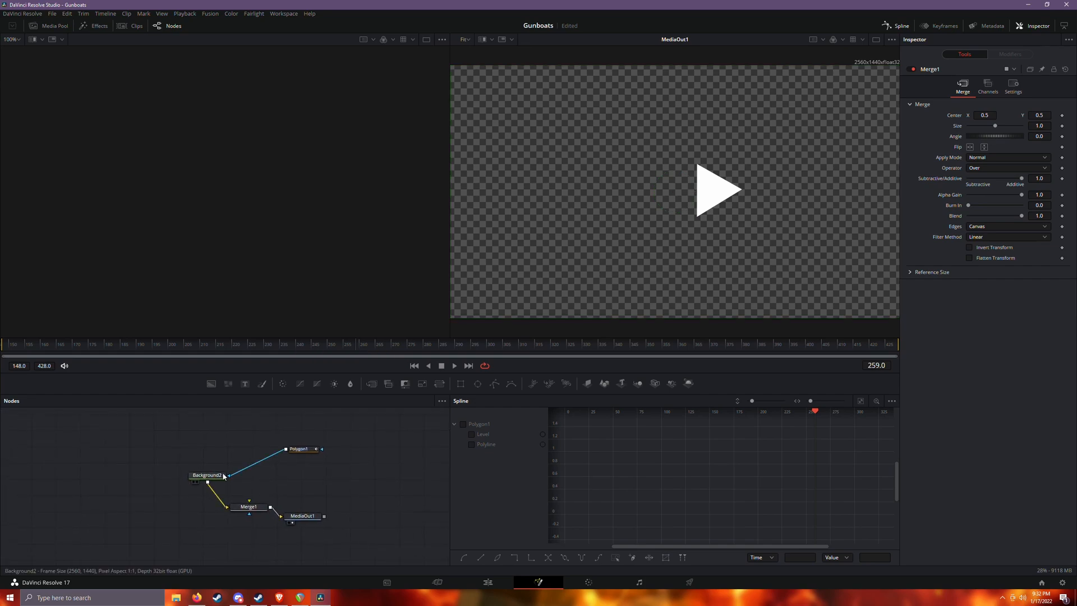
Rearrange the Polygon1, Merge1 and MediaOut1 nodes around Background2, checking each node's settings.
drag(298, 449, 205, 439)
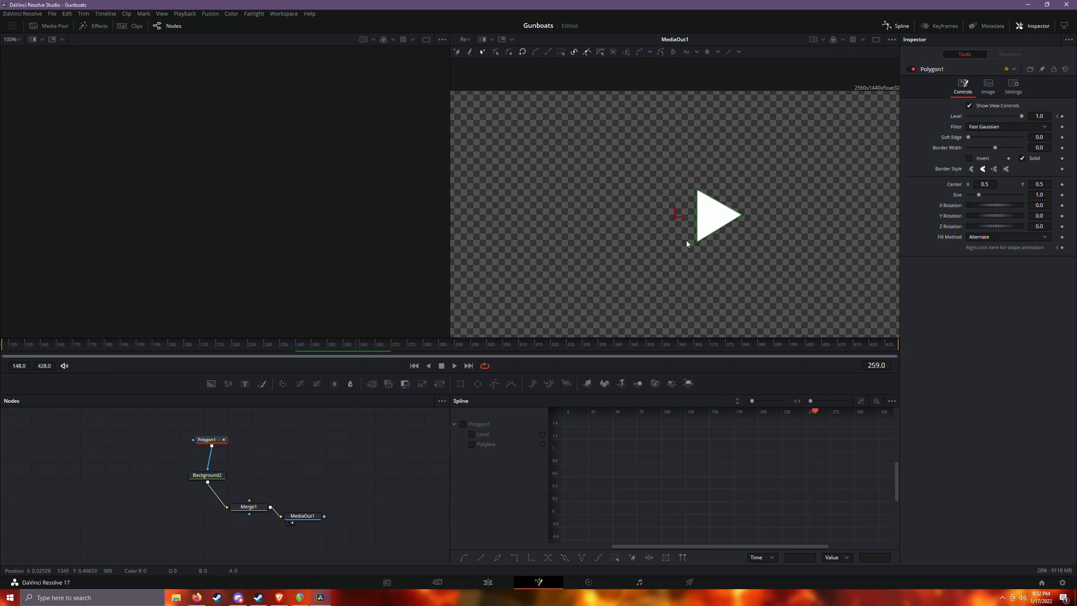
click(205, 474)
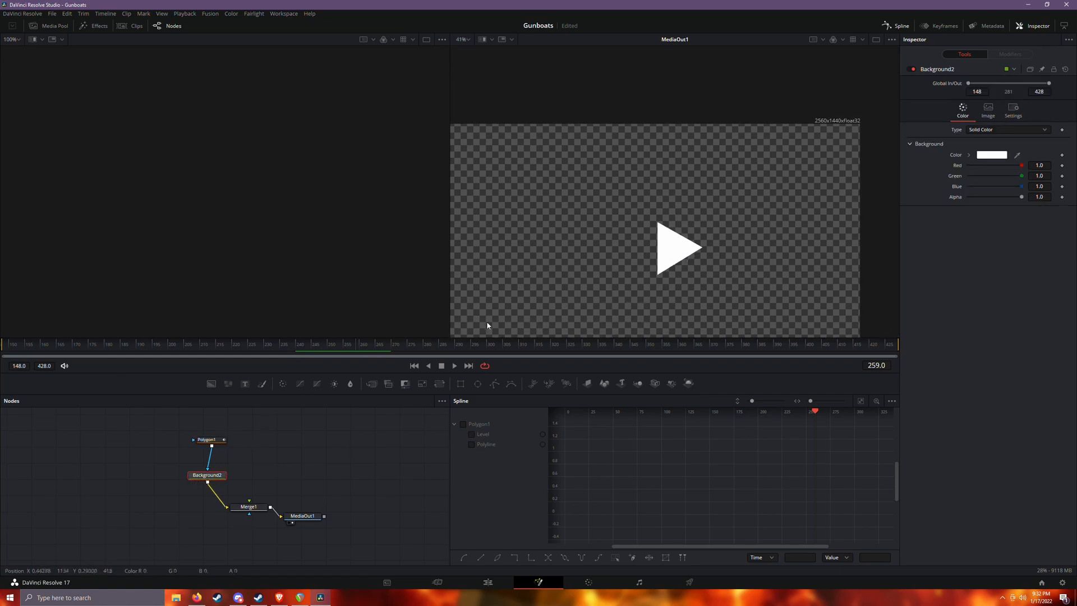
click(250, 510)
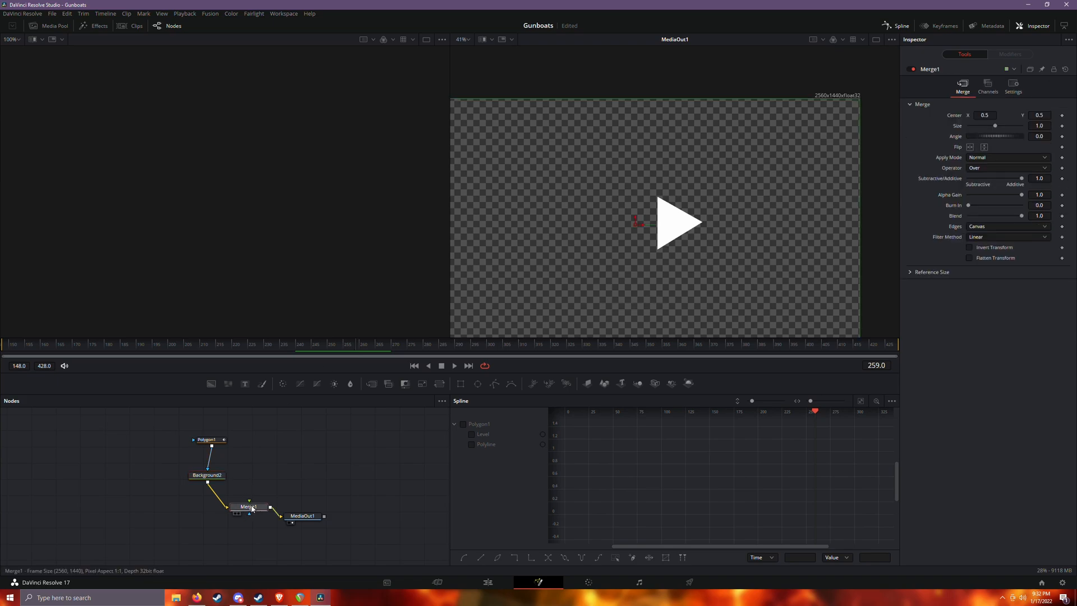
drag(303, 516, 348, 506)
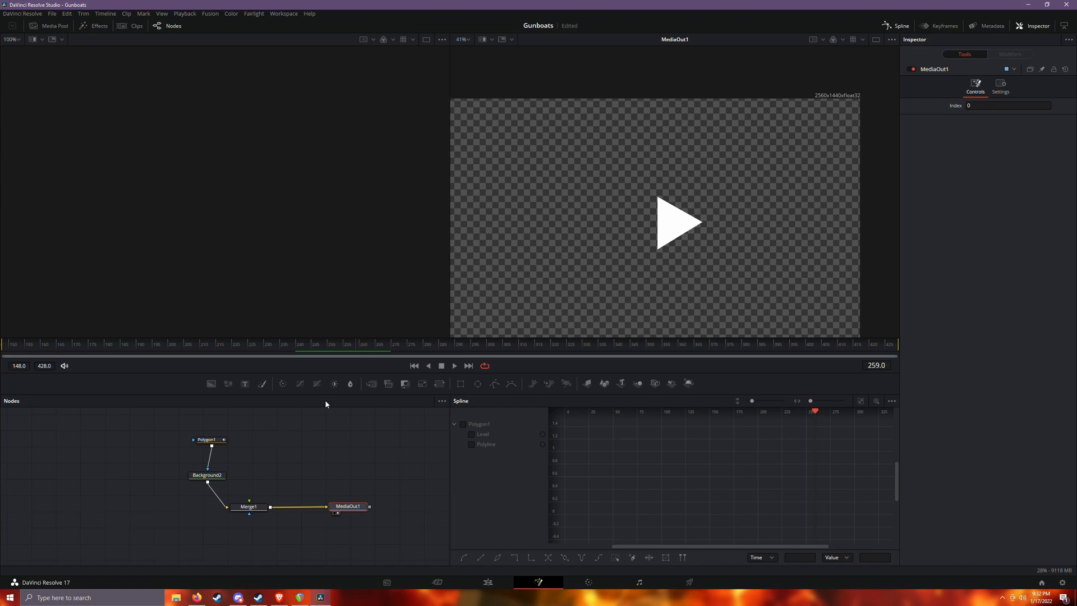
drag(248, 509, 297, 486)
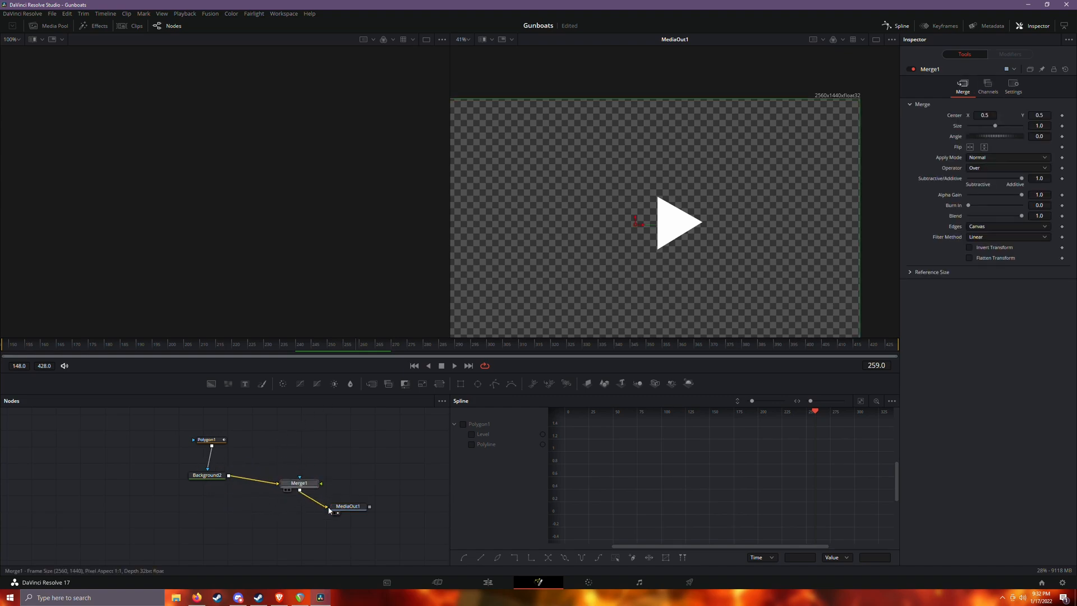
Show the Polygon1 node's Level and Polyline curves in the Spline editor and scrub across their first keyframes.
click(208, 439)
click(473, 427)
drag(816, 417, 741, 418)
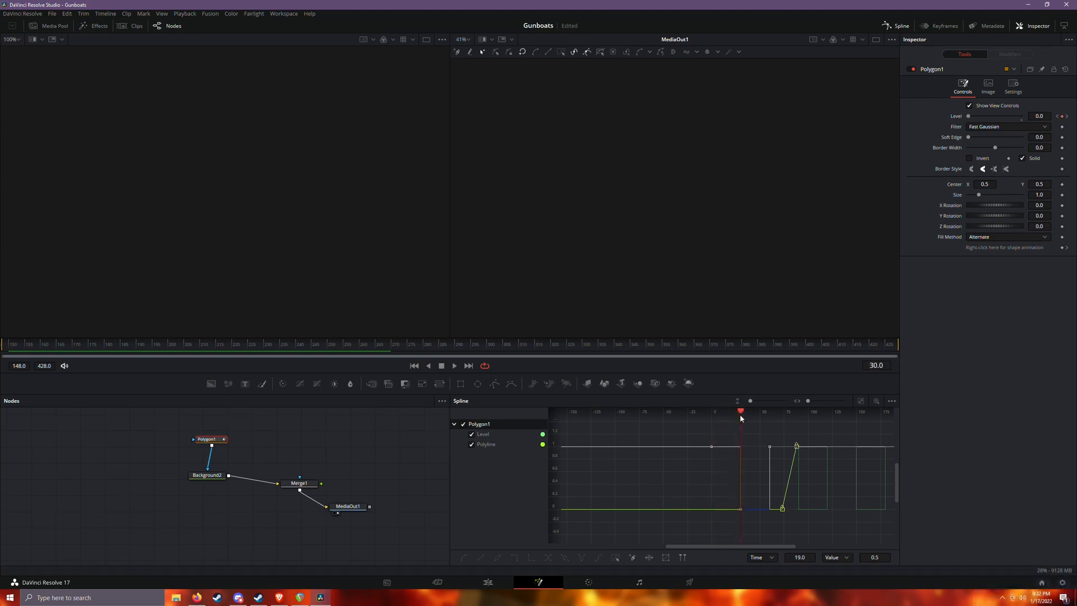
scroll(768, 444, up, 2)
scroll(768, 438, down, 3)
drag(741, 414, 718, 409)
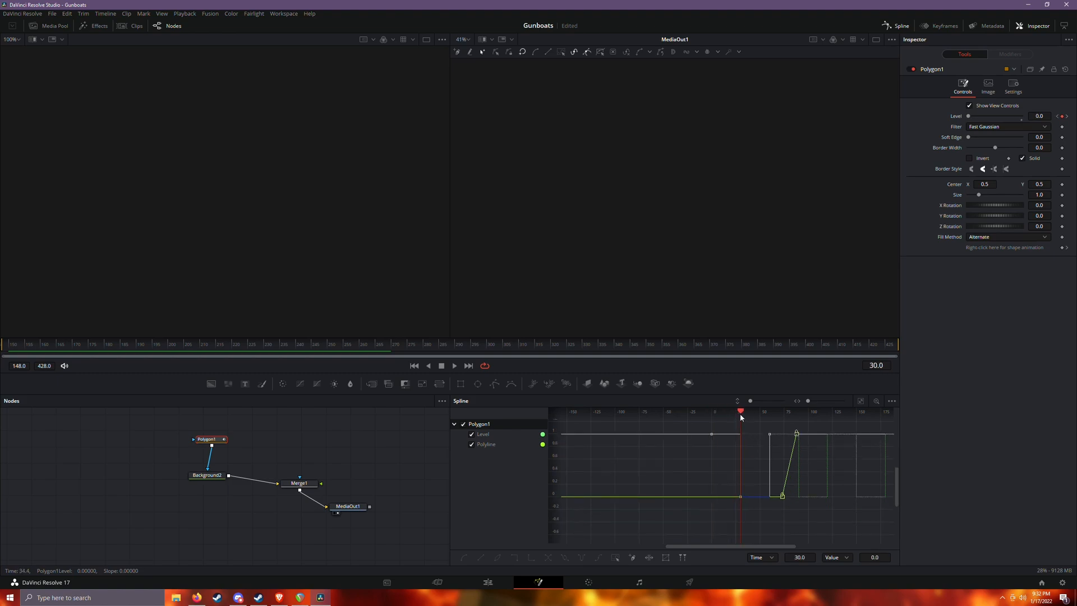
drag(772, 415, 714, 418)
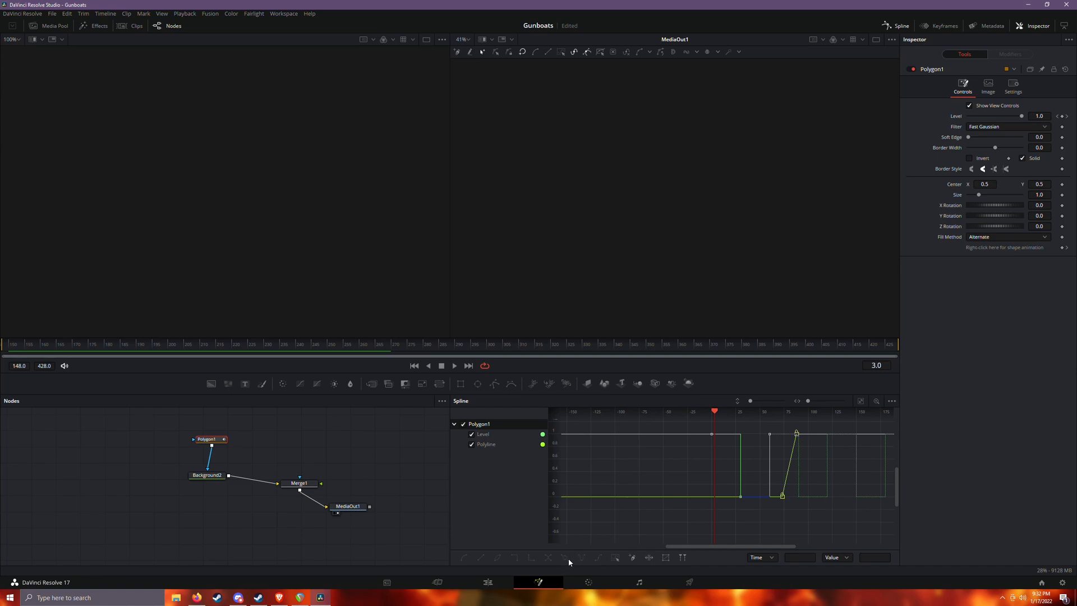
Select the Polygon1 keyframes and scrub along their looped curves to examine how the play symbol blinks.
drag(696, 426, 822, 516)
click(762, 344)
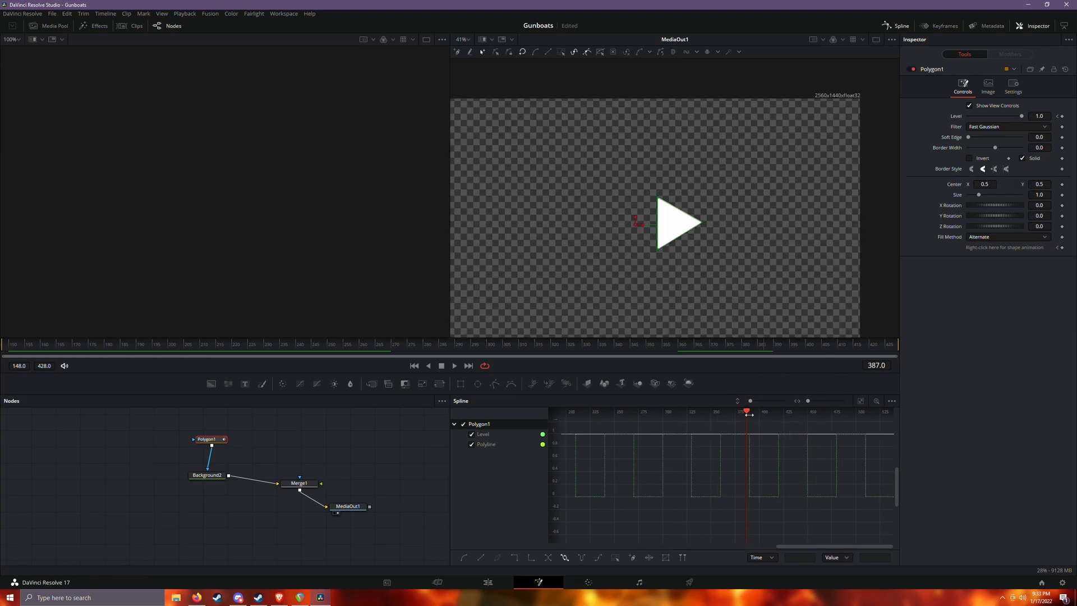
drag(737, 413, 549, 446)
scroll(672, 472, down, 3)
scroll(673, 471, up, 4)
drag(682, 472, 919, 470)
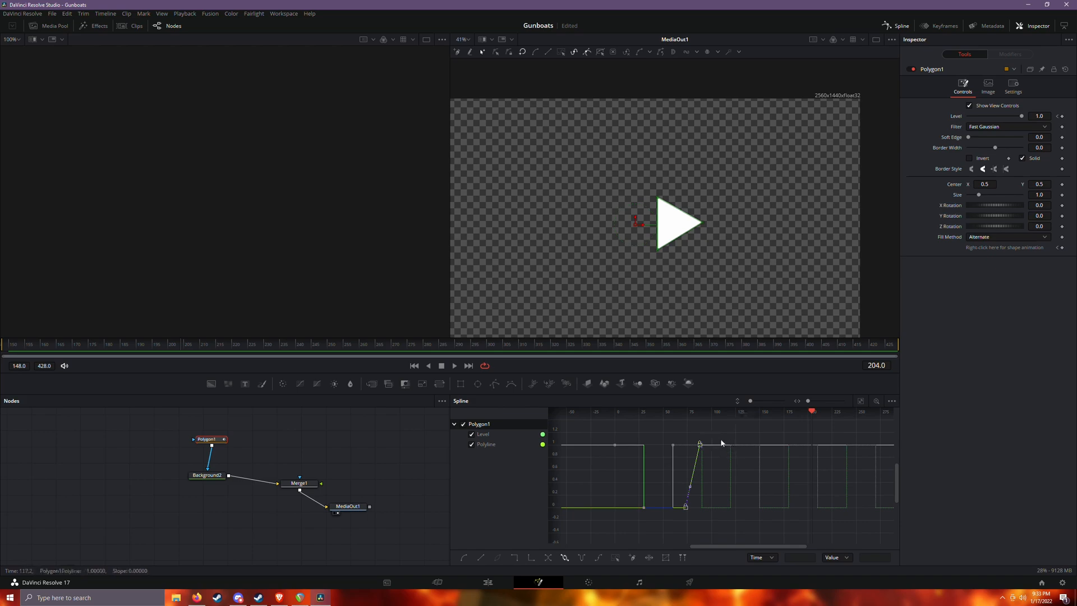
drag(668, 422, 673, 418)
drag(812, 413, 652, 459)
Apply Step In interpolation to the selected Polygon1 keyframes and hide the Polyline curve in the Spline editor.
drag(571, 433, 769, 501)
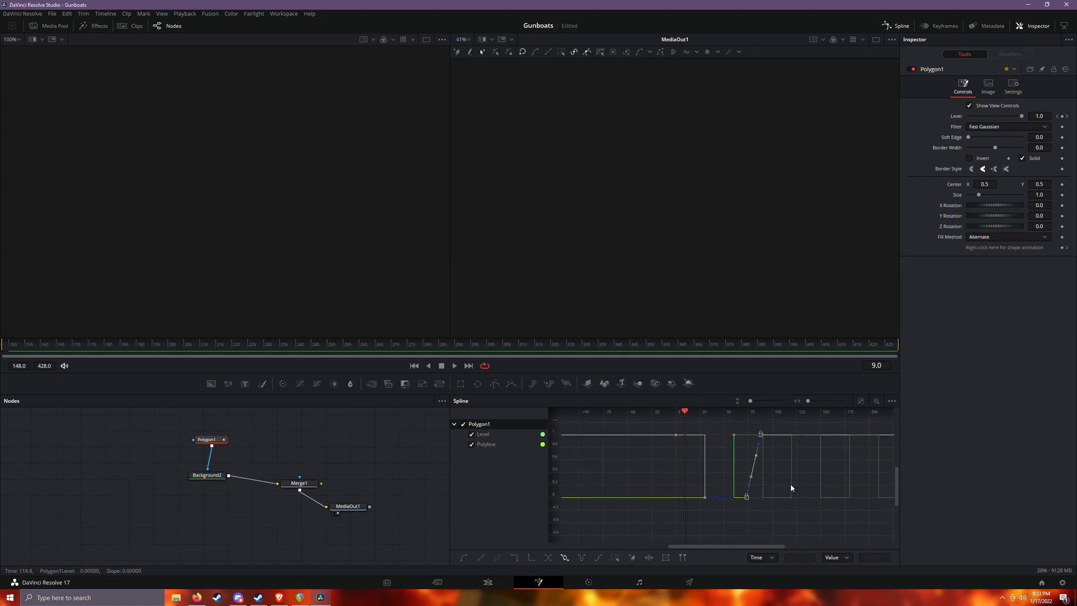
click(778, 502)
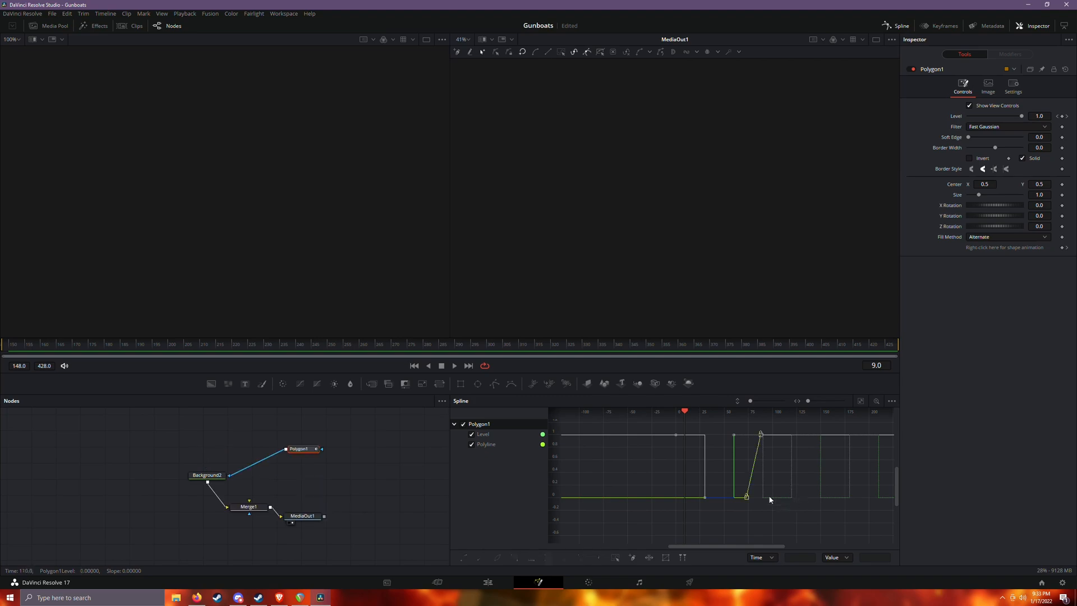
drag(679, 420, 762, 519)
click(514, 558)
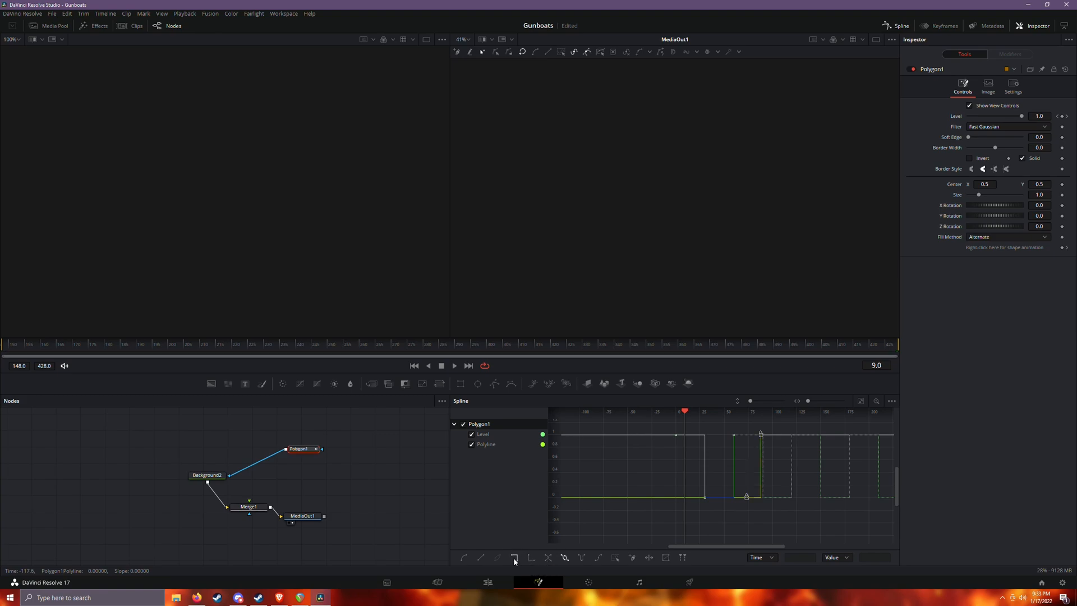
click(471, 444)
click(483, 444)
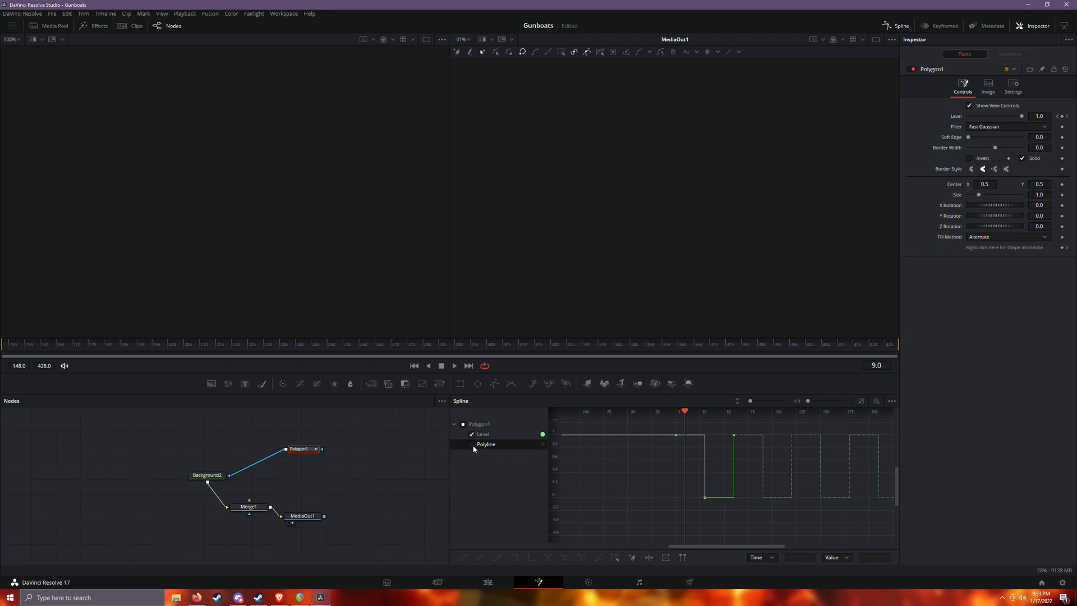
Apply Step Out interpolation to Polygon1's Level keyframes and scrub between the first two of them.
click(675, 434)
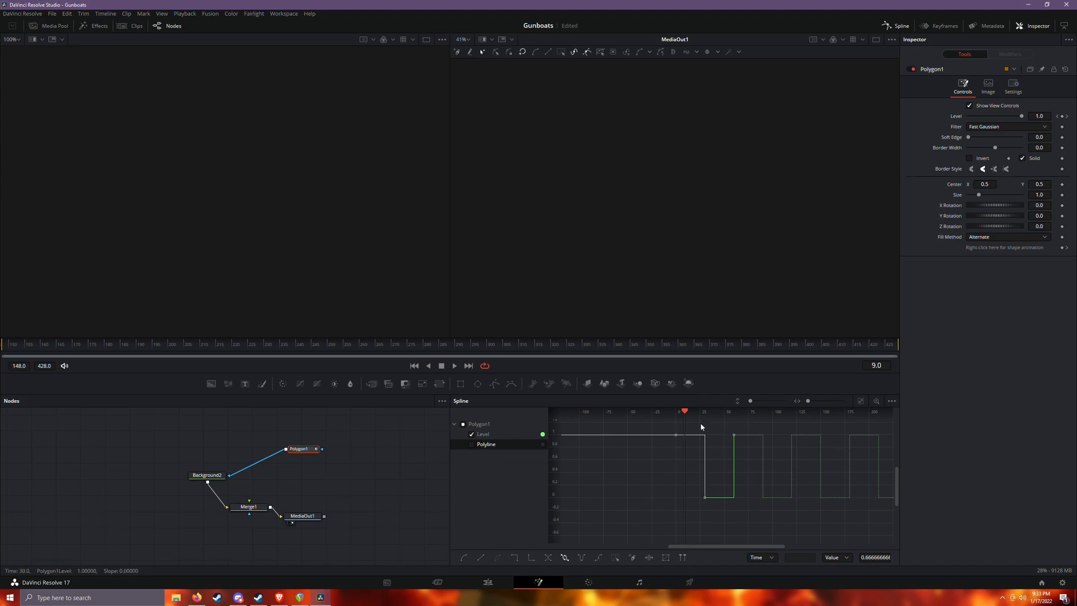
drag(685, 415, 708, 416)
click(531, 562)
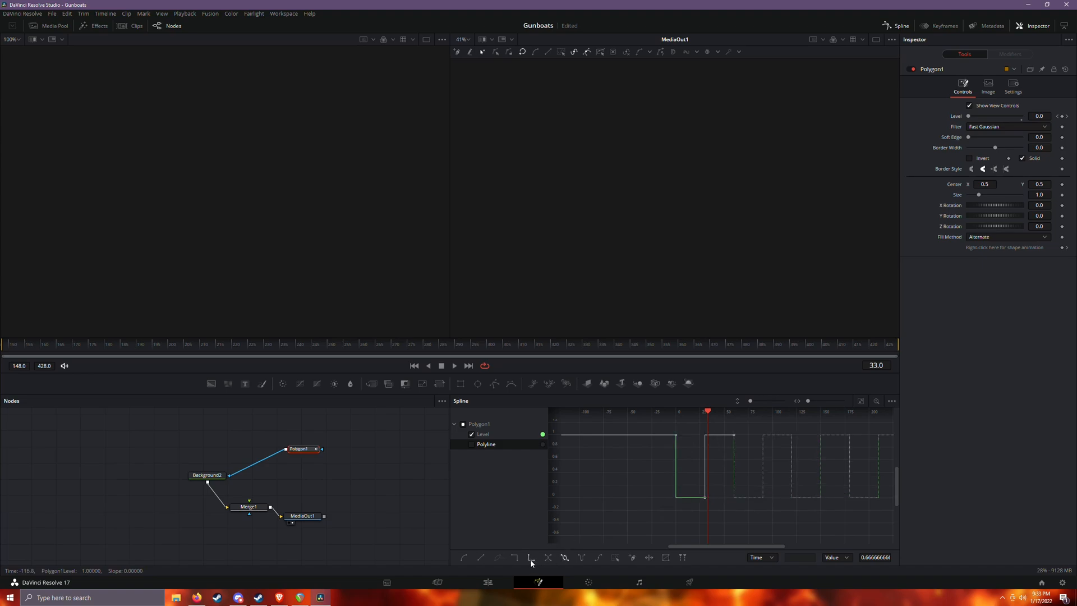
Switch Polygon1's Level keyframes to Linear interpolation and scrub to frame 26 to examine the gradual fade.
click(481, 557)
mouse_move(705, 414)
mouse_down()
mouse_move(678, 417)
mouse_move(696, 426)
mouse_up()
drag(716, 427, 703, 422)
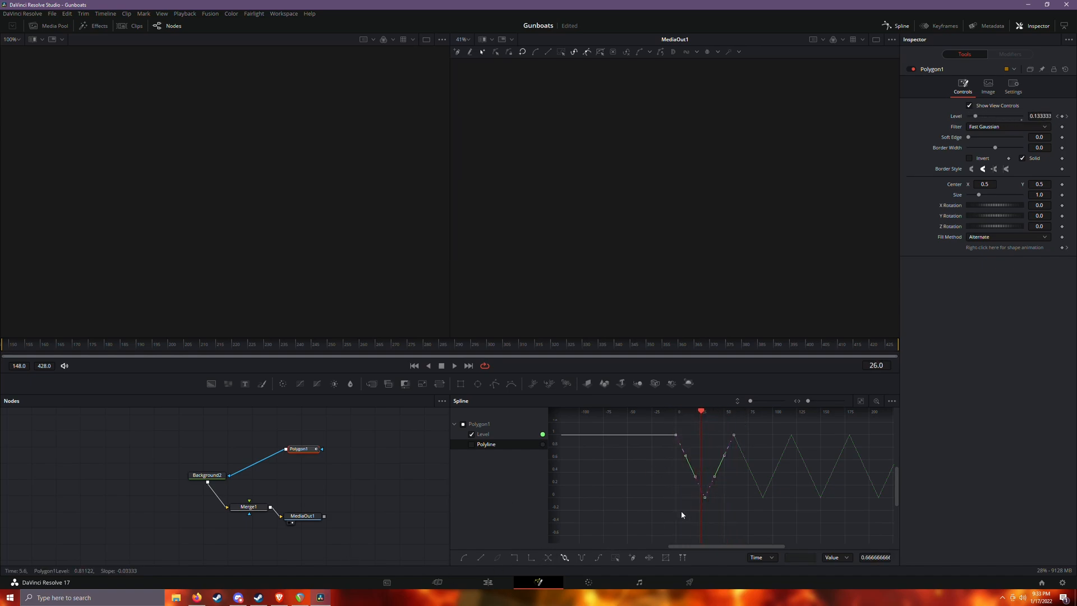
Set Polygon1's Level keyframes back to Step In interpolation and scrub along the stepped curve.
click(533, 557)
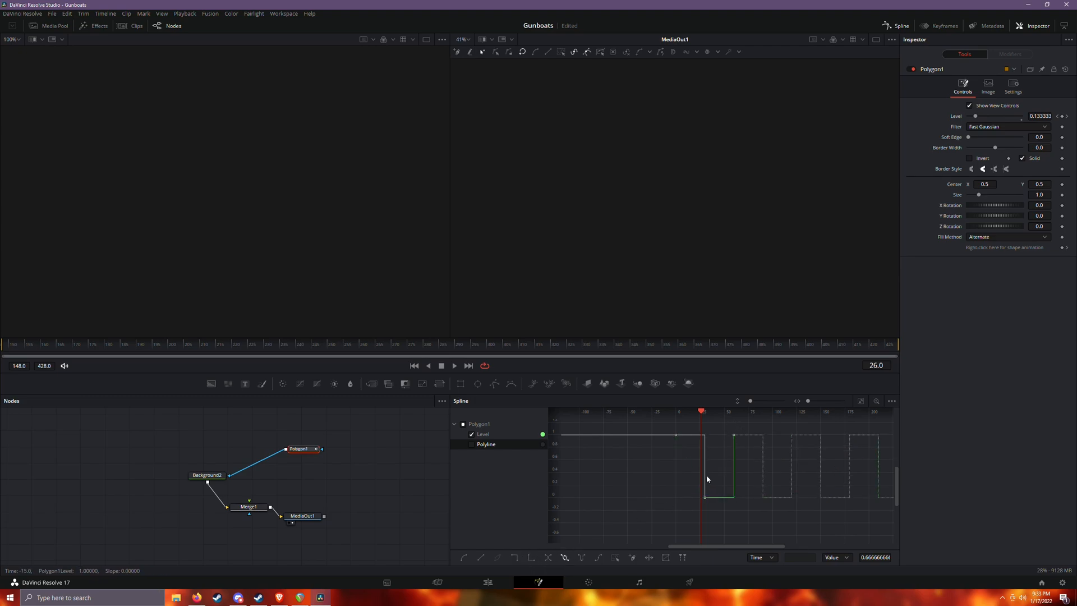
drag(701, 413, 717, 415)
scroll(709, 413, down, 1)
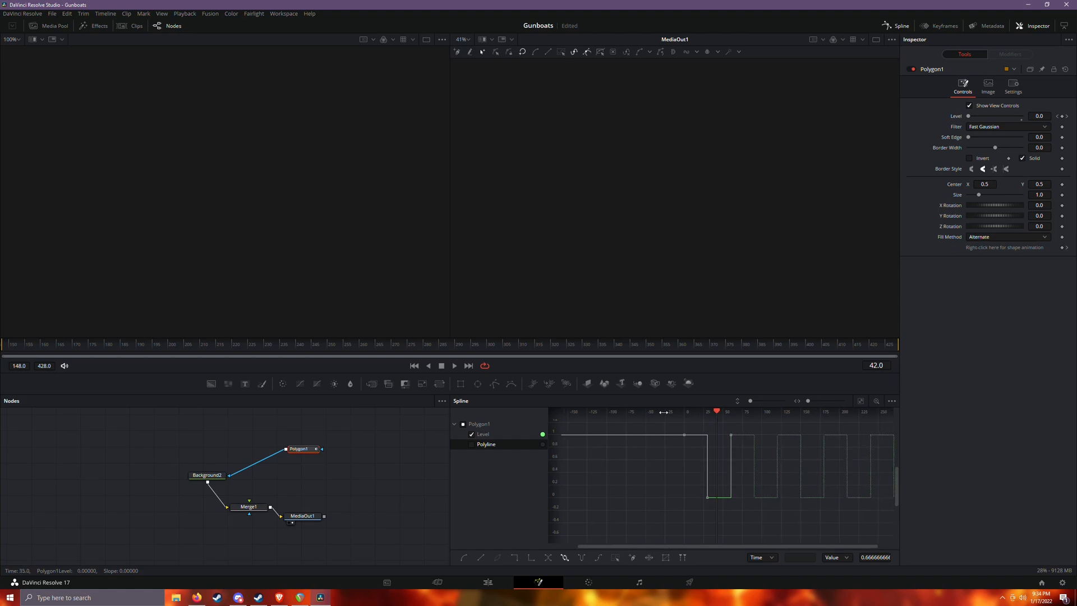
drag(718, 415, 689, 413)
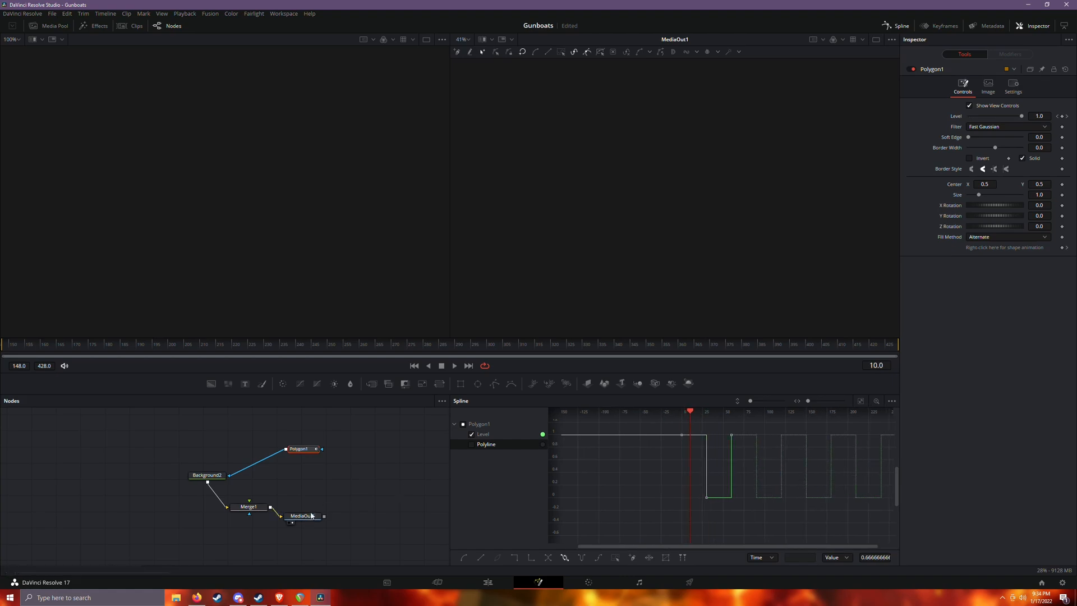
Return to the Edit page, scrub through the VHS section to 01:04:07:11 and select the Fusion composition there on Video 2.
click(493, 588)
click(792, 322)
drag(793, 326, 891, 325)
click(914, 424)
click(903, 326)
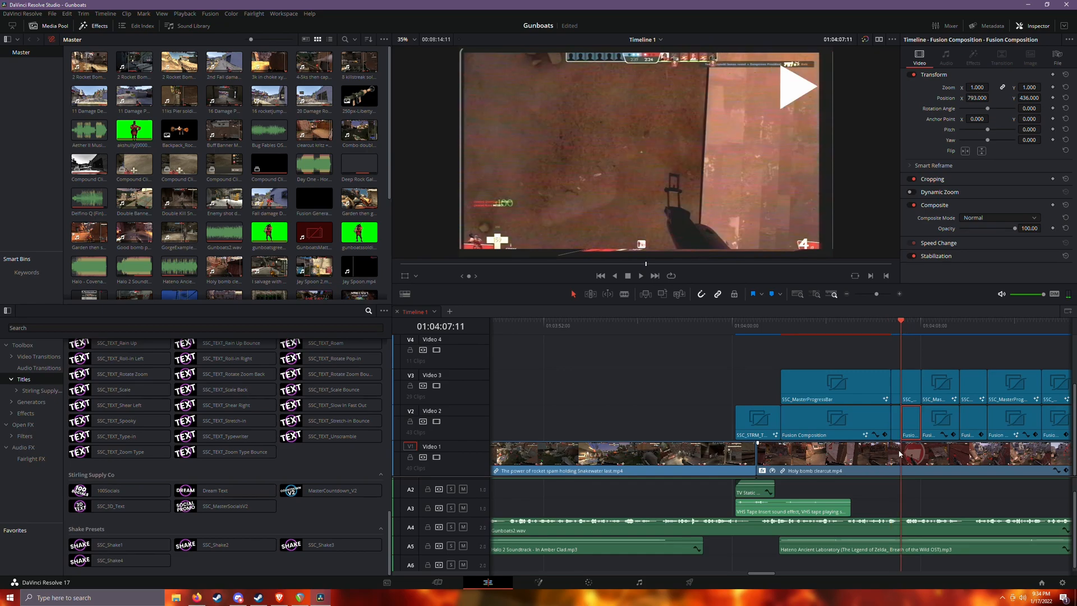
Open the Fusion composition that starts at 01:04:07:11 on the Fusion page and look over its nodes.
click(900, 294)
click(901, 294)
right_click(800, 432)
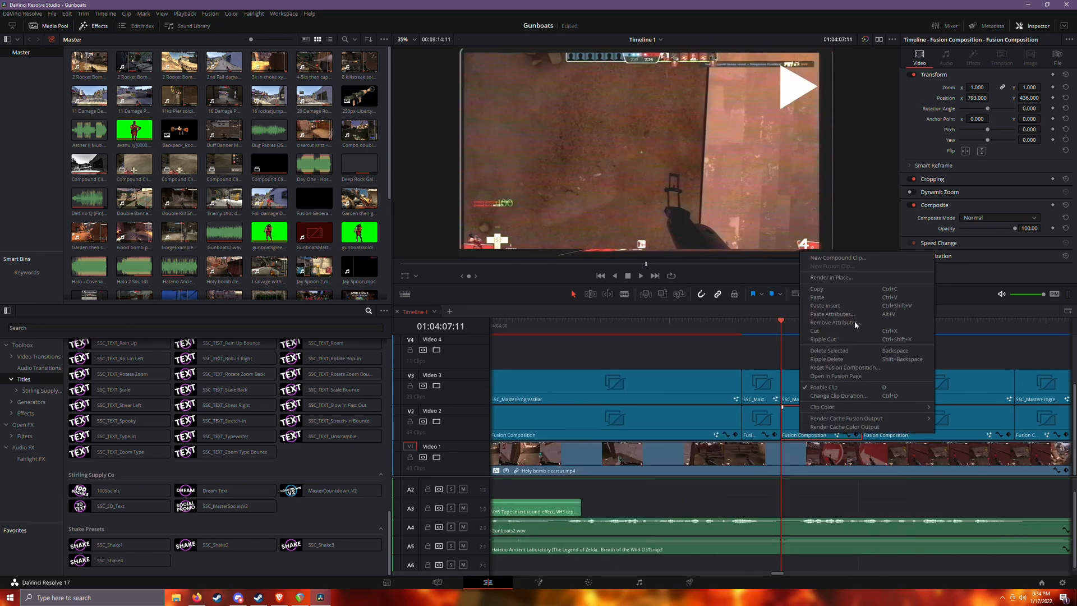
click(852, 376)
drag(277, 433, 347, 509)
drag(332, 461, 192, 456)
Open the short Fusion composition just before 01:04:07:11 in Fusion and compare the settings of the two rectangle masks forming the pause symbol.
click(487, 586)
right_click(760, 424)
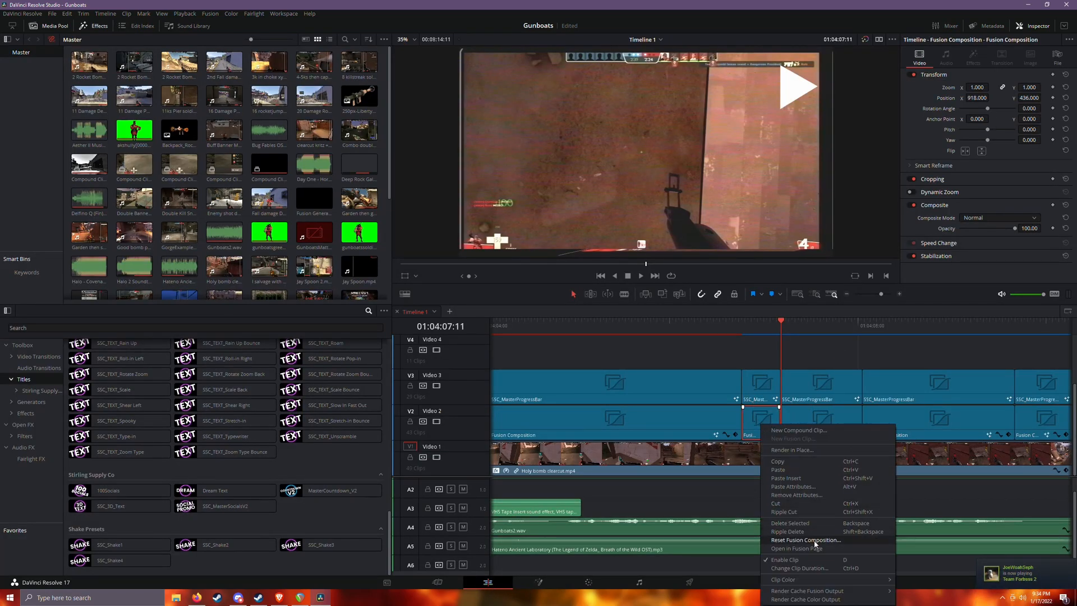
click(808, 548)
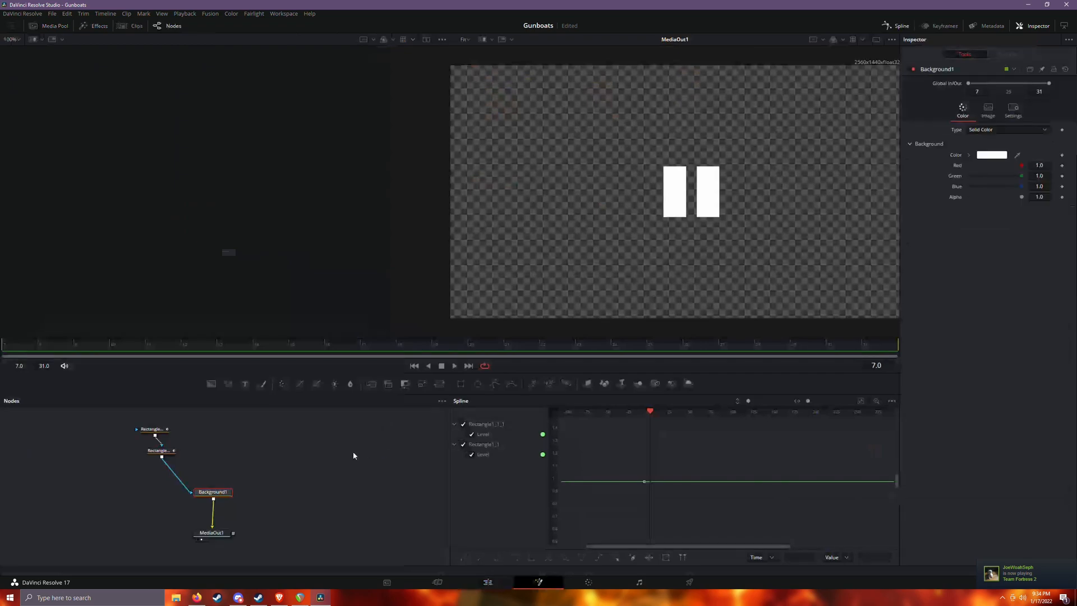
drag(185, 462, 314, 463)
drag(314, 420, 301, 451)
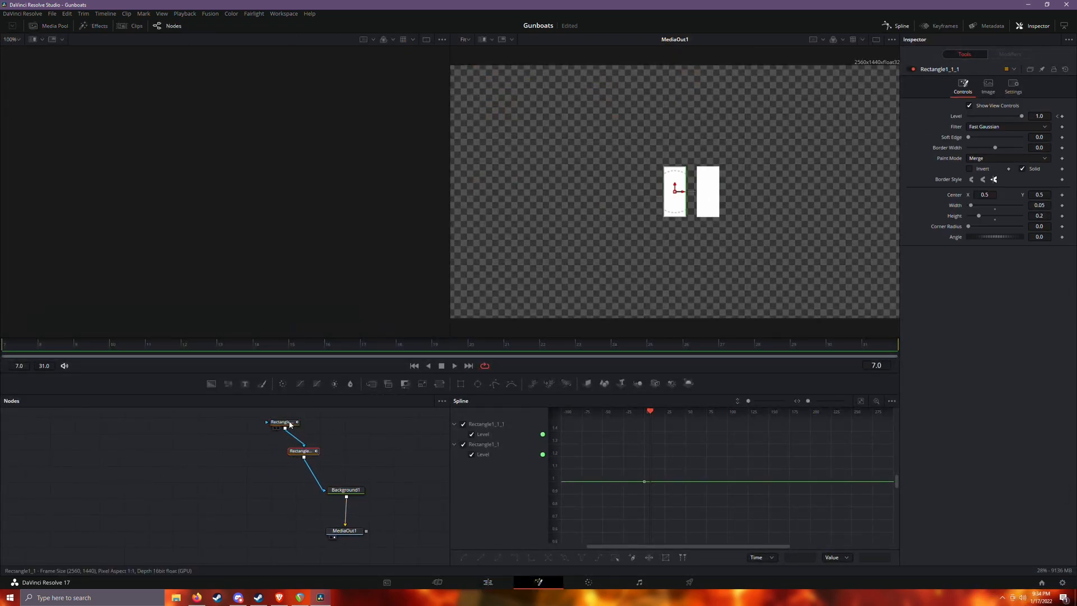
click(303, 452)
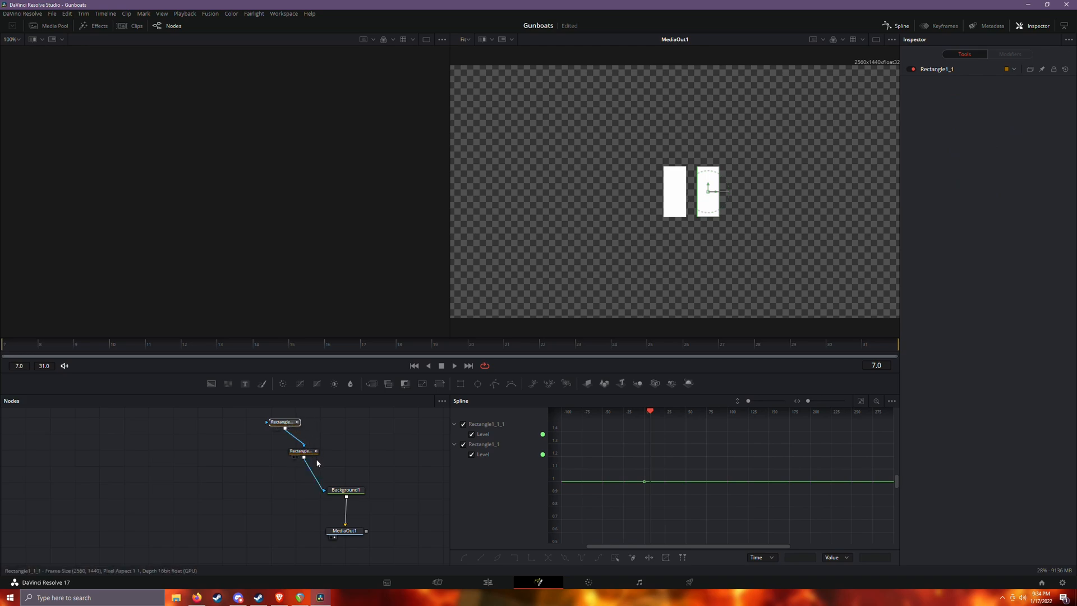
click(290, 425)
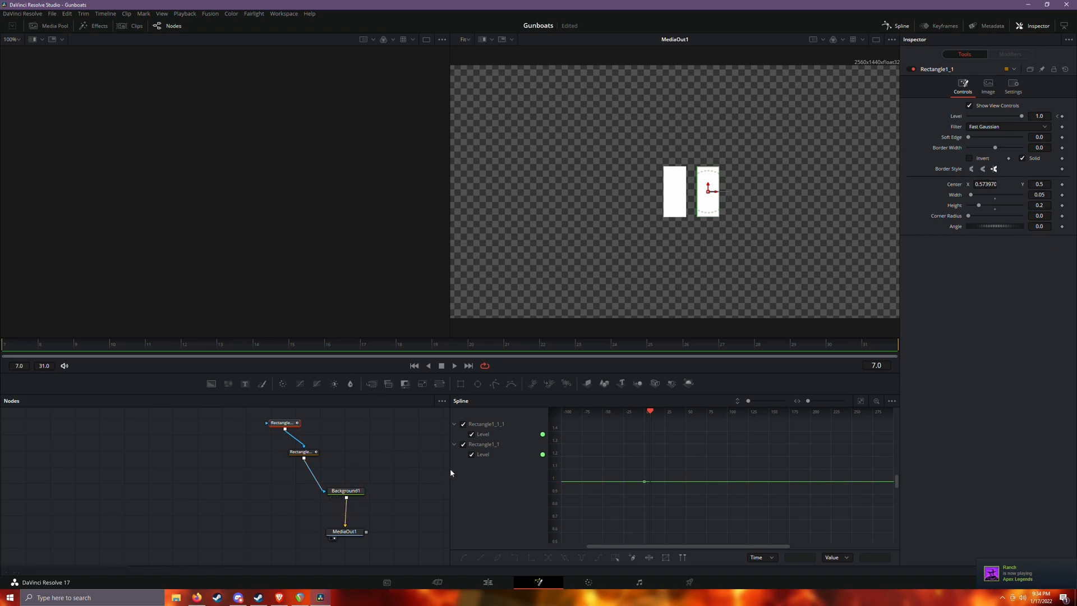
Return to the Edit page, scrub ahead to 01:04:14:32 and select the Holy bomb clearcut.mp4 clip.
click(488, 582)
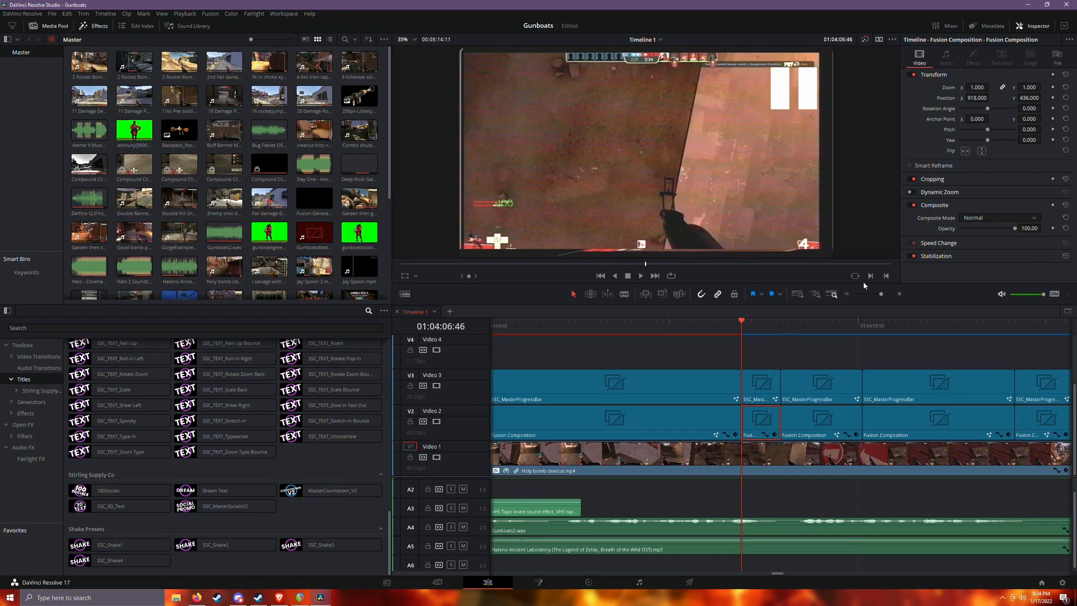
click(846, 294)
drag(812, 325, 965, 333)
click(669, 449)
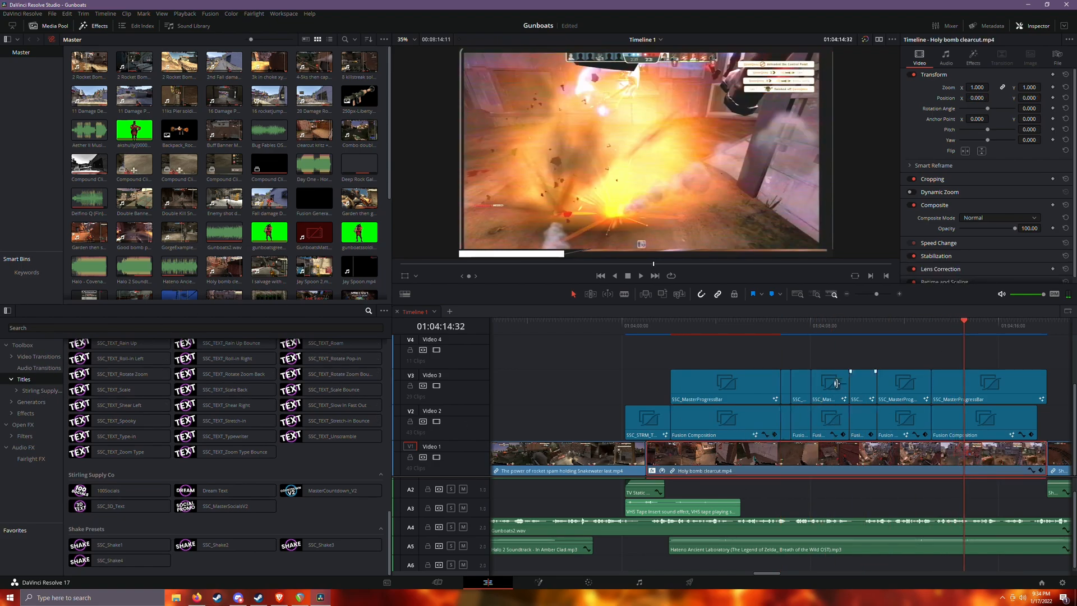
Scrub to the transition at 01:04:01:26 and select the TV Static Noise Sound Effect clip on track A2.
click(654, 322)
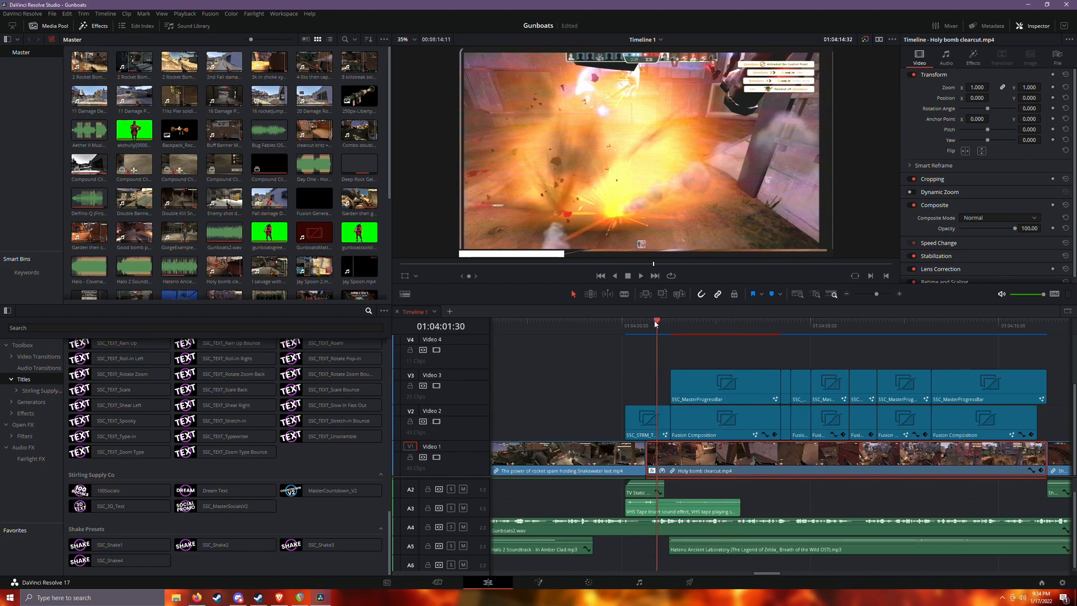
drag(655, 324, 658, 328)
click(645, 489)
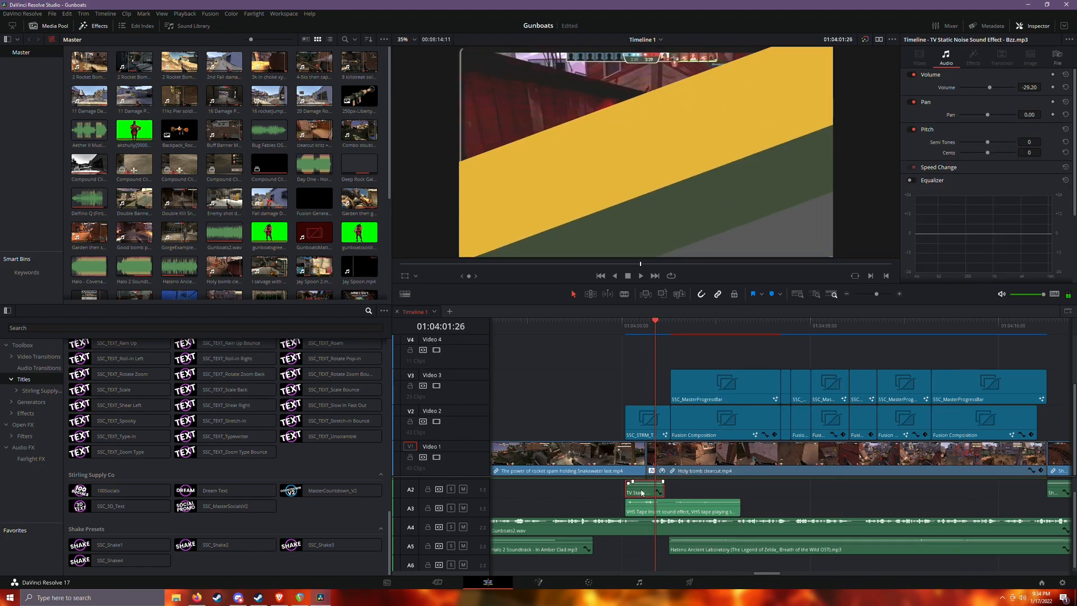
Move the playhead to 01:04:14:32 and browse the Open FX effects down to the Resolve FX Key and Light groups.
click(964, 326)
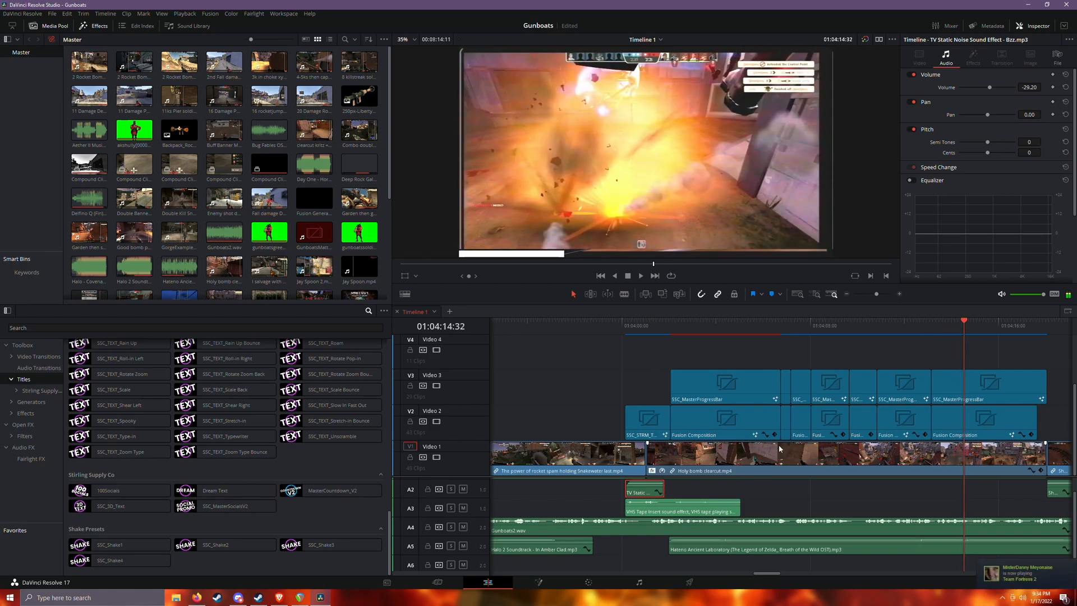
click(31, 429)
scroll(237, 401, down, 5)
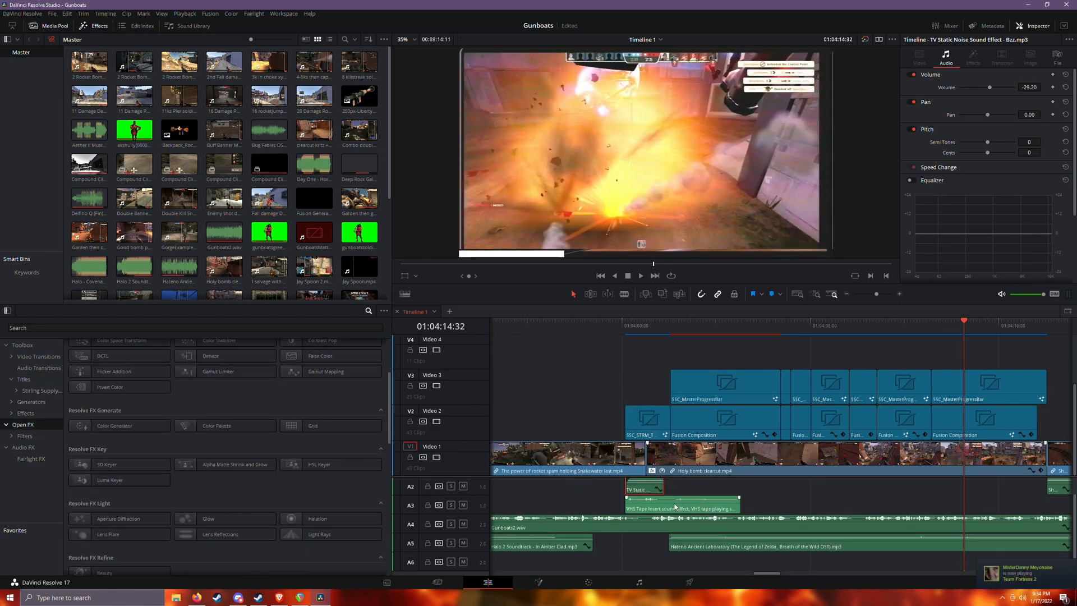
Scrub through the akshully green-screen clip on Video 3 around 01:05:01 and select it to view its transform settings.
drag(763, 572, 827, 572)
click(732, 325)
drag(731, 325, 789, 327)
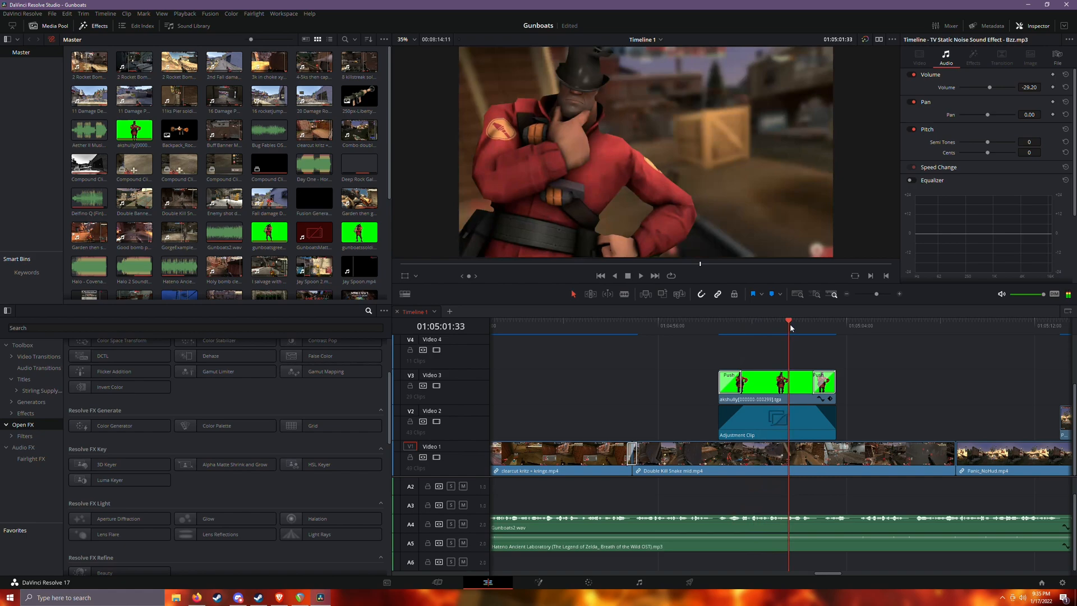
click(764, 385)
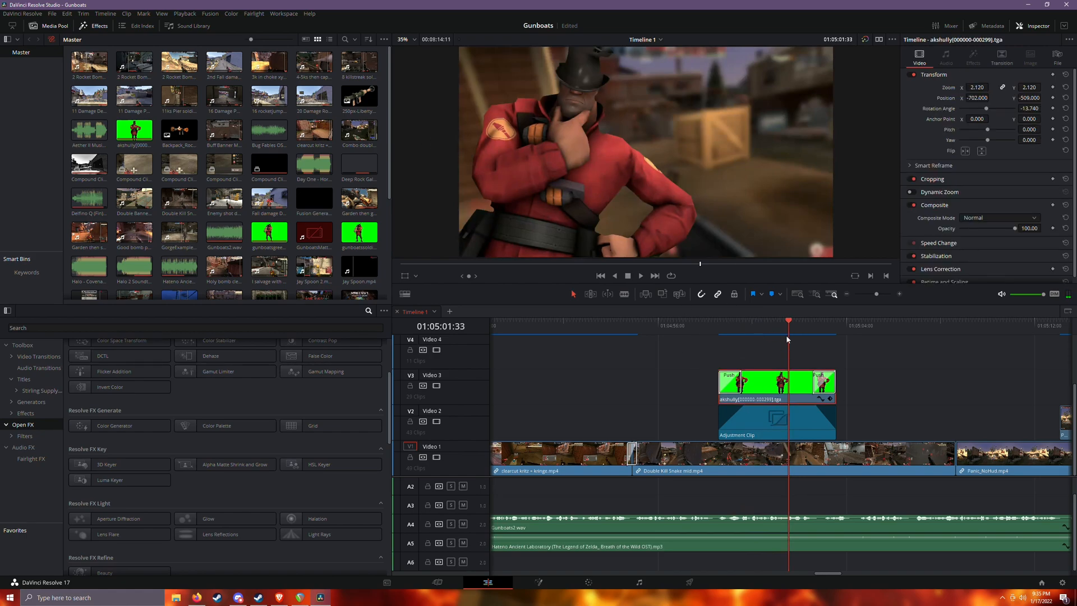
drag(802, 326, 795, 323)
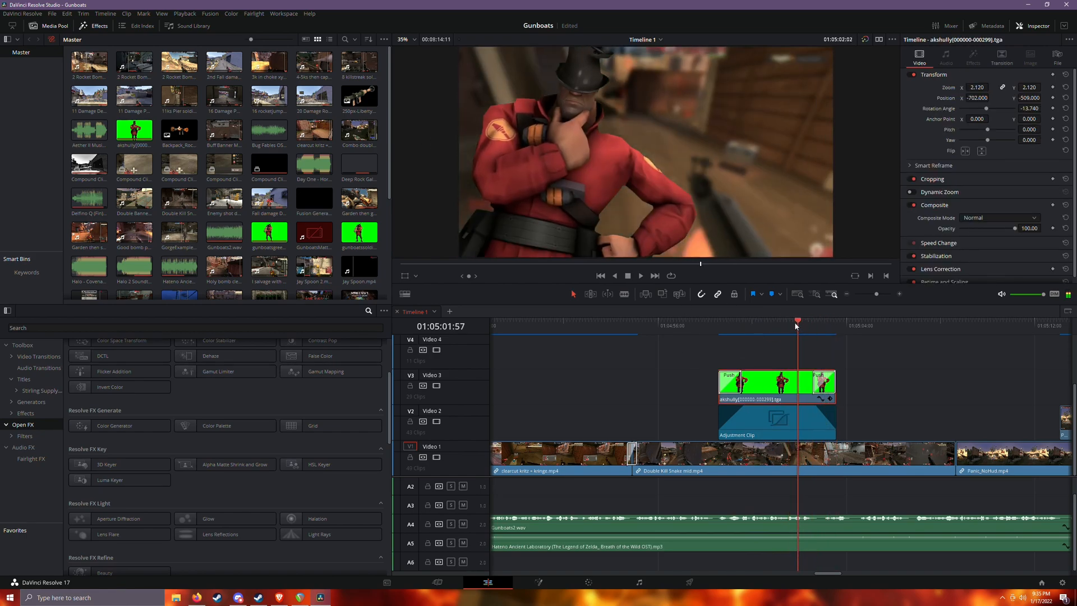
Go to the thinkingsoldier green-screen clips on Video 3 and scrub through the first one to 01:06:04:06.
drag(823, 574, 900, 567)
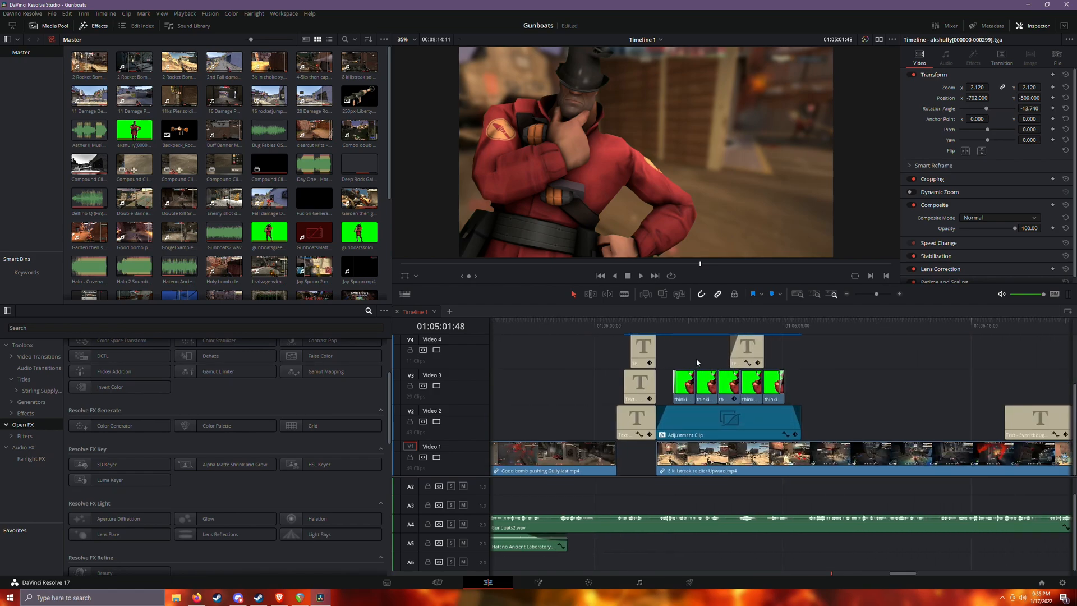
click(678, 325)
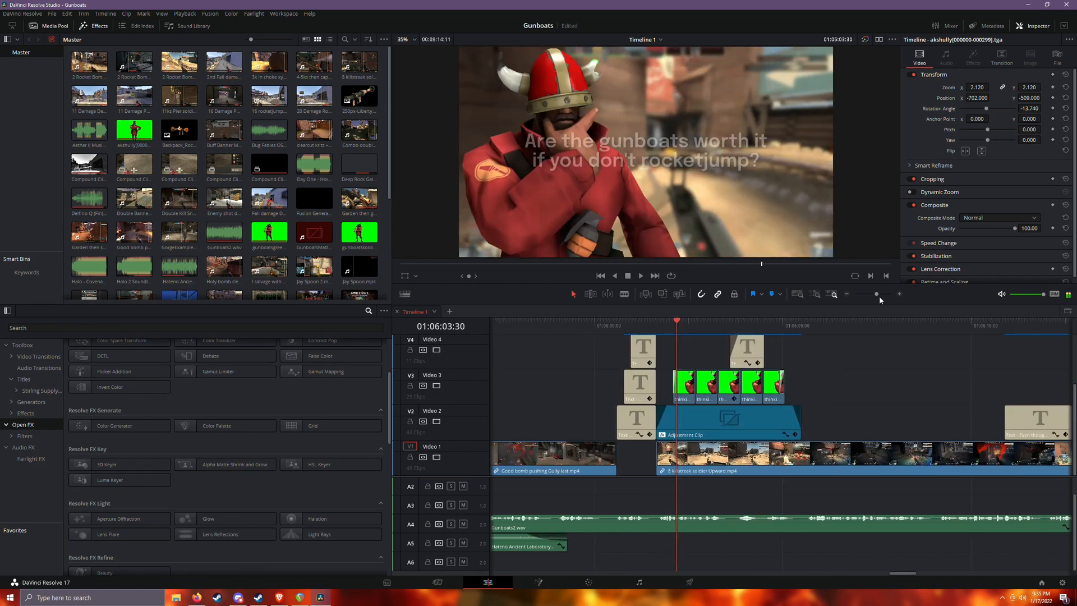
click(899, 294)
click(772, 321)
drag(773, 320, 896, 321)
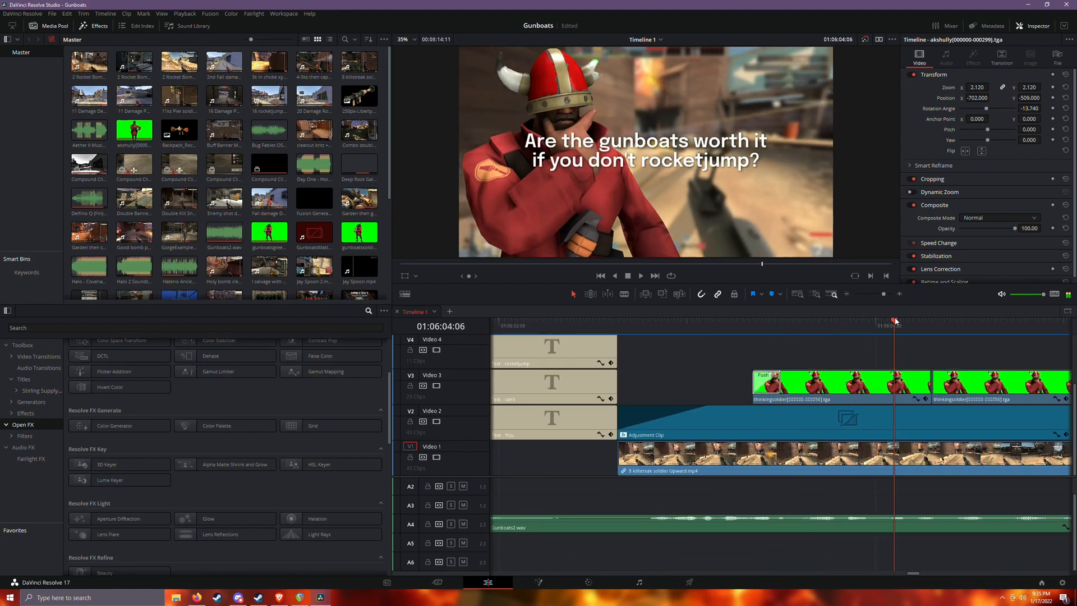
Scrub to 01:06:04:18 and magnify the preview around the helmet's horn to inspect the soldier's keyed edges.
click(846, 295)
click(846, 295)
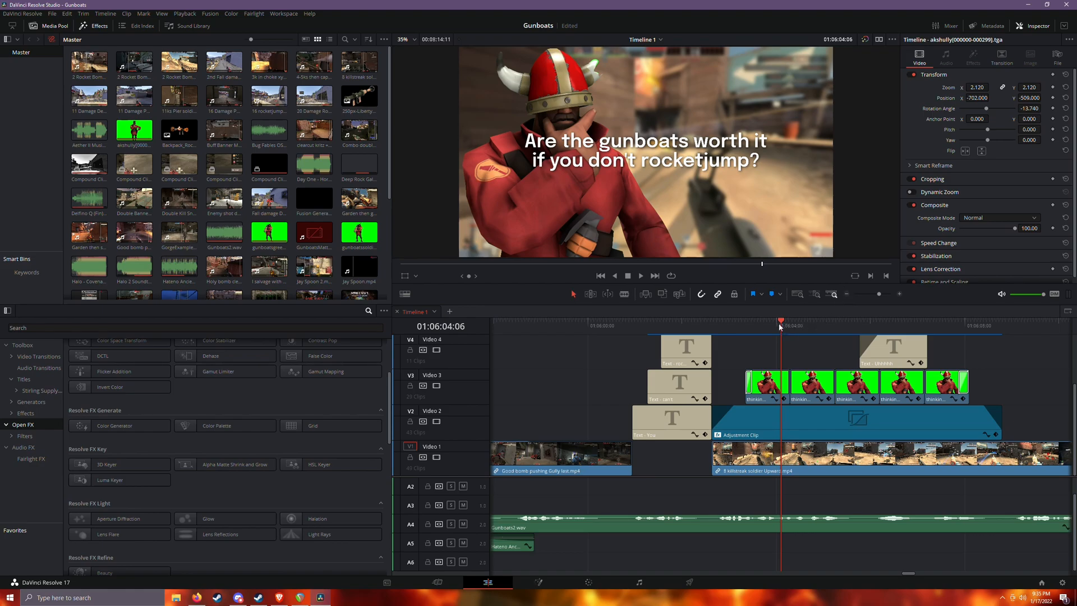
drag(780, 326, 791, 320)
click(849, 295)
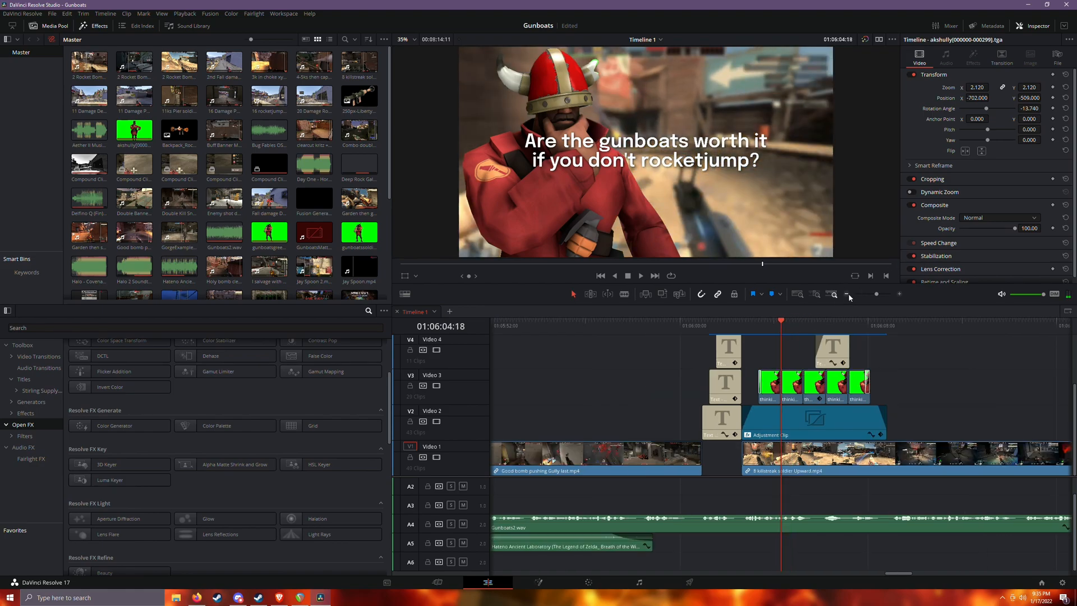
click(898, 294)
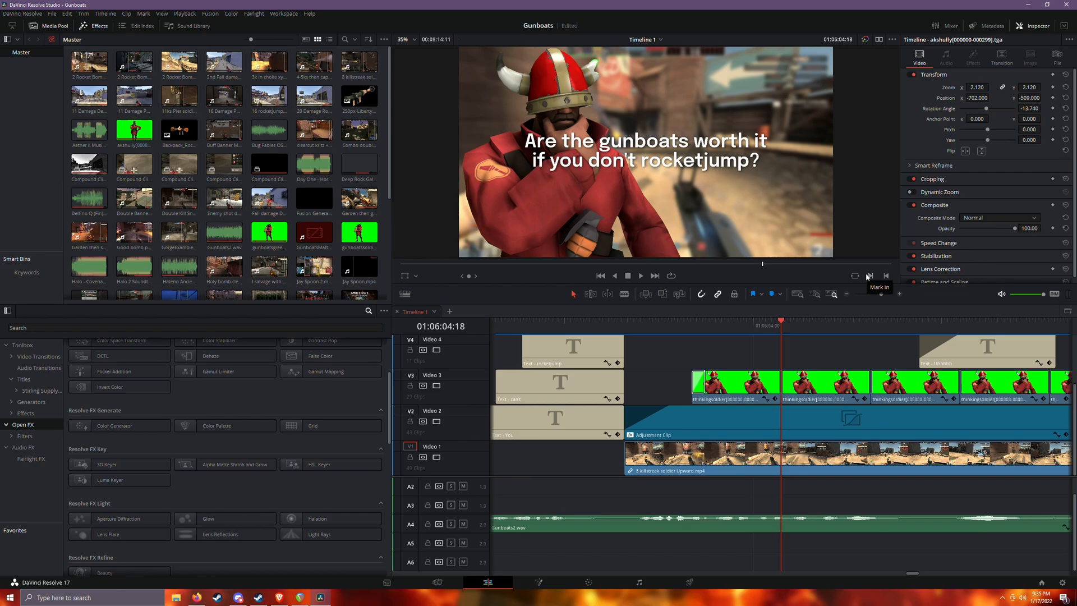
scroll(607, 101, up, 5)
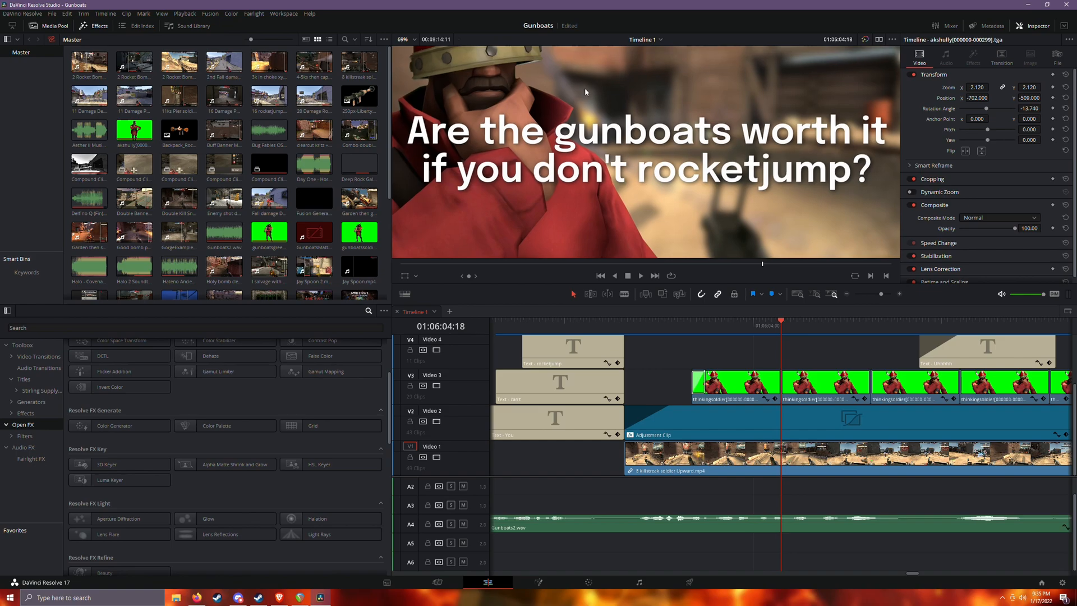
scroll(580, 85, up, 10)
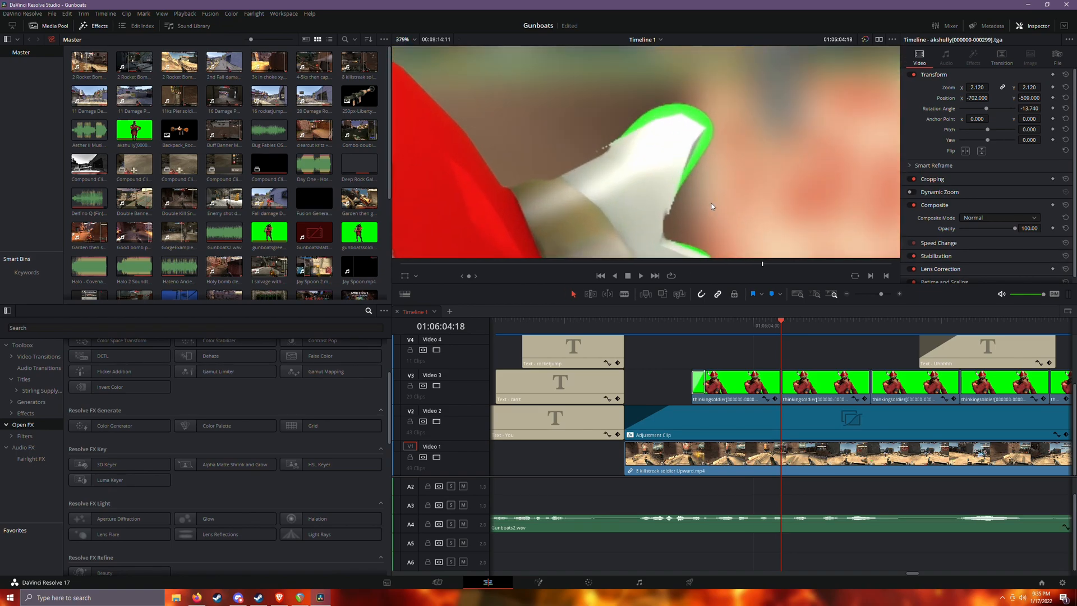
scroll(715, 210, down, 12)
scroll(629, 164, down, 3)
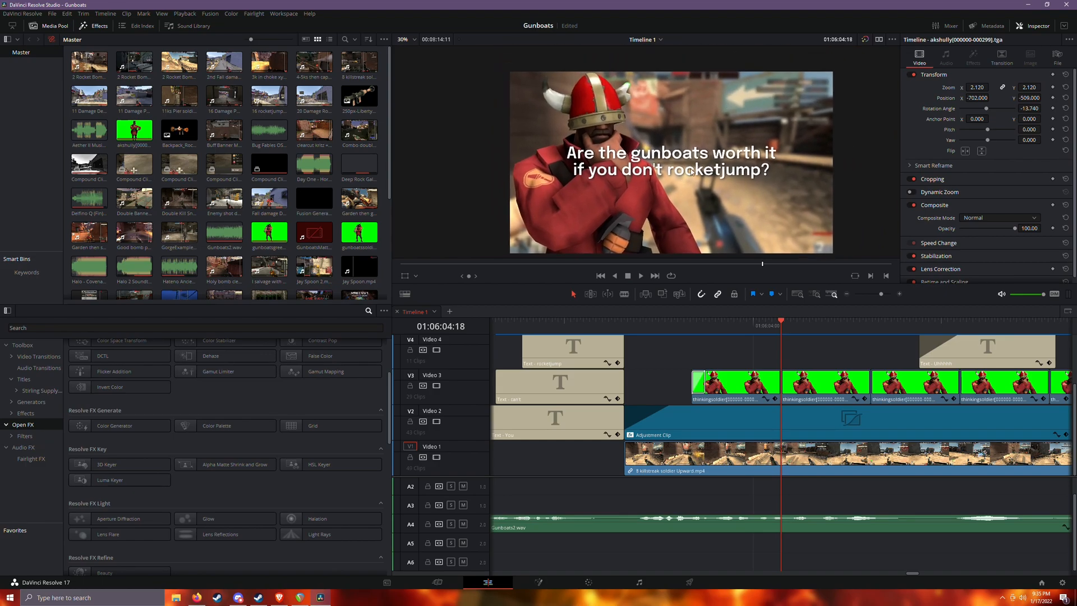
Scrub back to 01:06:03:47 and select the first thinkingsoldier clip to review its transform settings and preview.
drag(780, 322, 731, 323)
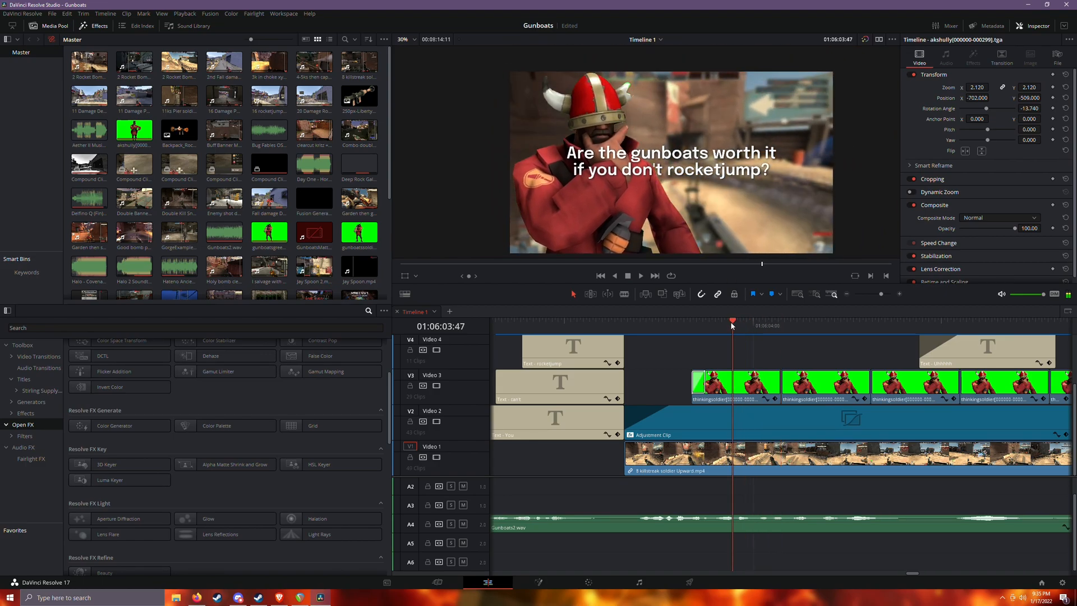
click(756, 384)
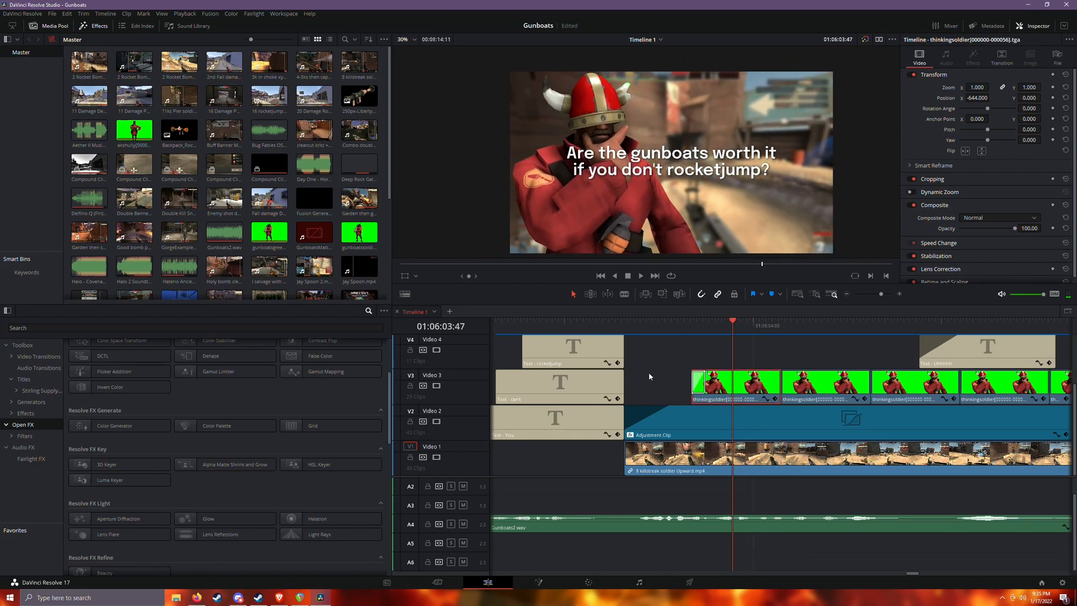
scroll(686, 377, up, 4)
scroll(687, 376, down, 3)
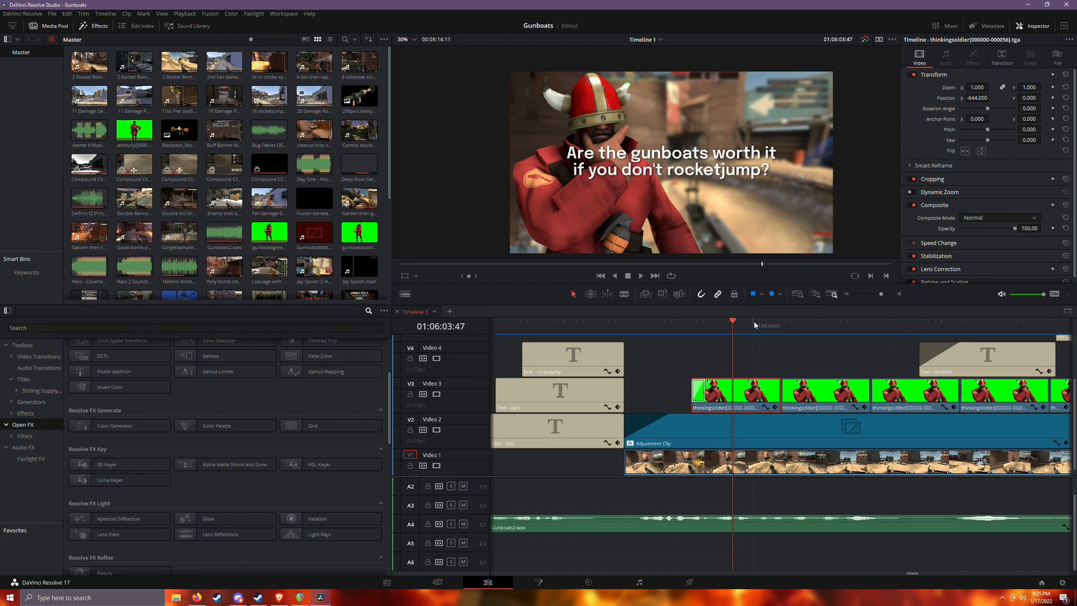
scroll(672, 190, down, 1)
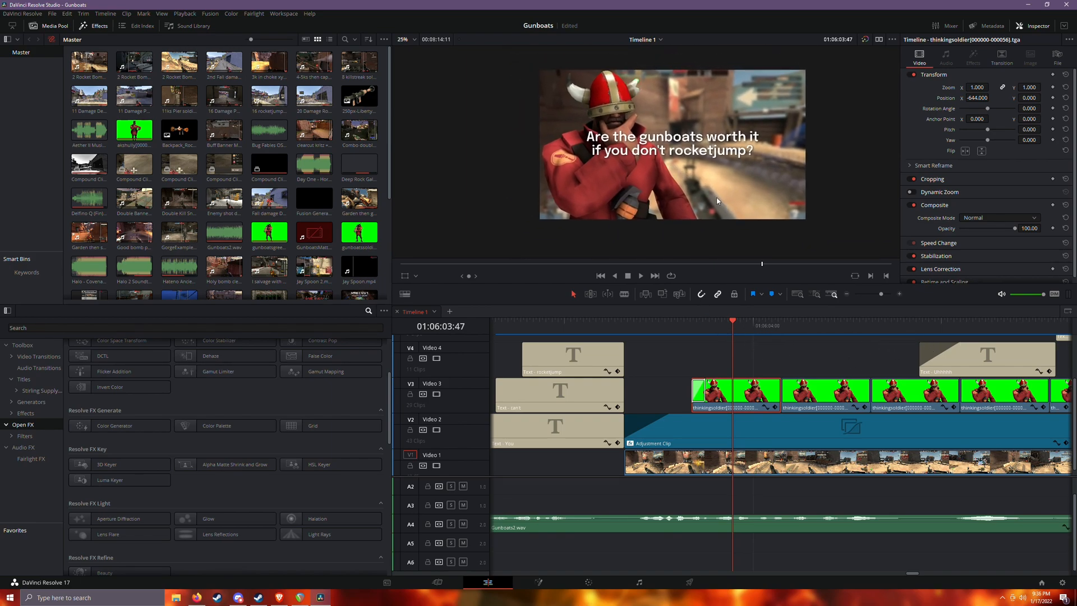
Scrub through the thinkingsoldier clips on Video 3 and onward to the web page footage at 01:06:29:51.
click(706, 327)
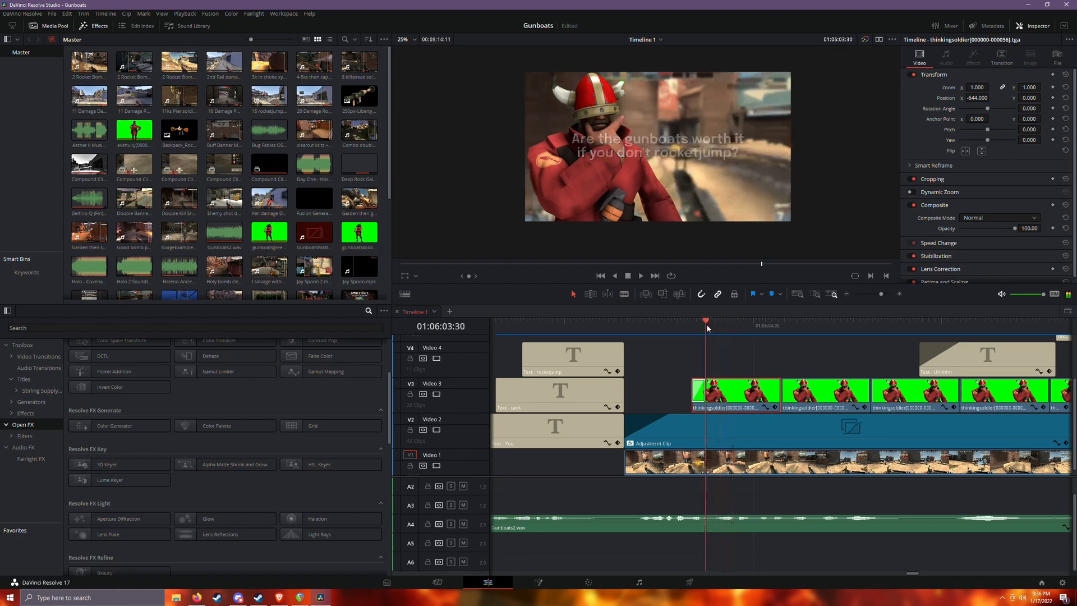
drag(704, 332, 1026, 320)
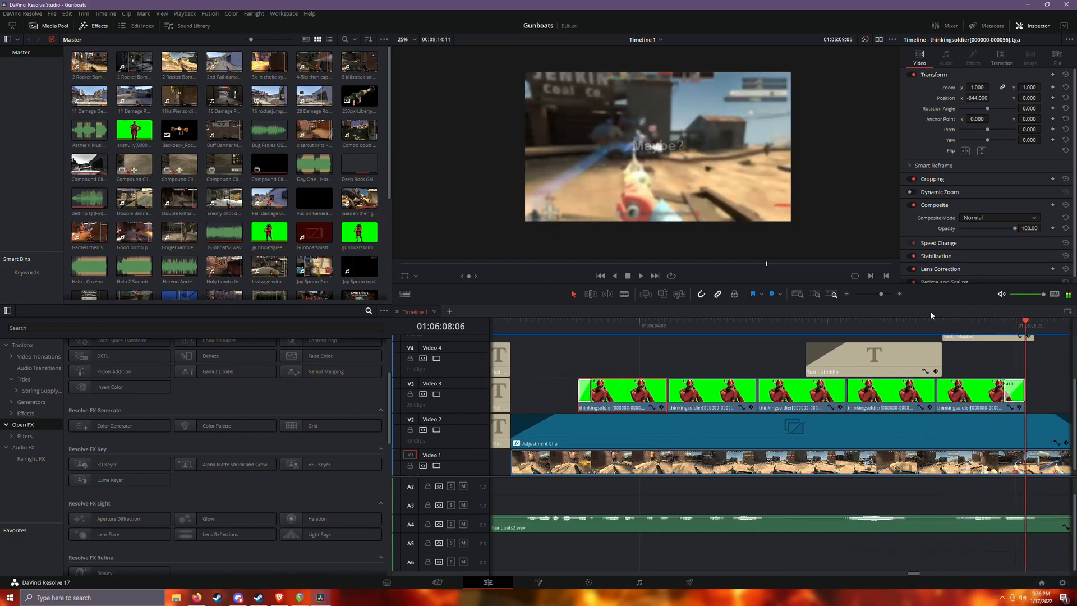
click(846, 294)
click(846, 295)
drag(782, 320, 1004, 338)
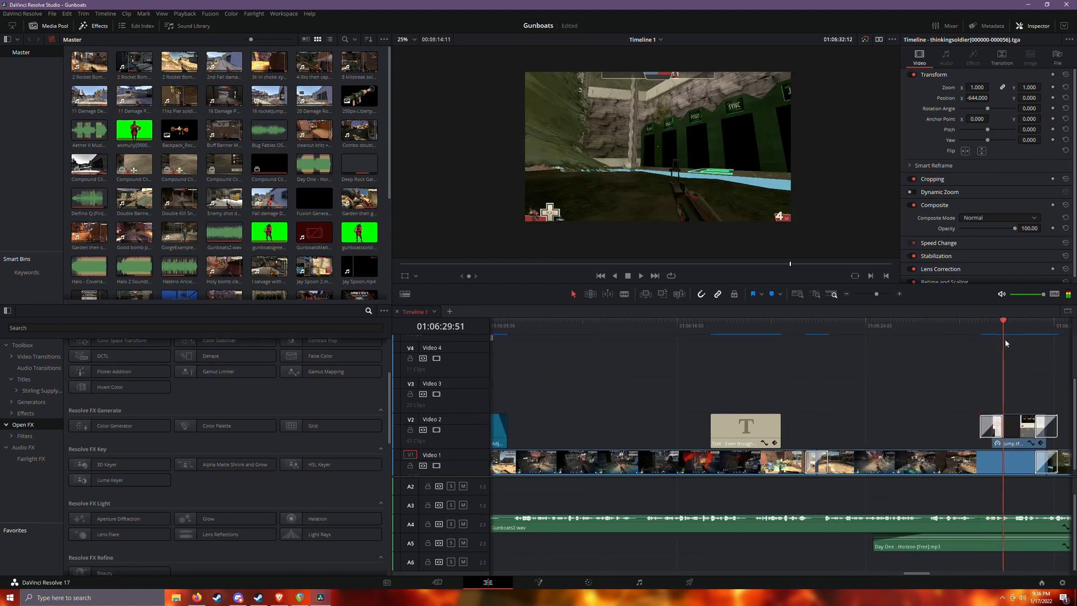
Select the Jump.tf.mp4 clip on Video 2 around 01:06:30:28 and magnify its tilted web page in the preview.
click(846, 295)
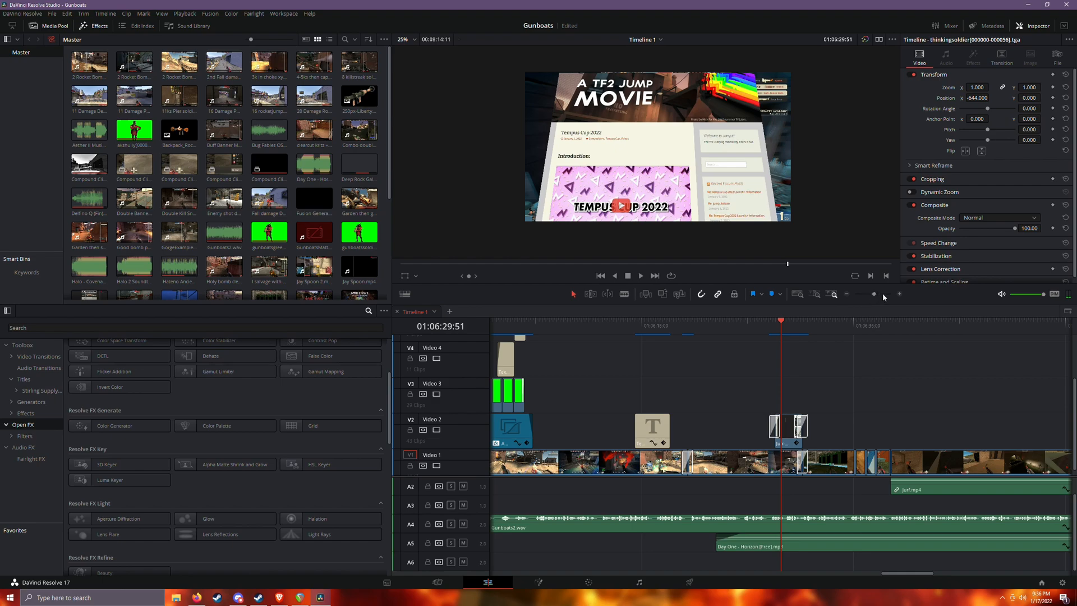
click(898, 295)
click(794, 418)
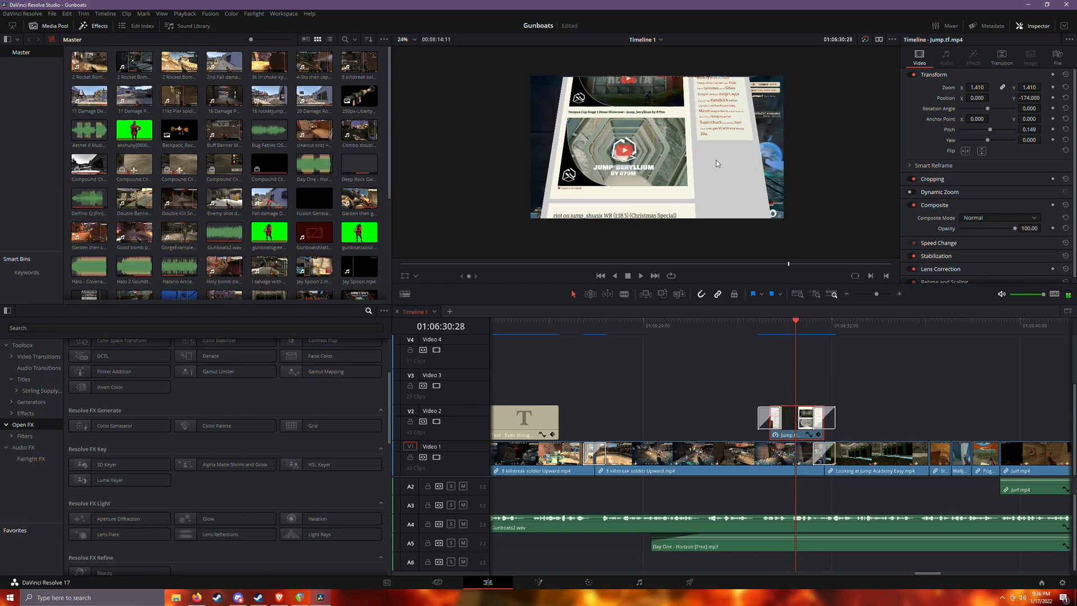
scroll(715, 163, up, 4)
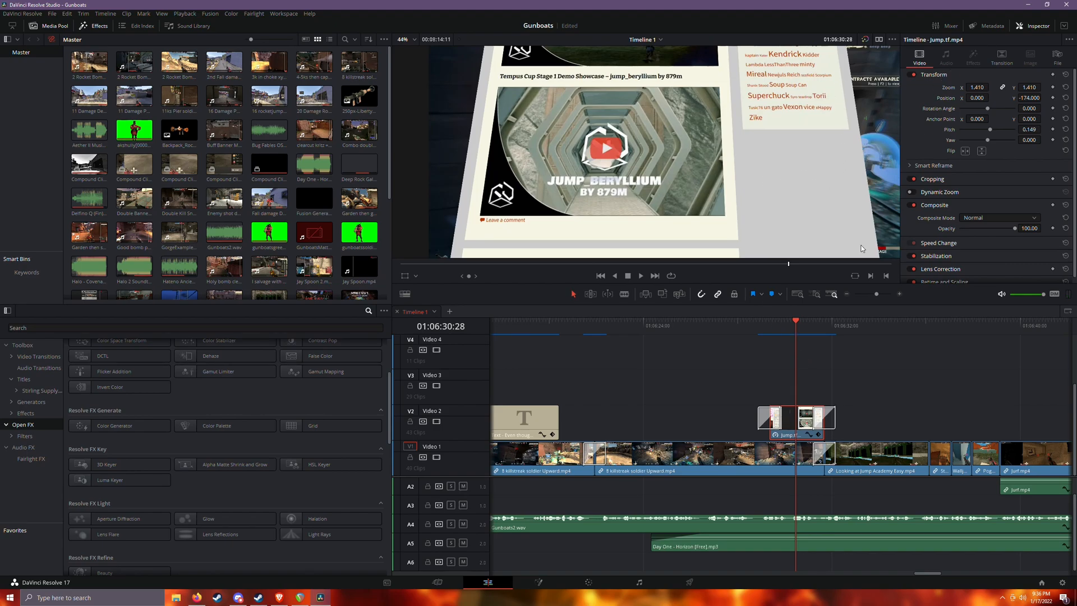
Examine the Jump.tf.mp4 clip's Blur Dissolve transitions on the timeline and its transform settings.
click(834, 293)
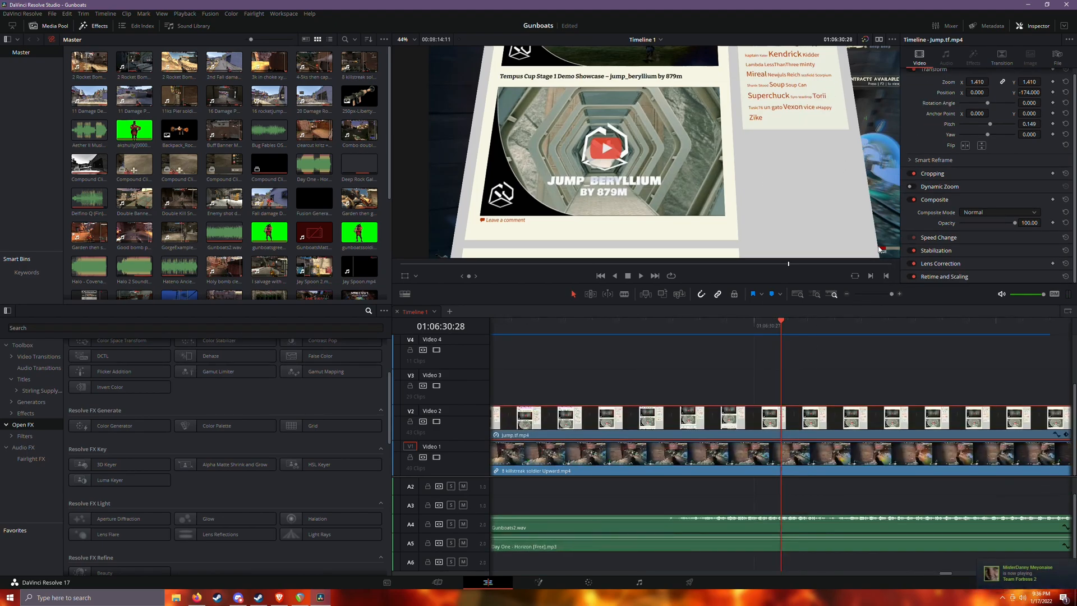
click(846, 294)
click(847, 293)
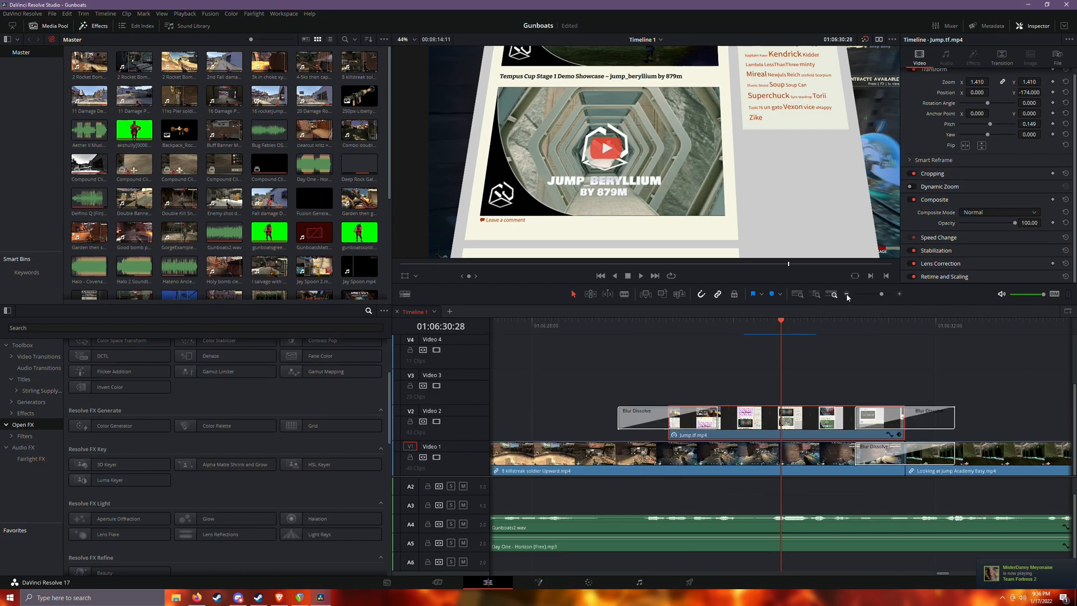
click(847, 294)
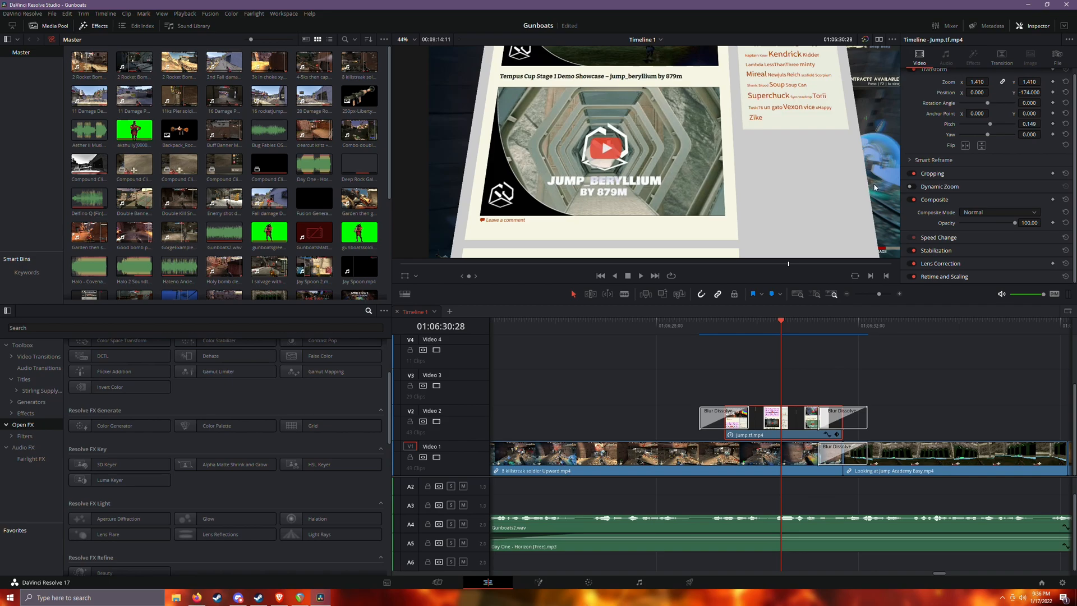
click(847, 293)
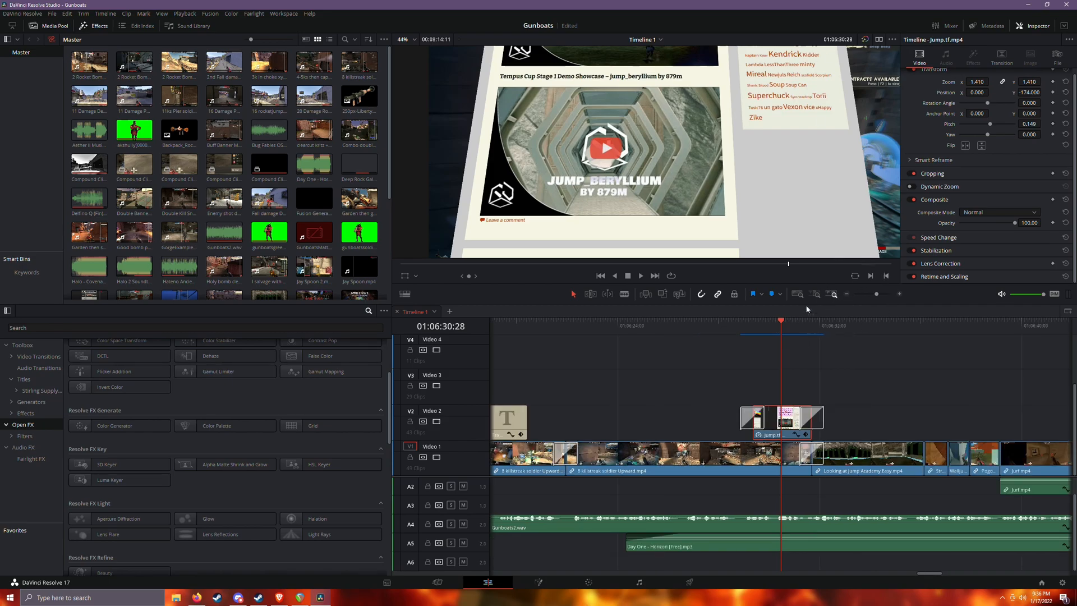
scroll(964, 106, up, 1)
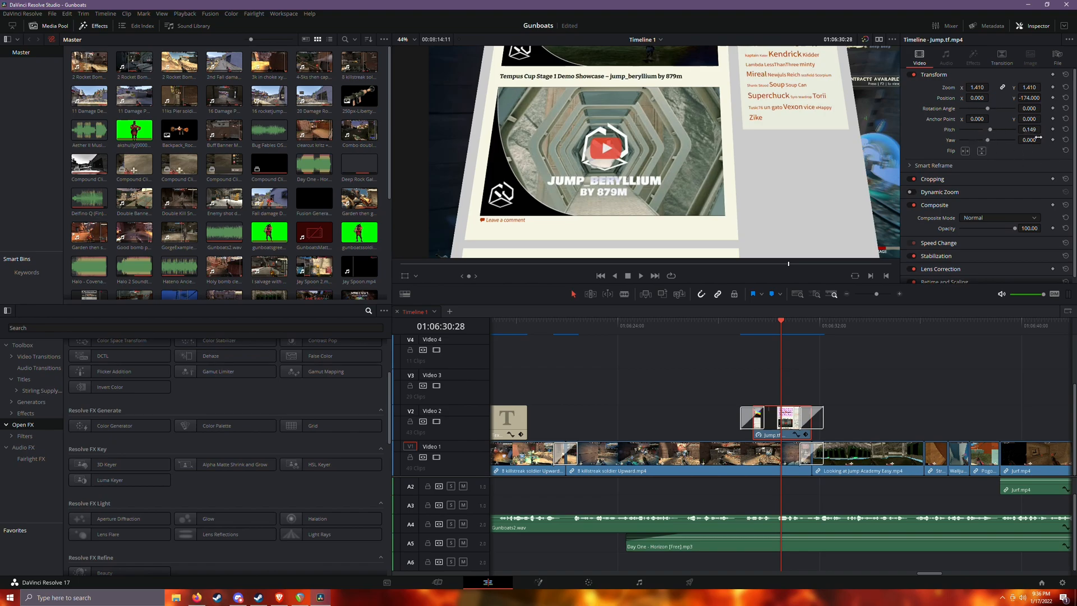
Try a different pitch on the Jump.tf.mp4 clip and undo the recent changes.
drag(1029, 129, 1051, 140)
key(ctrl+z)
key(ctrl+z)
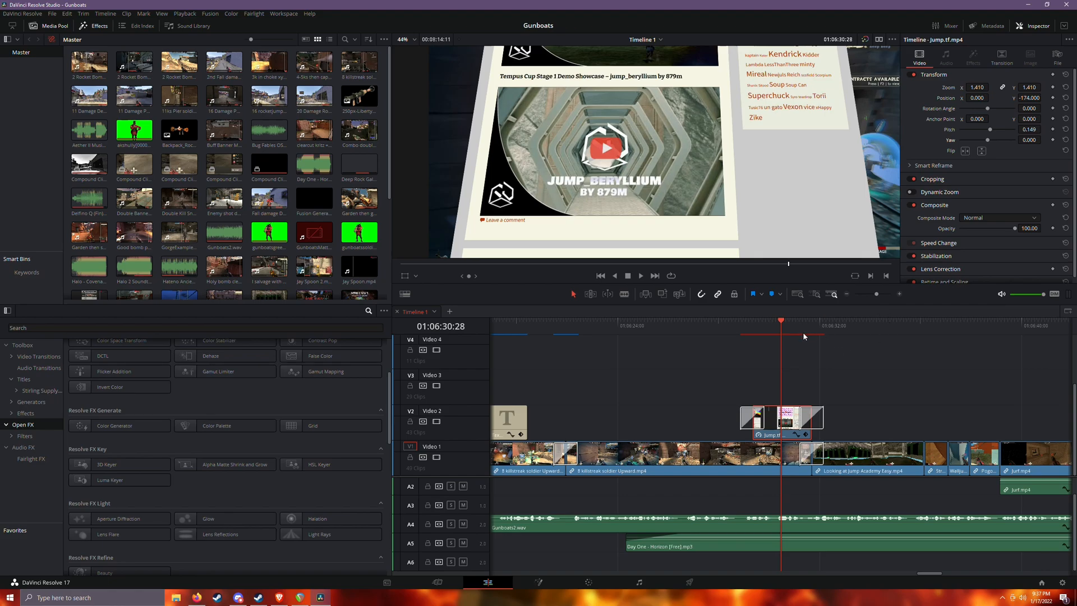
key(ctrl+z)
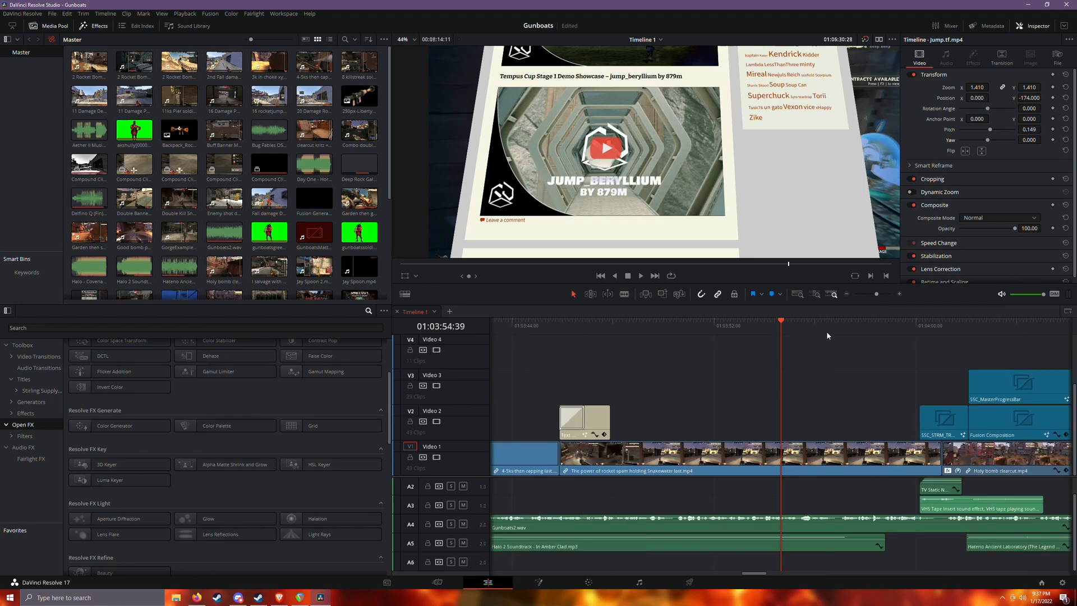
Scrub to the empty end of the timeline at 01:08:24:34 and return to the Minecraft Frag Montage section.
click(846, 294)
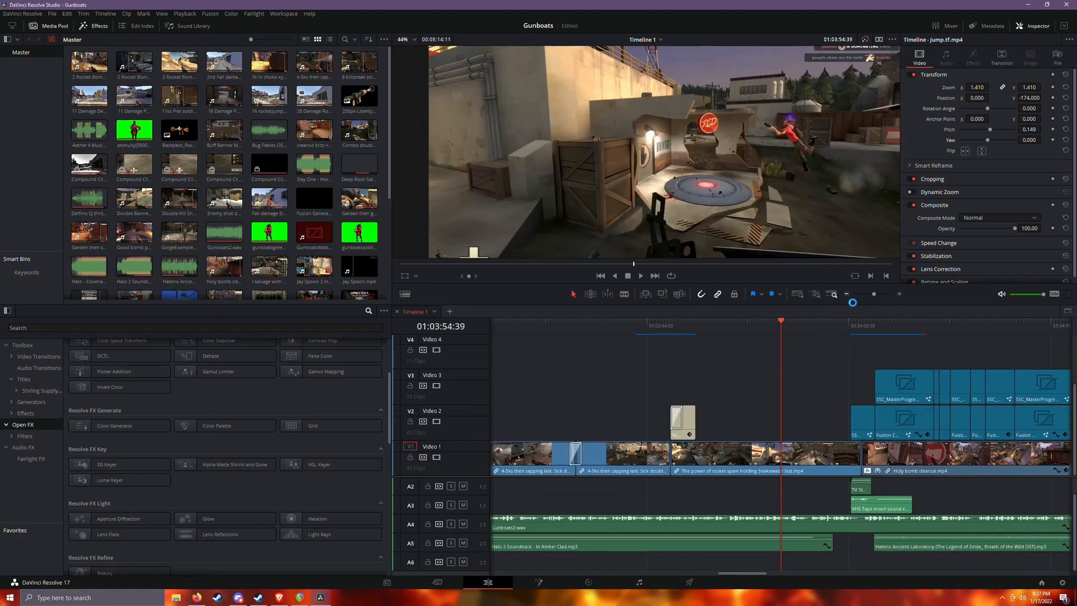
drag(729, 575, 984, 564)
drag(829, 323, 819, 374)
scroll(897, 359, left, 10)
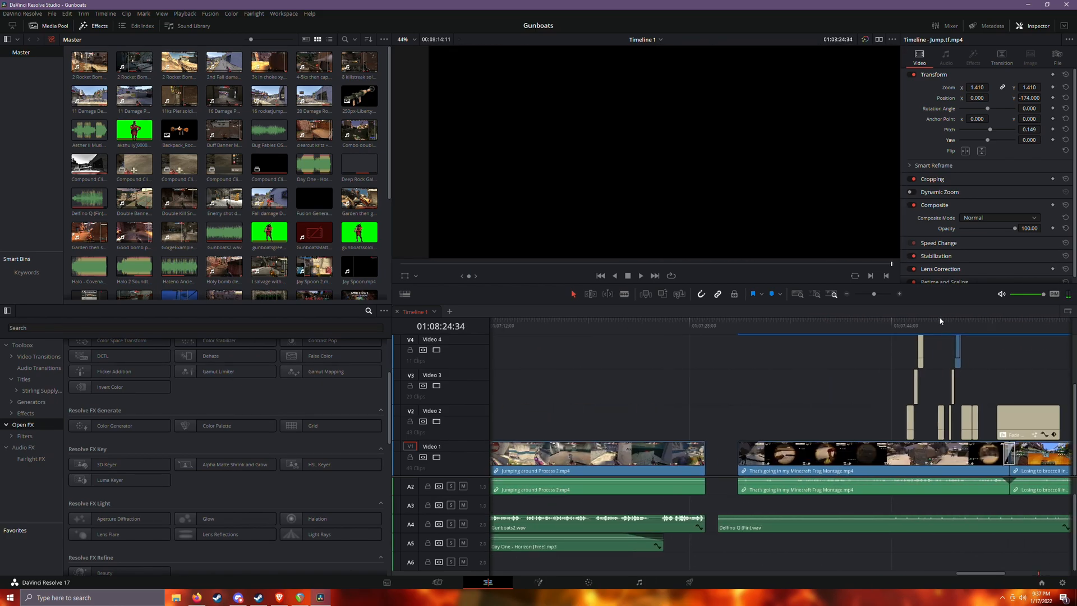
Go to 01:07:46:06 and select the "go into my" Text+ title on Video 4 to view its settings.
click(920, 325)
click(899, 294)
click(899, 294)
click(900, 293)
click(900, 294)
scroll(887, 416, up, 1)
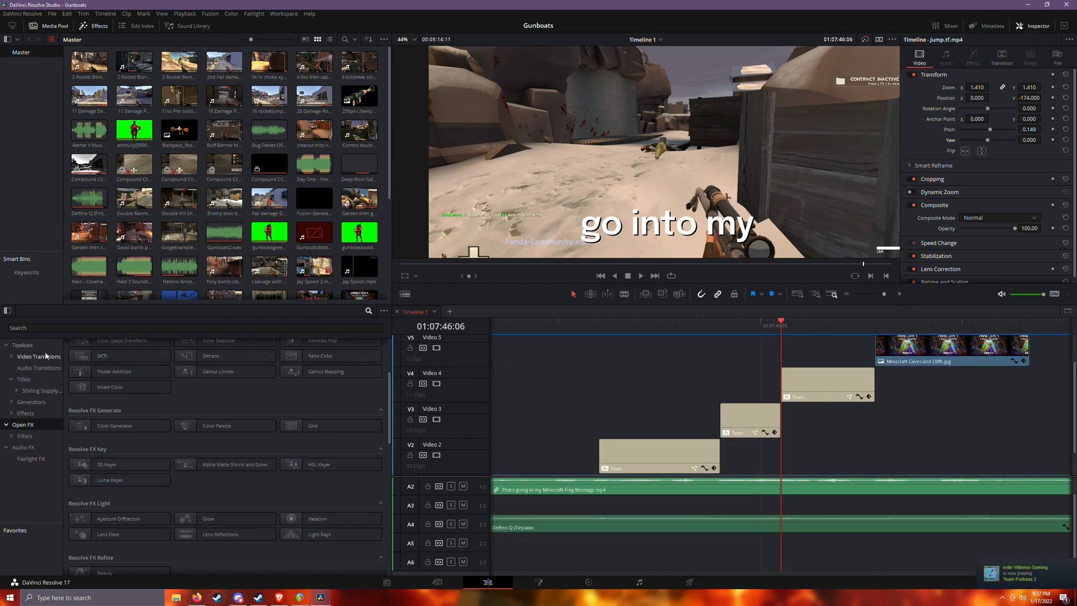
click(821, 386)
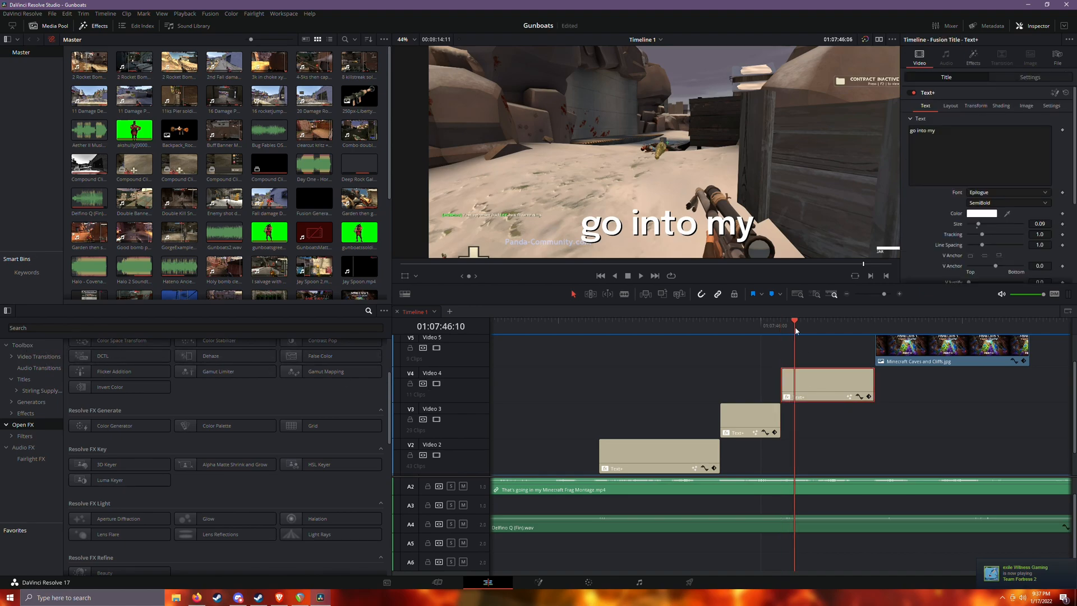
Advance four frames to 01:07:46:10 and magnify the preview around the "go into my" title to inspect its lettering.
key(Right)
key(Right)
key(Right)
key(Right)
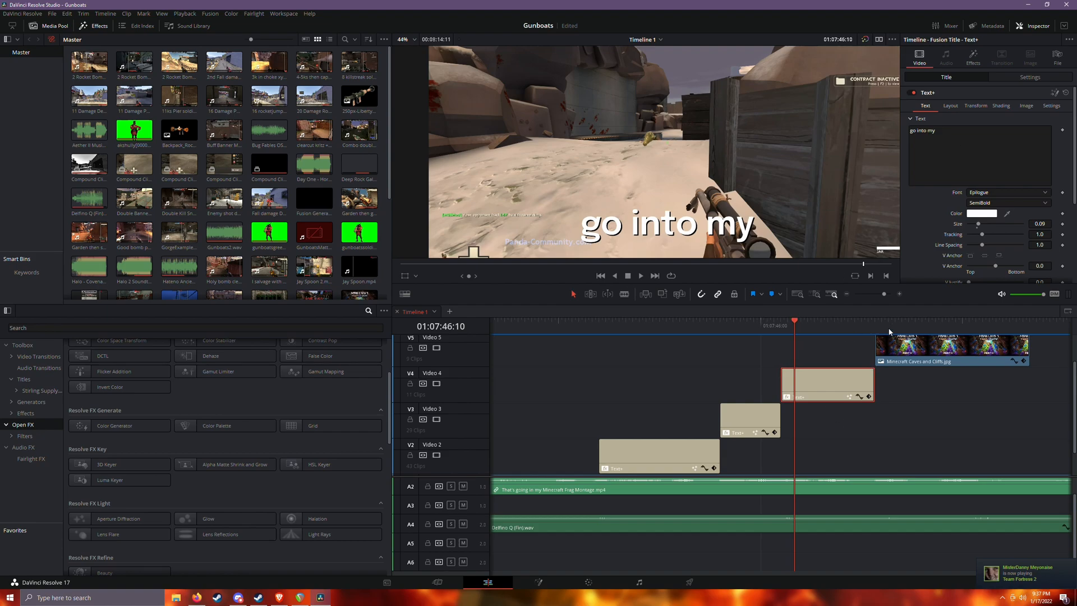
scroll(739, 153, up, 3)
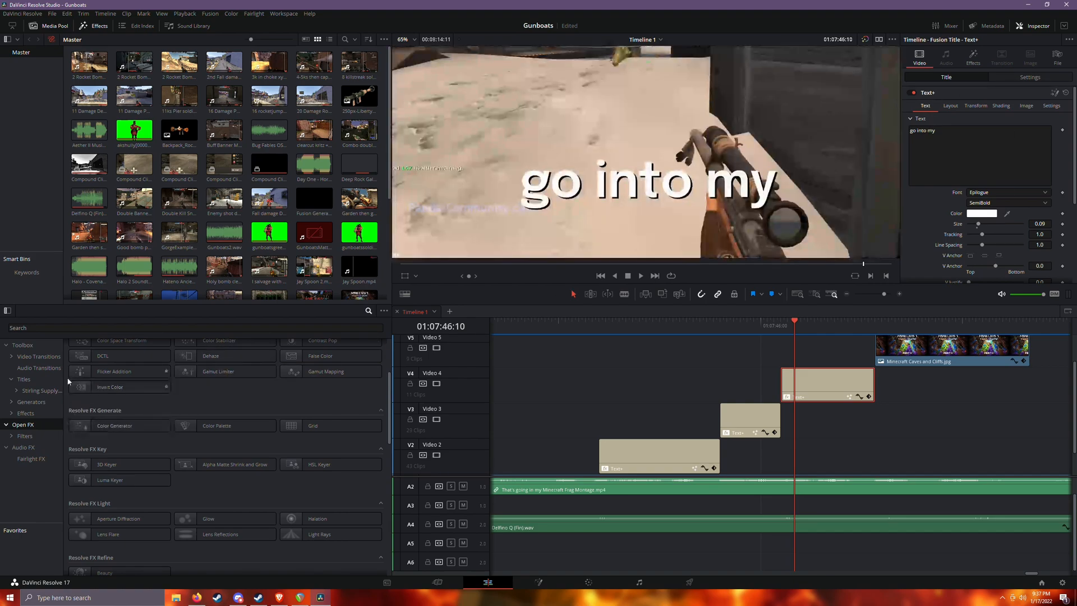
scroll(406, 186, up, 5)
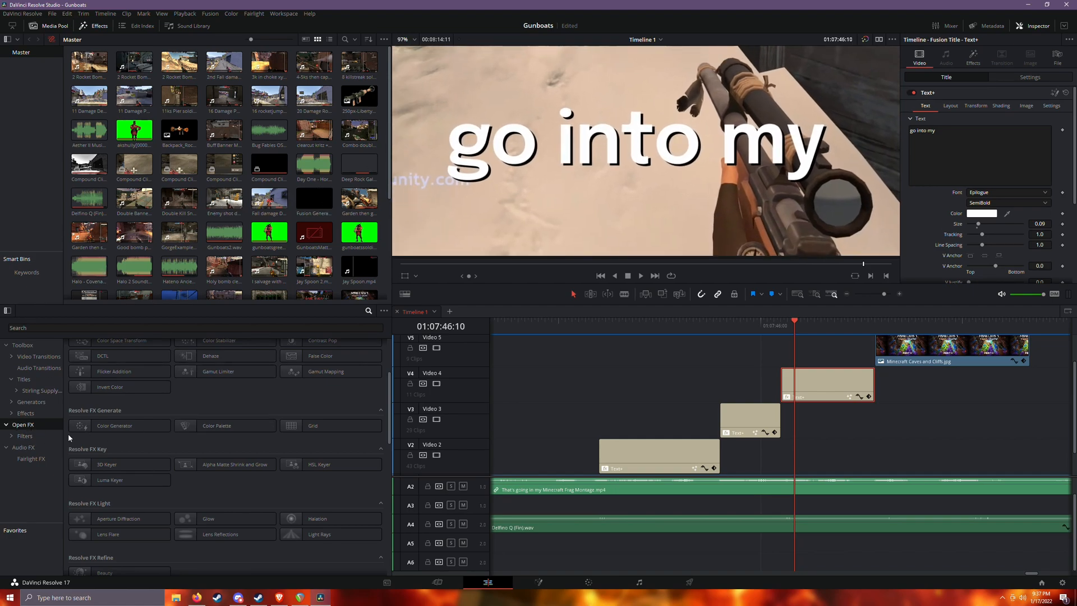
Search the effects library for "drop" and show the Drop Shadow settings applied to the "go into my" title.
scroll(252, 386, up, 3)
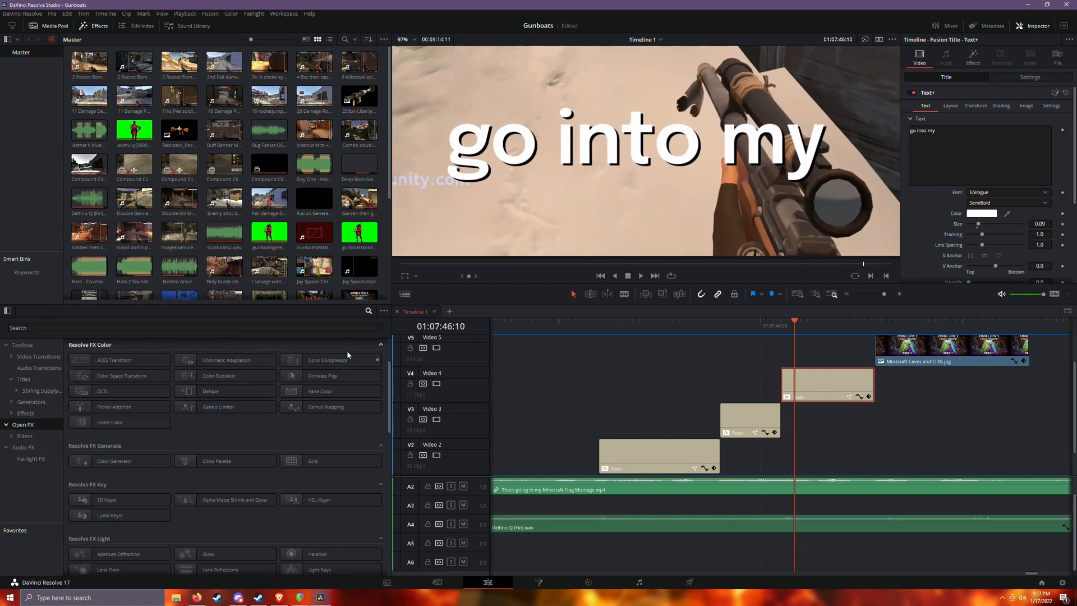
click(369, 311)
text(drop)
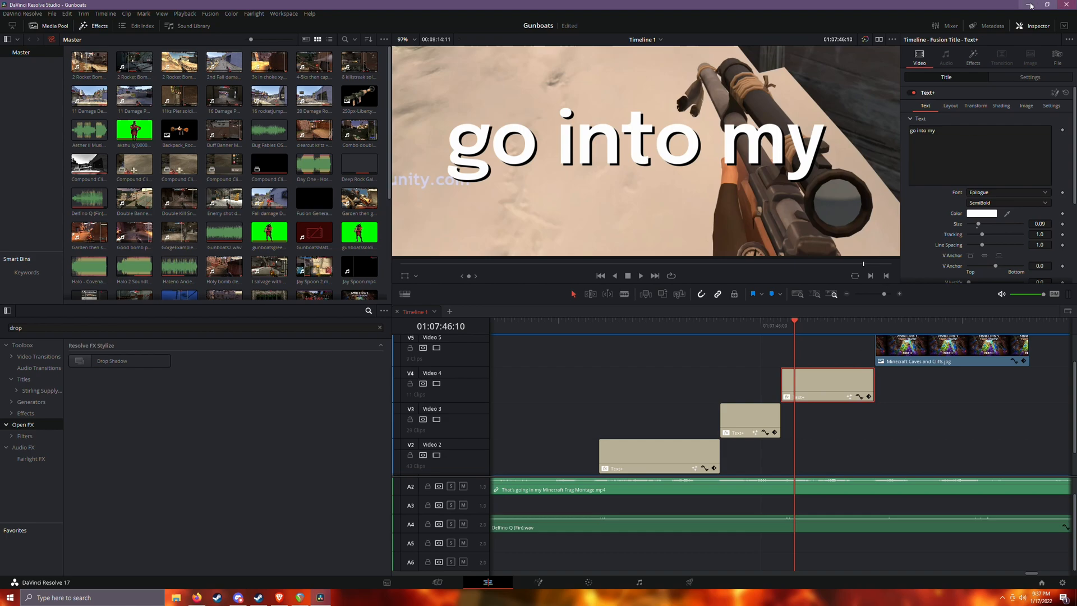
click(973, 58)
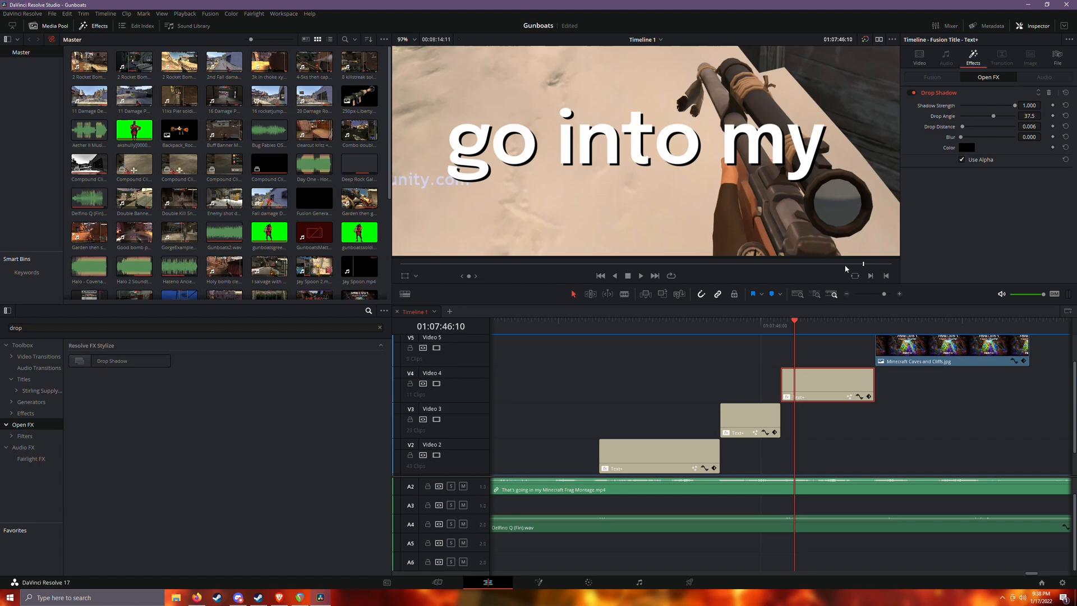
Scrub past the "go into my" title to the Minecraft grass block image on Video 4 at 01:07:49:18.
click(848, 293)
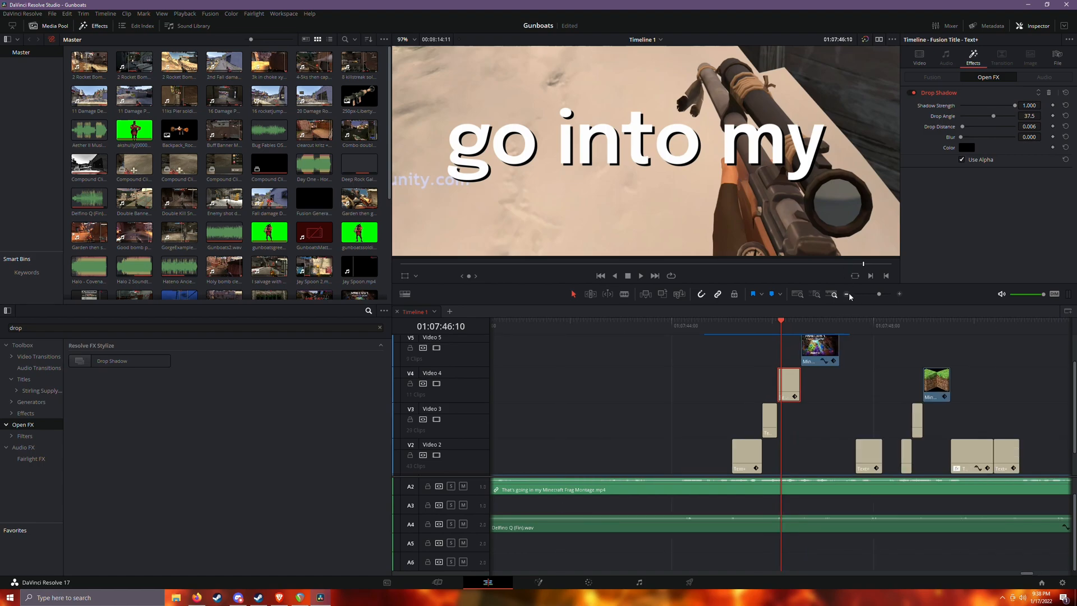
click(899, 293)
drag(782, 320, 838, 312)
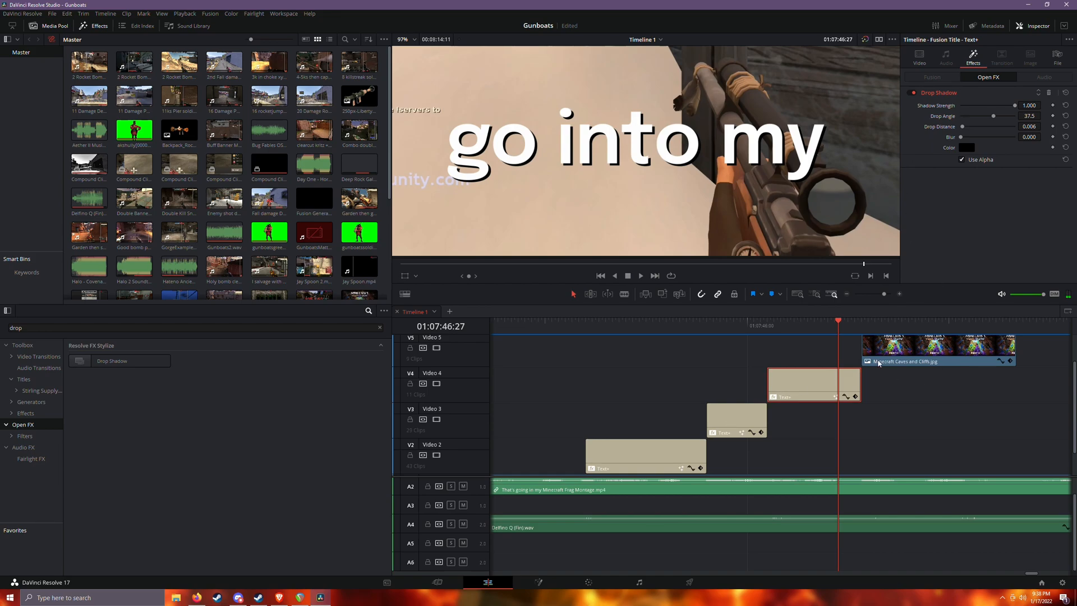
click(847, 294)
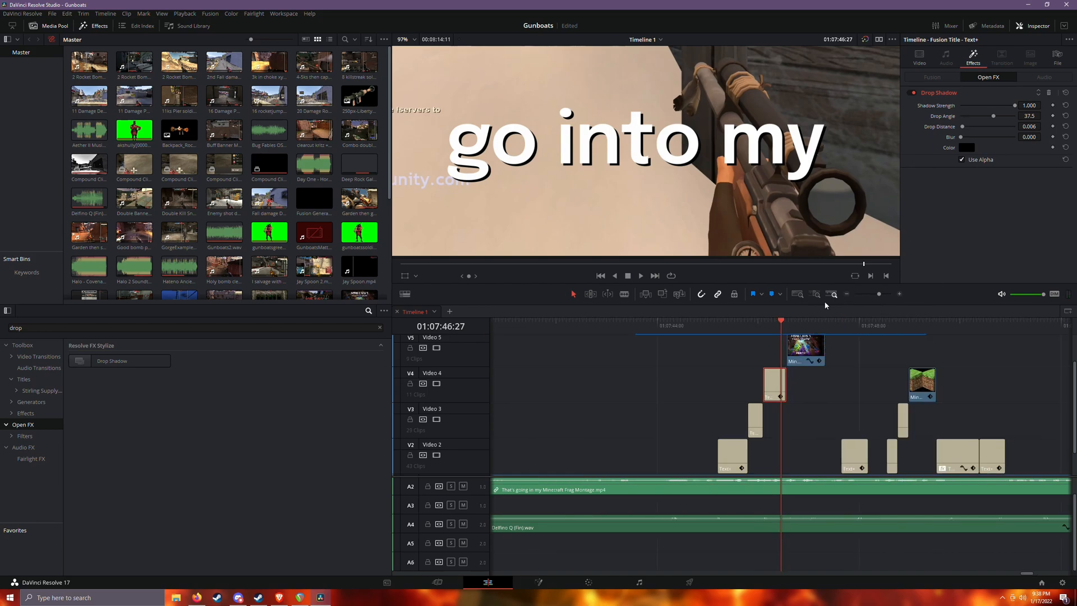
drag(814, 320, 928, 331)
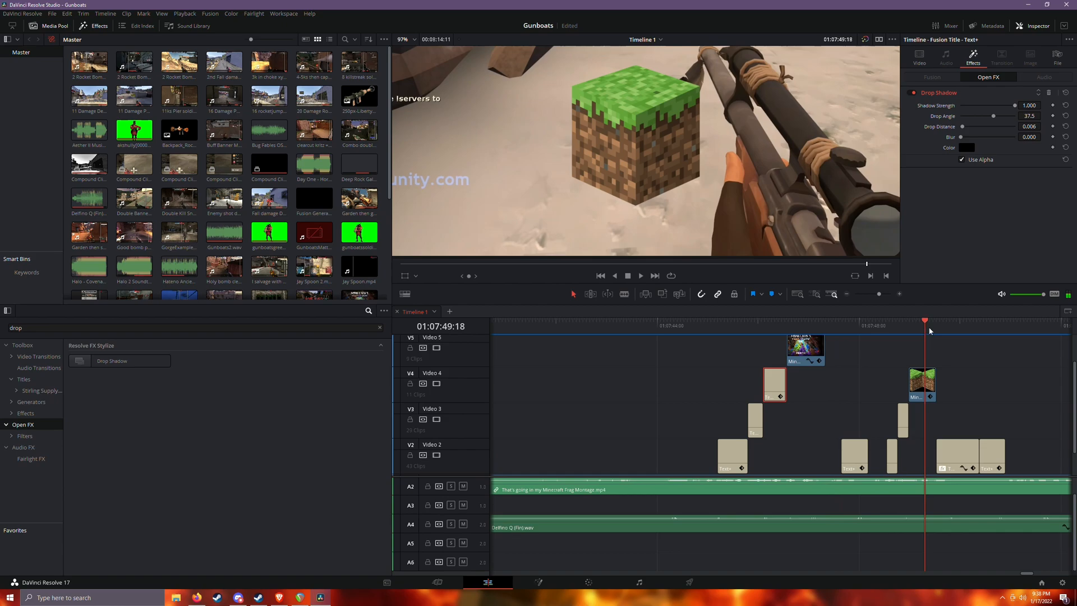
Select the Delfino Q (Fin).wav clip on audio track A4 to view its audio settings.
click(846, 294)
click(846, 294)
click(847, 294)
scroll(858, 415, down, 3)
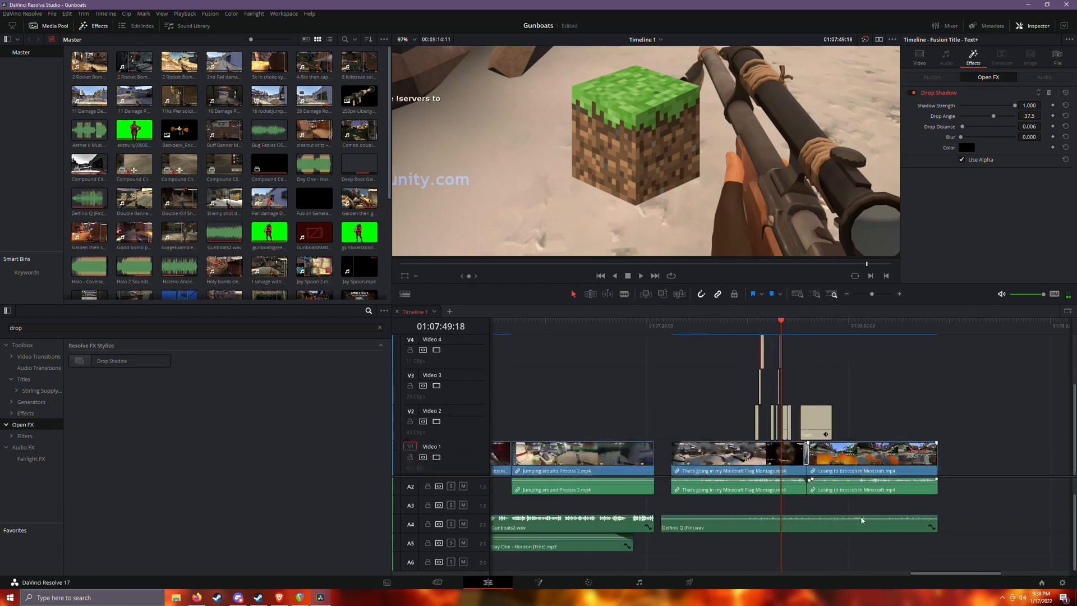
click(755, 526)
Scrub to 01:07:37:52, reduce the preview to the whole frame and play the Minecraft Frag Montage clip.
drag(673, 319, 709, 322)
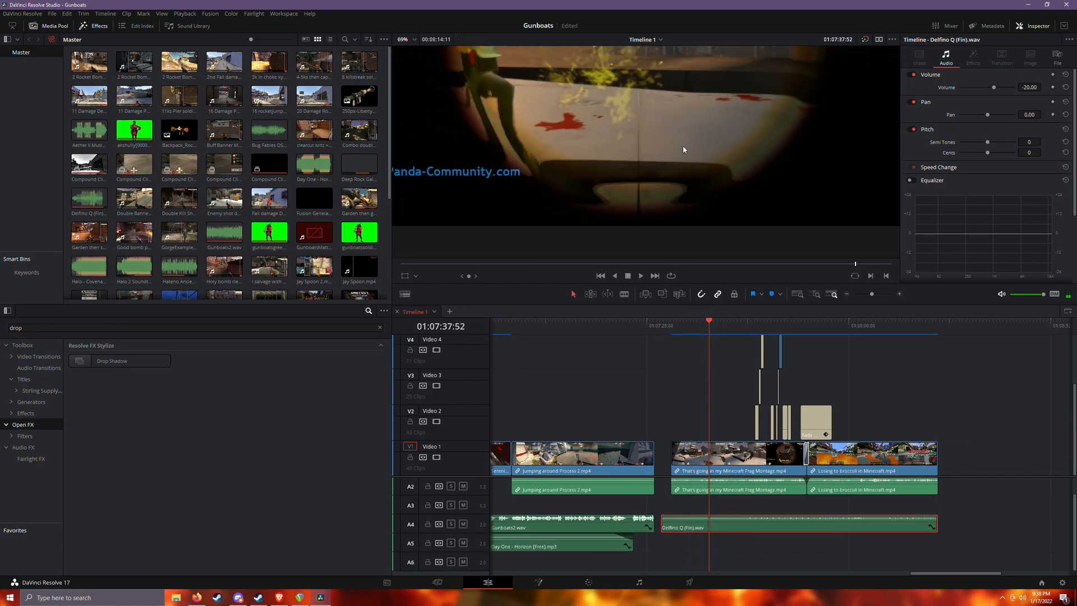
scroll(683, 149, down, 4)
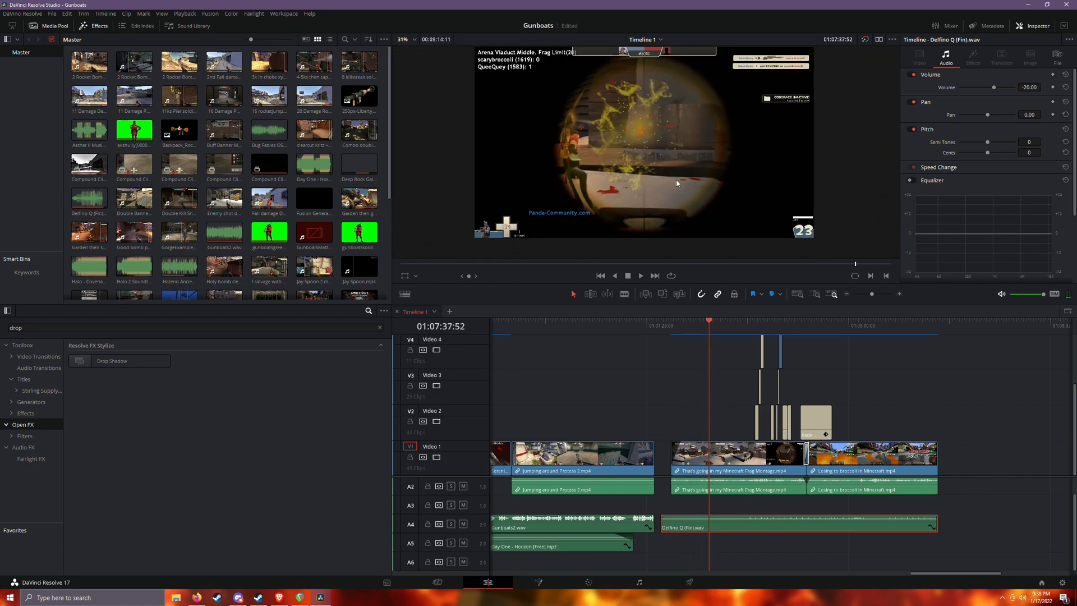
scroll(677, 182, down, 1)
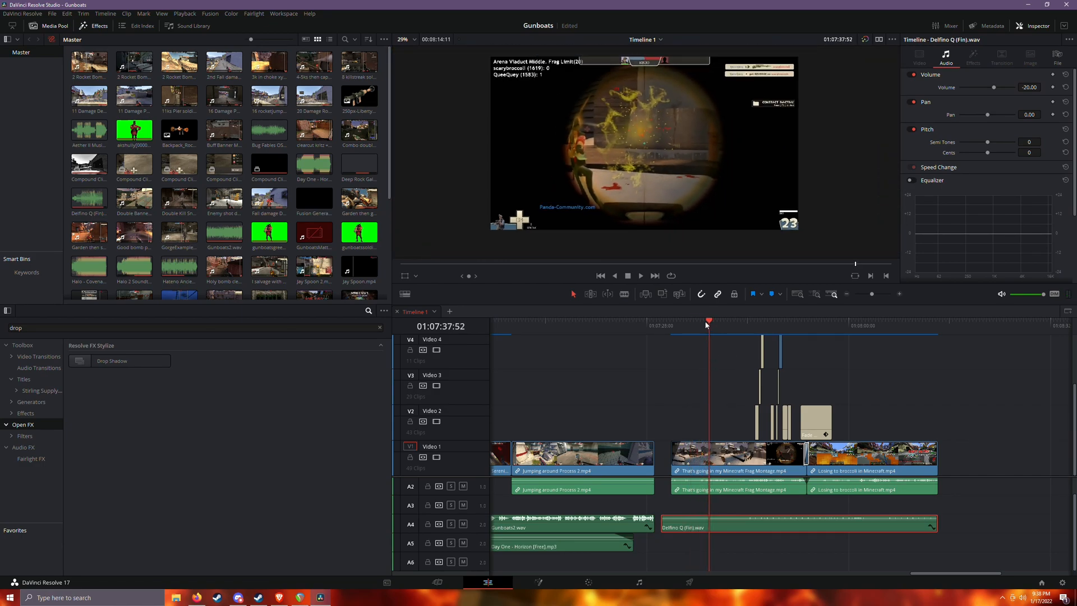
key(space)
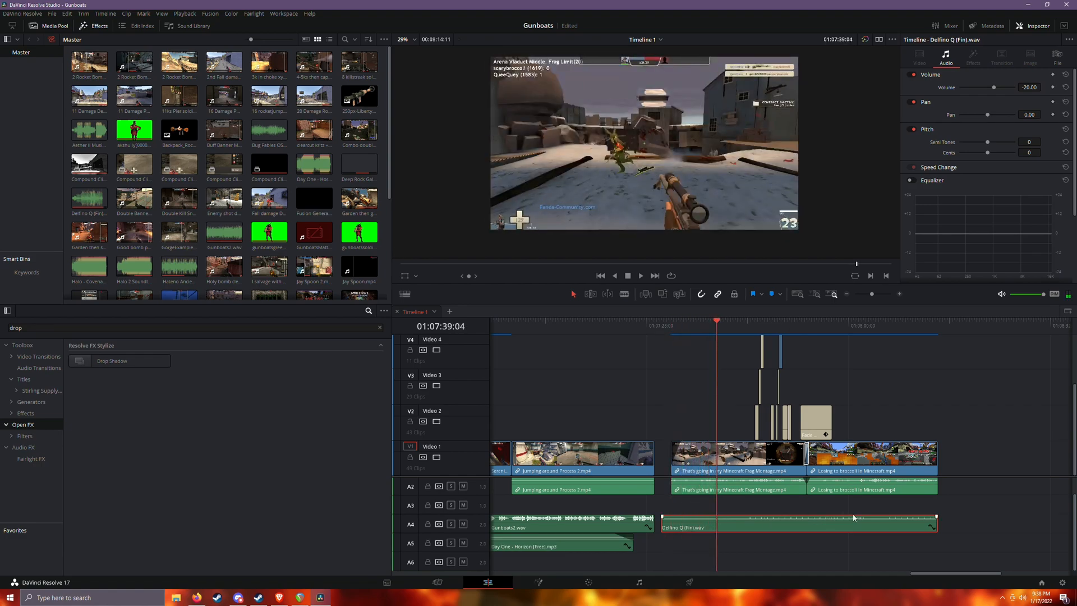
Move to the "in my" title at 01:07:47:39 and enlarge the timeline around the surrounding title clips.
click(753, 325)
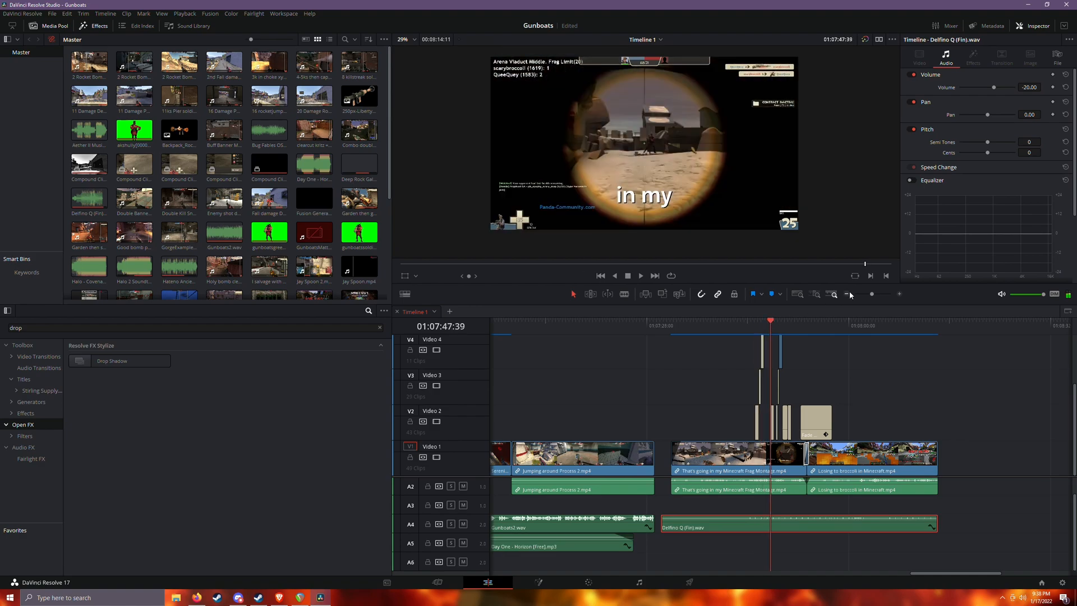
click(901, 294)
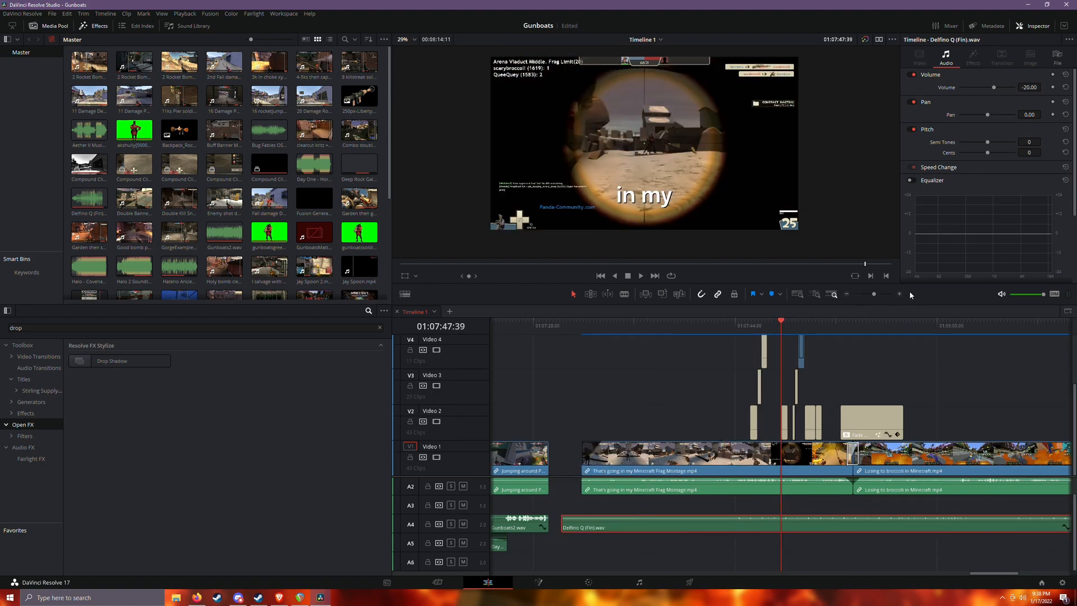
click(901, 293)
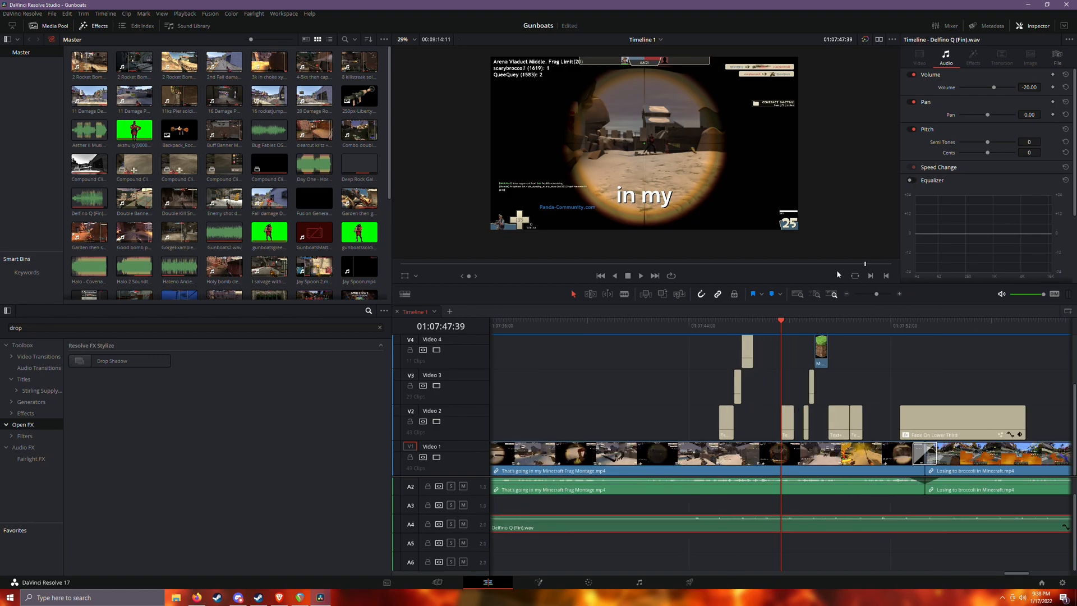
Scrub past the "It's going" title and the Minecraft block image to 01:07:52:22, where the long lower-third title starts on Video 2.
click(846, 293)
drag(783, 329, 793, 333)
click(898, 294)
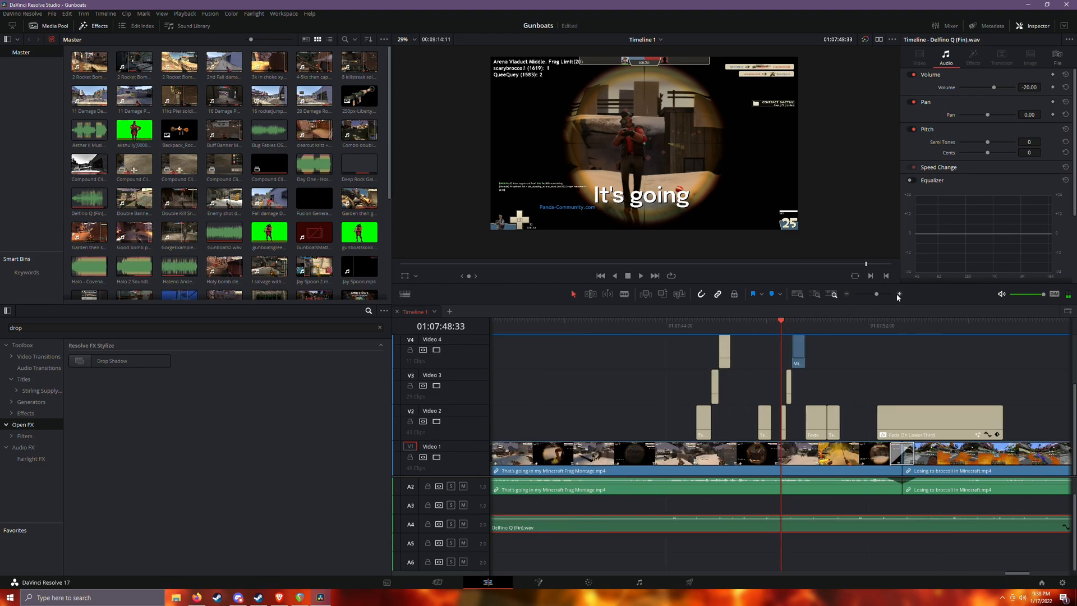
click(897, 294)
click(829, 321)
drag(826, 321, 979, 326)
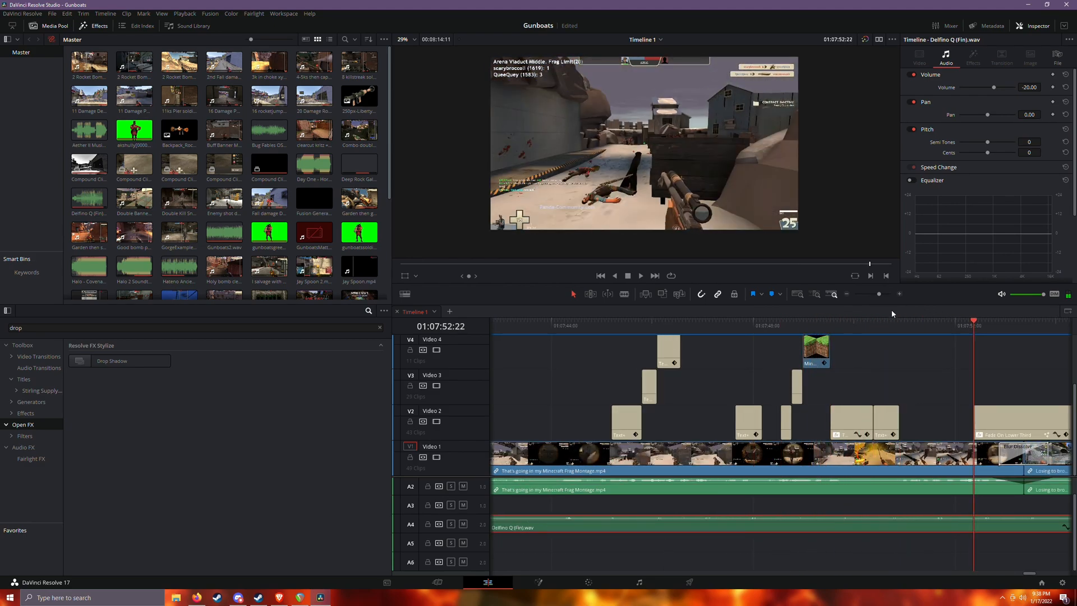
Scrub back to 01:07:44:30 and show the whole closing montage section alongside the clips before it.
click(846, 294)
click(846, 294)
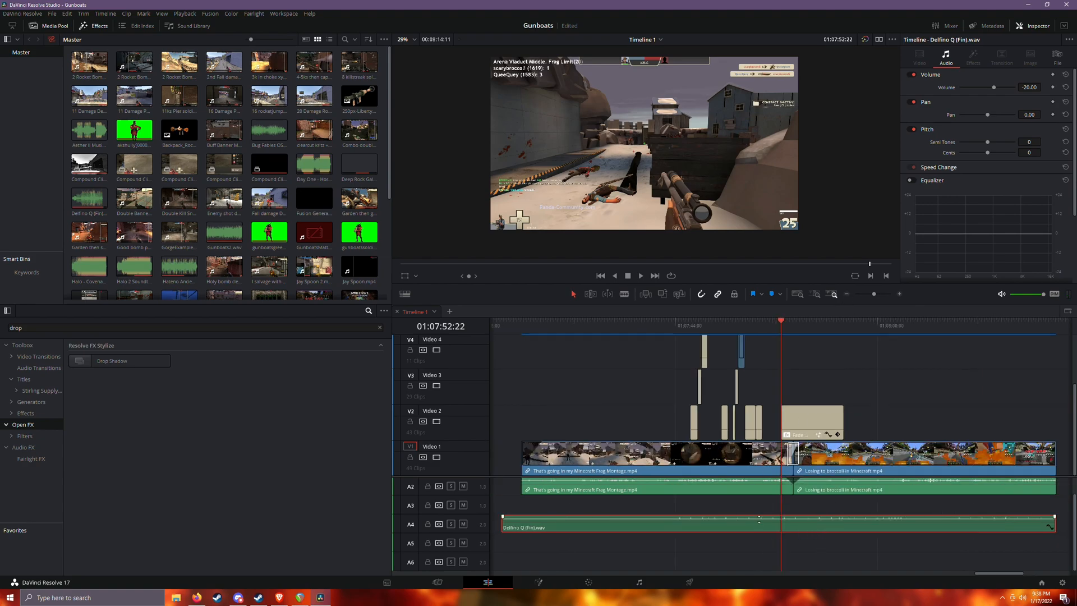
drag(841, 325, 681, 351)
click(847, 294)
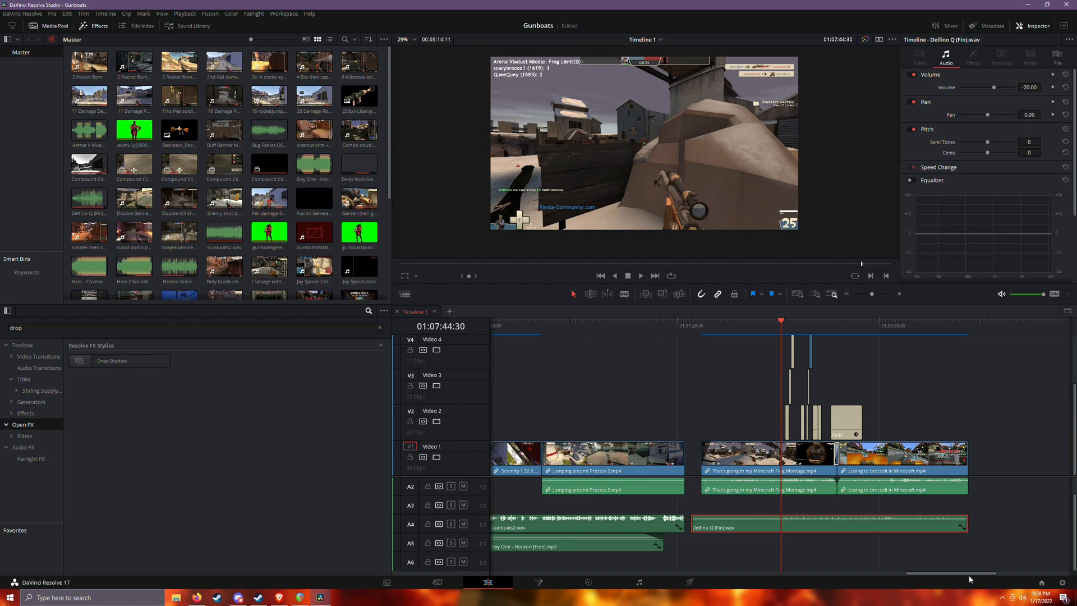
Go back to 01:01:39:07, near the end of the RL vs LL gunboats damage clip.
drag(954, 574, 718, 573)
mouse_move(621, 580)
mouse_down()
mouse_move(609, 568)
mouse_move(636, 572)
mouse_up()
drag(645, 318, 628, 322)
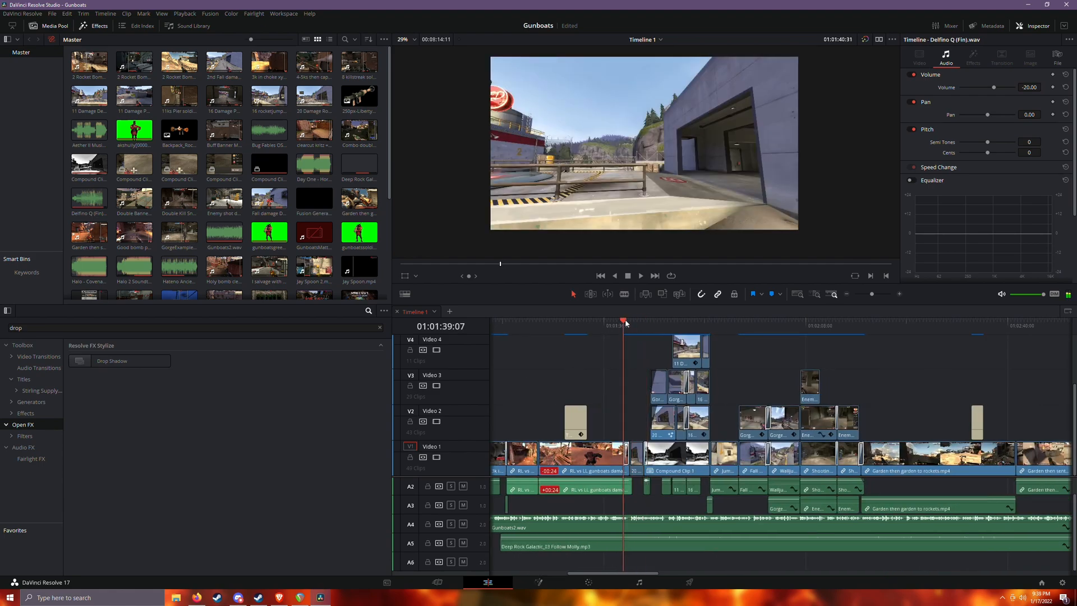
key(shift+Left)
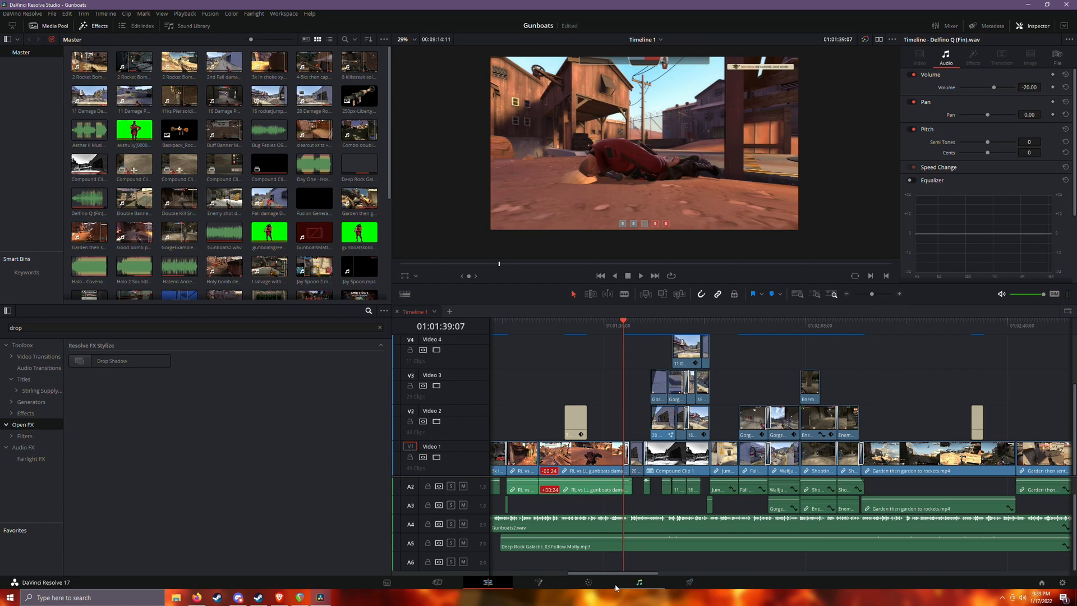
Scrub to 01:02:50:32 and inspect the Gunboats2.wav clip on A4 and the "I whiff here, but can still do damage" title.
drag(593, 572, 683, 577)
drag(630, 324, 665, 331)
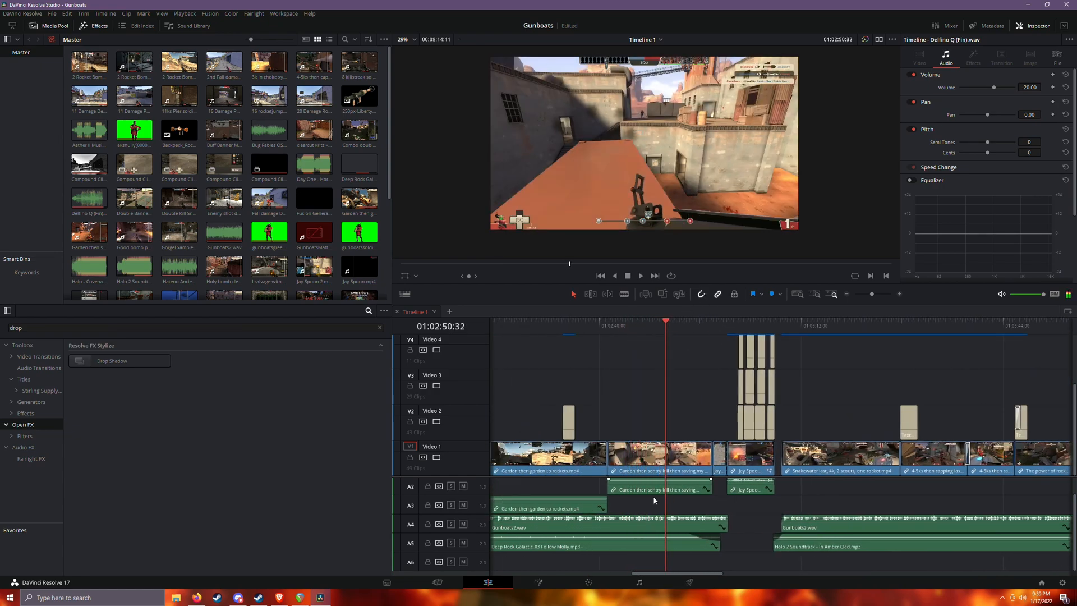
click(670, 532)
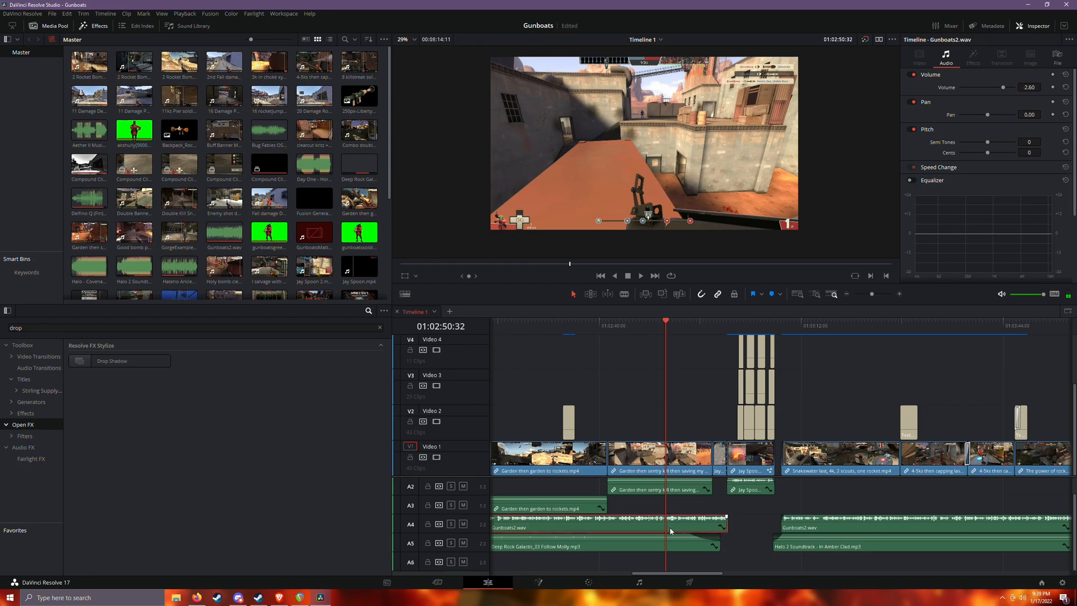
click(571, 430)
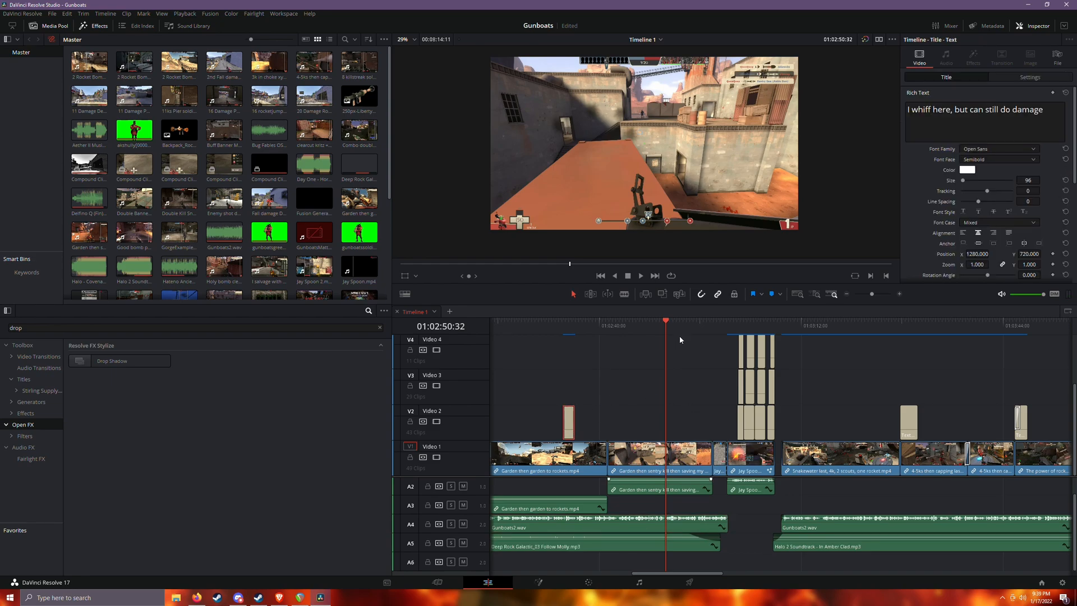
Select the Snakewater last, 4k, 2 scouts, one rocket.mp4 clip on Video 1 and scrub through it to 01:03:22:12.
click(845, 295)
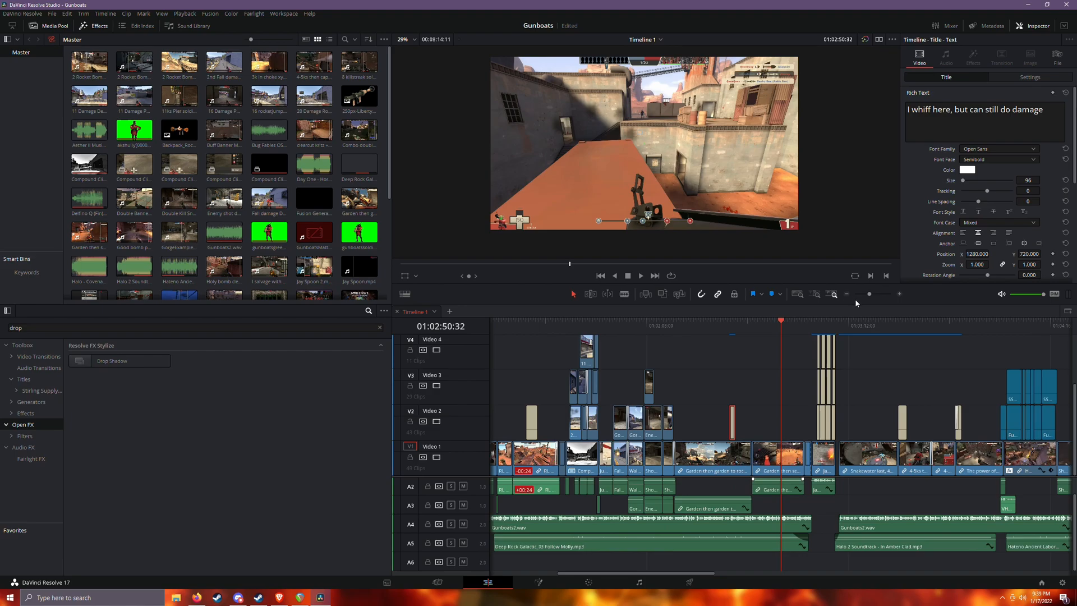
drag(829, 330, 871, 350)
click(880, 457)
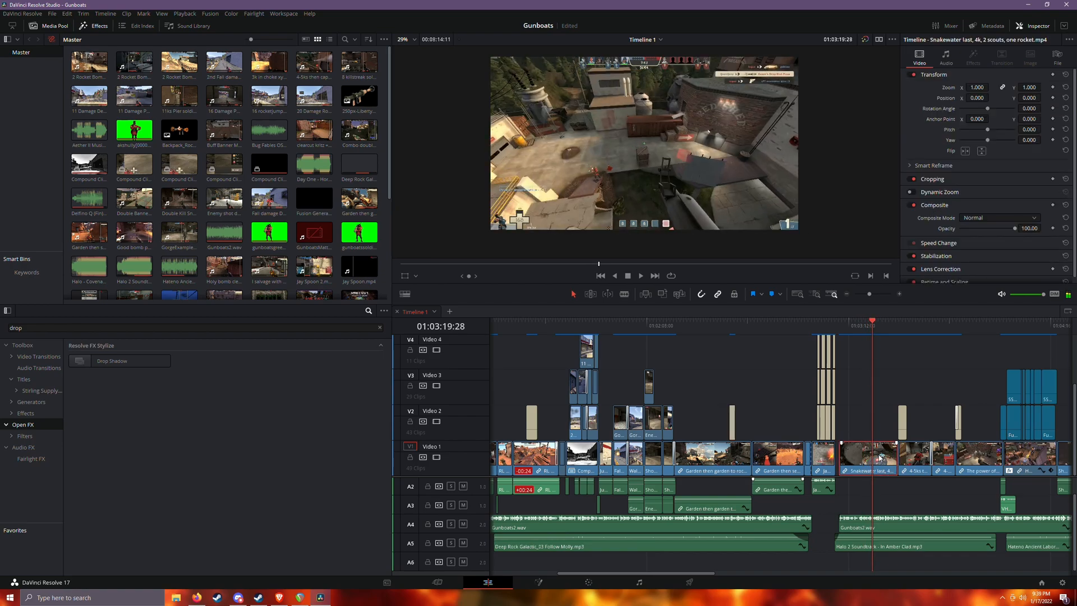
click(847, 294)
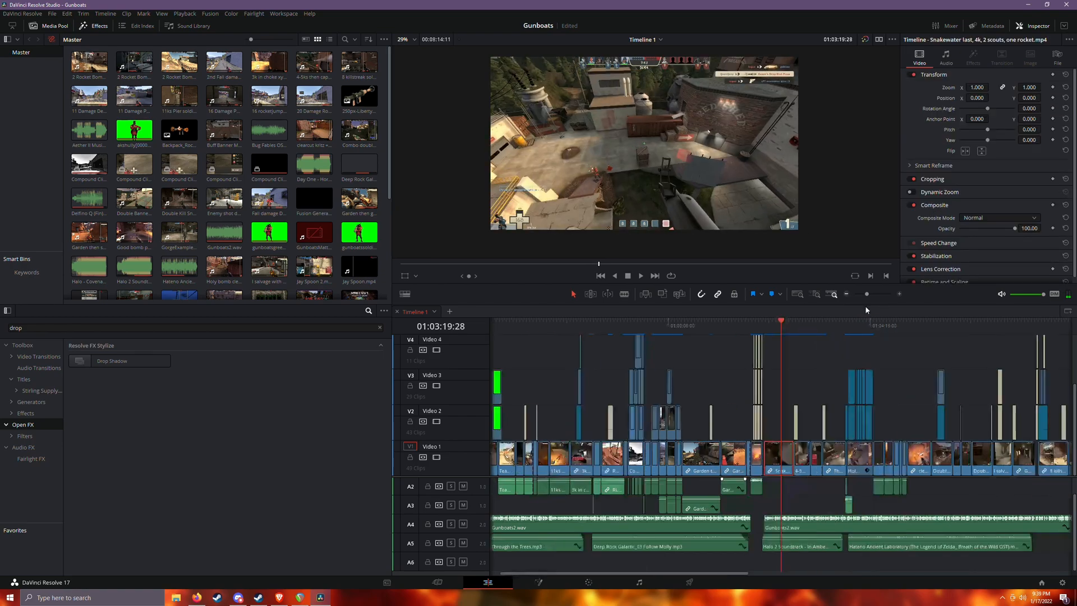
click(901, 292)
click(901, 292)
drag(784, 332, 798, 355)
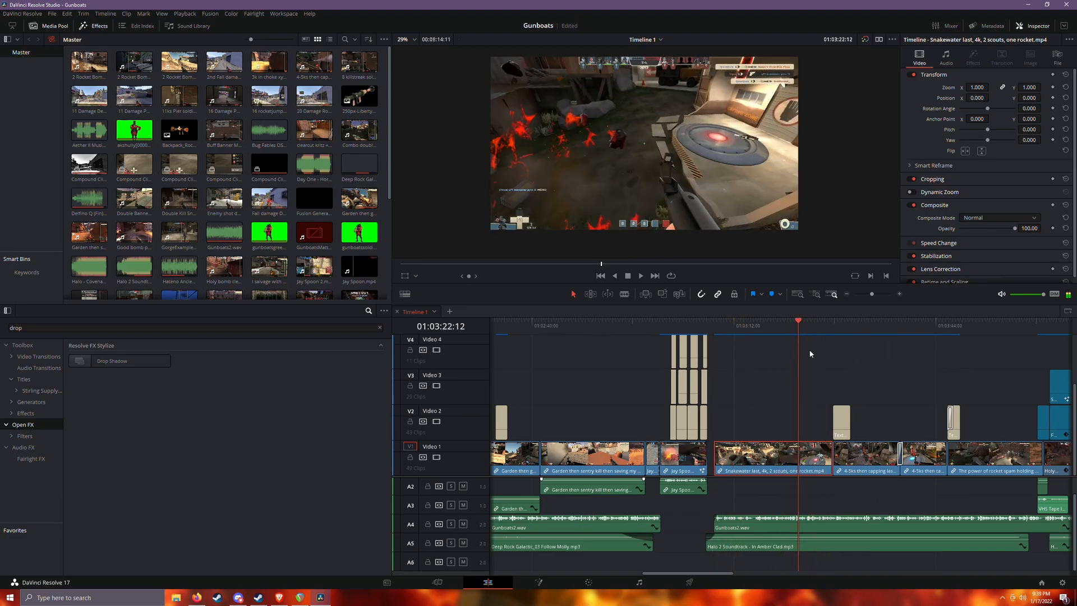
Go back to the Team Fortress replay clips at 01:00:42:46 and enlarge the preview to 33%.
drag(705, 327, 570, 338)
drag(704, 575, 552, 575)
drag(651, 329, 755, 349)
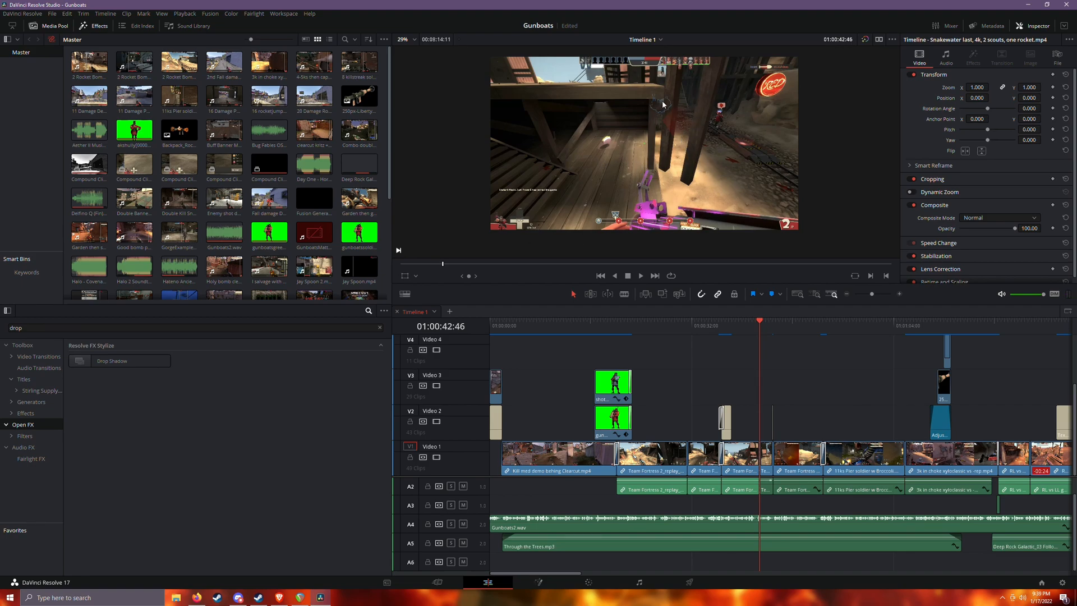
mouse_move(743, 326)
mouse_down()
mouse_move(771, 325)
mouse_move(744, 324)
mouse_move(755, 326)
mouse_up()
scroll(614, 158, up, 1)
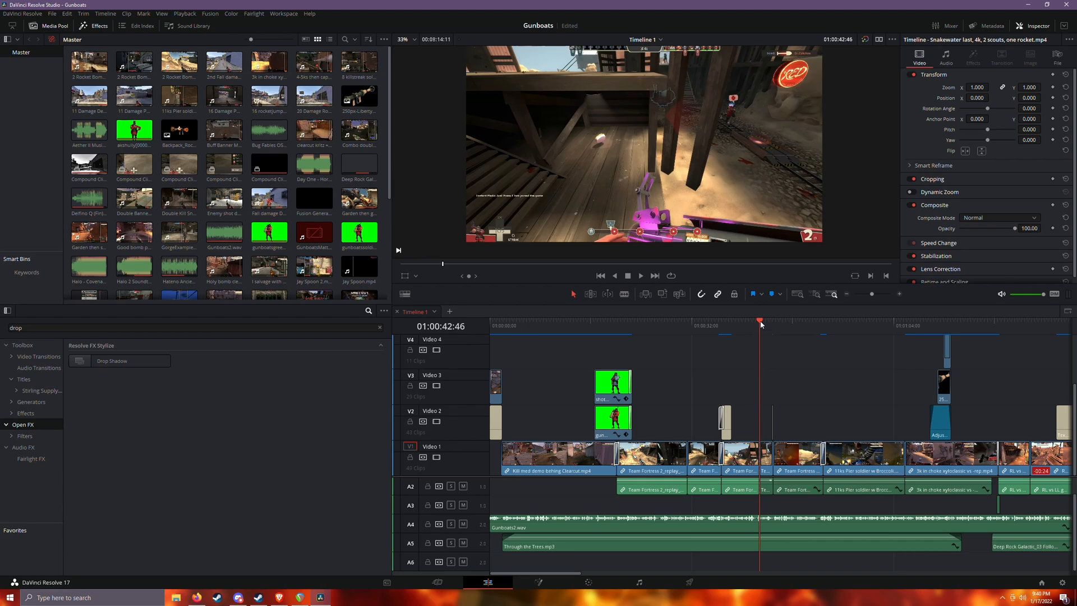
Scrub through the damage demo section, stopping at 01:01:40:32 and continuing past Compound Clip 1 to 01:01:53:21.
drag(761, 321, 910, 347)
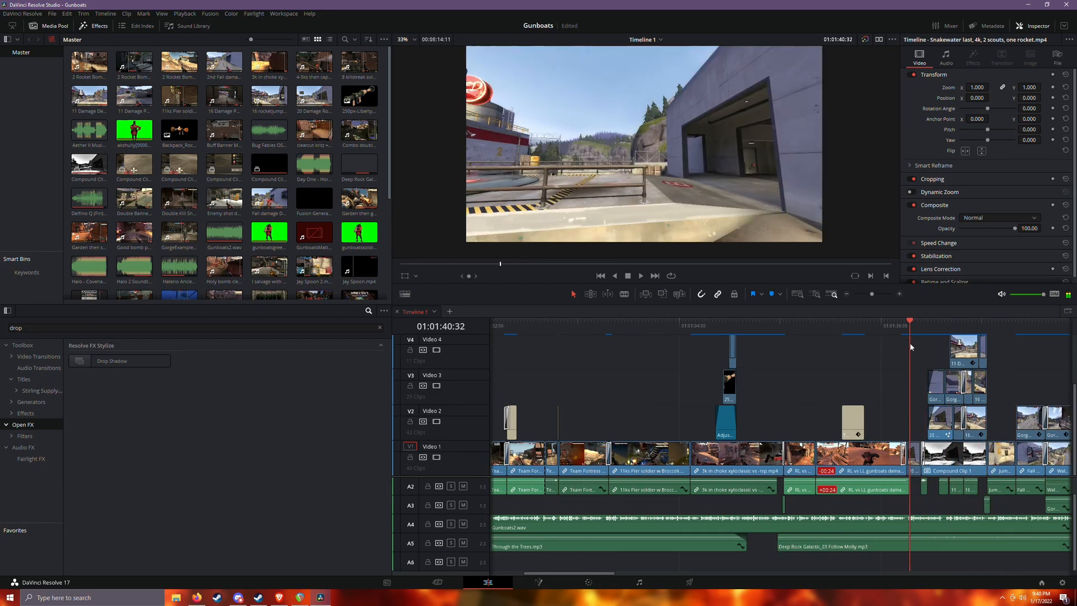
click(900, 296)
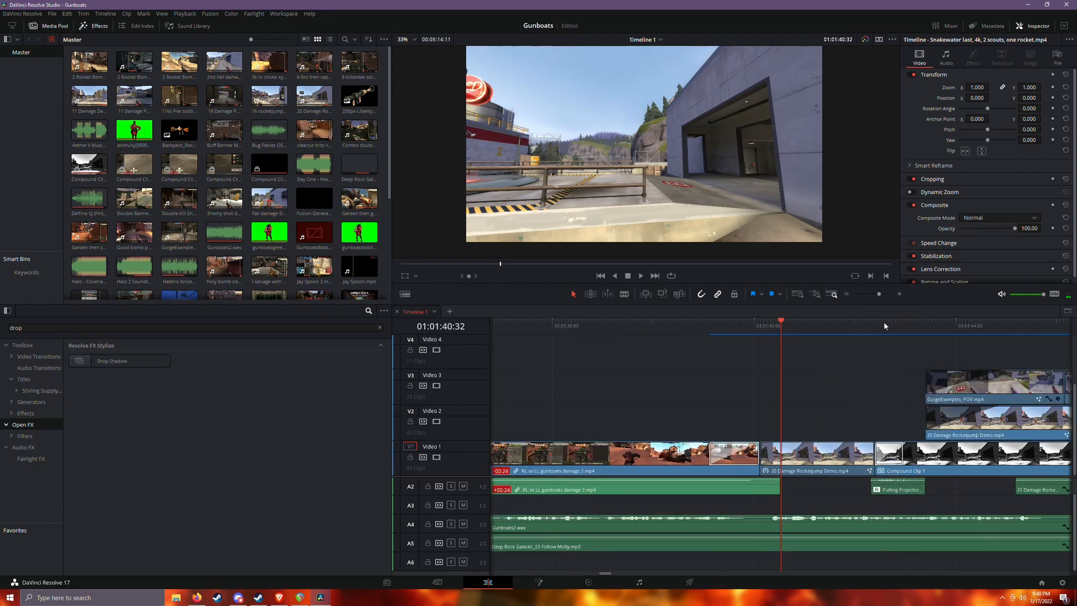
click(846, 294)
click(846, 293)
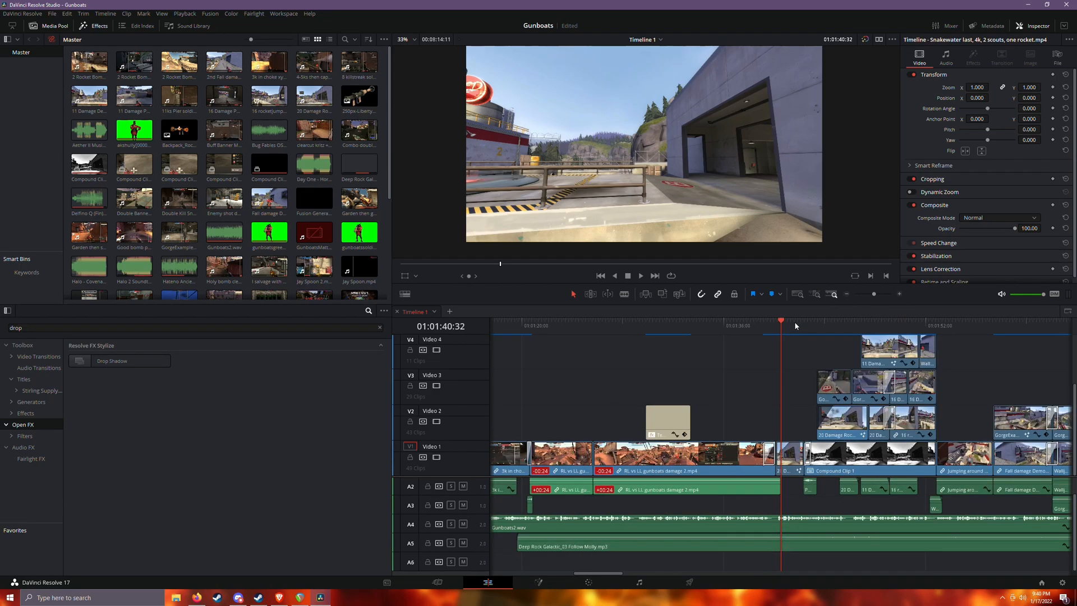
drag(785, 321, 948, 343)
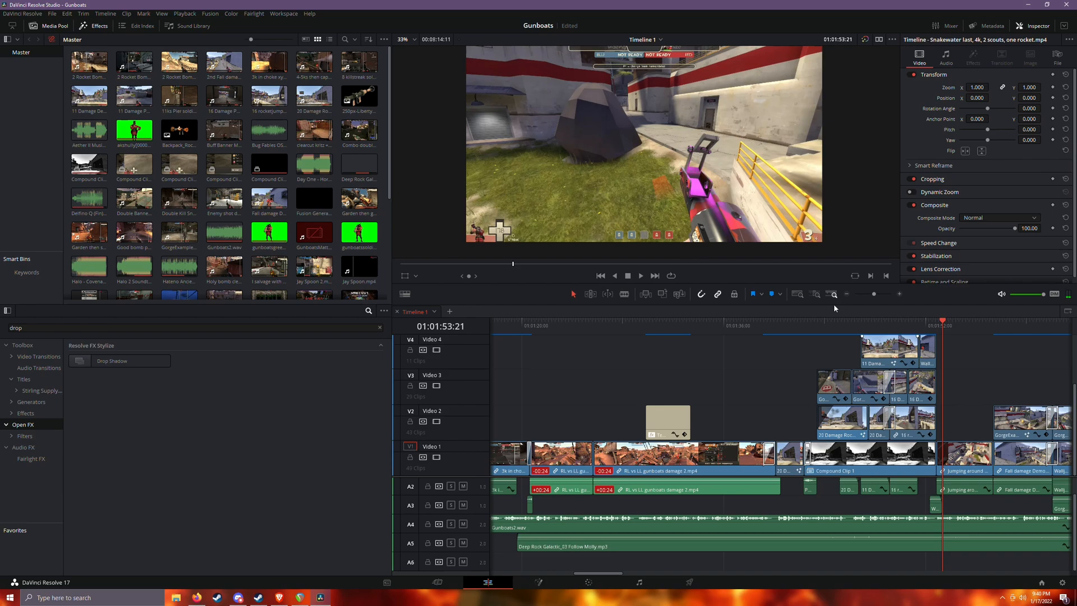
Scrub ahead to the enlarged health cross shot at 01:02:08:24 and check the upper video tracks.
scroll(999, 396, up, 1)
scroll(987, 394, down, 1)
scroll(959, 404, up, 1)
scroll(966, 426, down, 1)
drag(611, 573, 631, 575)
click(817, 328)
drag(820, 331, 914, 326)
scroll(685, 341, up, 3)
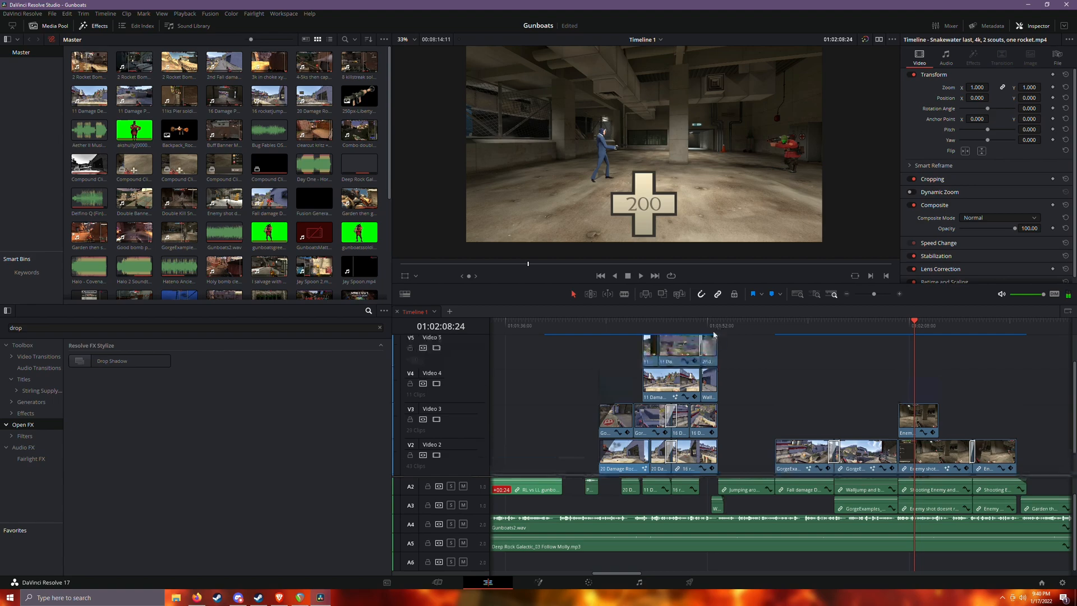
View the transform settings of the GorgeExamples_POV.mp4 clip on Video 2 and the 11 Damage Demo 2.mp4 clip on Video 4.
scroll(953, 384, down, 3)
click(864, 421)
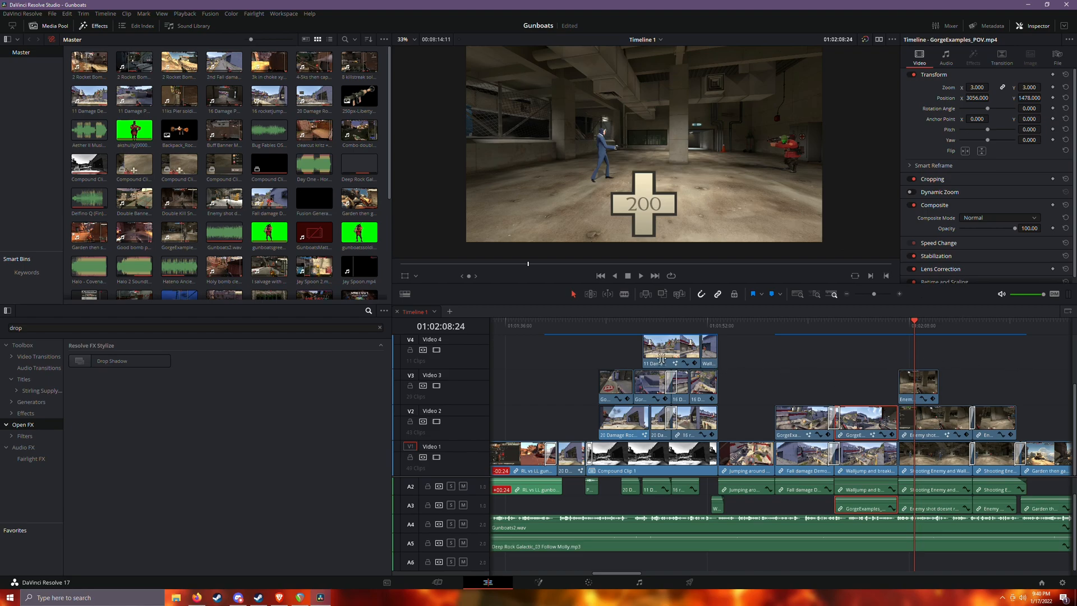
click(675, 347)
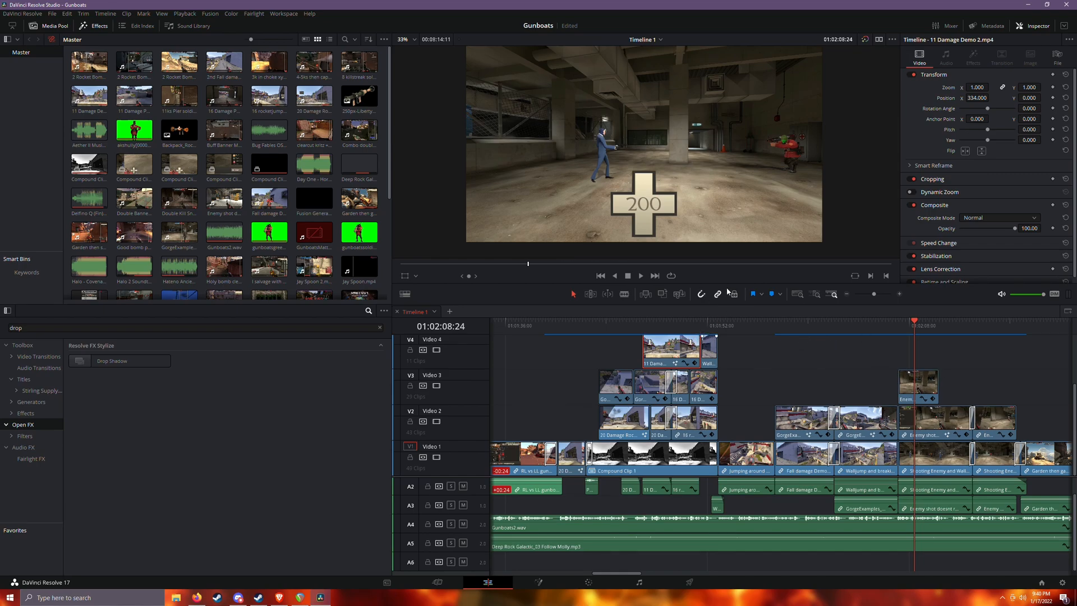
Select Compound Clip 1 on Video 1 and compare the frames at 01:01:40:32, 01:01:43:24 and 01:01:45:11.
drag(594, 325, 560, 339)
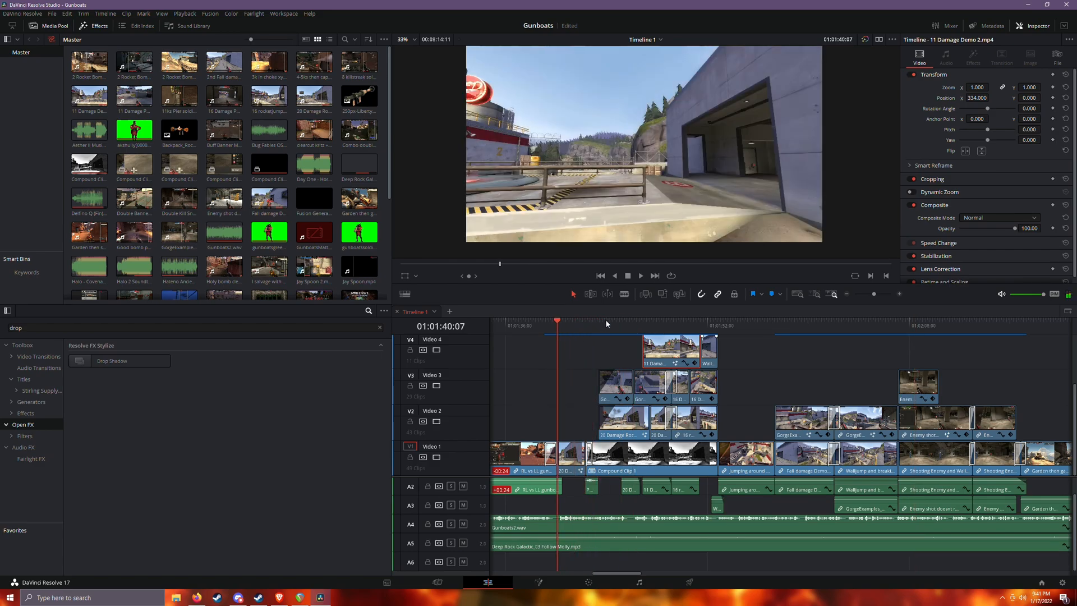
drag(591, 331, 620, 336)
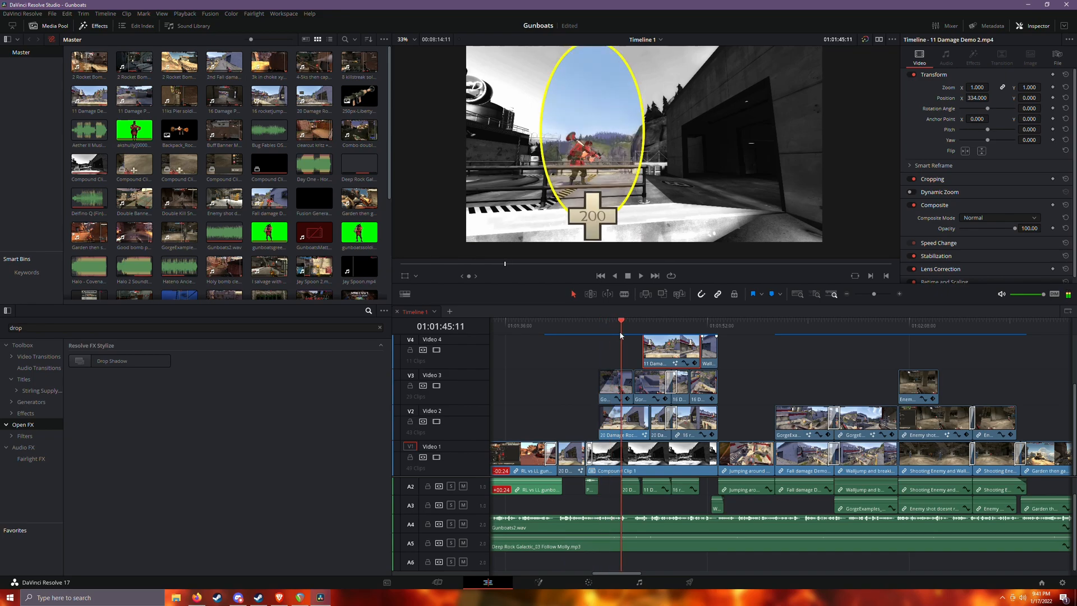
click(645, 462)
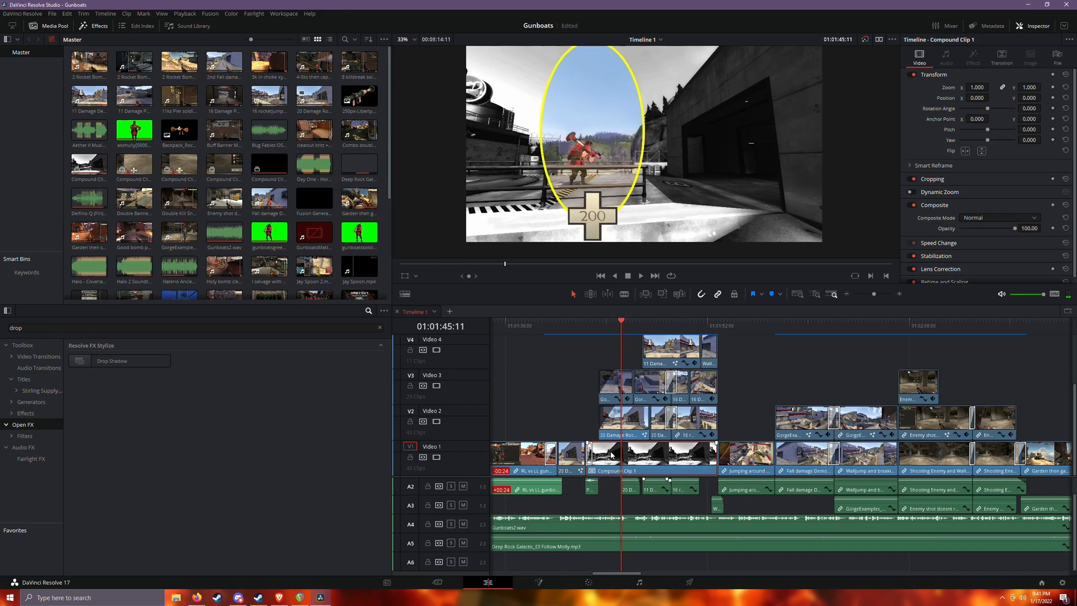
click(563, 326)
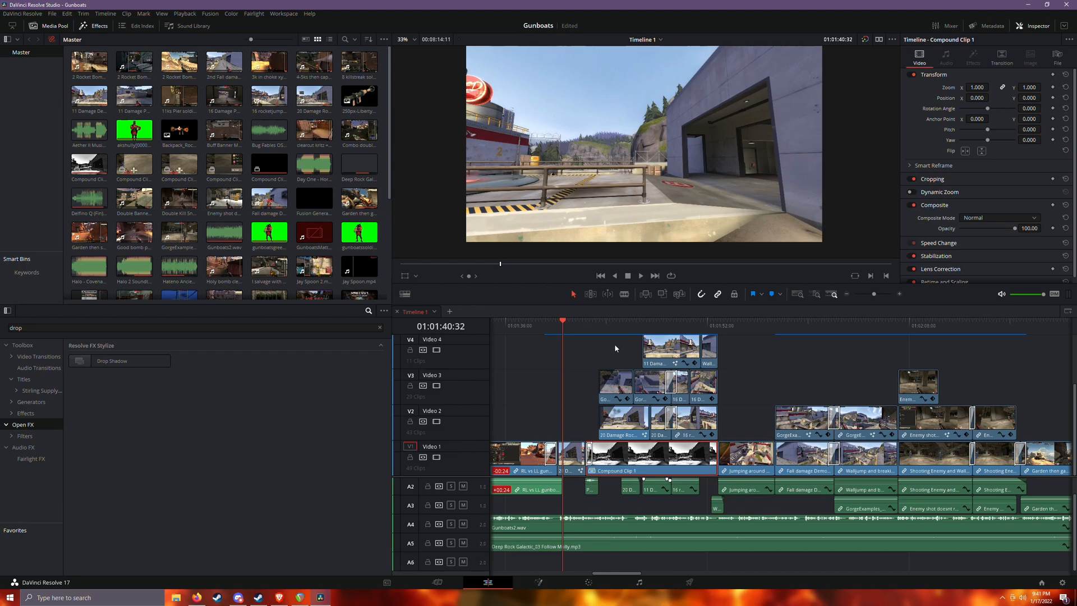
click(599, 325)
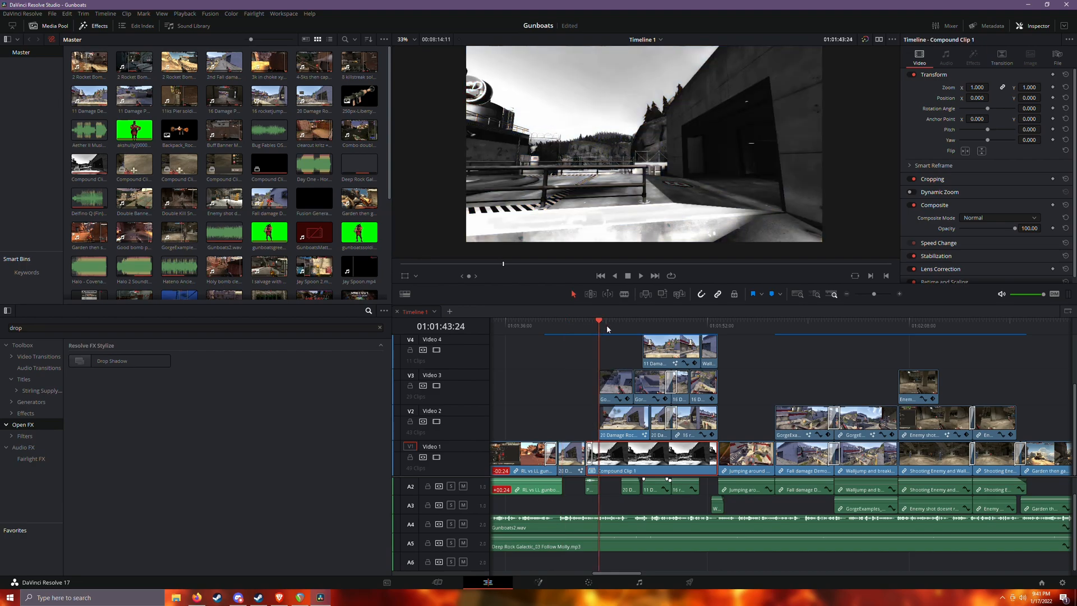
click(620, 326)
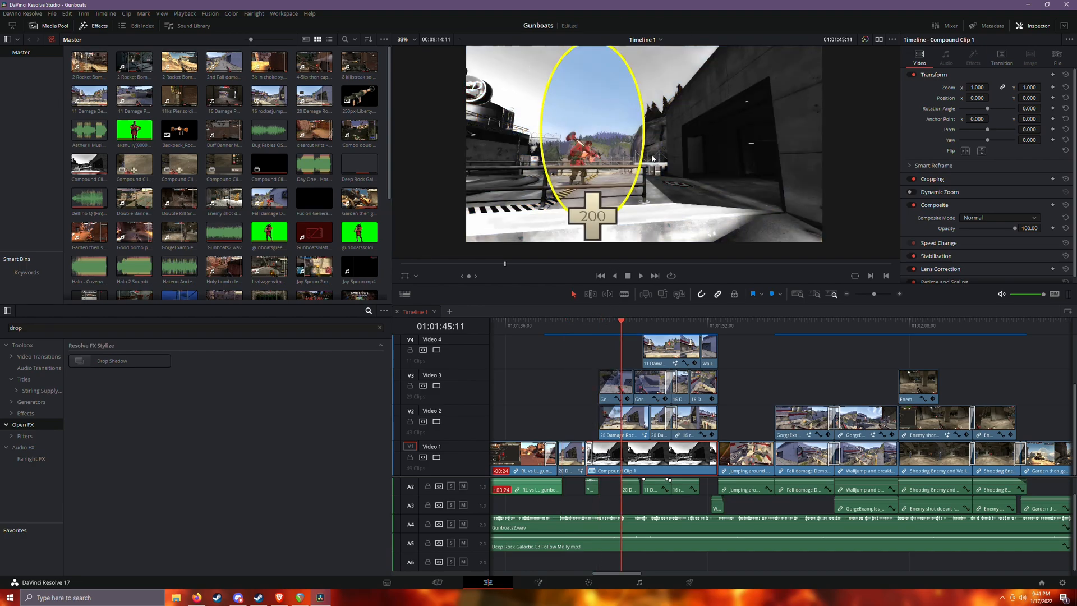
Open the first GorgeExamples_POV.mp4 clip on Video 3 in Fusion and preview its masked MediaIn1 node.
click(618, 398)
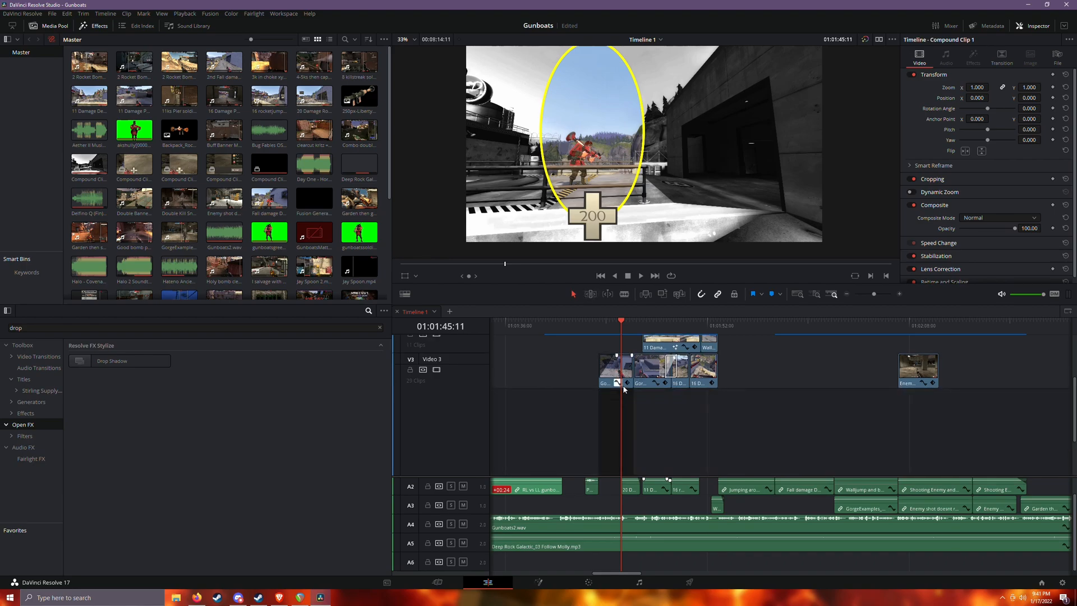
click(624, 389)
click(619, 391)
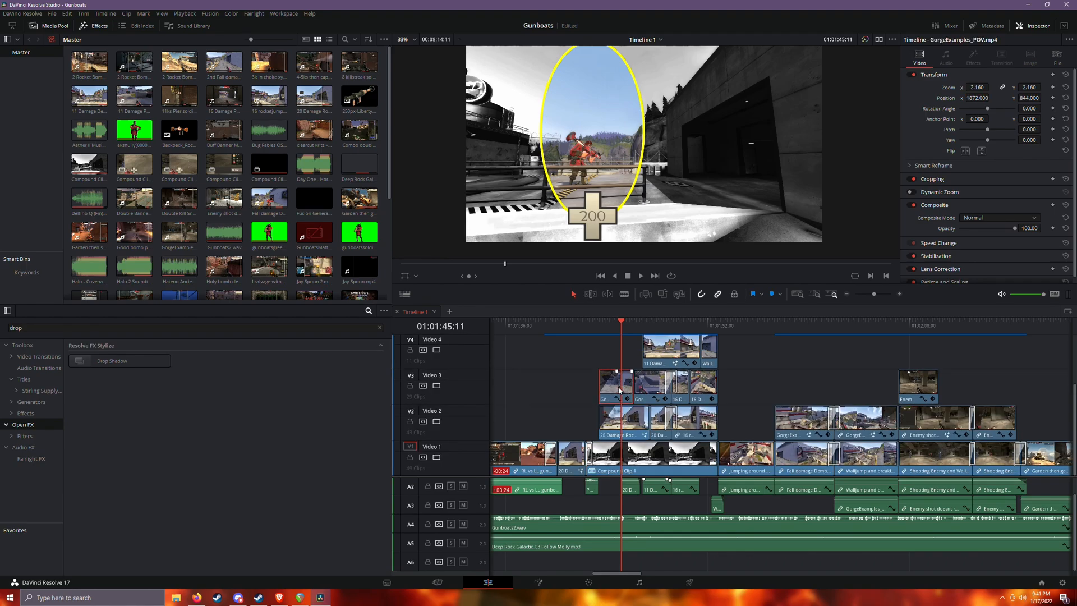
right_click(611, 392)
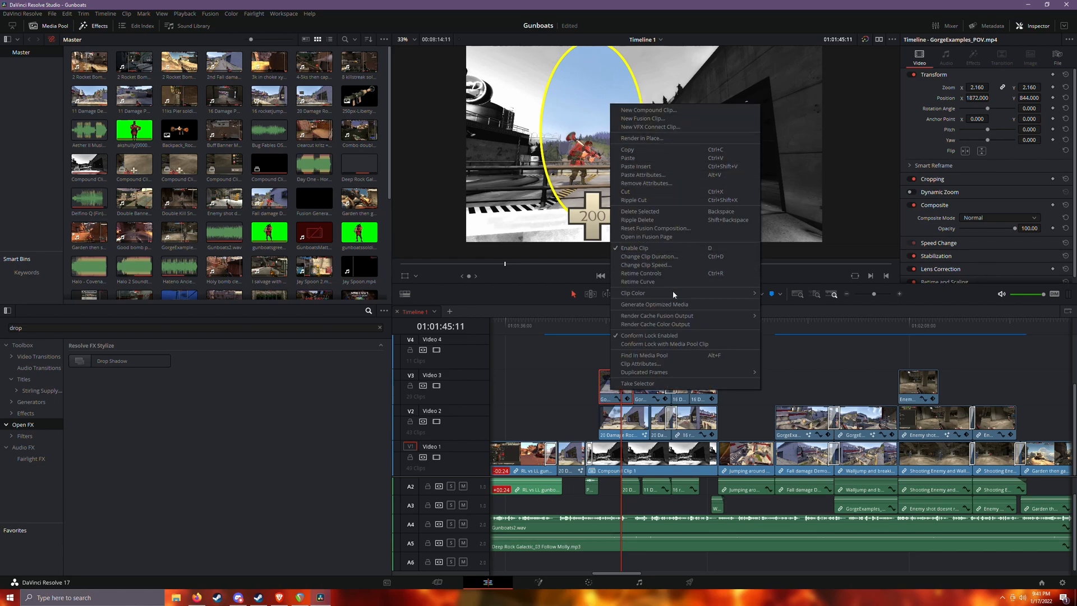
click(680, 237)
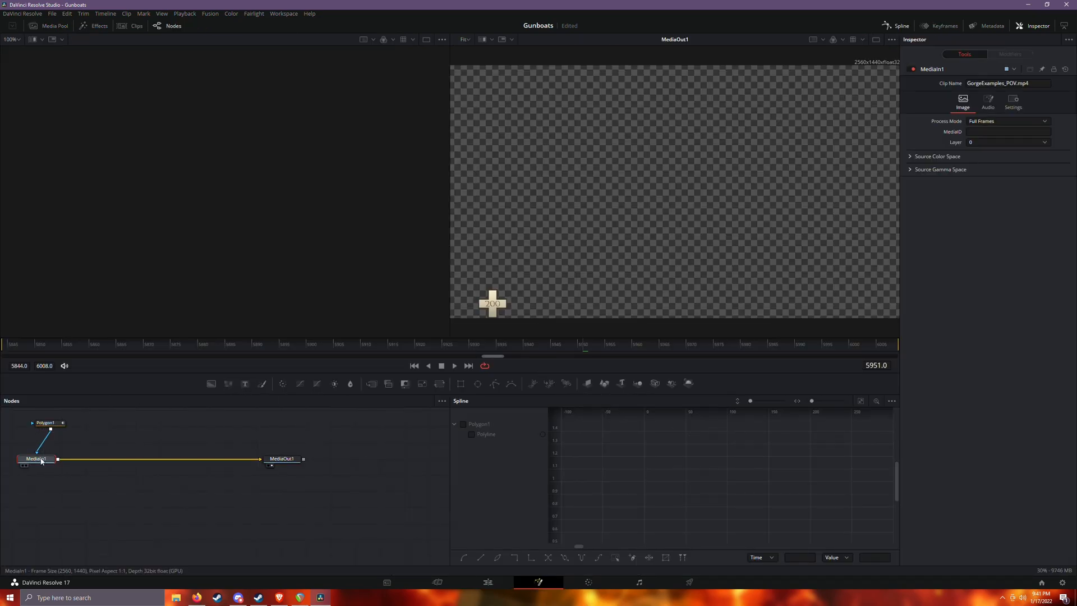
key(1)
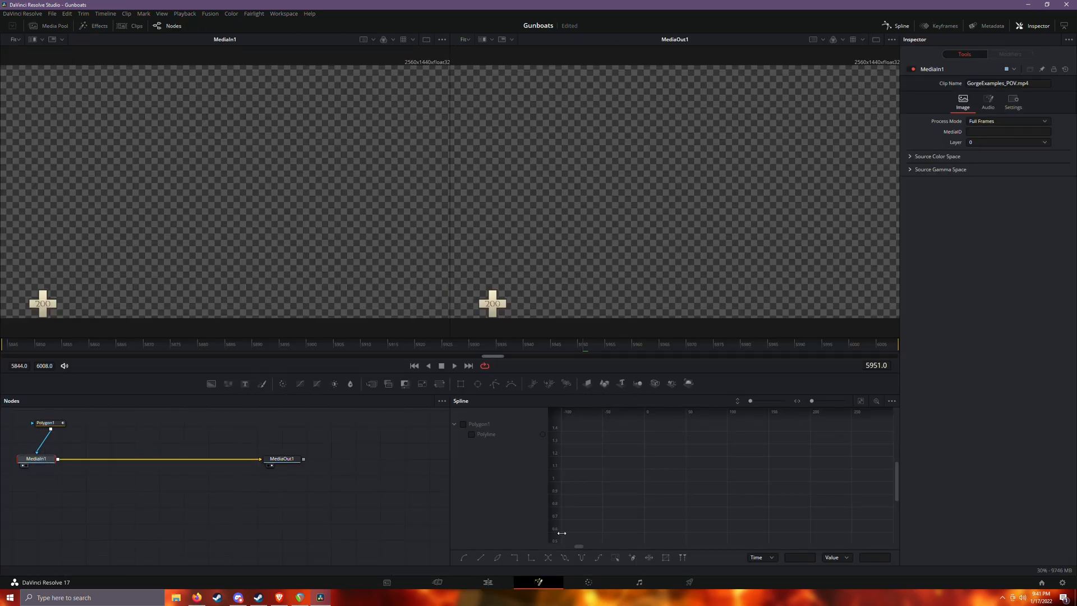
key(1)
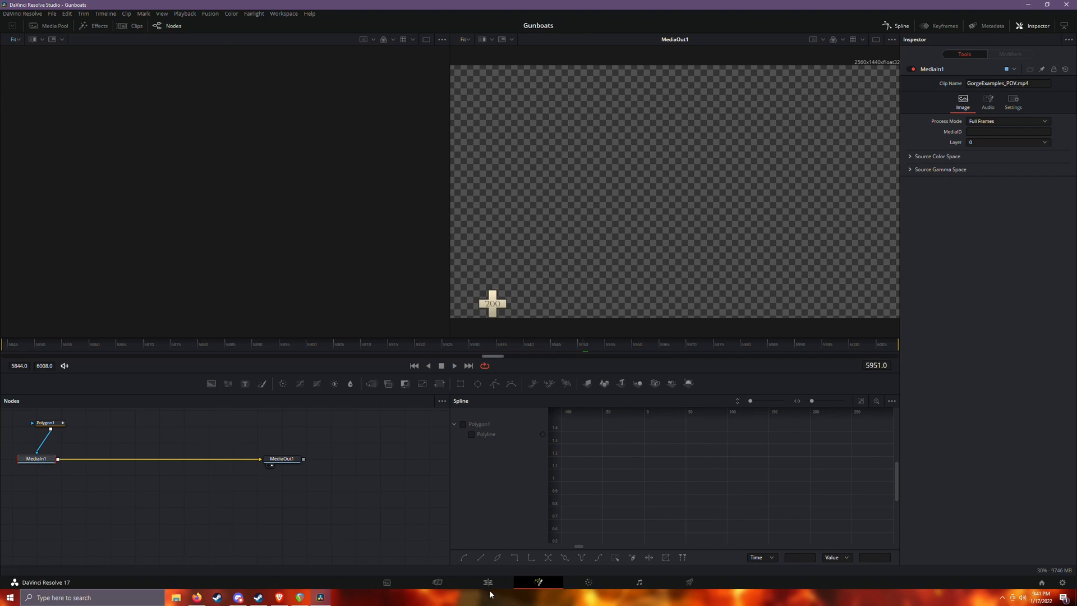
Open the 20 Damage Rocketjump Demo.mp4 clip on Video 2 in Fusion and preview its MediaIn1 node.
click(496, 583)
click(638, 431)
right_click(638, 430)
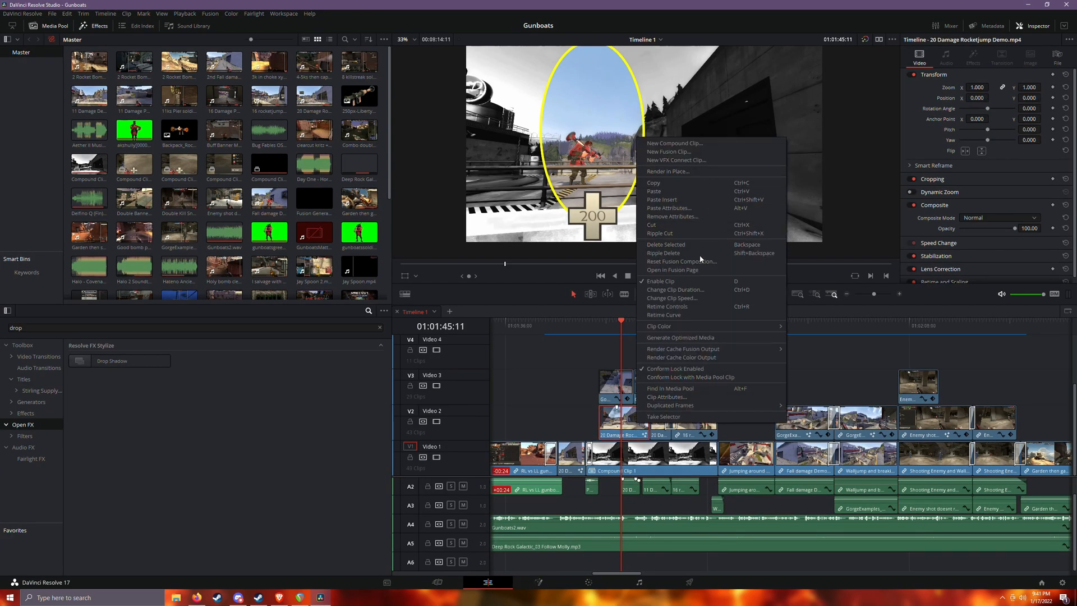
click(705, 270)
drag(235, 484, 375, 516)
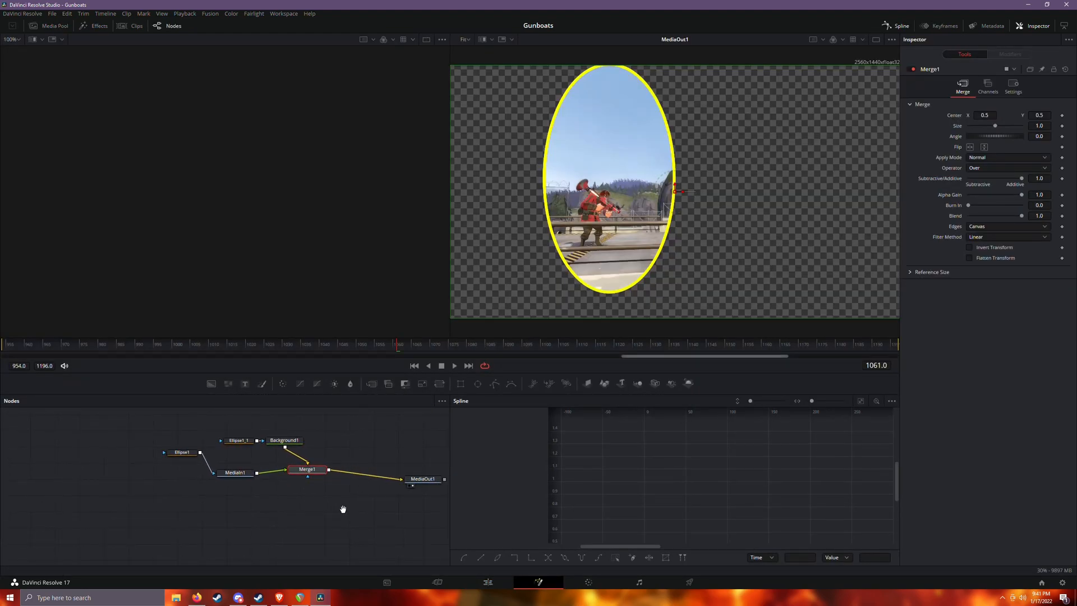
click(232, 475)
key(1)
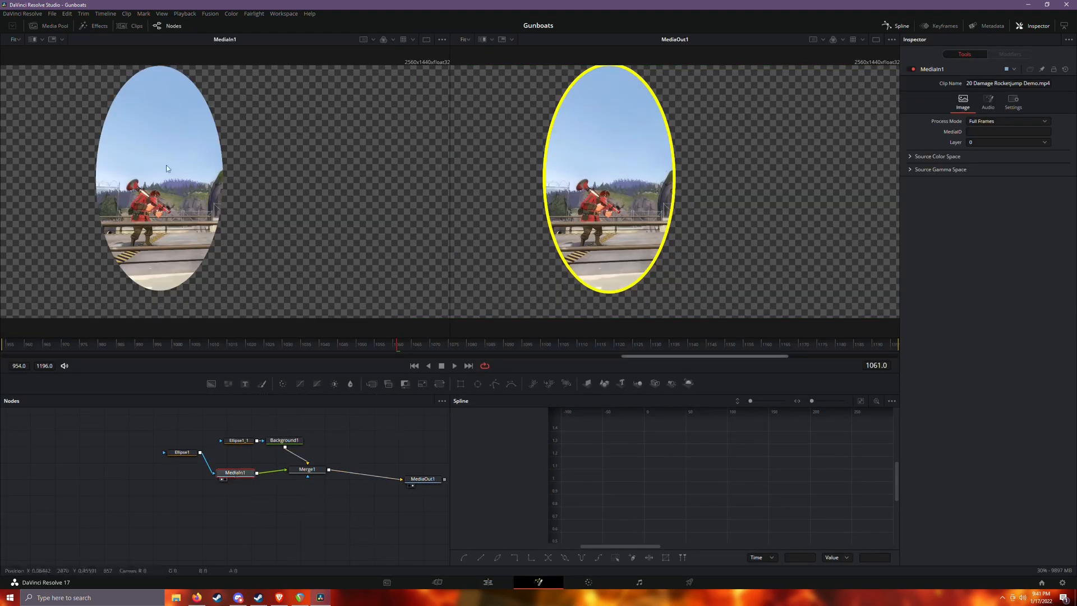
Try deleting the Ellipse1 mask from the MediaIn1 clip to show the full frame, and undo the deletion.
click(185, 455)
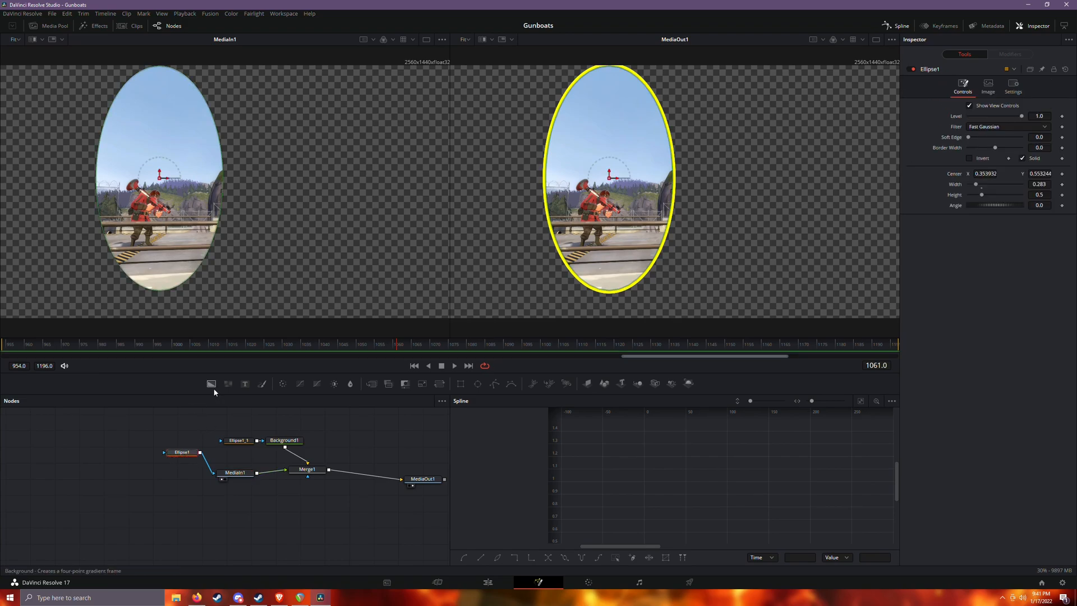
key(Delete)
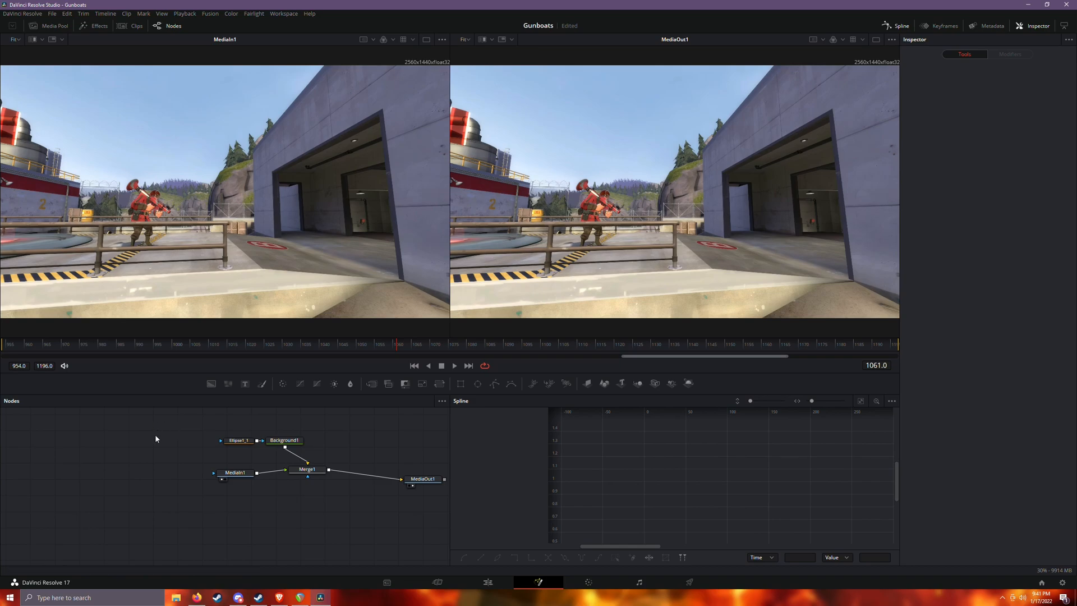
key(ctrl+z)
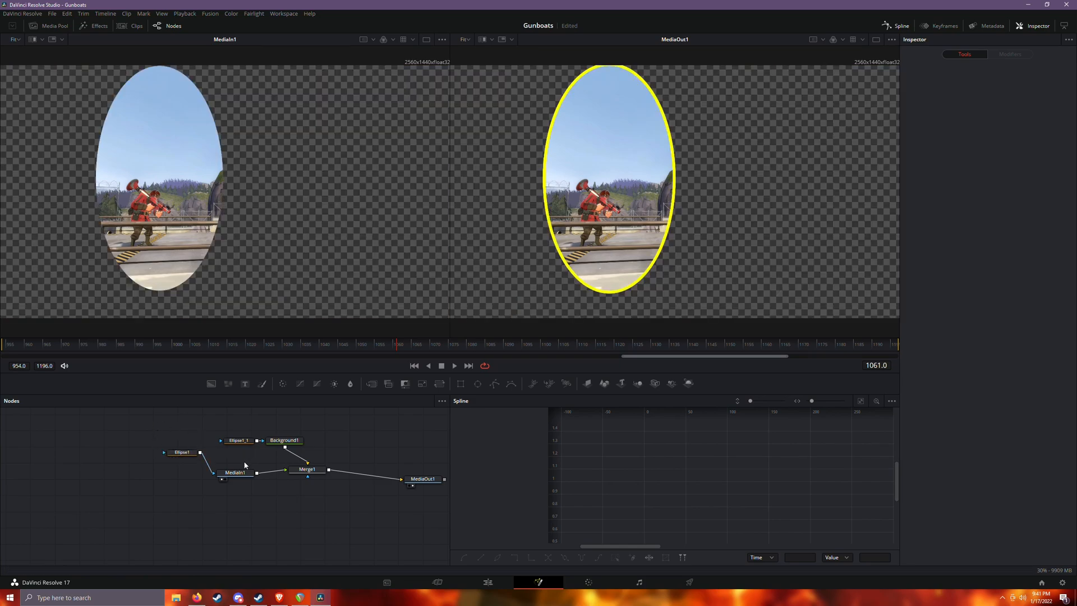
Rearrange the Ellipse1_1 and Ellipse1 nodes so each mask sits clearly ahead of the node it feeds.
drag(238, 443, 225, 426)
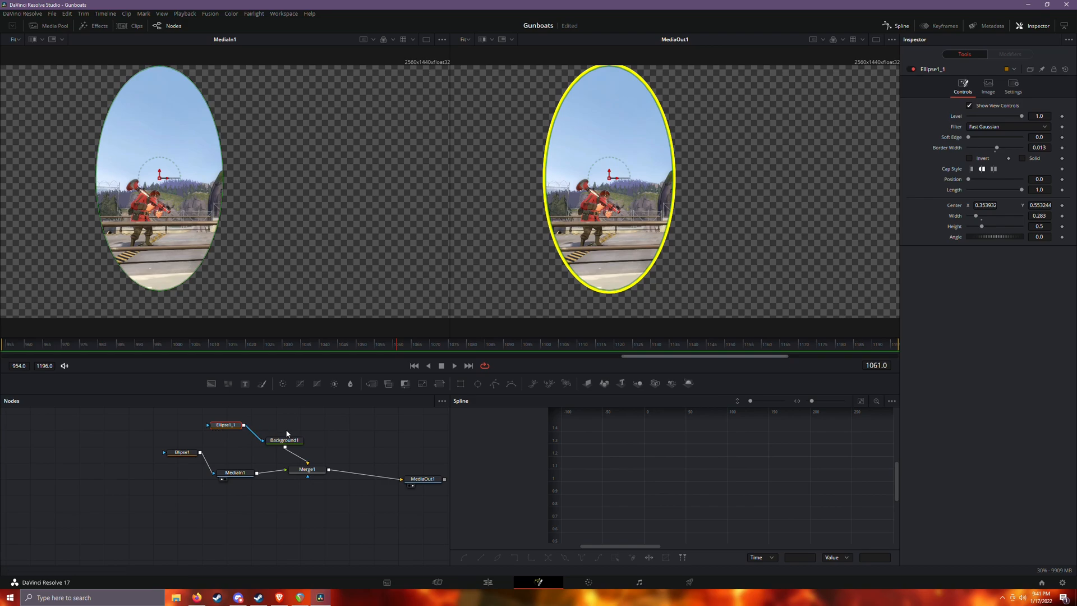
click(193, 452)
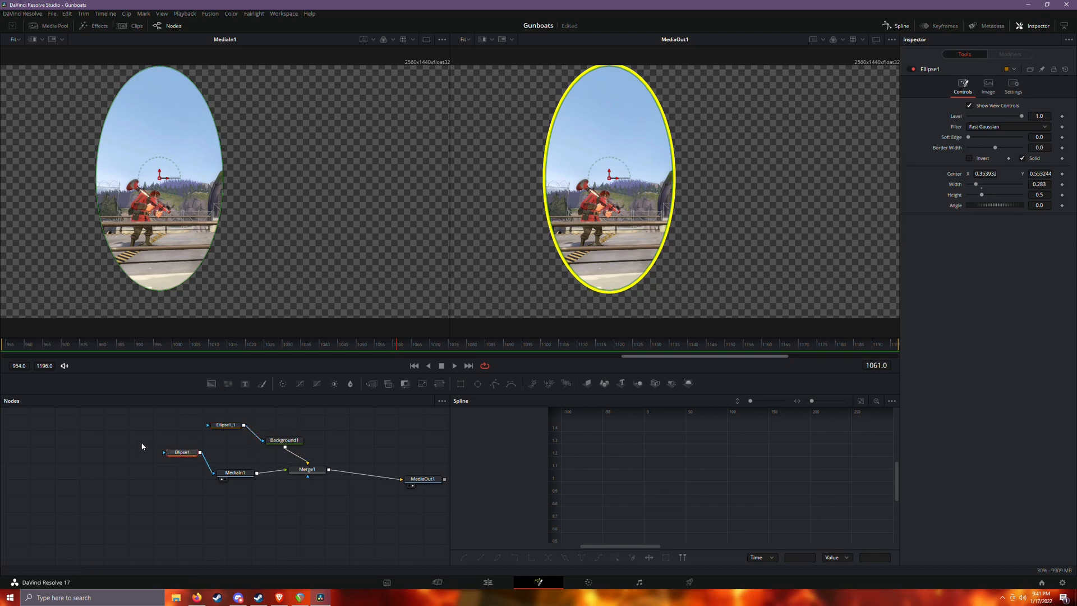
mouse_move(181, 452)
mouse_down()
mouse_move(208, 438)
mouse_move(175, 438)
mouse_up()
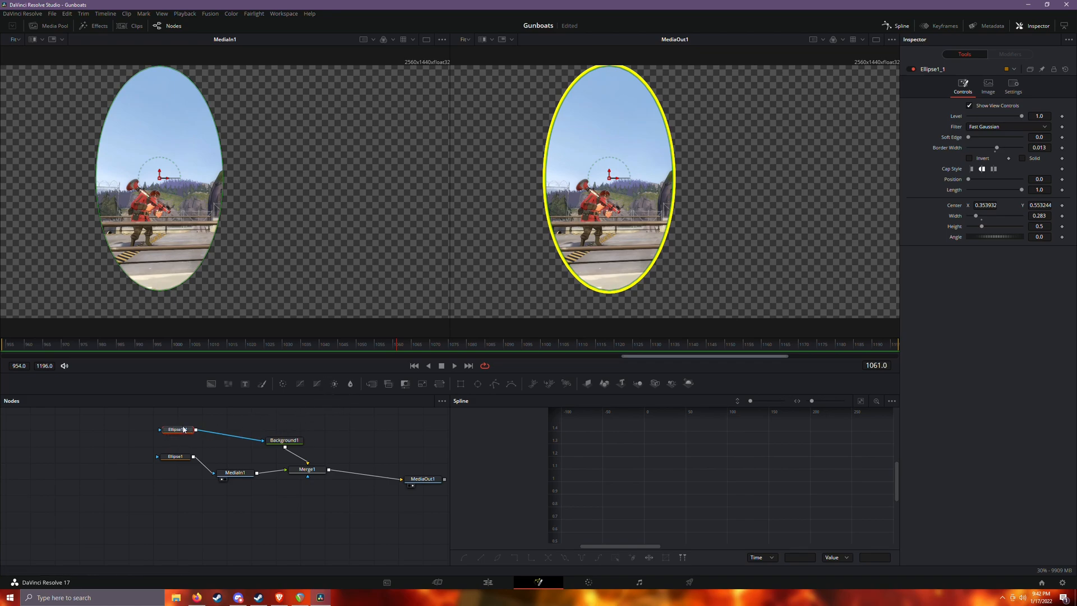
Compare the settings of the Ellipse1 and Ellipse1_1 masks and examine the yellow outline in the output preview.
click(176, 457)
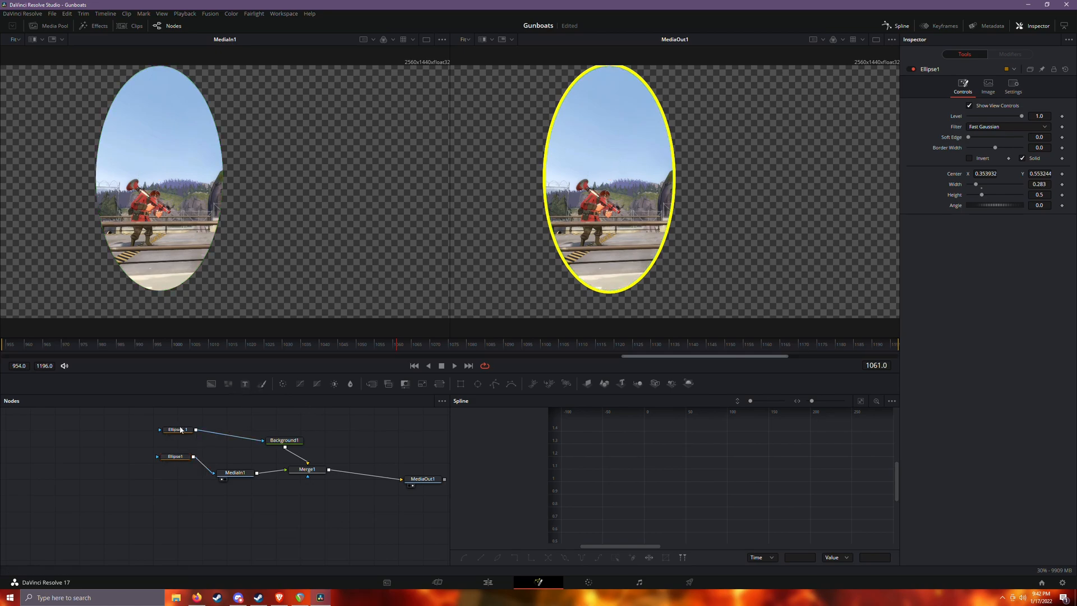
click(178, 428)
scroll(646, 152, down, 1)
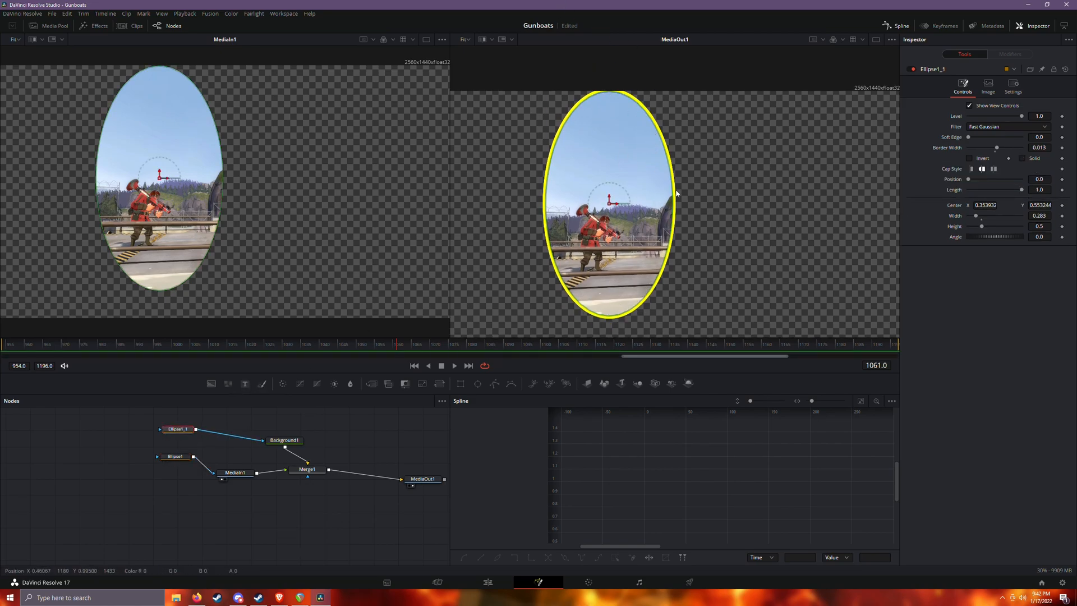
scroll(664, 140, down, 2)
scroll(633, 95, up, 1)
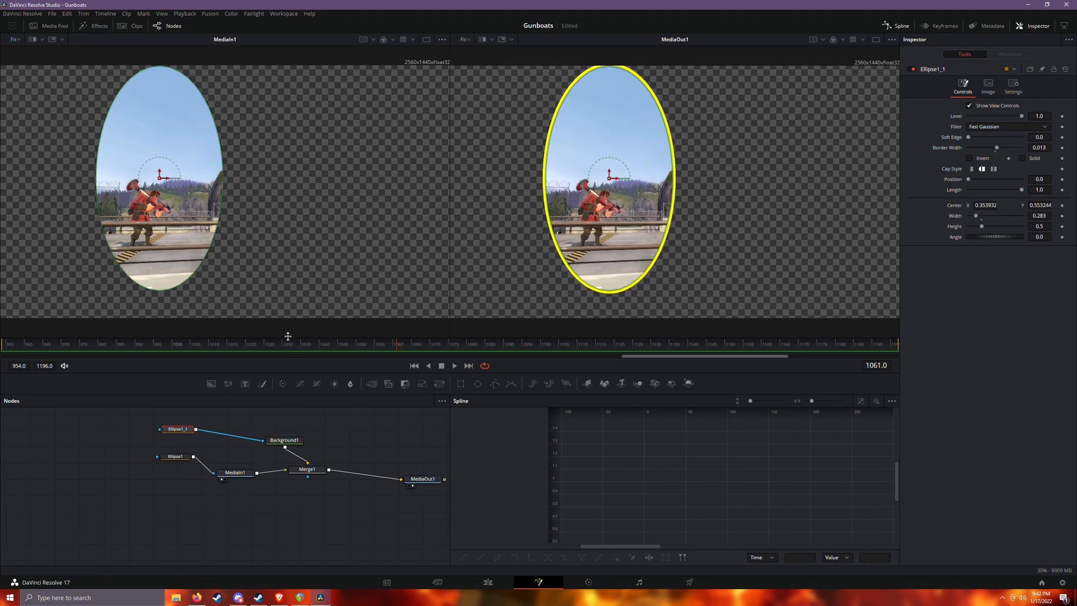
scroll(611, 197, down, 1)
scroll(547, 212, up, 2)
scroll(314, 235, down, 2)
scroll(239, 195, up, 2)
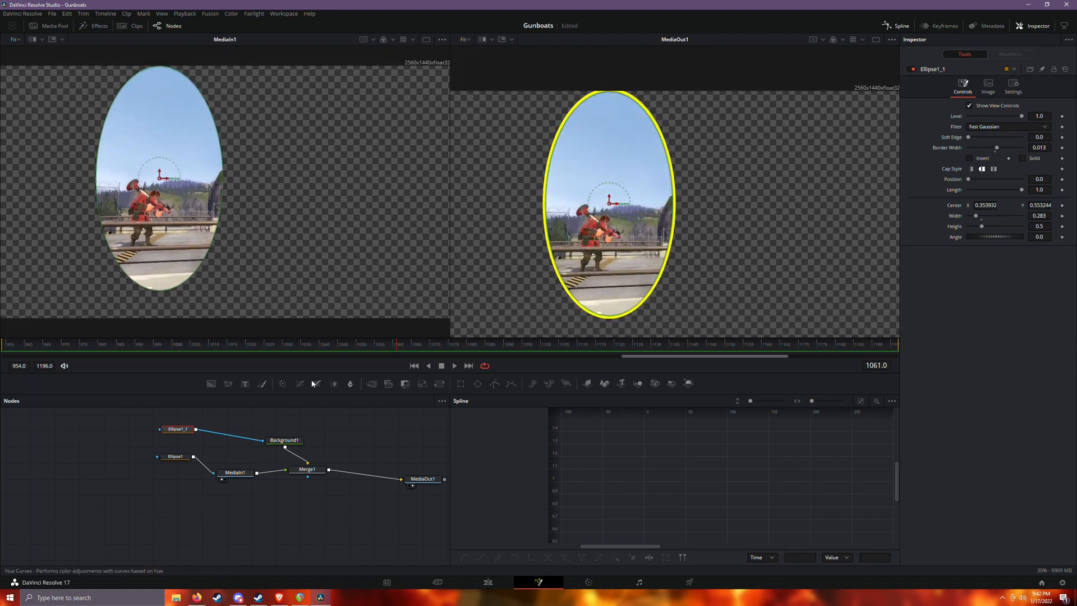
Align Background1 with Ellipse1_1 and MediaIn1 with Ellipse1 in the node graph, and select the Ellipse1 mask.
drag(285, 438, 278, 423)
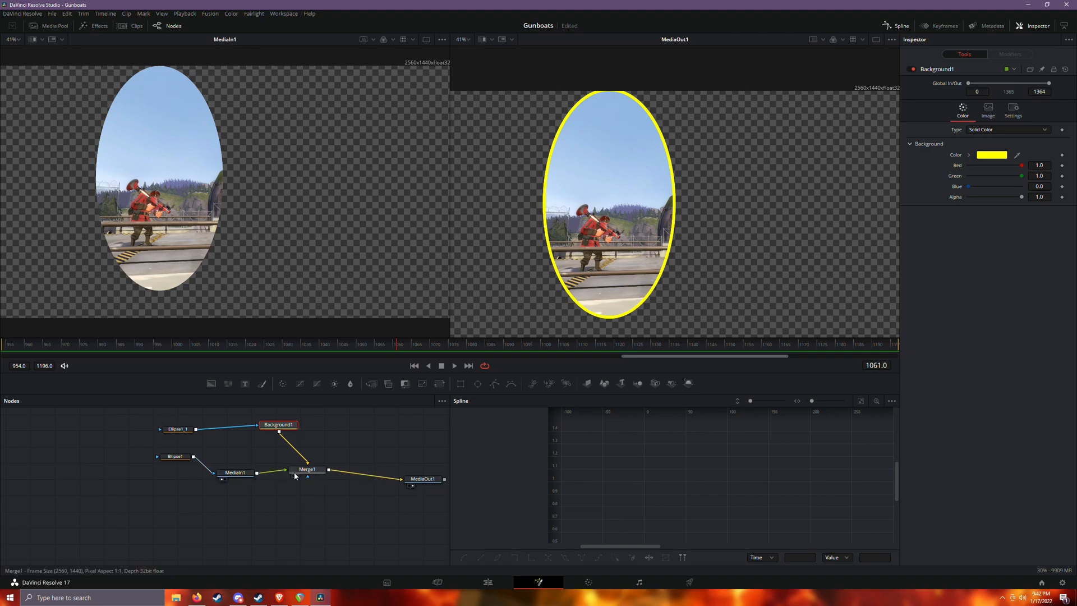
click(173, 456)
drag(231, 476, 234, 462)
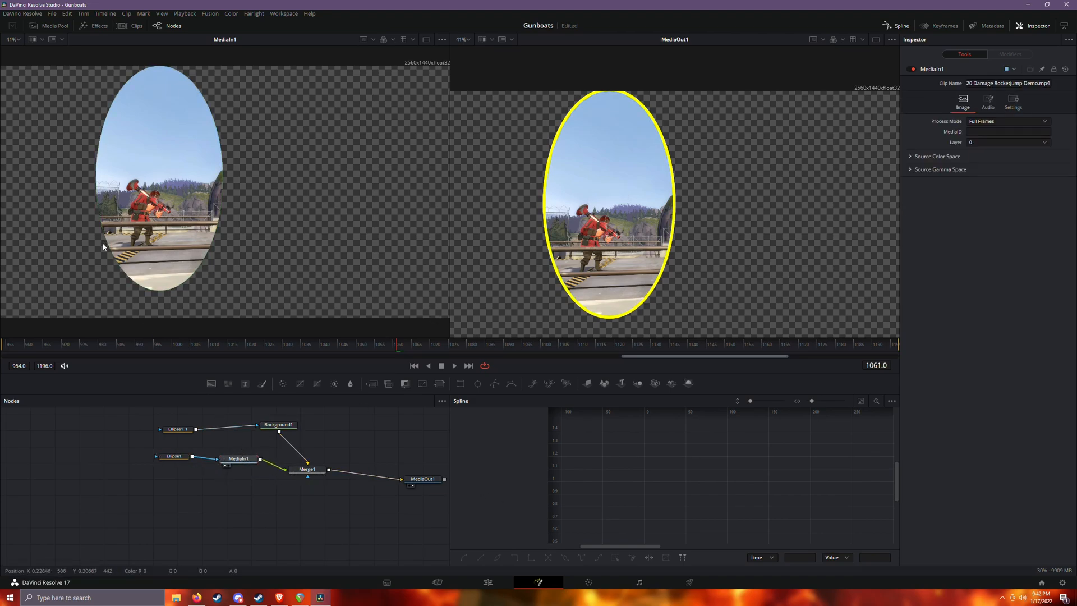
click(177, 457)
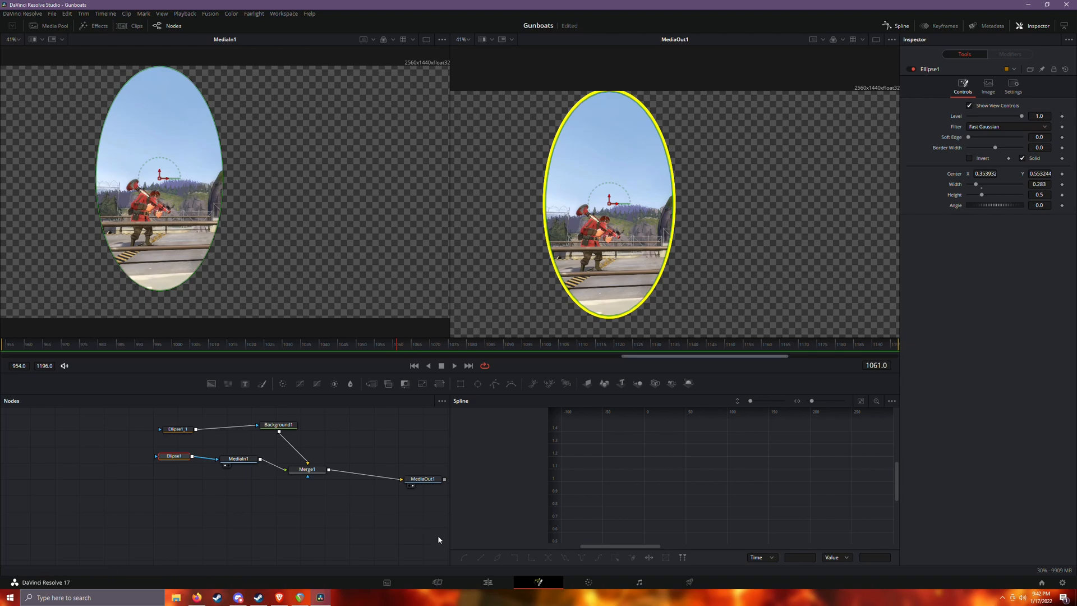
Play the damage demo section on the edit timeline, return to 01:01:44:30 and select Compound Clip 1.
click(488, 581)
key(space)
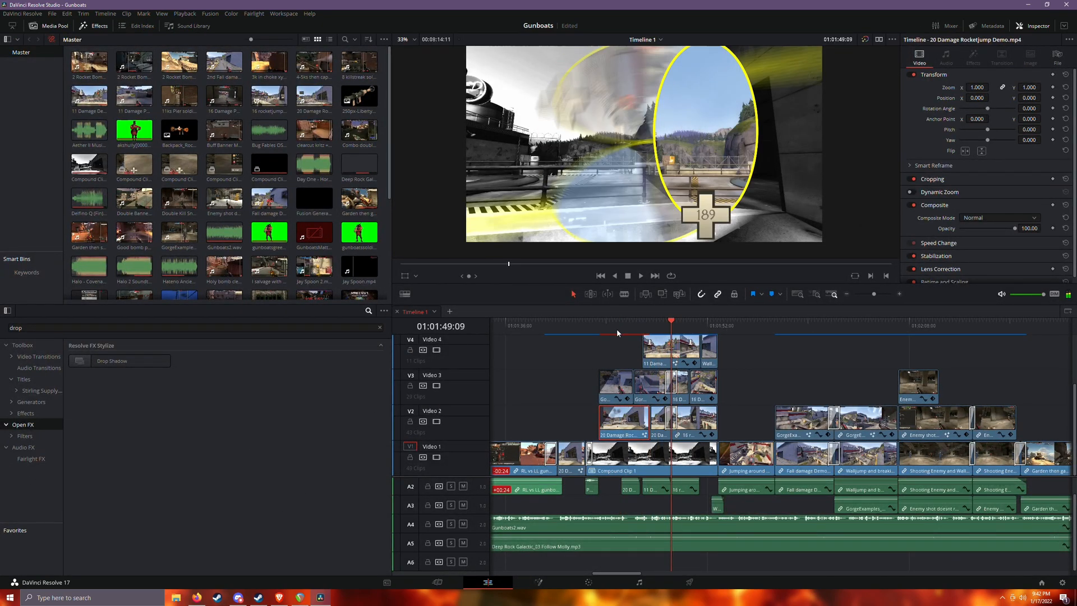
click(613, 326)
click(680, 473)
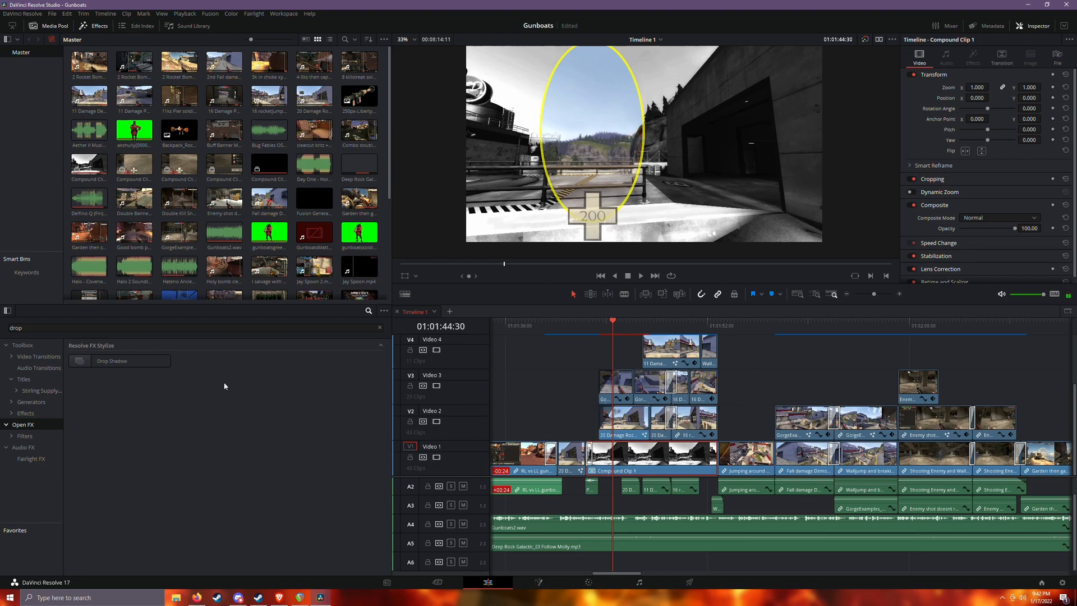
Clear the effects search and browse the Open FX effects from the blur group down to the texture group.
click(380, 327)
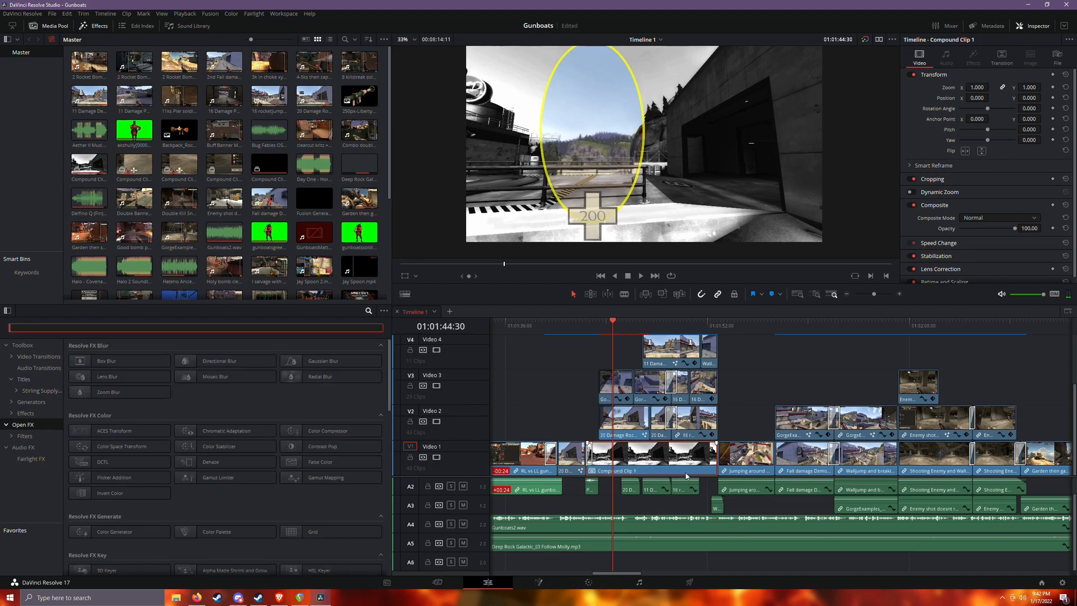
right_click(685, 470)
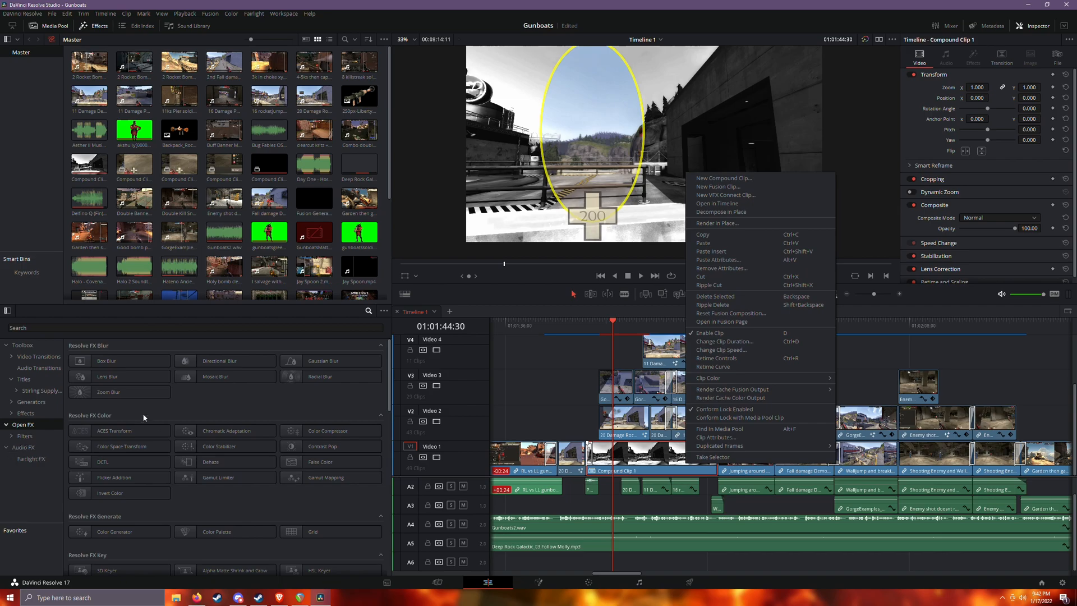
click(176, 399)
scroll(247, 426, down, 3)
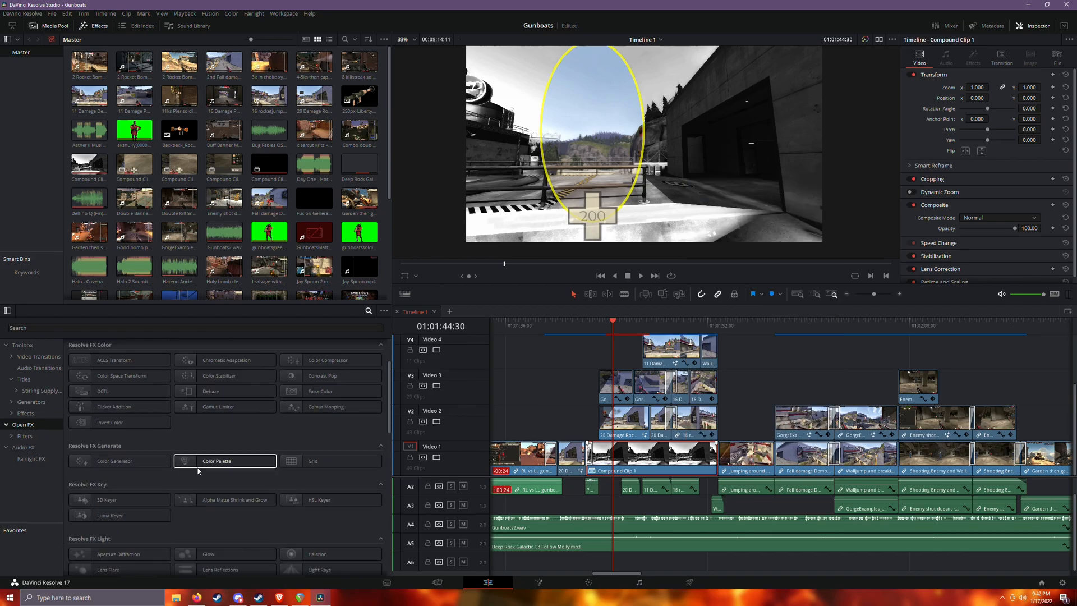
scroll(220, 474, down, 3)
scroll(236, 449, down, 2)
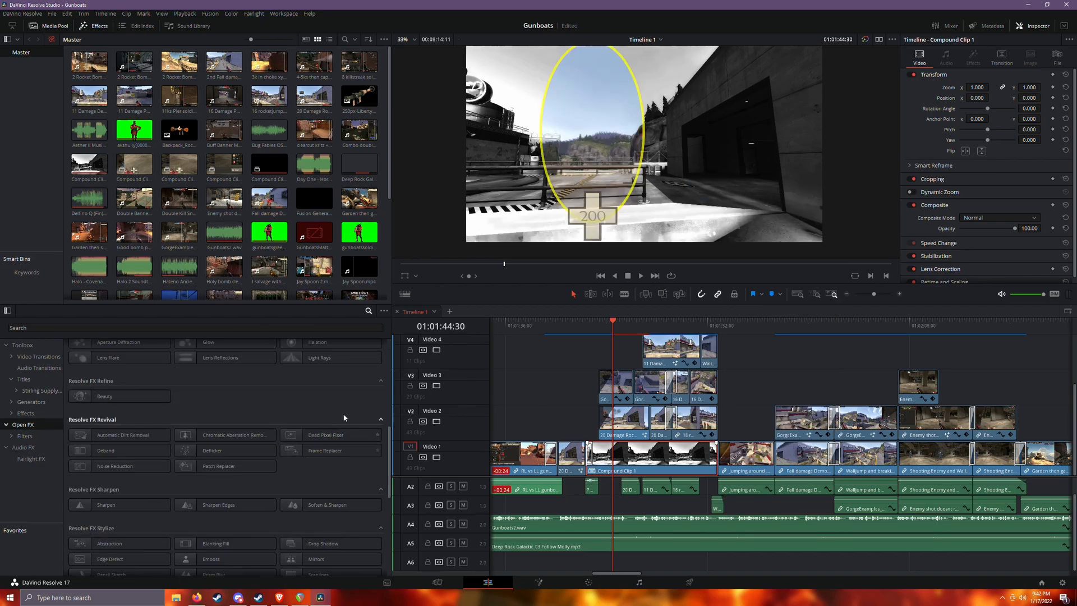
scroll(368, 473, down, 3)
Place the playhead at 01:01:42:58, where only the black-and-white background shows, and open Compound Clip 1 for color grading.
right_click(647, 463)
click(588, 583)
click(588, 582)
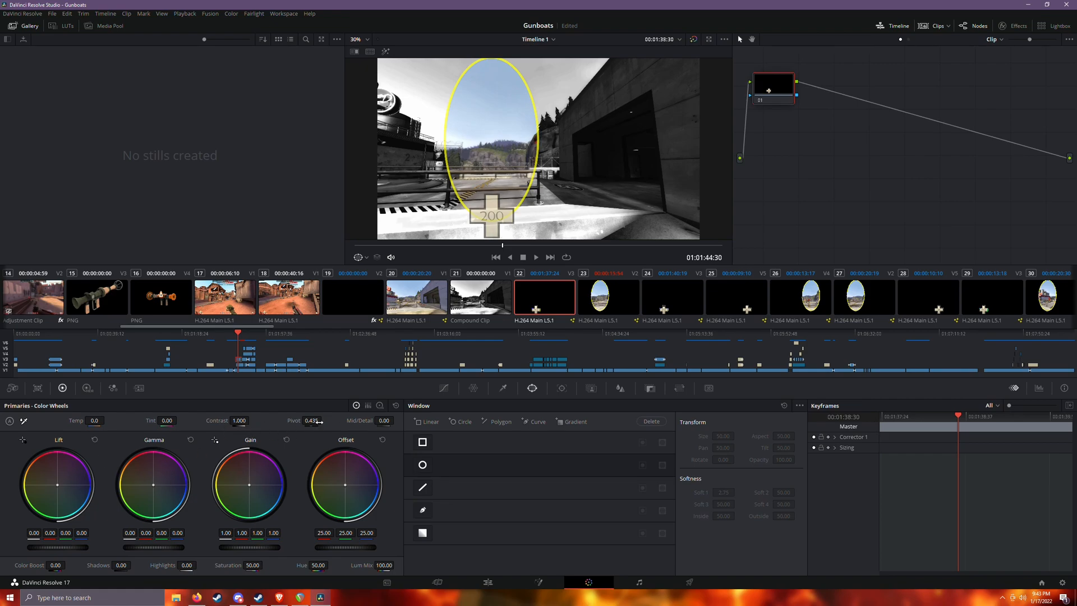
key(shift+4)
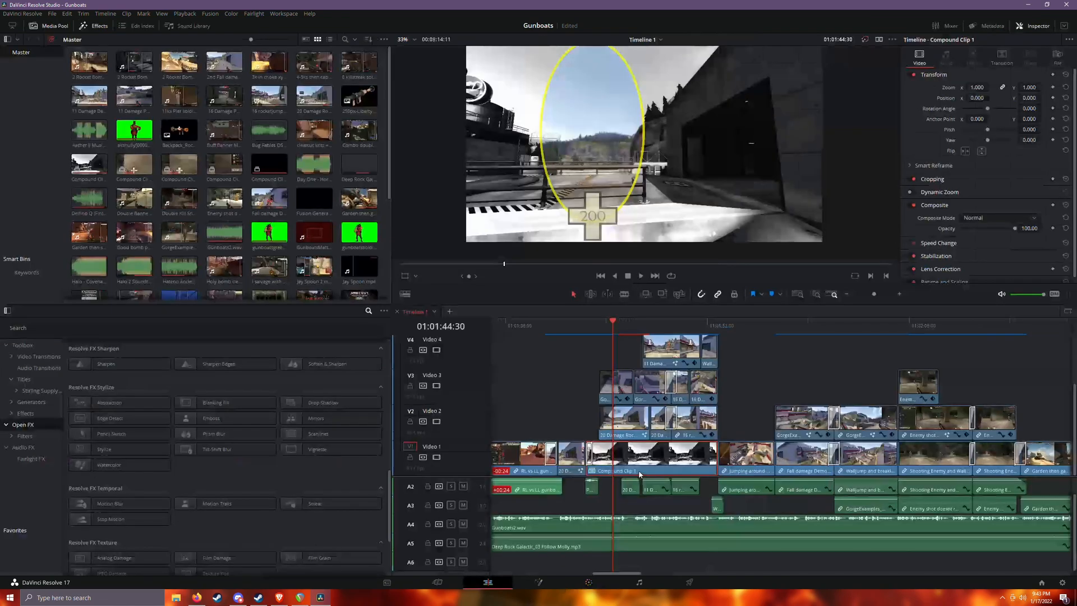
drag(601, 323, 593, 324)
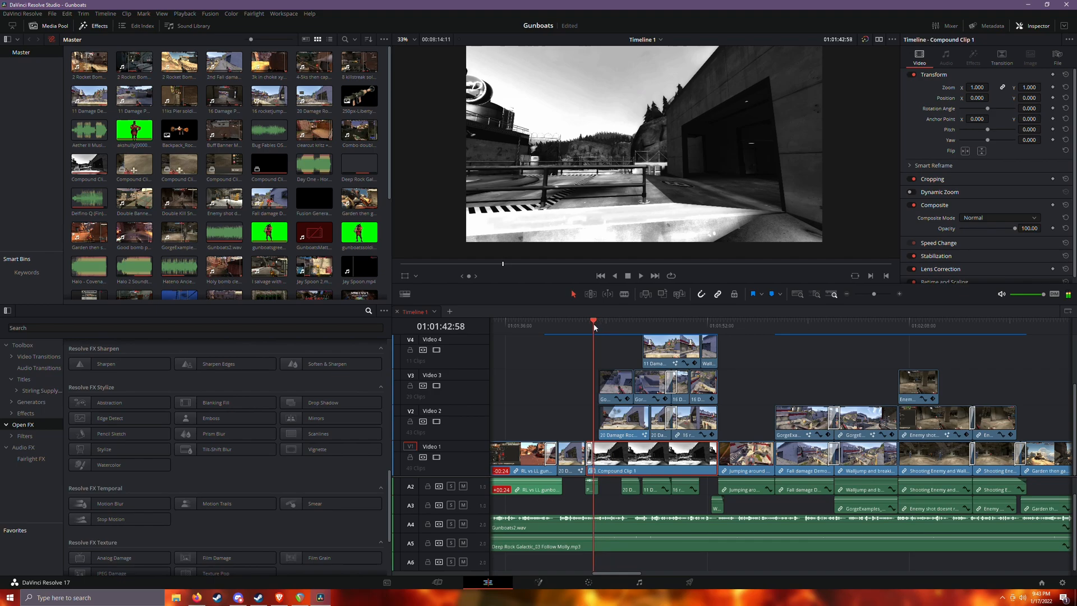
click(589, 582)
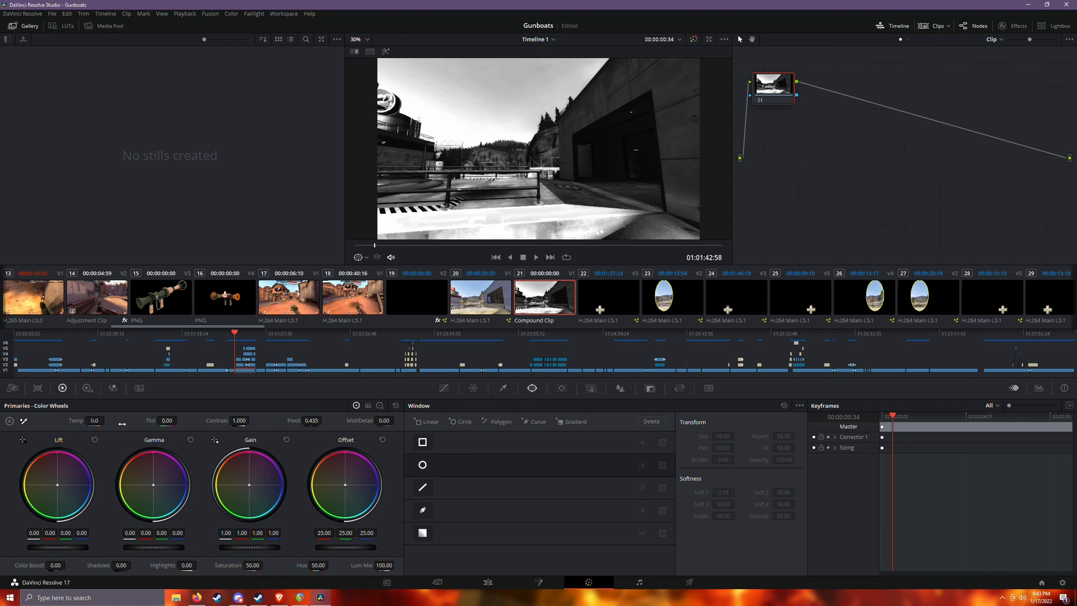
Try raising Compound Clip 1's color temperature to 3950, and undo the change.
drag(89, 420, 119, 420)
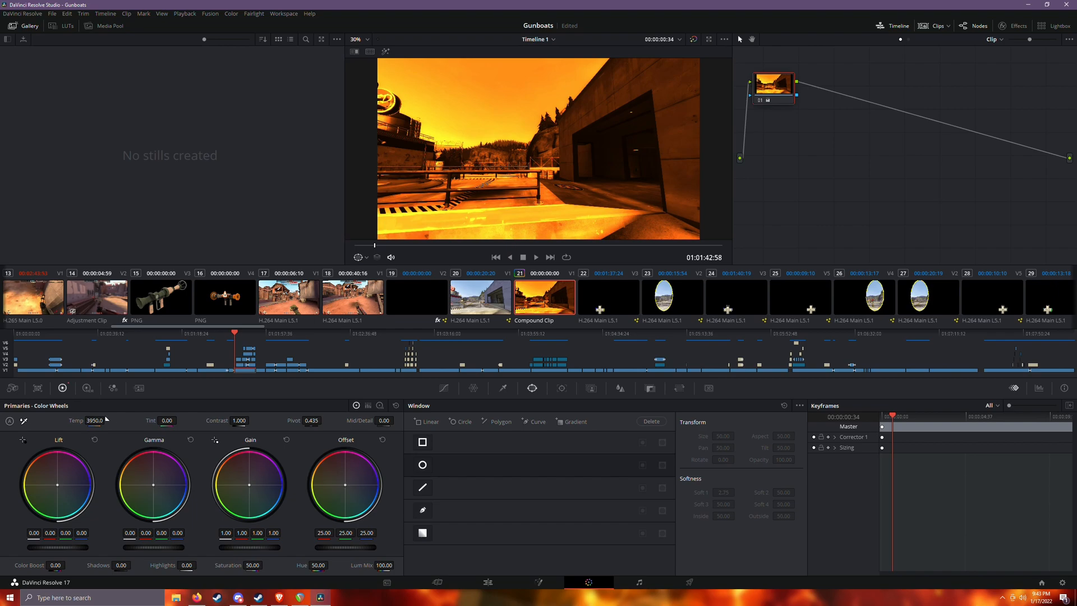
key(ctrl+z)
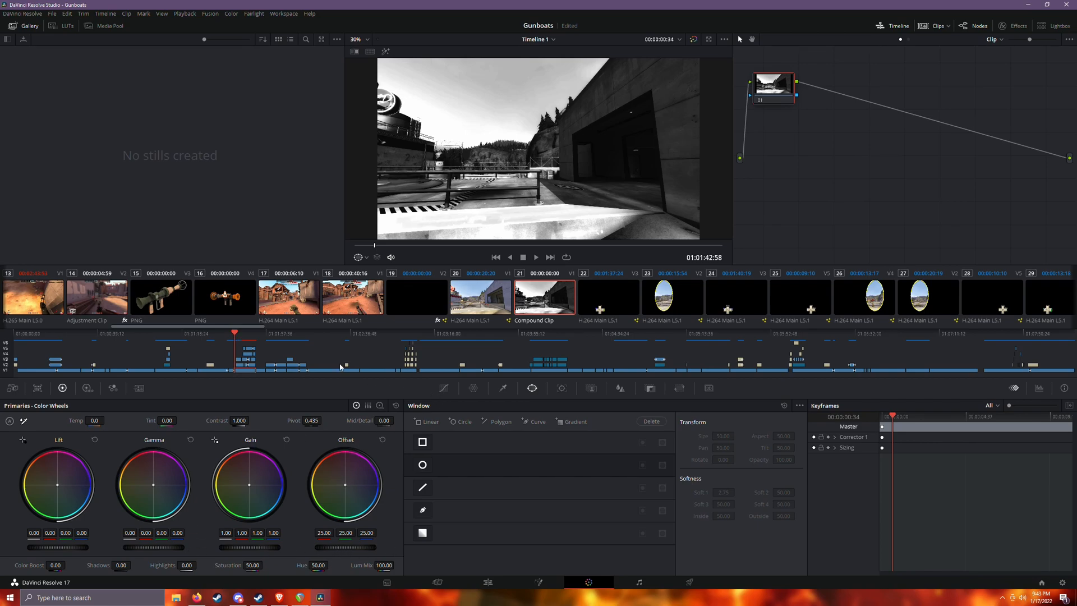
scroll(557, 193, down, 2)
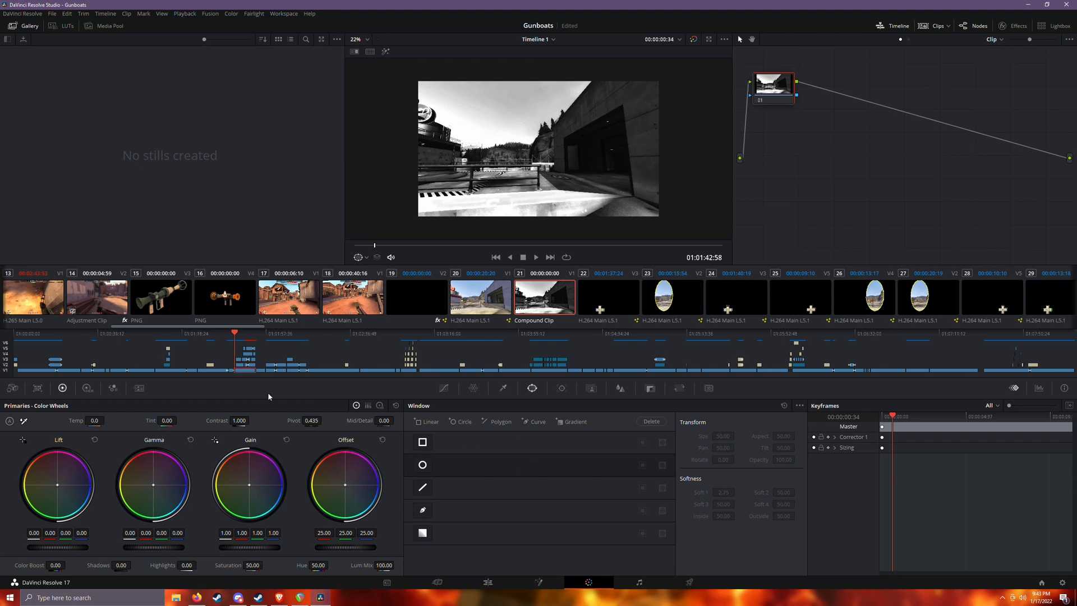
Return to the edit timeline and review the masked ovals at 01:01:46:09 and 01:01:48:07.
click(488, 582)
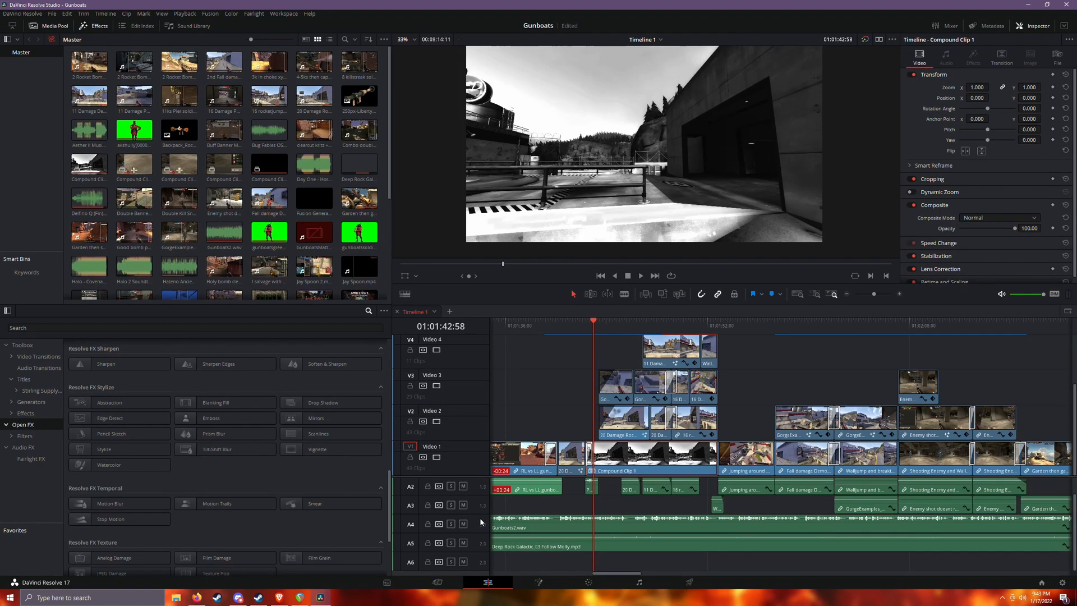
drag(597, 325, 633, 326)
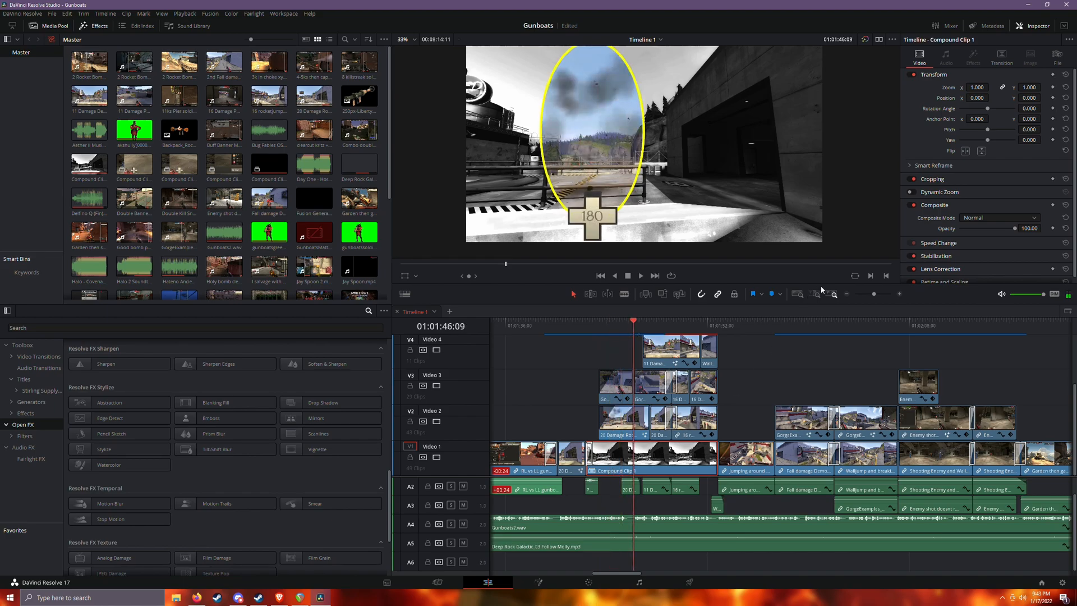
click(900, 292)
click(828, 325)
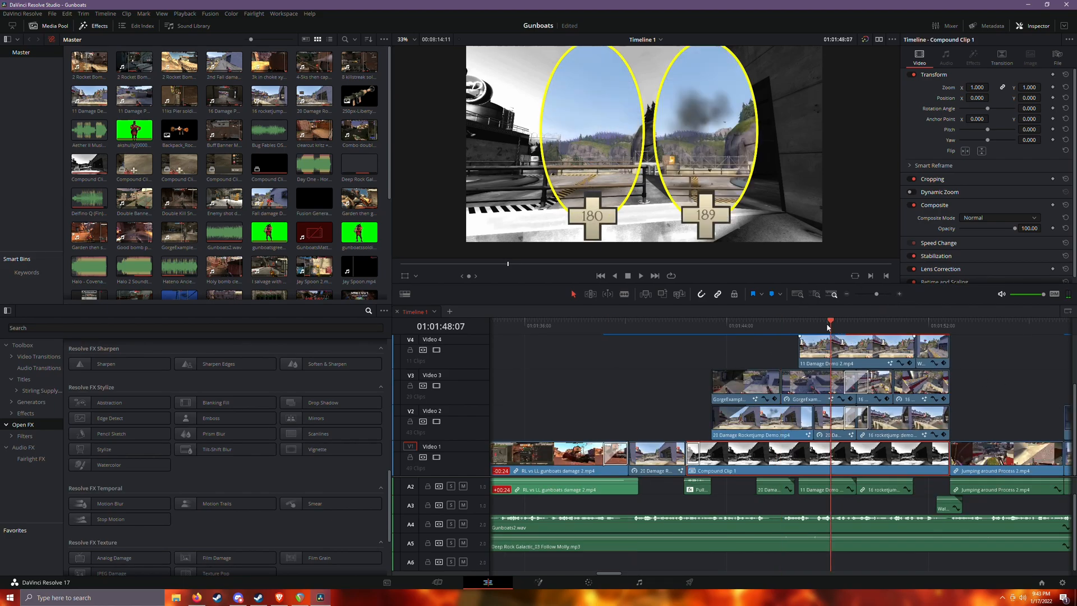
Inspect the transforms of 11 Damage POV.mp4 on Video 5 and 20 Damage Rocketjump Demo.mp4 on Video 2, with the playhead at 01:01:45:11.
scroll(847, 393, up, 3)
right_click(873, 386)
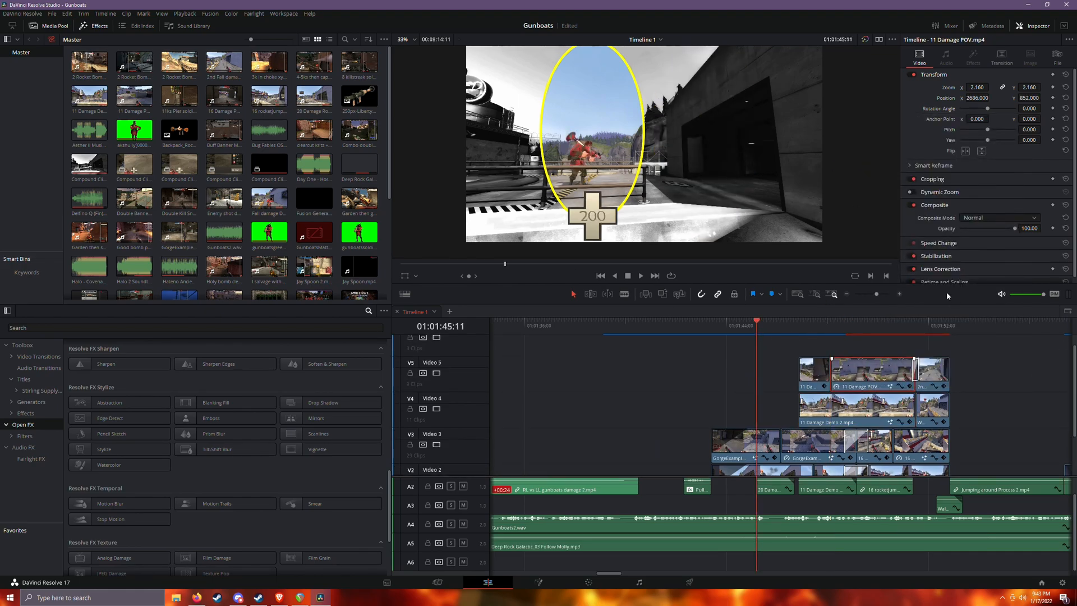
click(899, 294)
scroll(694, 404, down, 3)
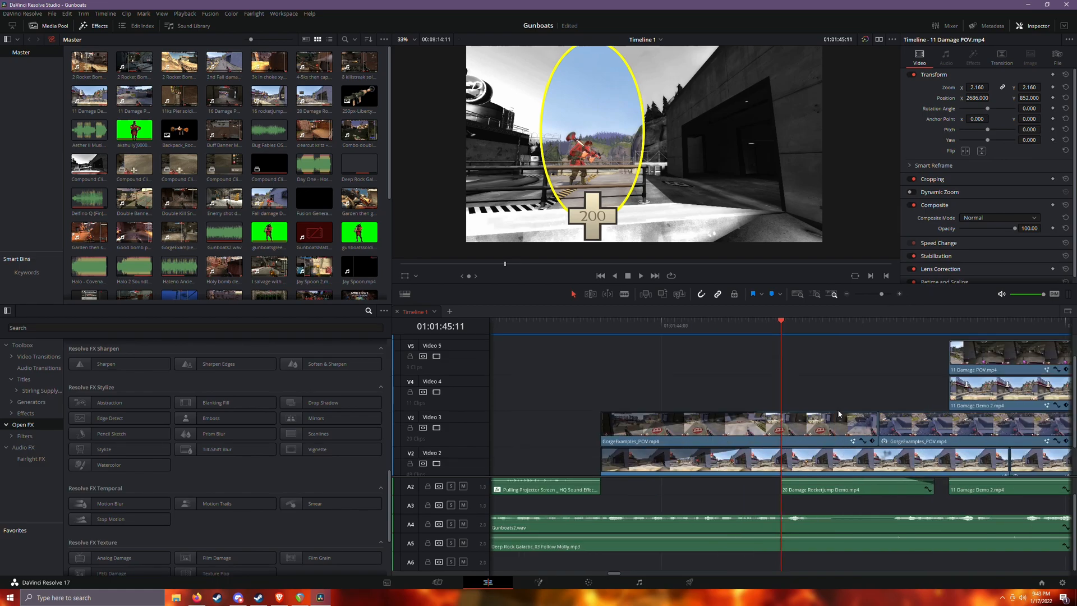
click(695, 404)
click(682, 428)
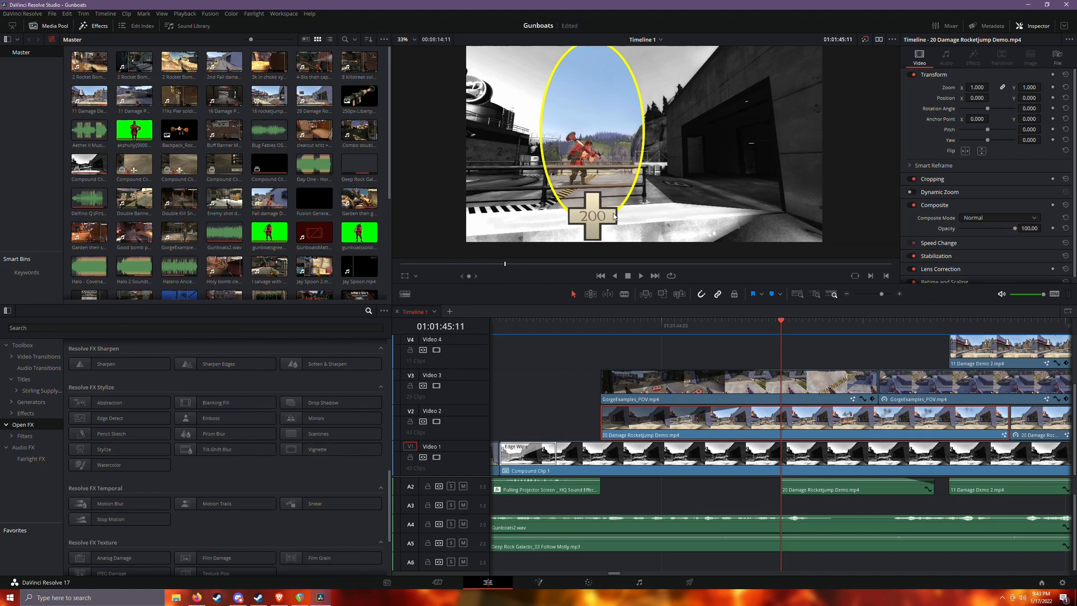
Review the reveal of the yellow-outlined ovals over the black-and-white background, ending with the playhead at 01:01:47:27.
drag(801, 321, 778, 328)
drag(781, 321, 686, 324)
click(847, 293)
click(791, 321)
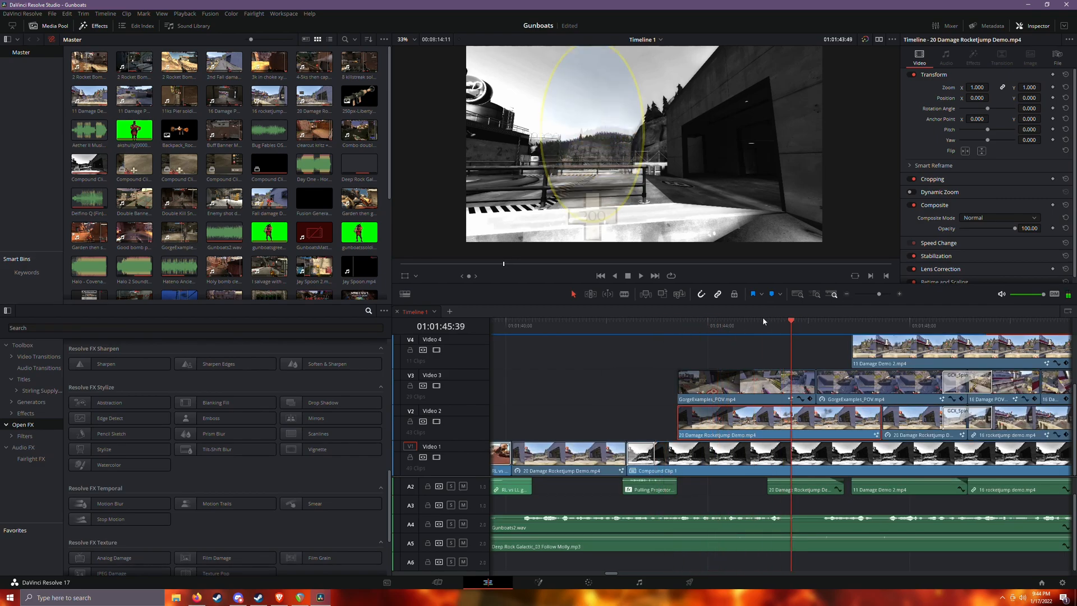
click(847, 294)
drag(796, 324, 827, 328)
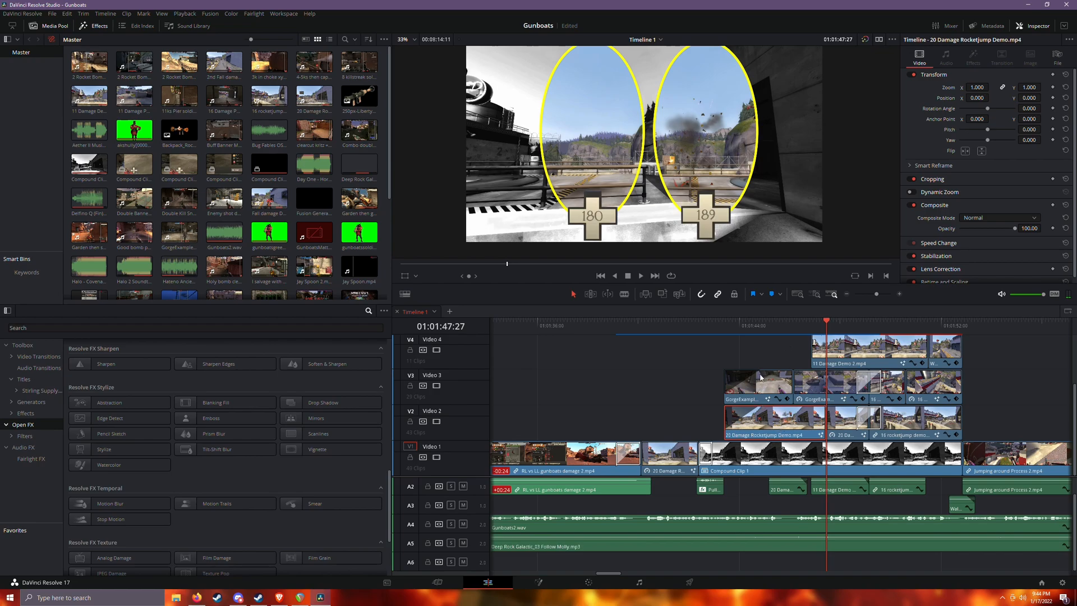
scroll(197, 52, down, 5)
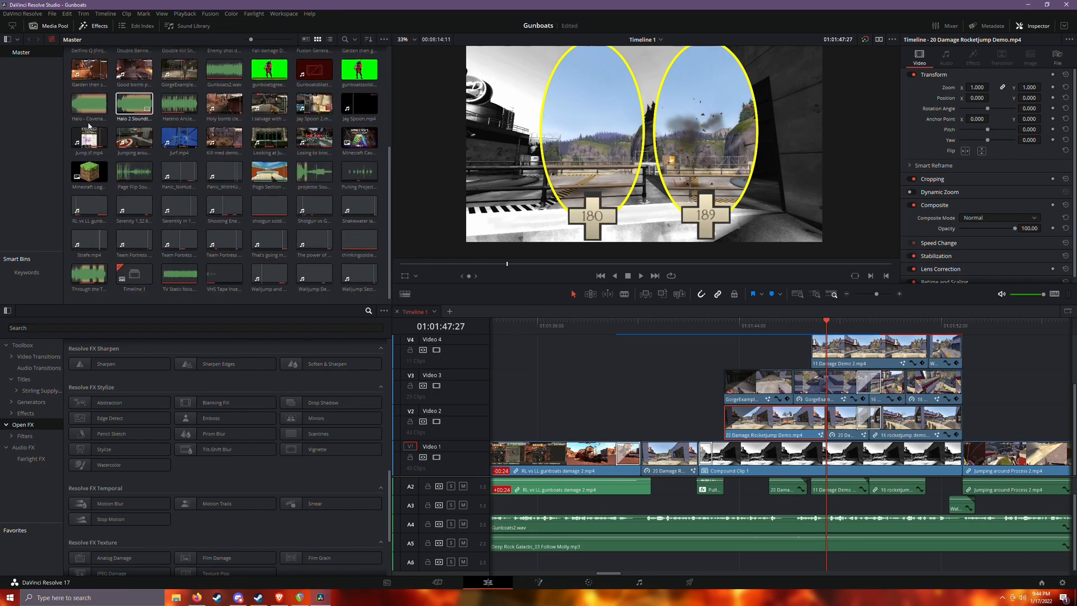
scroll(413, 173, down, 1)
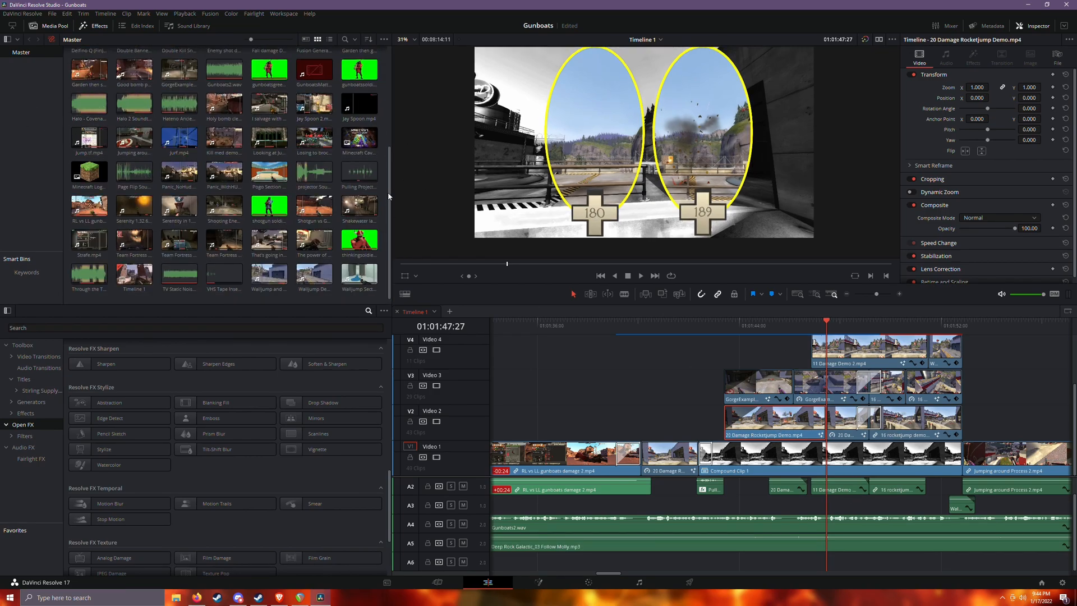
drag(388, 191, 395, 105)
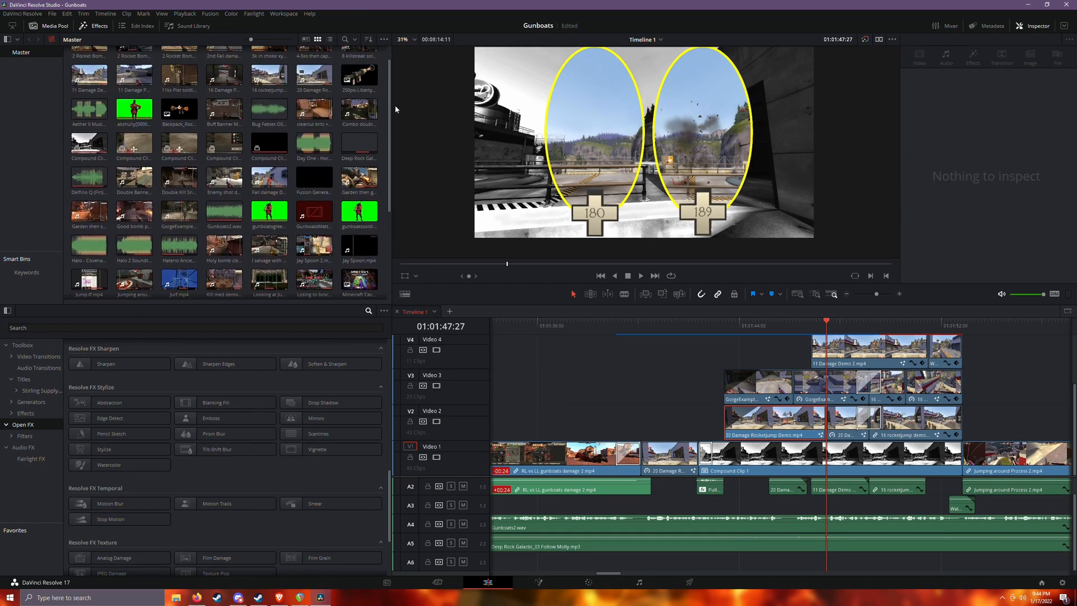
Place the playhead at 01:01:50:13 and inspect the transform of 11 Damage Demo 2.mp4 on Video 4.
click(899, 294)
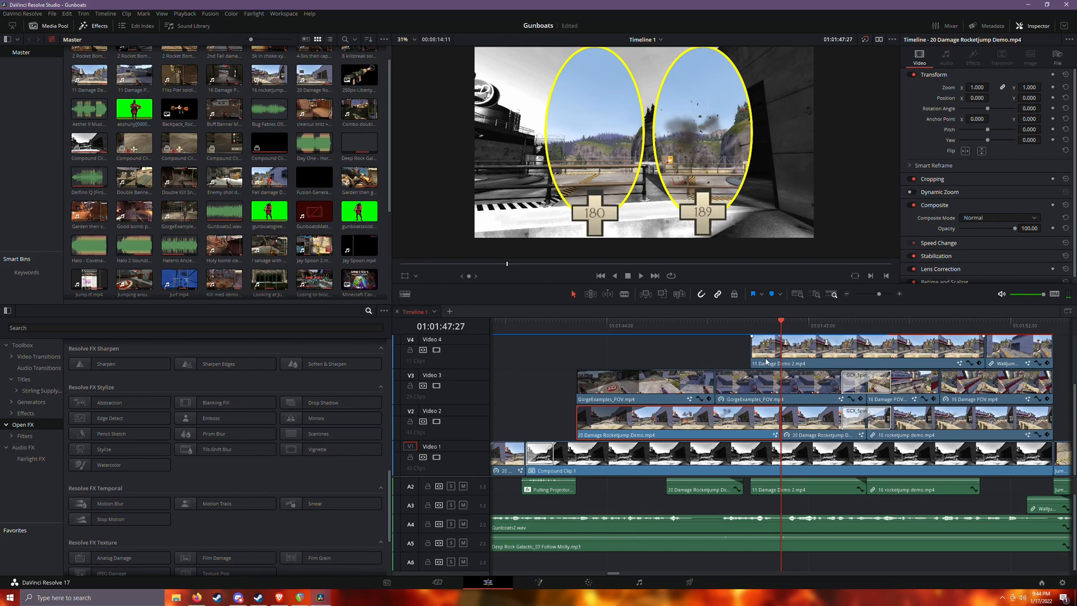
drag(757, 329, 921, 328)
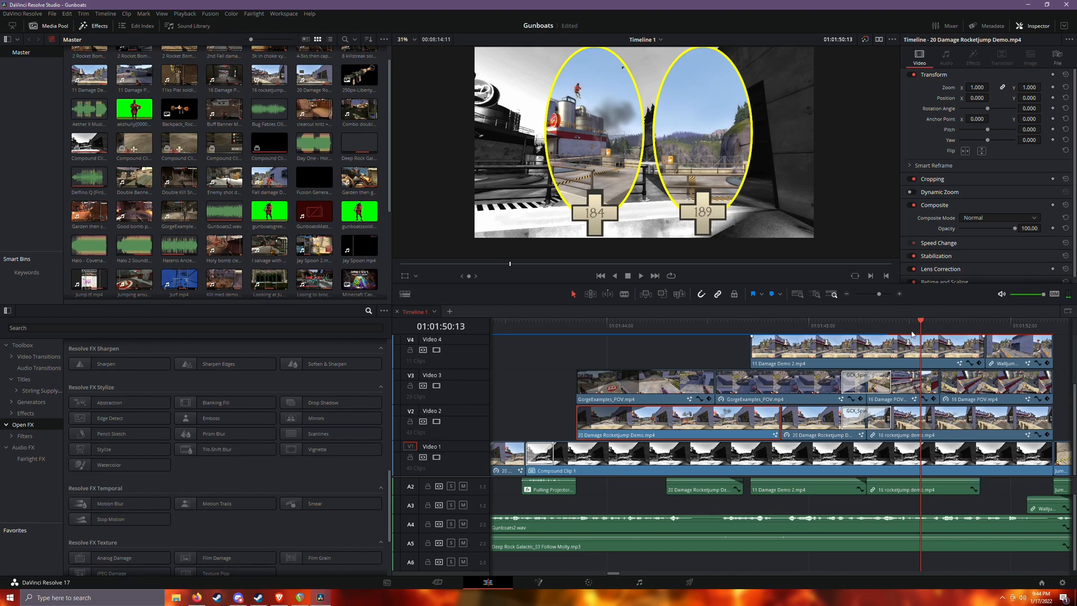
click(877, 345)
scroll(886, 359, up, 3)
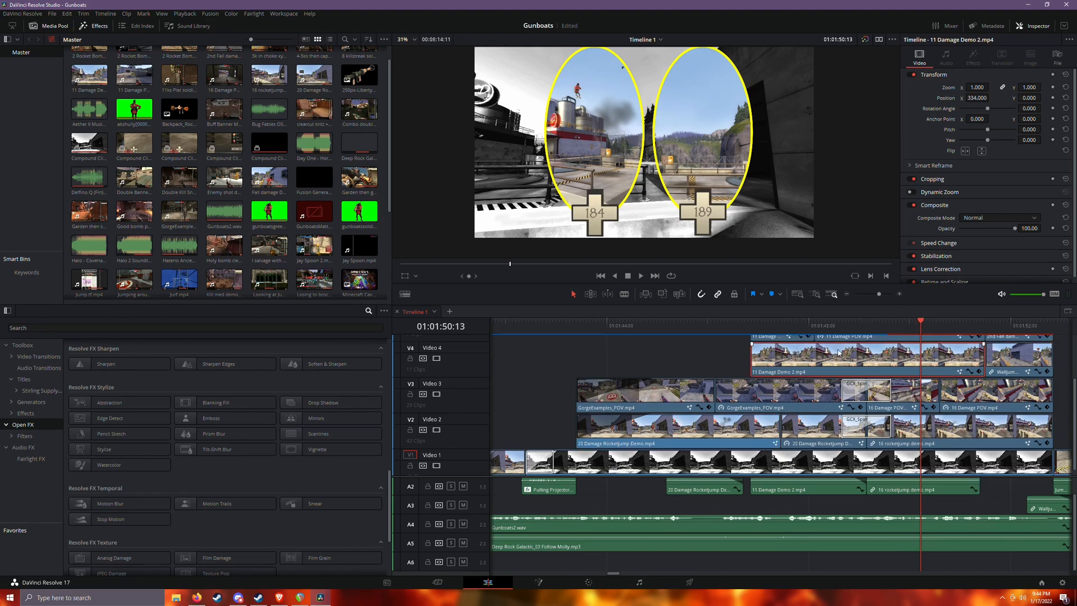
Return the playhead to 01:01:47:27 and open the first 11 Damage POV.mp4 clip on Video 5 in Fusion.
right_click(890, 371)
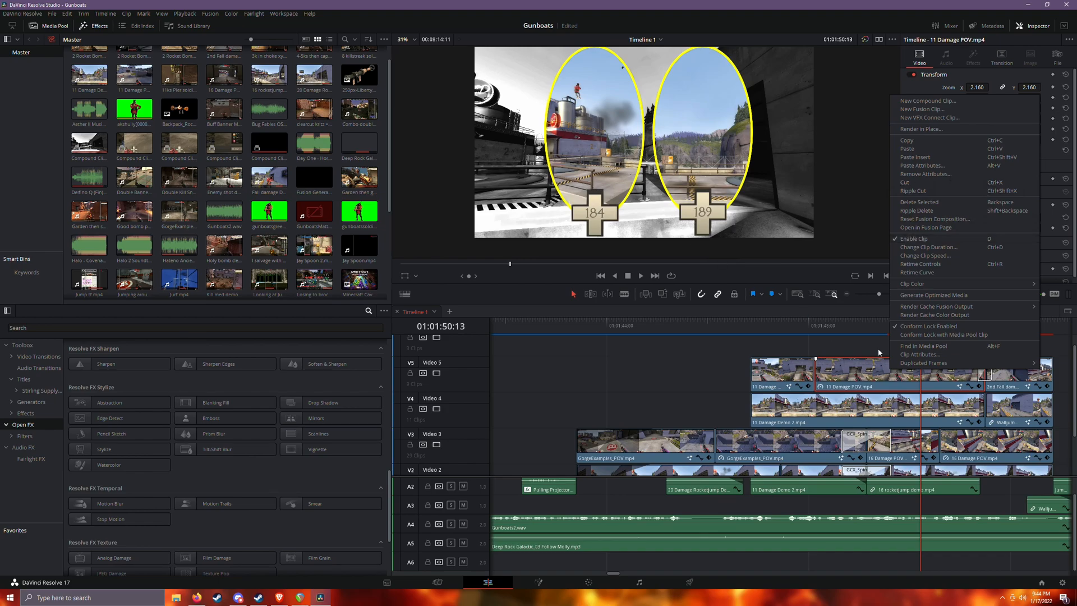
mouse_move(790, 340)
mouse_down()
mouse_move(759, 340)
mouse_move(787, 343)
mouse_up()
click(796, 375)
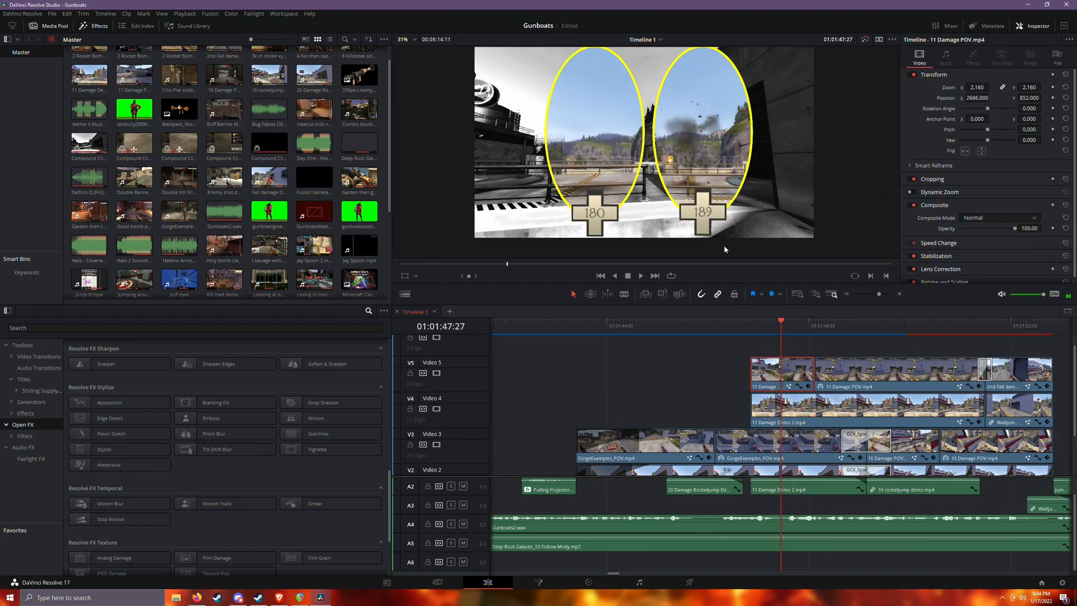
scroll(830, 393, up, 1)
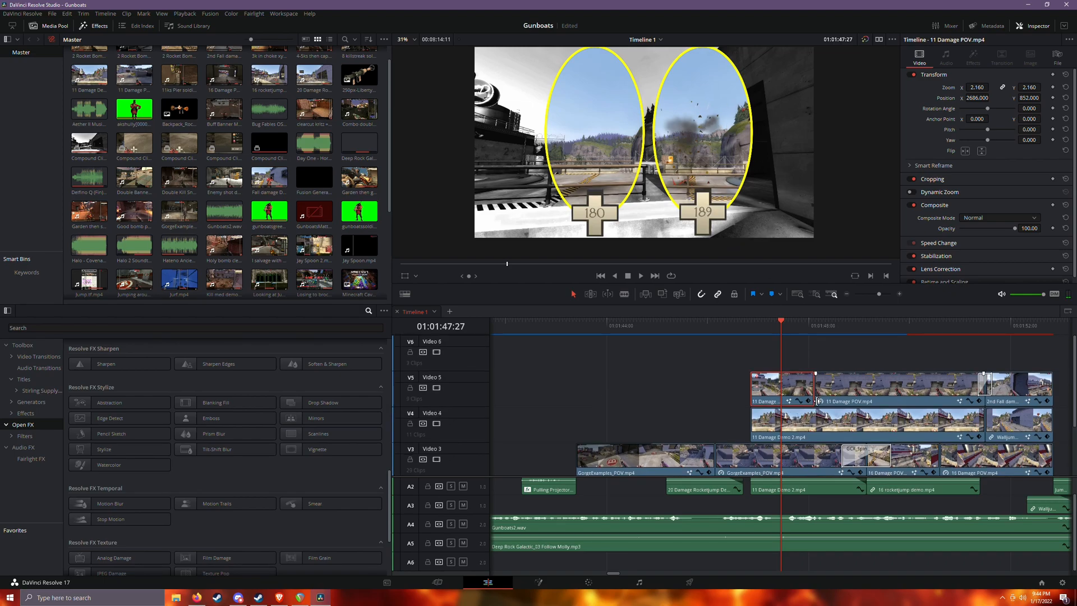
right_click(784, 391)
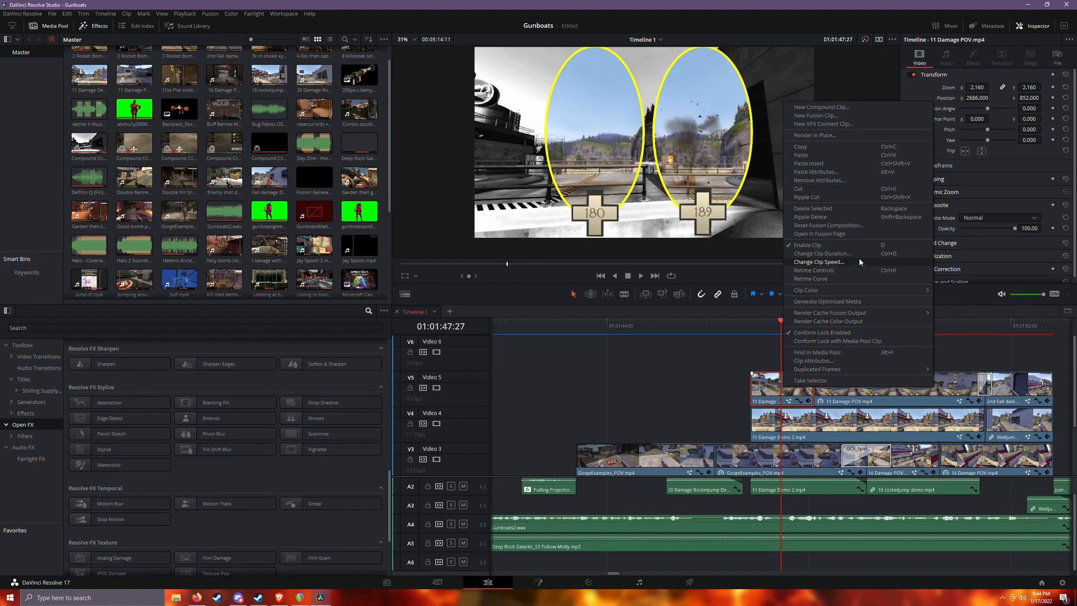
click(839, 234)
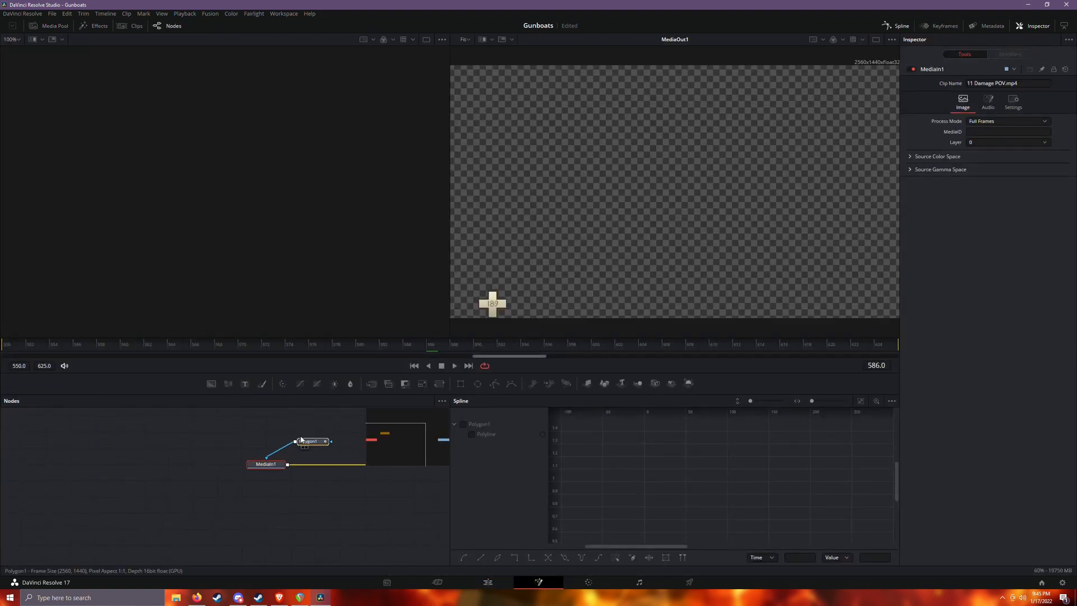
Move the Polygon1 node to the other side of MediaIn1 and examine its cross-shaped mask around the health counter up close.
drag(319, 441, 236, 444)
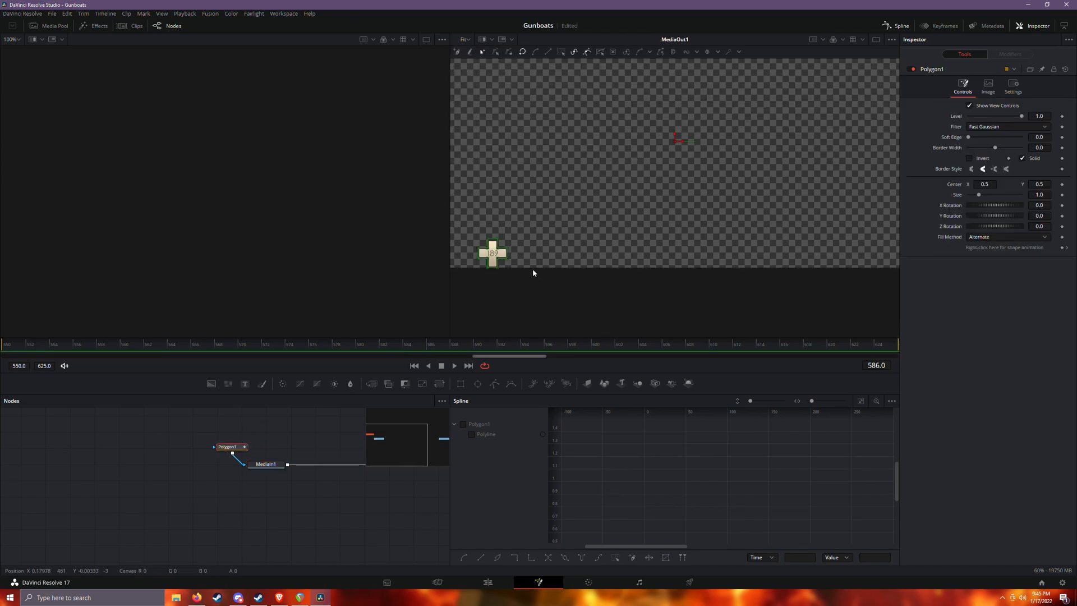
scroll(533, 269, up, 10)
drag(535, 224, 970, 252)
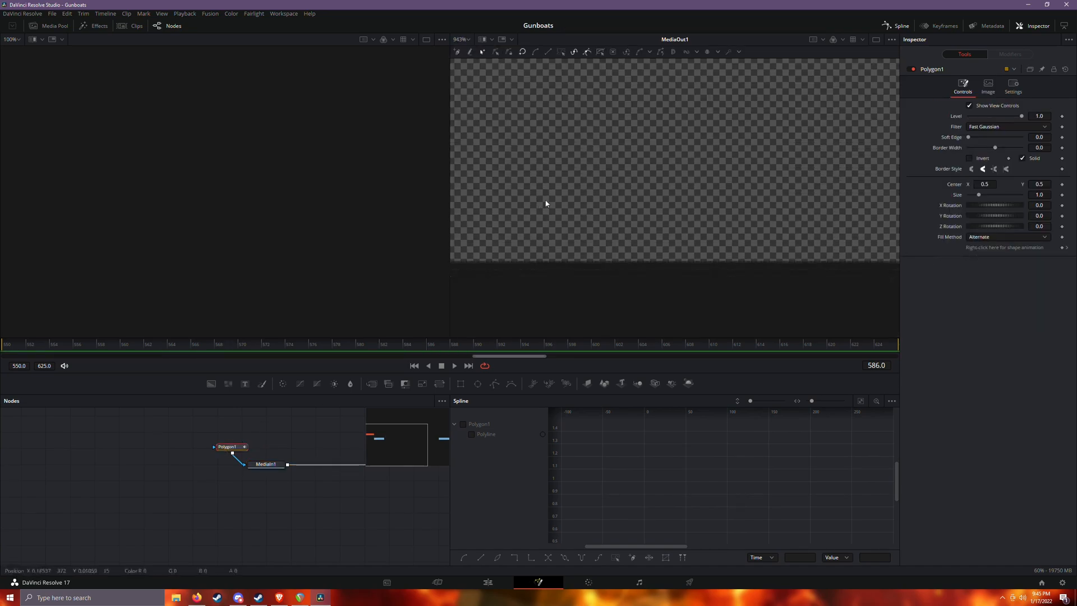
drag(538, 204, 843, 268)
drag(493, 129, 702, 314)
scroll(663, 223, down, 2)
drag(660, 156, 732, 221)
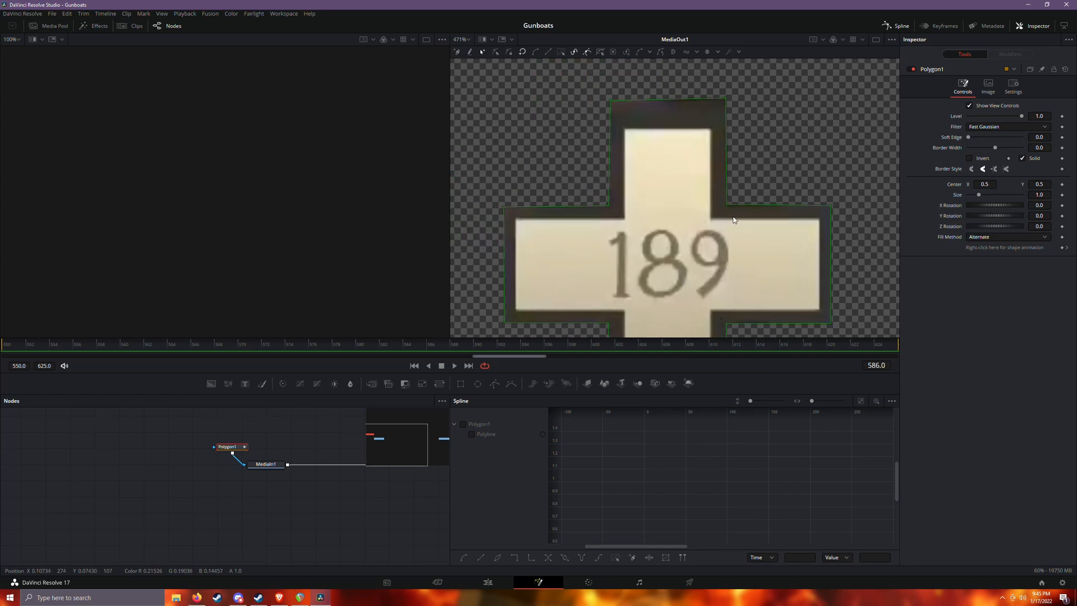
scroll(605, 288, down, 3)
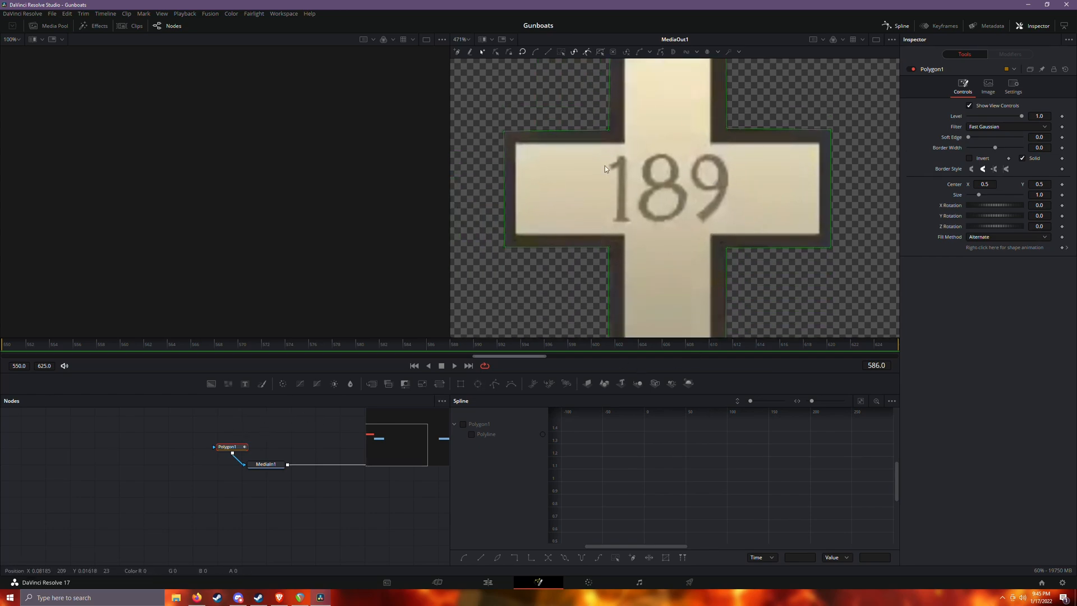
scroll(679, 209, down, 2)
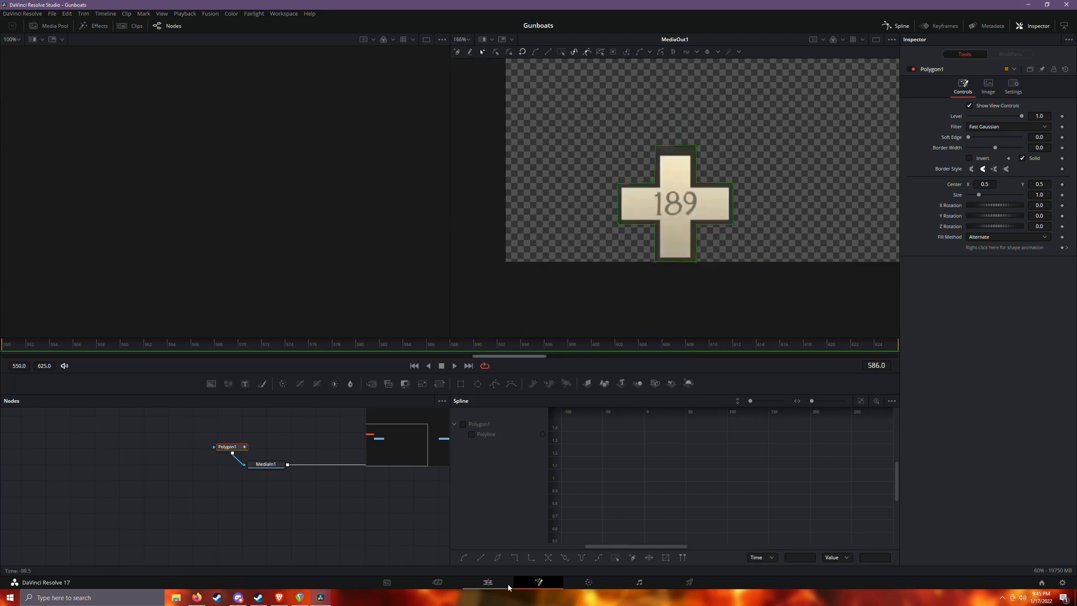
Return to the edit timeline and examine the masked health crosses below the two ovals up close.
click(487, 581)
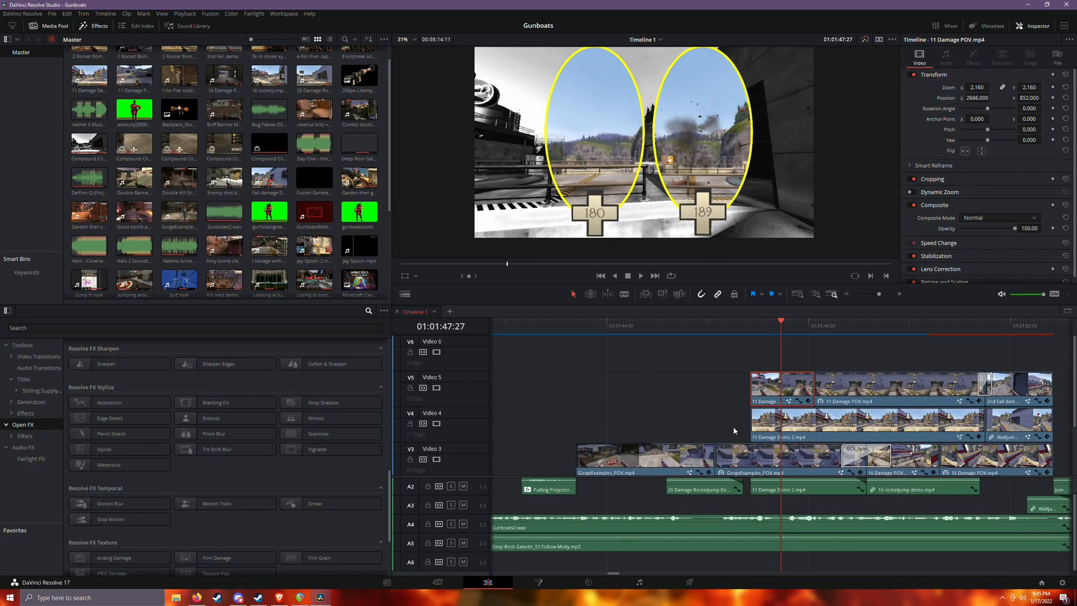
scroll(657, 82, up, 5)
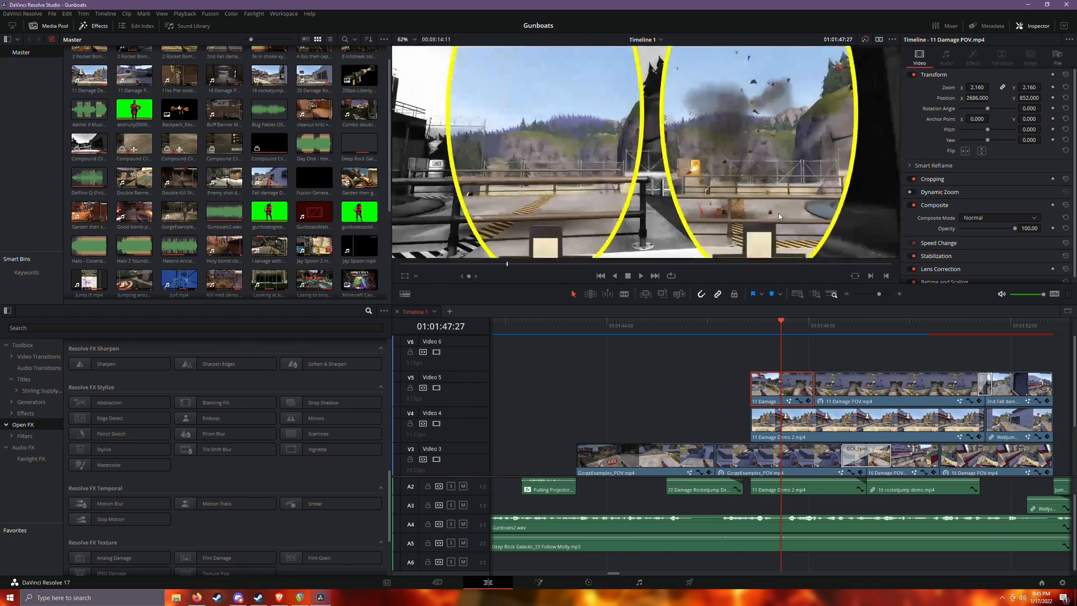
scroll(658, 81, up, 4)
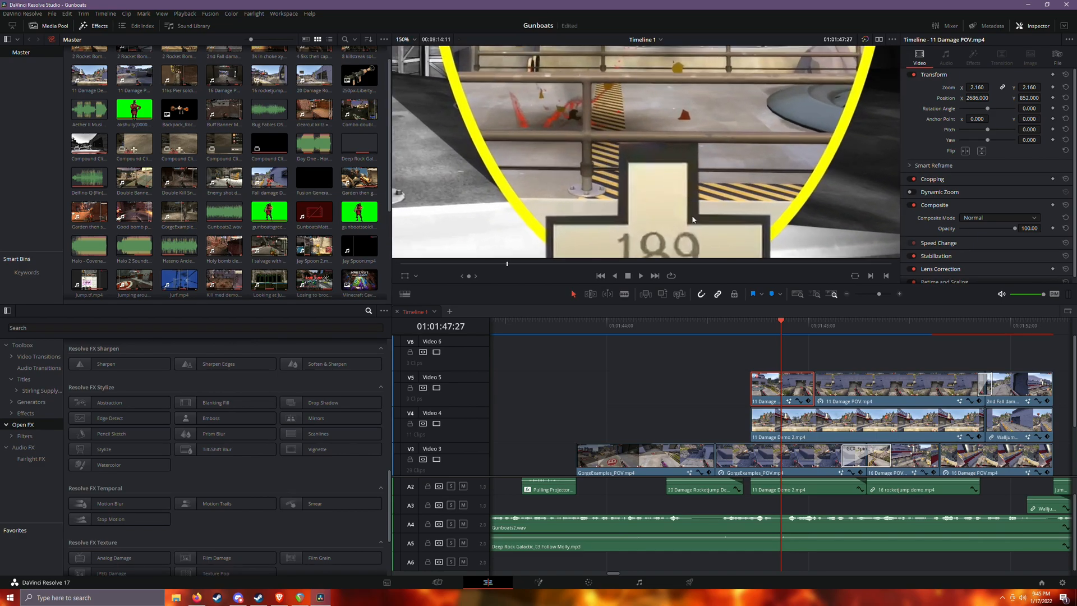
scroll(752, 122, down, 8)
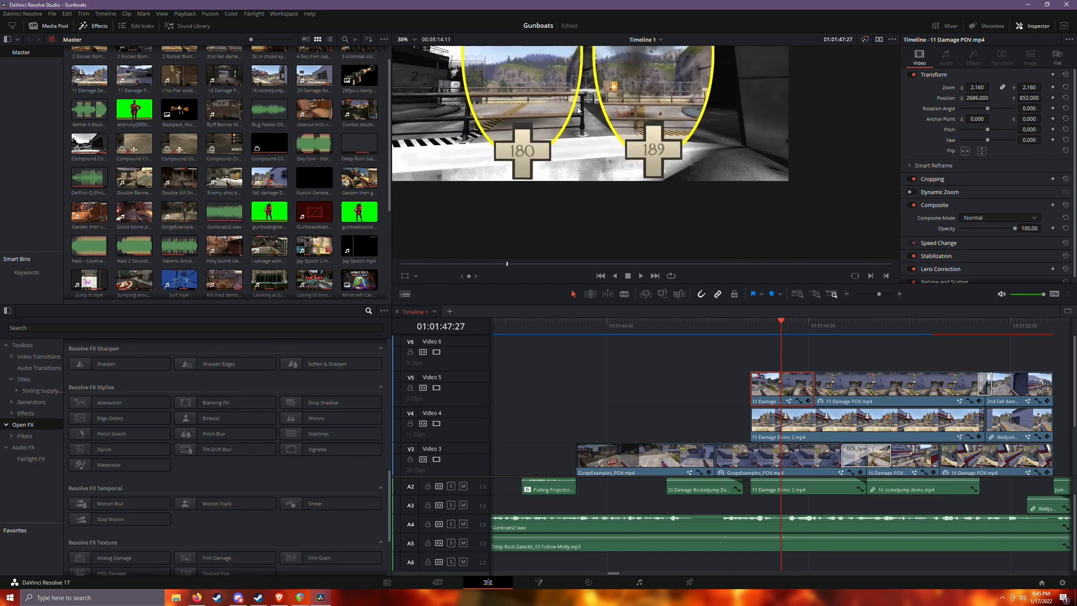
drag(557, 116, 660, 186)
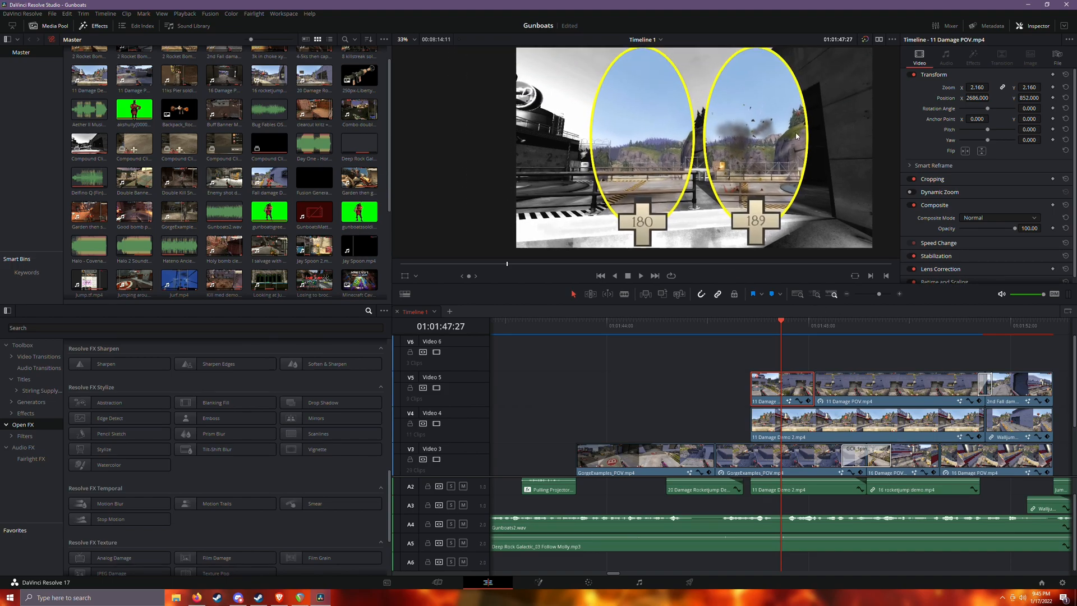
scroll(740, 155, down, 1)
mouse_move(801, 204)
mouse_down()
mouse_move(789, 160)
mouse_move(770, 205)
mouse_move(788, 200)
mouse_up()
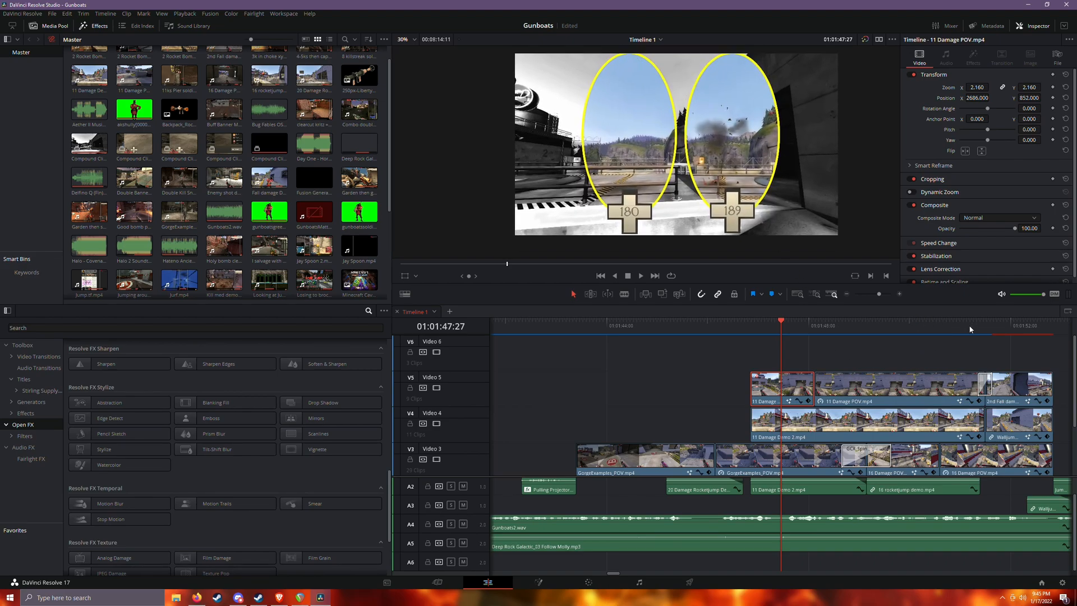
Place the playhead at 01:01:51:07 and inspect the transform of the last 16 Damage POV.mp4 clip on Video 3.
mouse_move(969, 325)
mouse_down()
mouse_move(995, 325)
mouse_move(967, 324)
mouse_up()
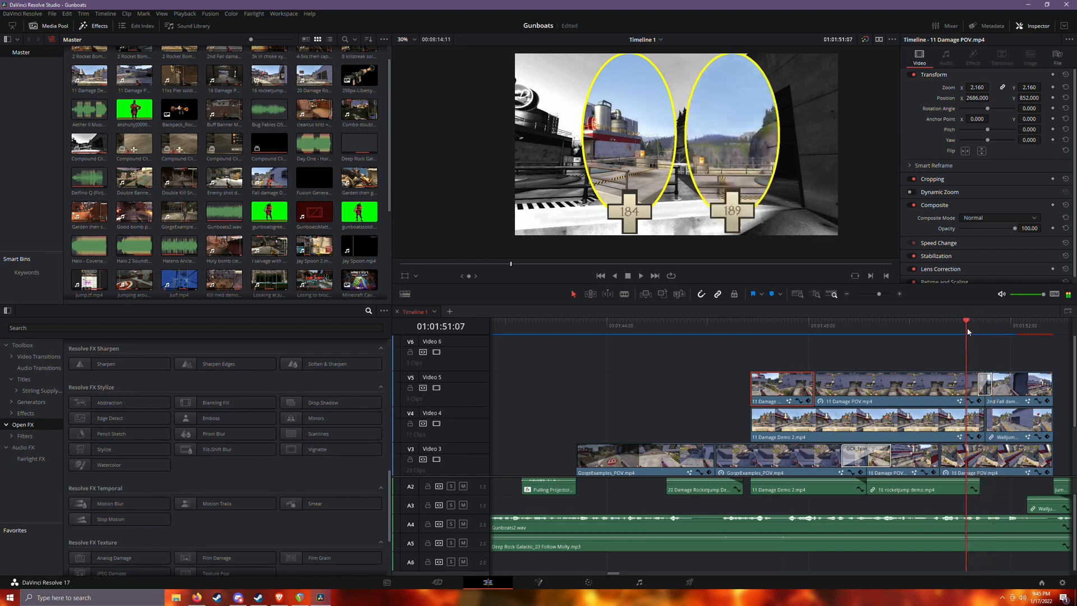
scroll(943, 435, down, 2)
click(998, 386)
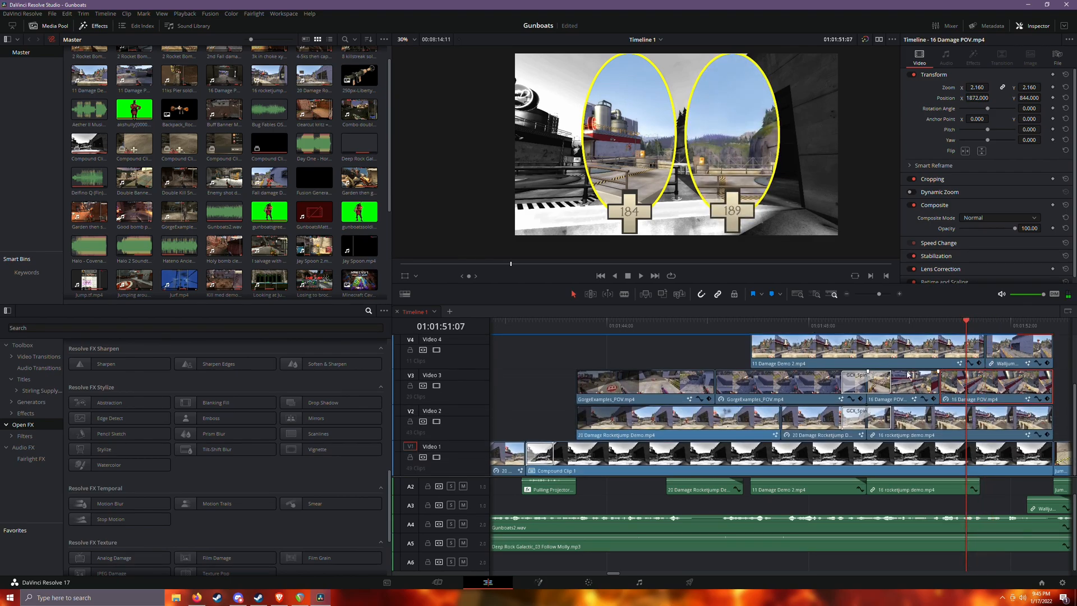
scroll(786, 193, up, 1)
scroll(786, 194, up, 3)
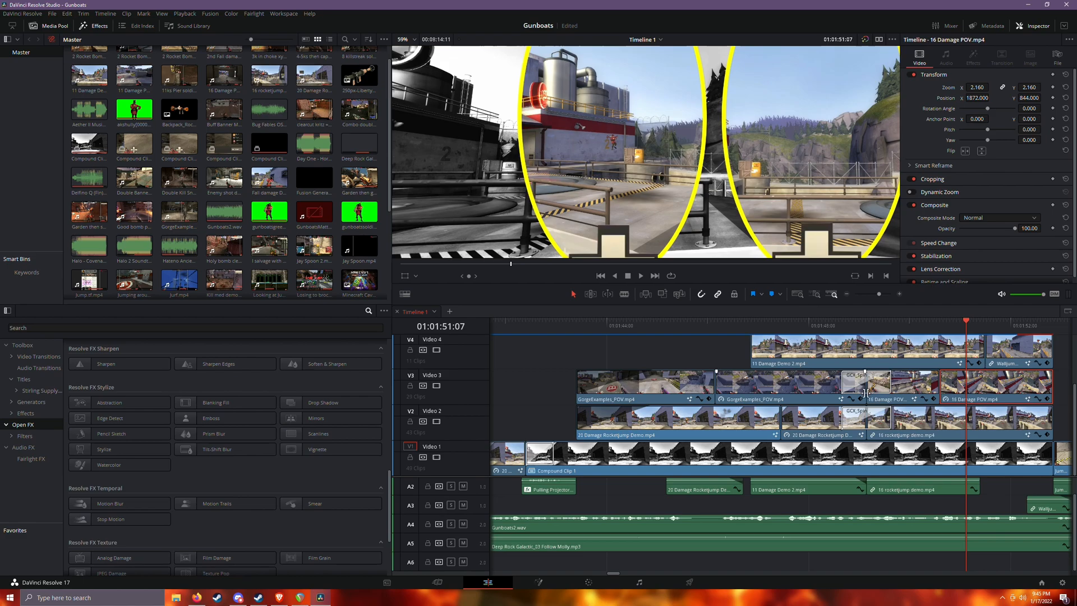
Play the two-oval damage demo from 01:01:48:27 to 01:01:49:39 with the whole frame in view.
drag(966, 336, 835, 335)
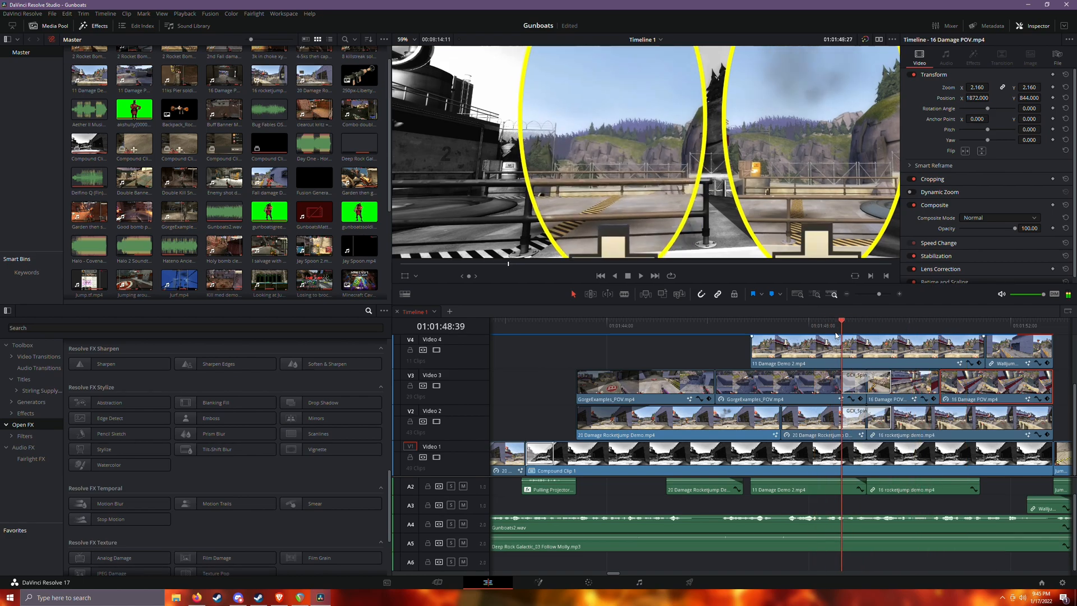
key(space)
scroll(640, 119, down, 3)
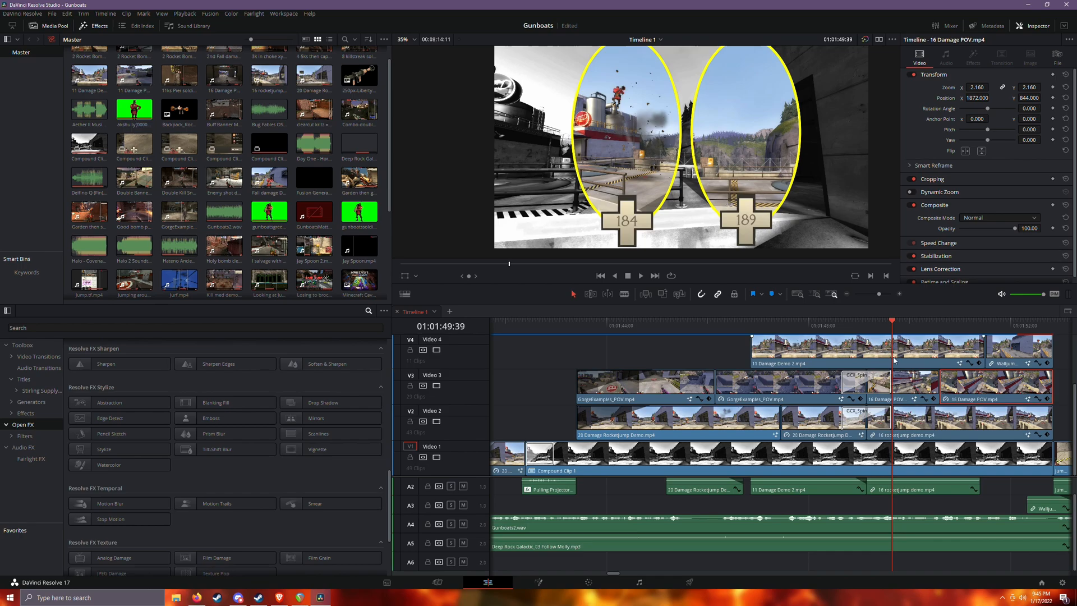
Move the playhead ahead to 01:02:08:20, in the section with the enemy-shooting demo and its enlarged health cross.
click(605, 571)
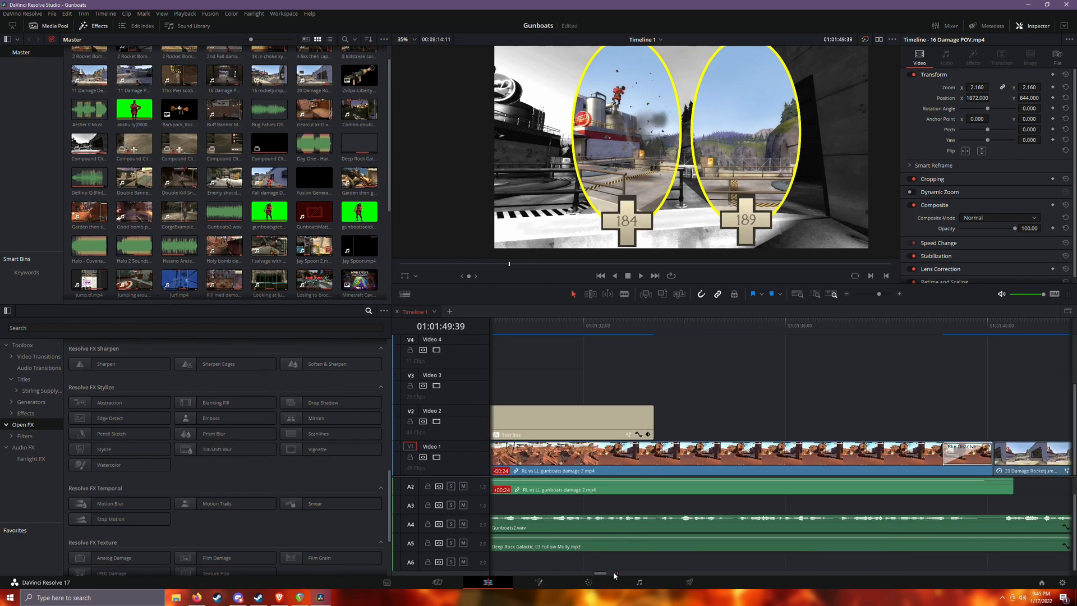
click(846, 294)
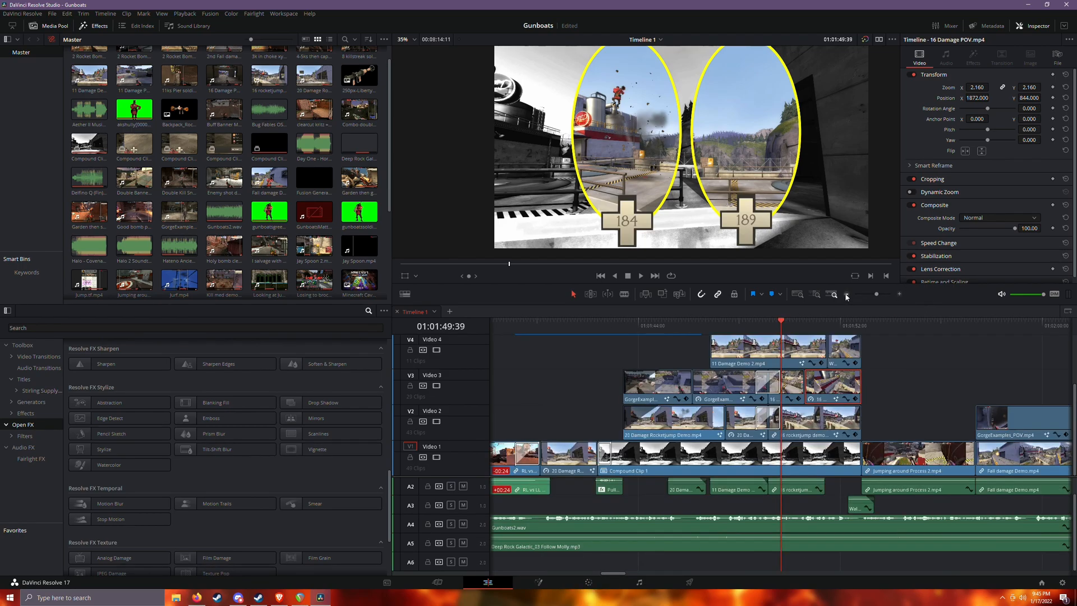
click(847, 294)
drag(827, 322, 1016, 325)
click(899, 295)
click(900, 295)
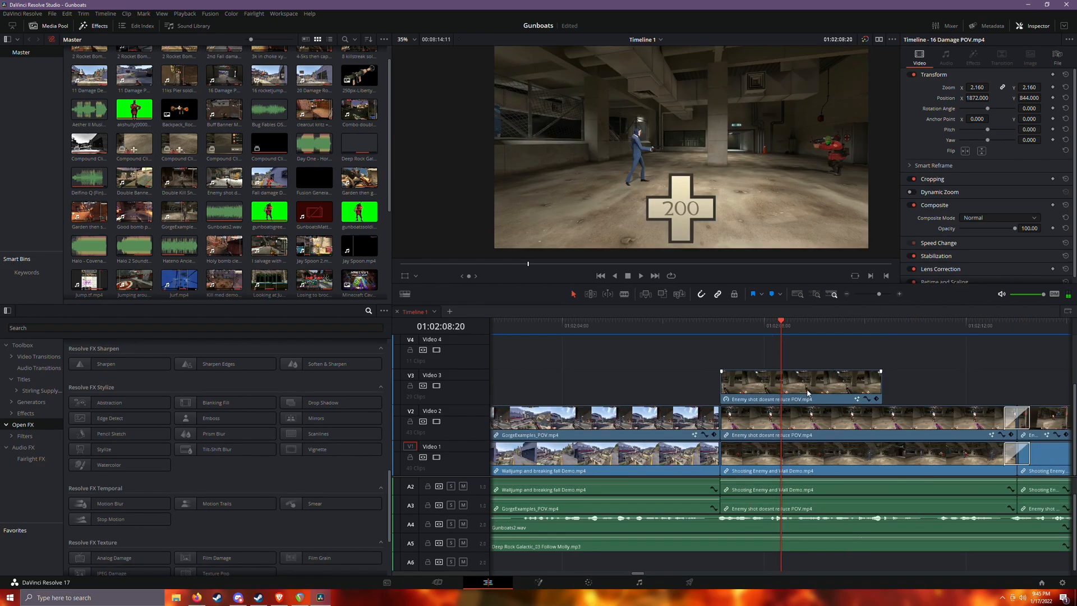
Check the freeze-frame speed settings of Enemy shot doesnt reduce POV.mp4 on Video 3, and place the playhead at 01:02:08:42.
click(759, 389)
drag(741, 326, 749, 325)
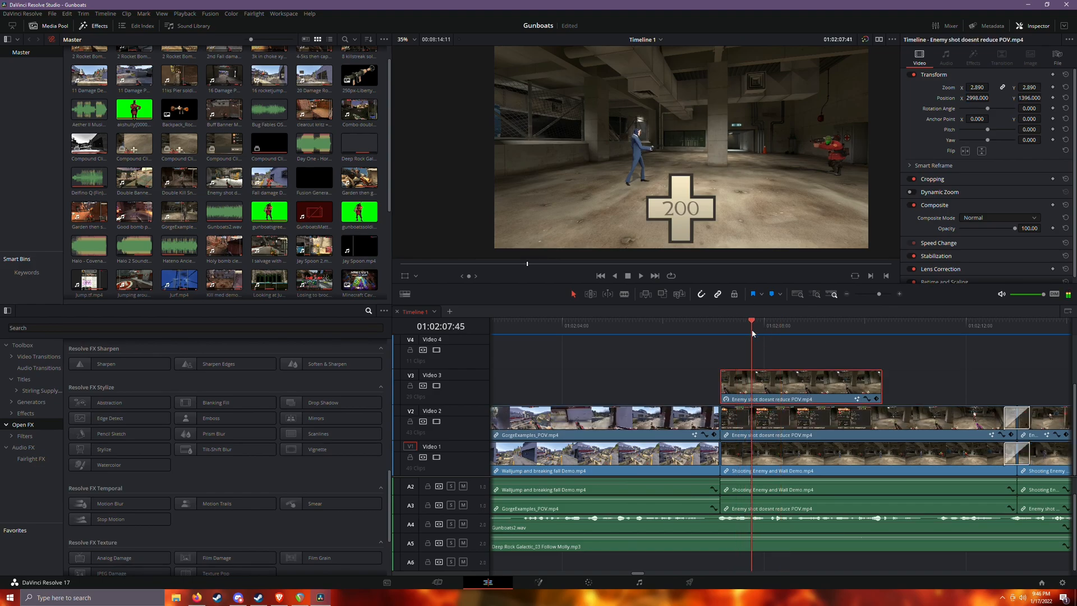
right_click(740, 385)
click(801, 263)
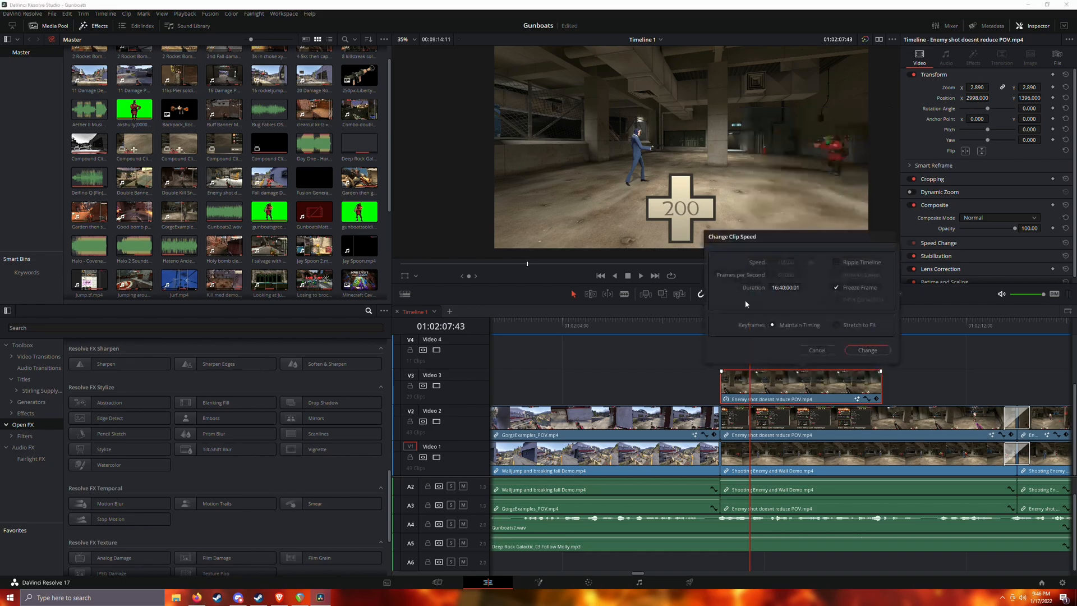
click(819, 350)
drag(928, 332, 801, 347)
mouse_move(792, 399)
mouse_down()
mouse_move(951, 399)
mouse_move(765, 394)
mouse_up()
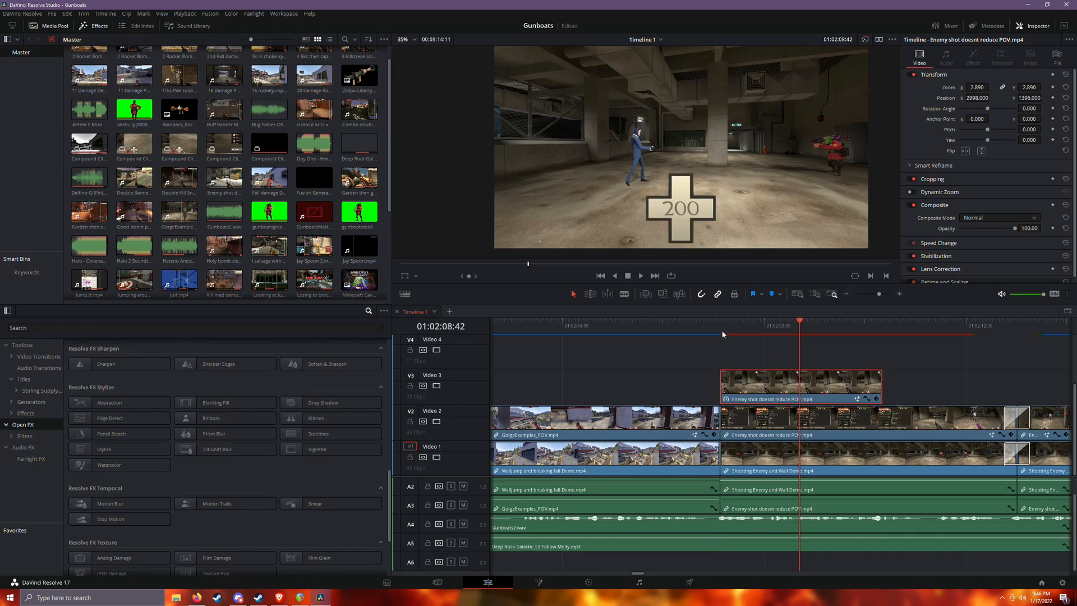
Select Enemy shot doesnt reduce POV.mp4 on Video 2 and scrub past its end transition to 01:02:13:17.
drag(801, 323, 923, 340)
click(901, 330)
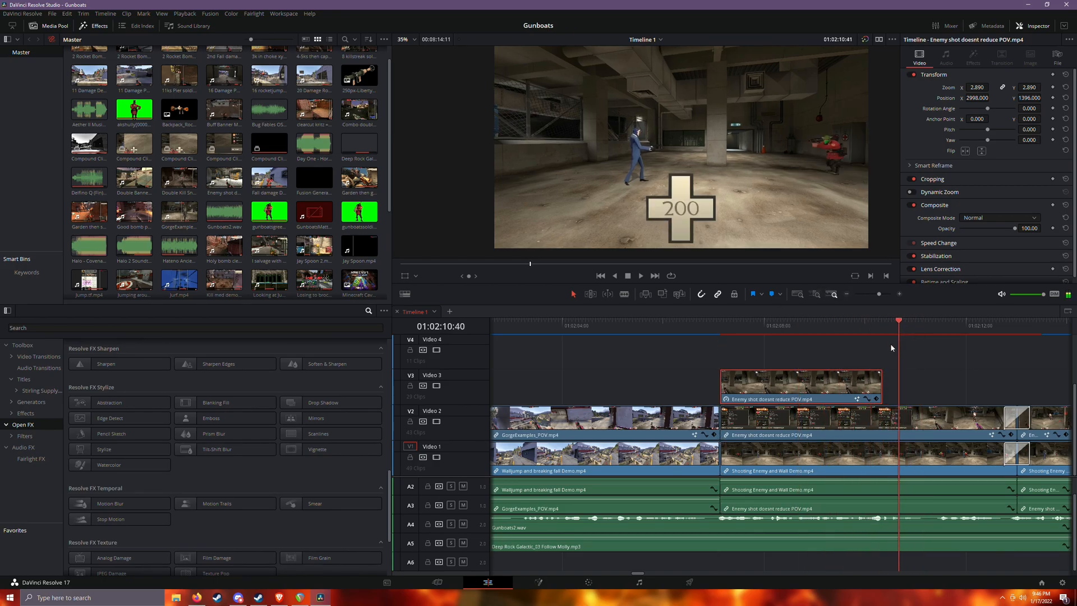
click(909, 422)
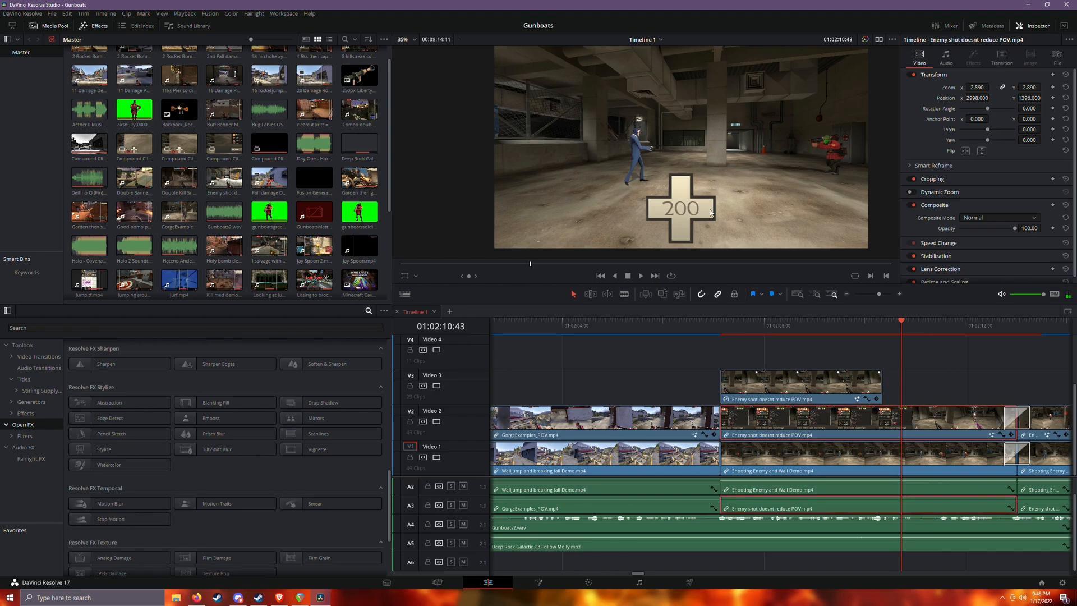
drag(947, 324, 1032, 324)
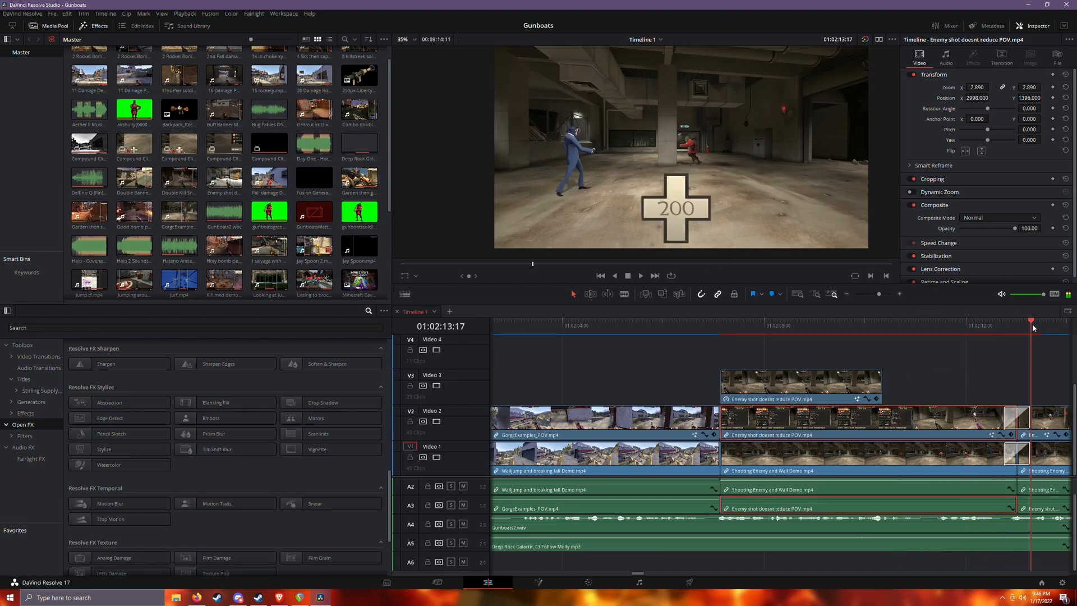
Return to 01:01:20:49 and inspect the page flip sound effect under the transition into the RL vs LL gunboats damage 2 clip.
click(847, 294)
click(847, 294)
click(847, 294)
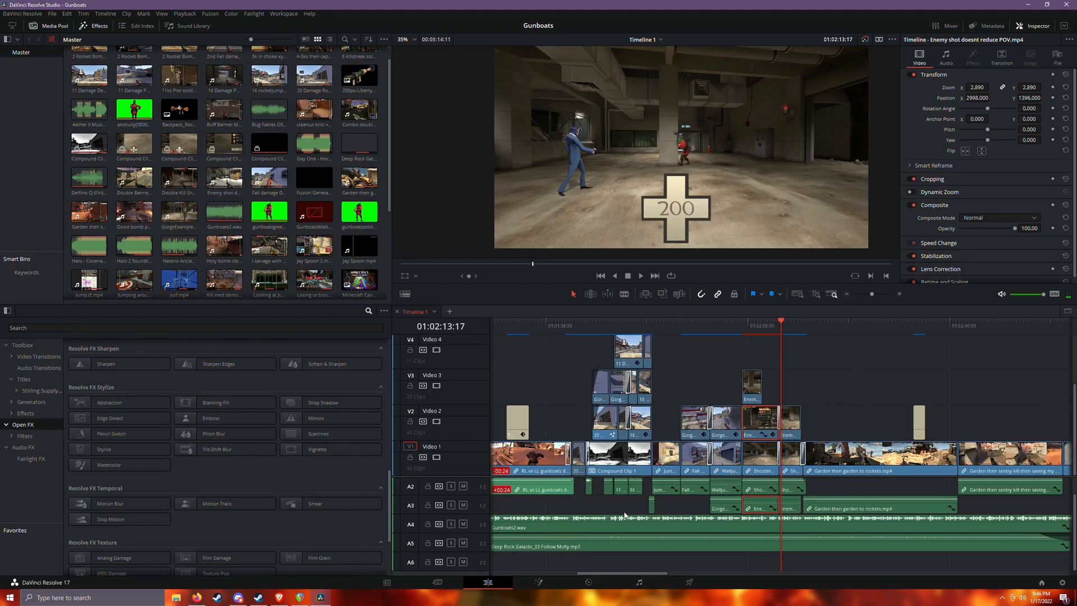
drag(619, 575, 559, 568)
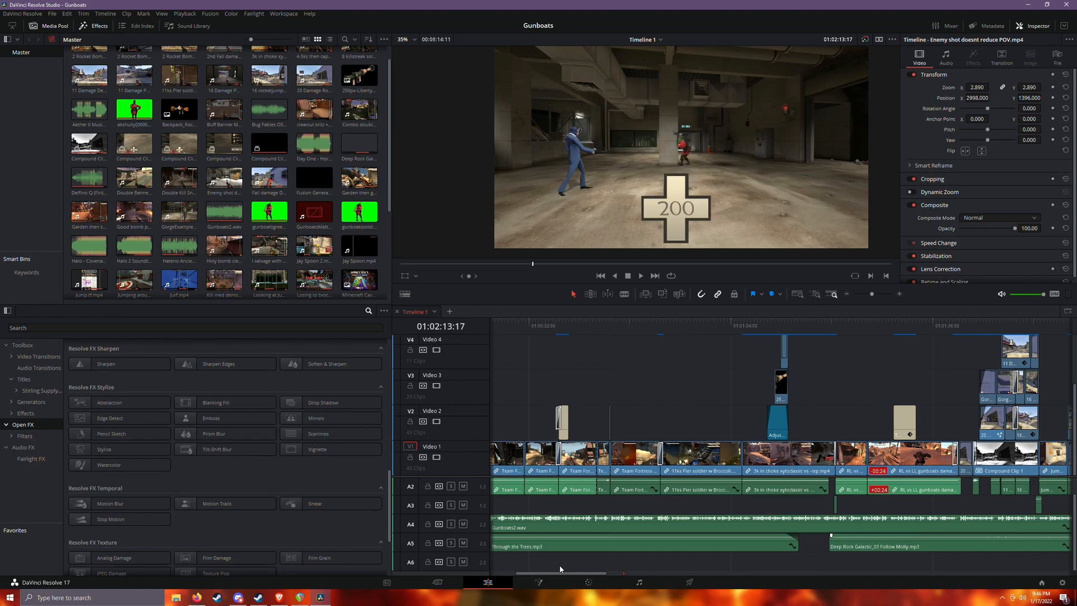
click(837, 325)
click(899, 294)
click(899, 295)
click(899, 294)
click(899, 295)
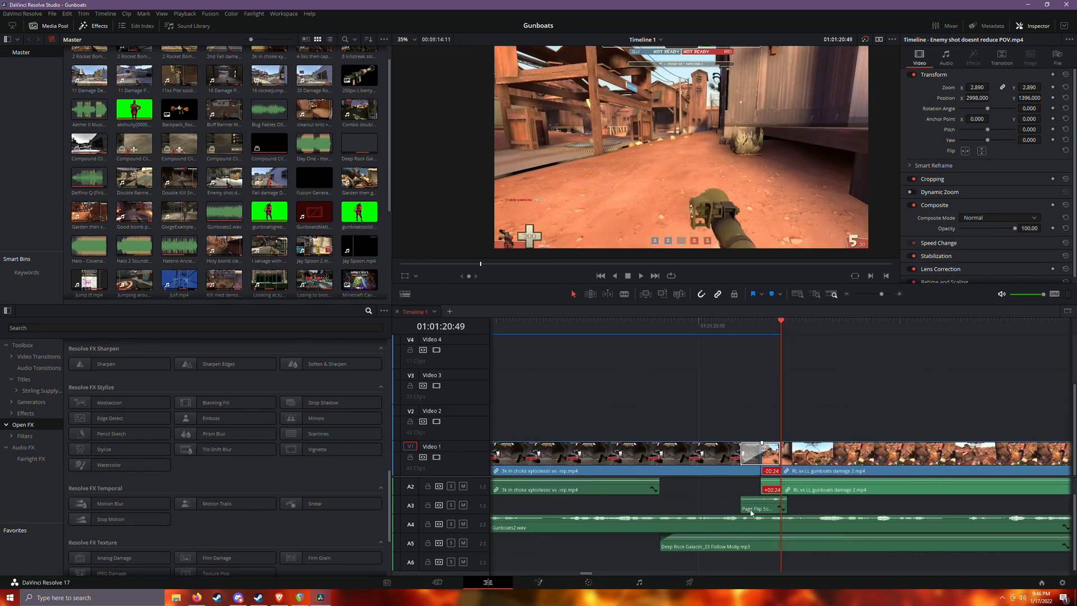
click(749, 510)
Place the playhead at 01:01:42:24, where Compound Clip 1 starts, and inspect the audio effects on the Pulling Projector Screen sound clip.
drag(587, 575, 616, 570)
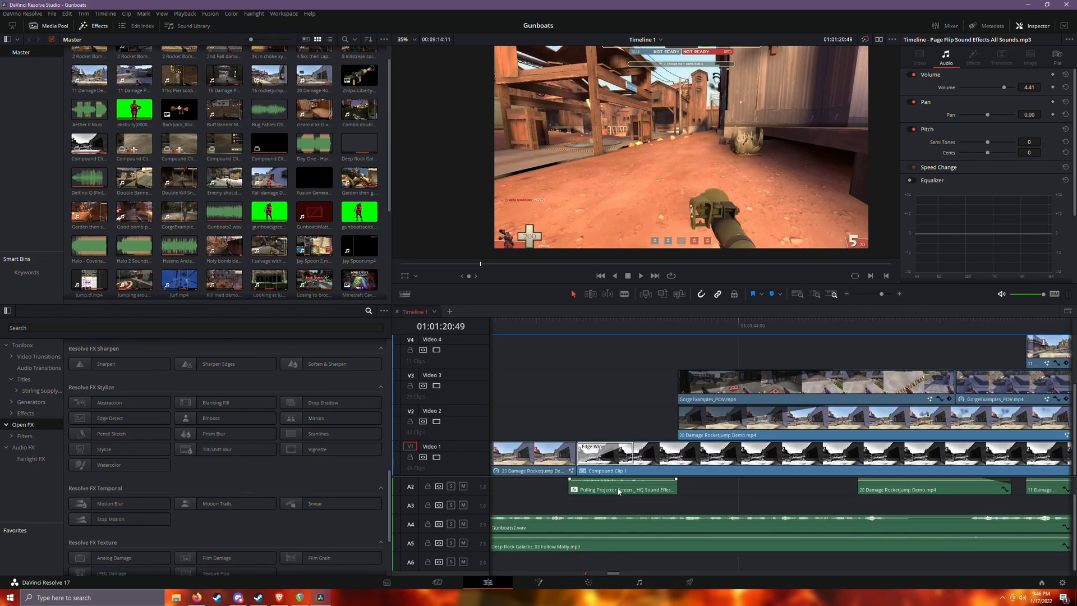
click(631, 322)
drag(628, 324, 578, 332)
click(622, 494)
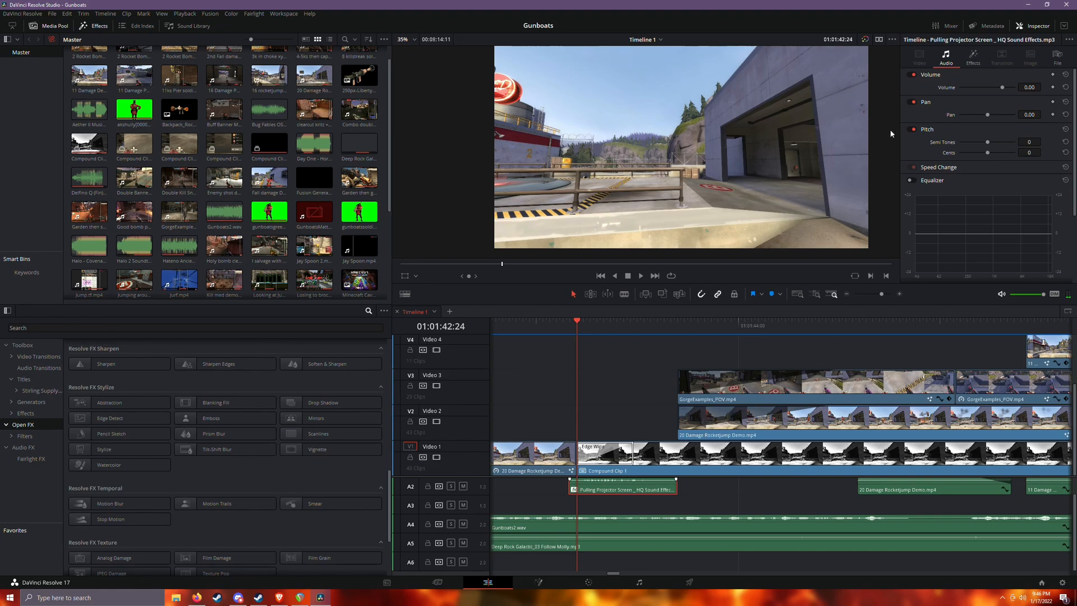
click(973, 58)
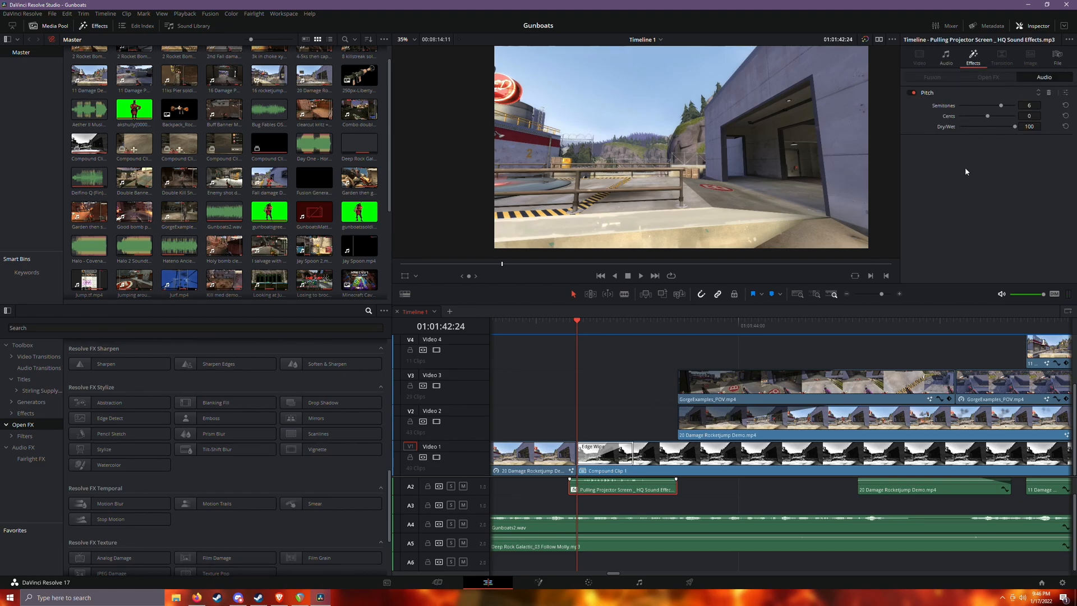
Show where the Pitch effect is found among the Audio FX, and scrub through the Edge Wipe to 01:01:43:32.
drag(632, 325, 576, 326)
right_click(630, 492)
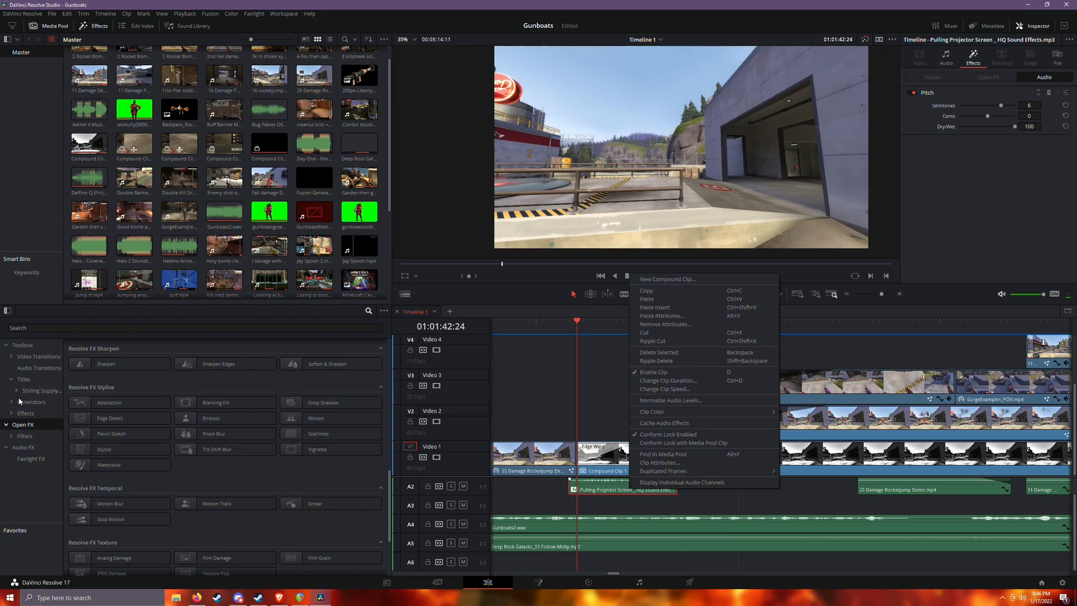
click(23, 447)
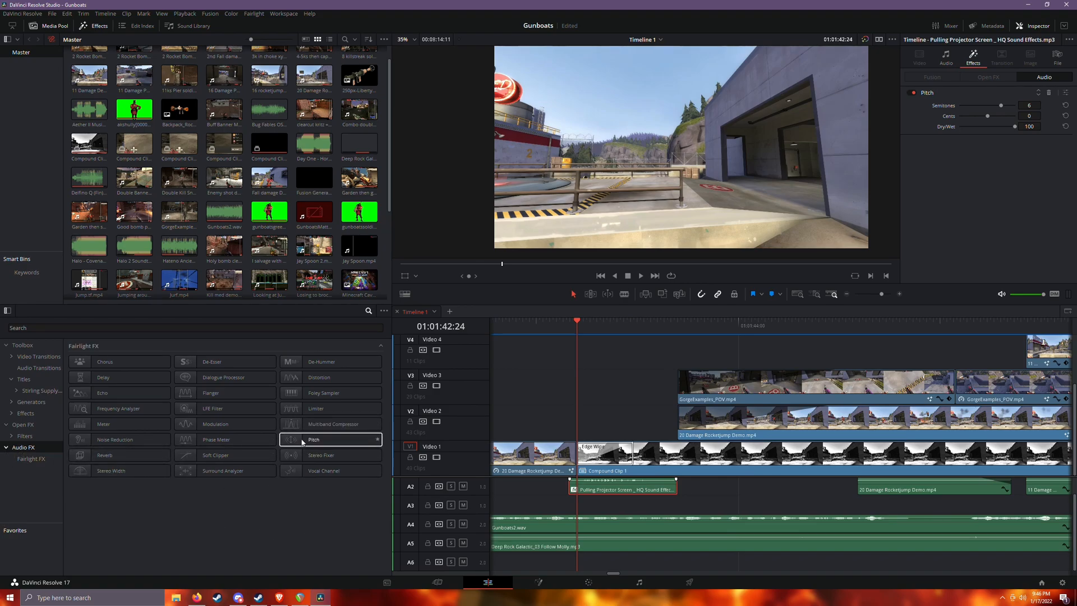
drag(614, 319, 695, 364)
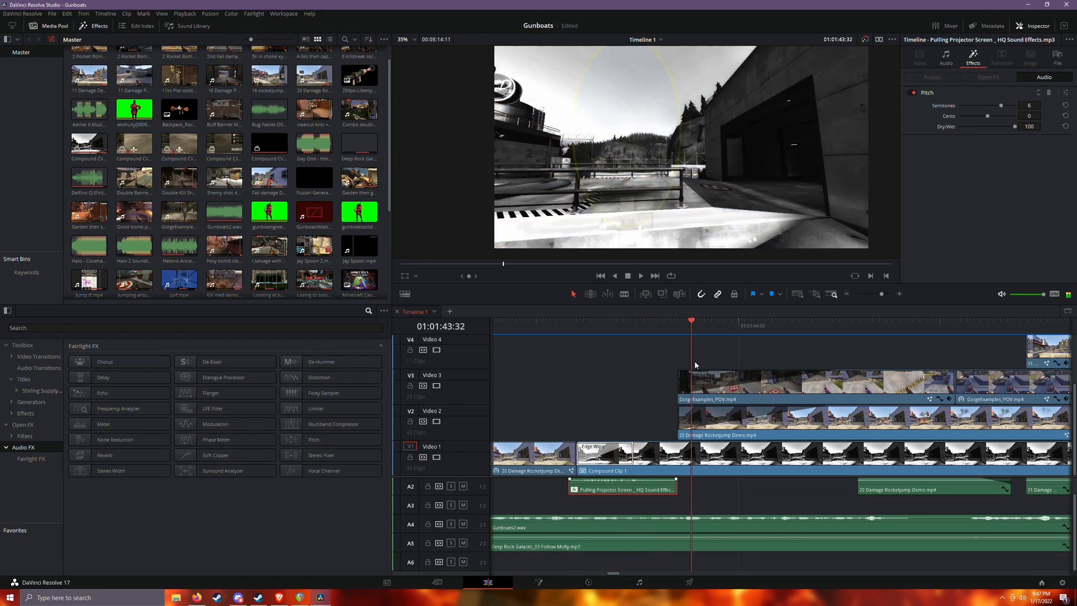
Review the timeline from its earlier sections through the garden rocket clips, and place the playhead at 01:03:01:57 over the Jay Spoon clip.
click(847, 296)
click(846, 295)
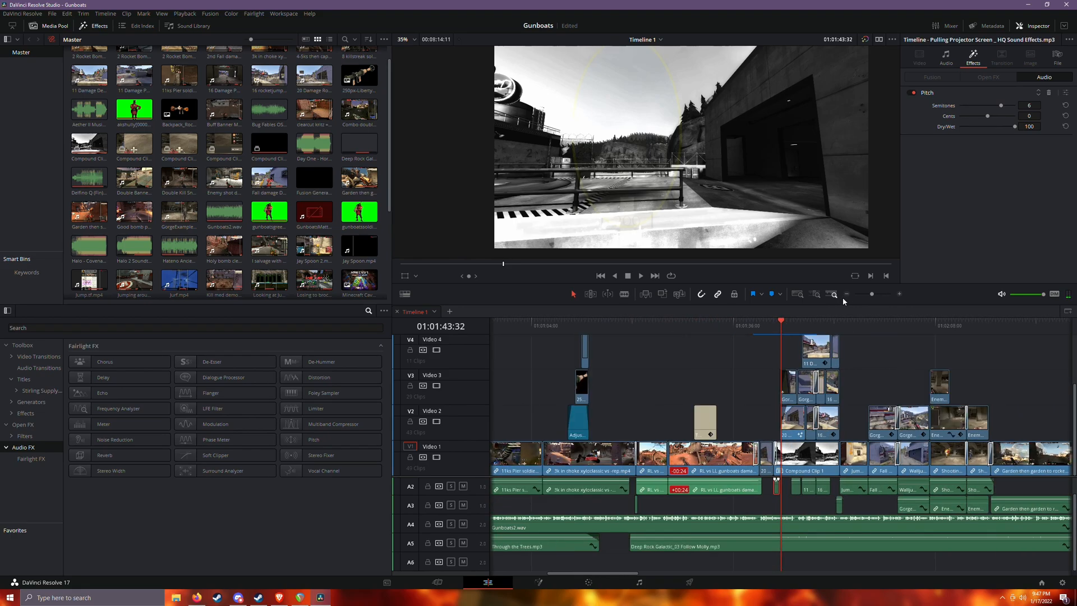
drag(621, 573, 563, 573)
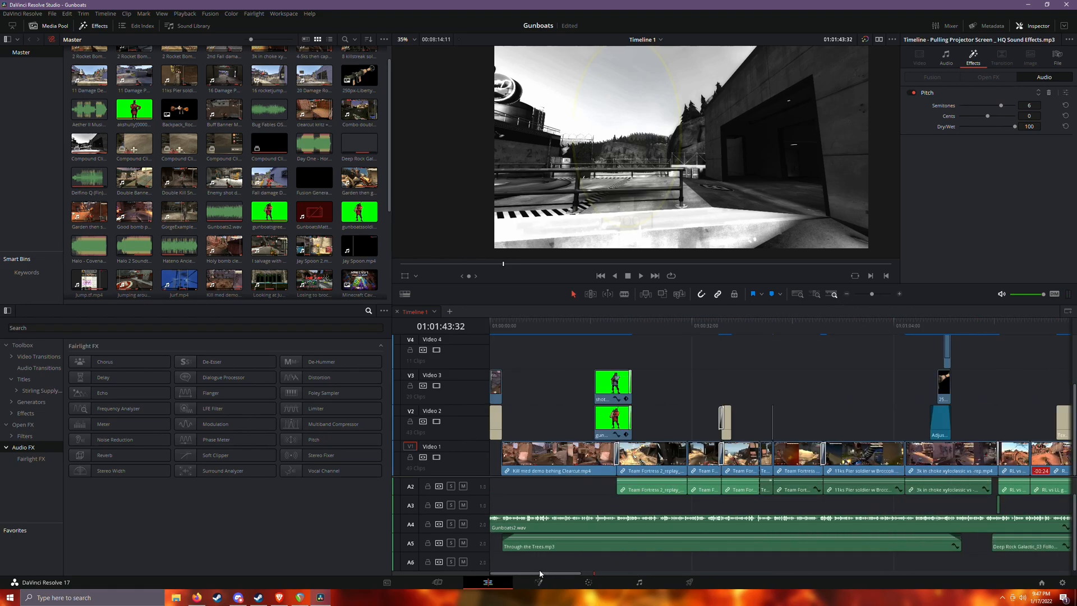
click(668, 327)
drag(667, 327, 912, 352)
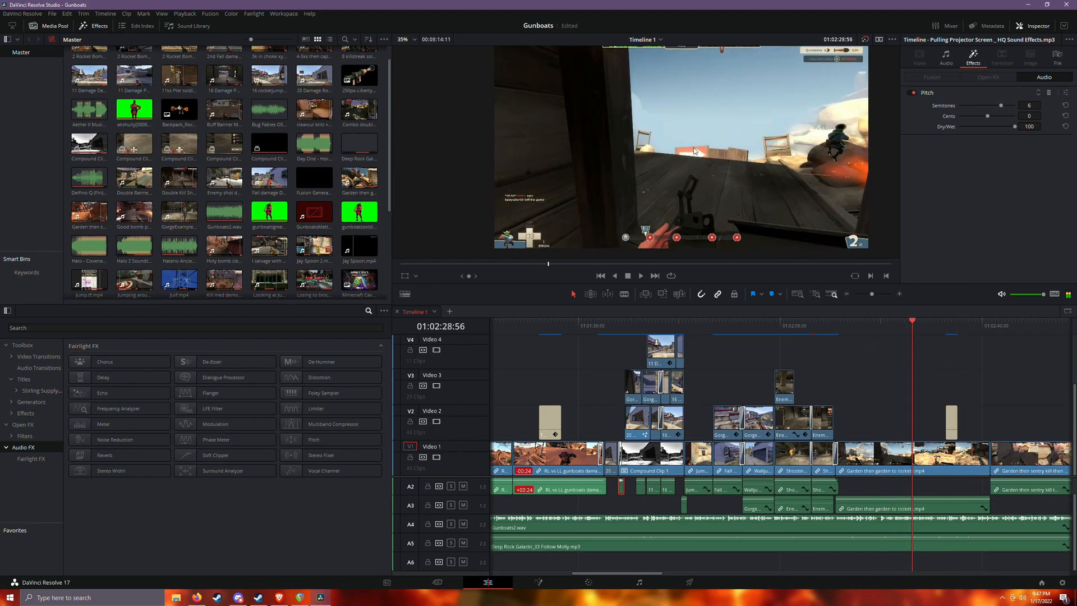
drag(1001, 325, 904, 337)
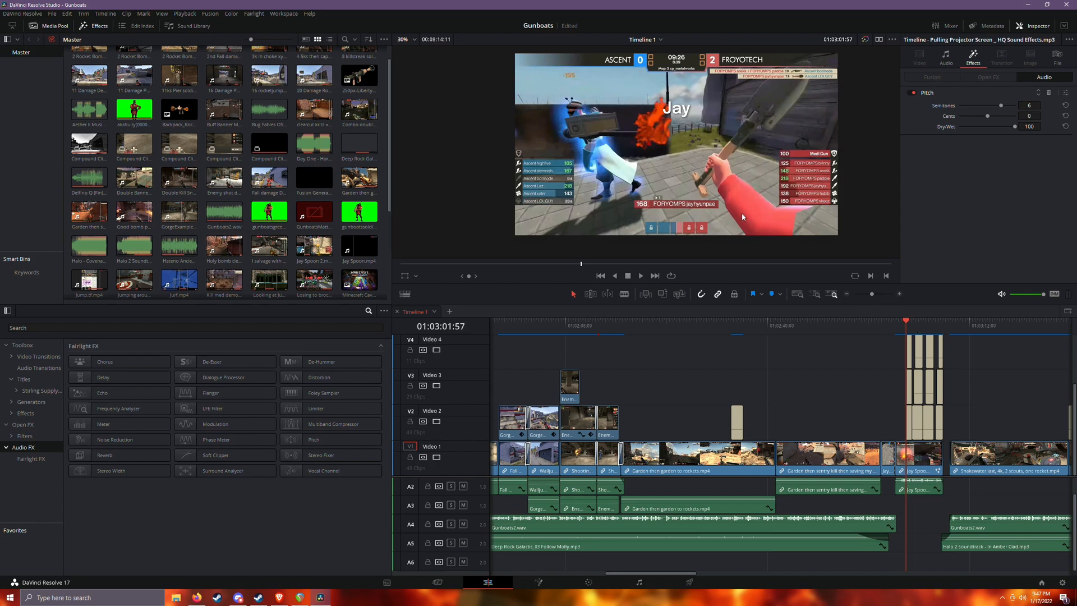
Scrub through the stacked word titles over the Jay Spoon clip to 01:03:07:07 with the whole frame in view.
scroll(772, 223, down, 1)
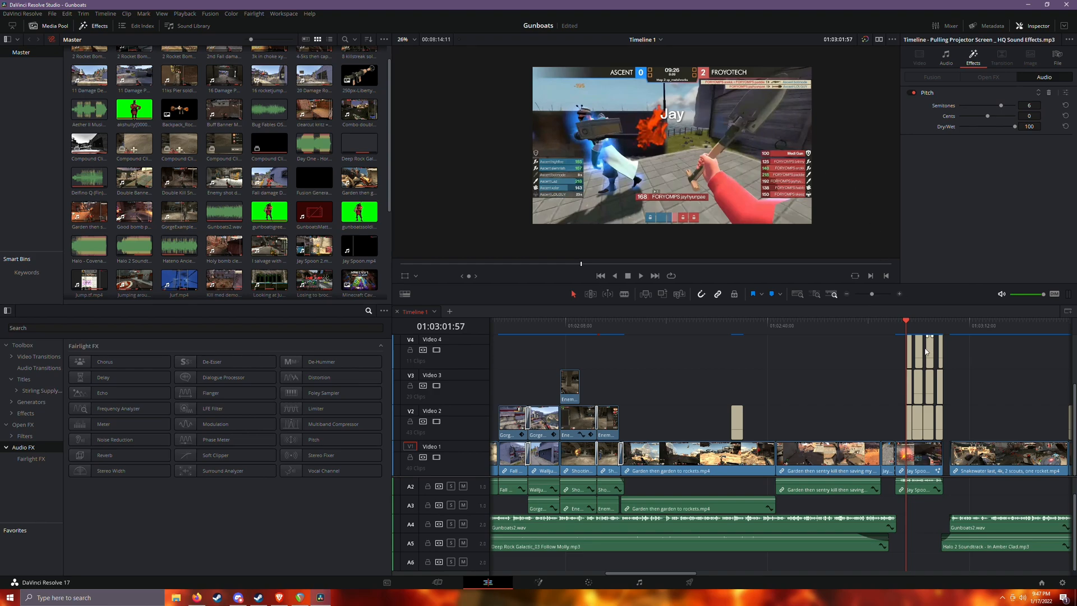
scroll(754, 169, up, 1)
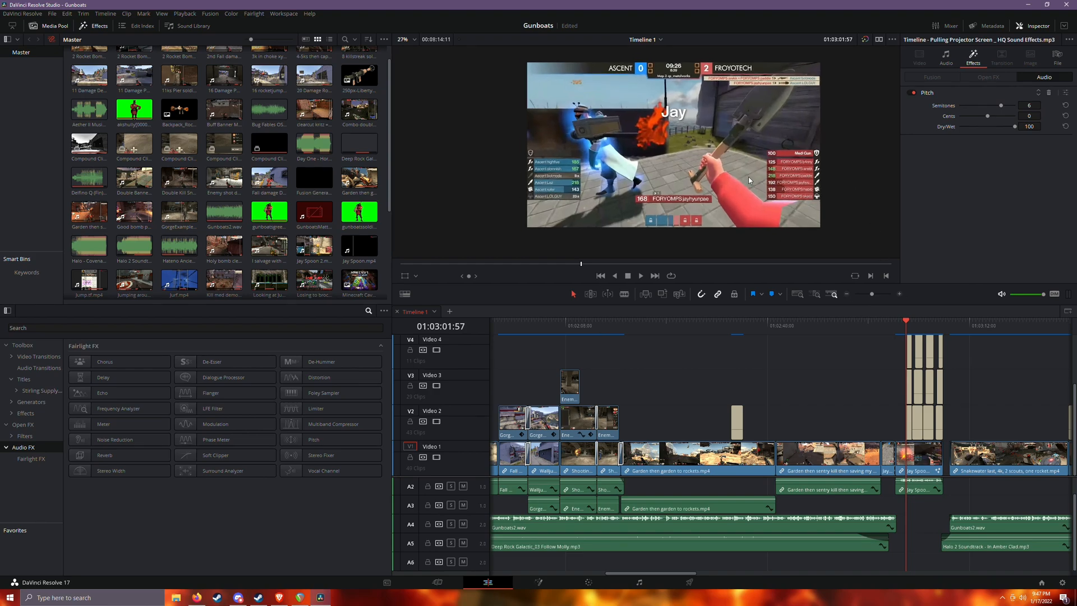
drag(908, 321, 940, 324)
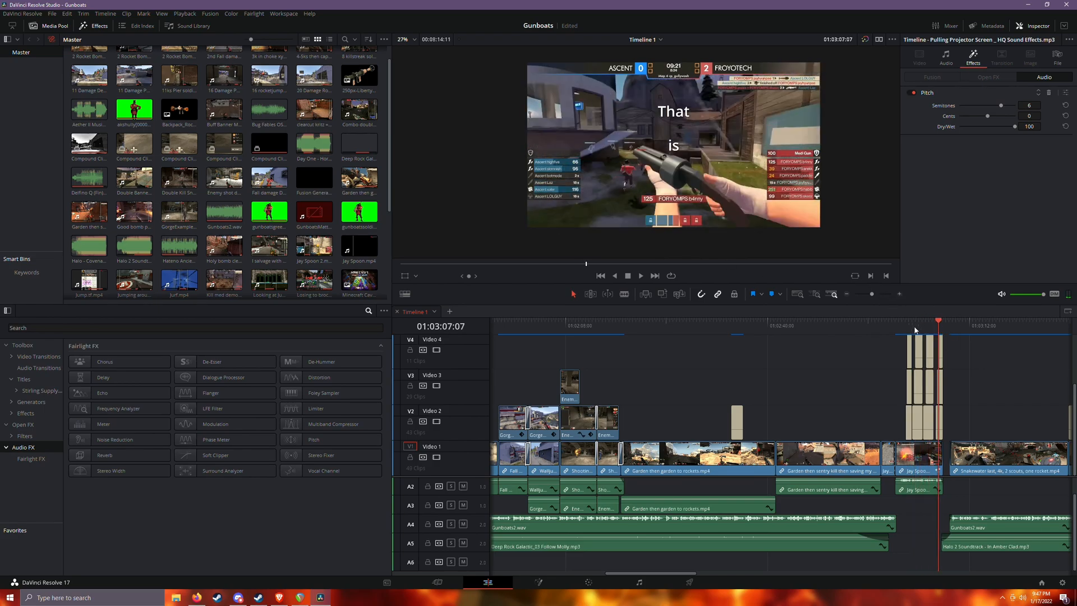
Skim ahead to the THE PANIC ATTACK overlay at 01:05:13:04, and step back to 01:05:10:40 in the Panic clip.
click(950, 325)
key(space)
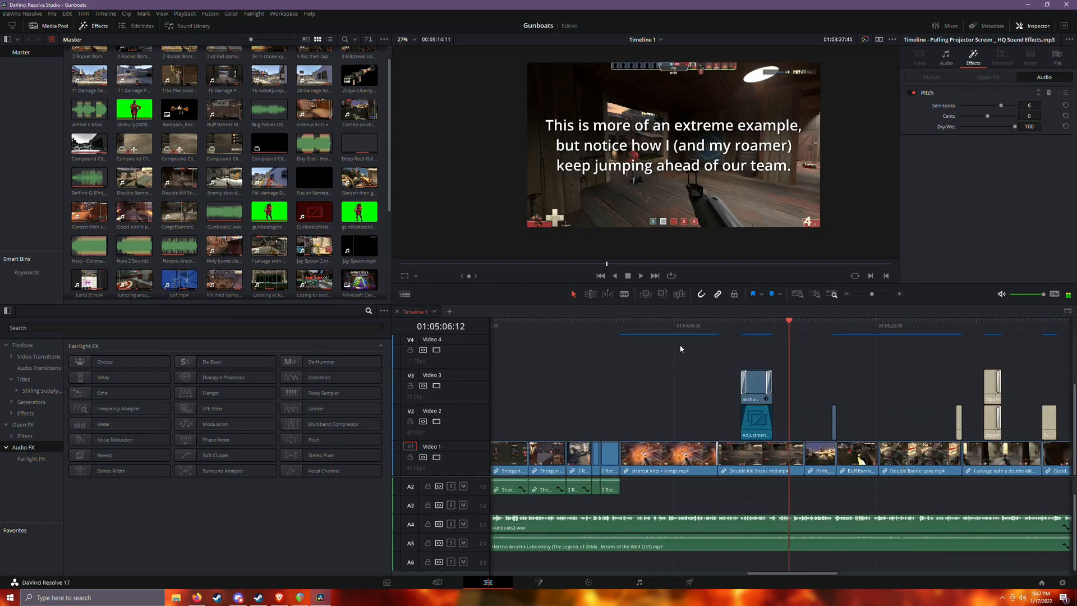
click(668, 344)
drag(719, 345, 832, 365)
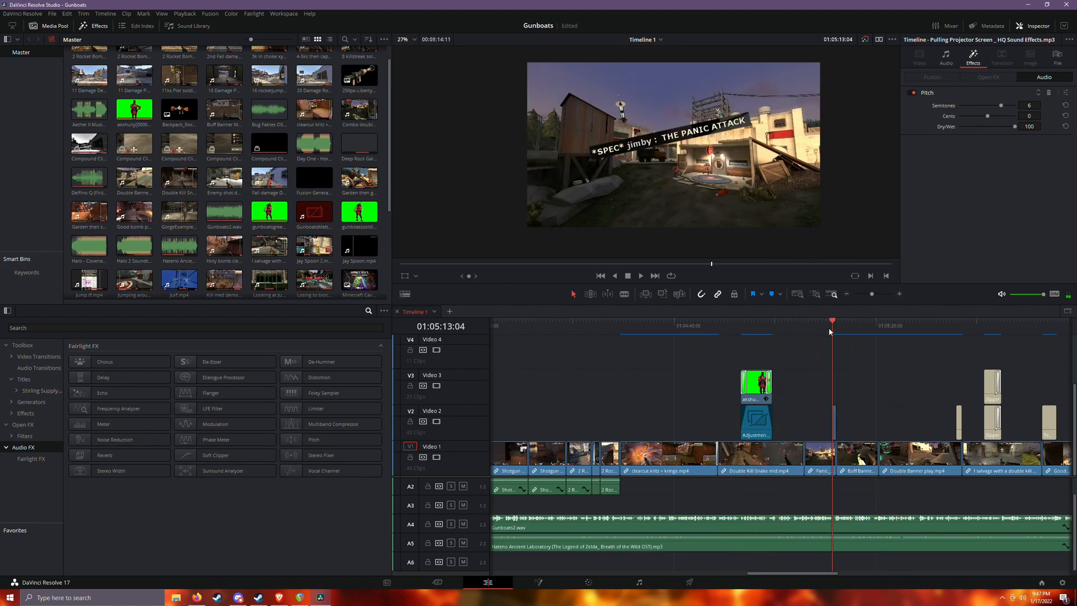
drag(827, 324, 816, 325)
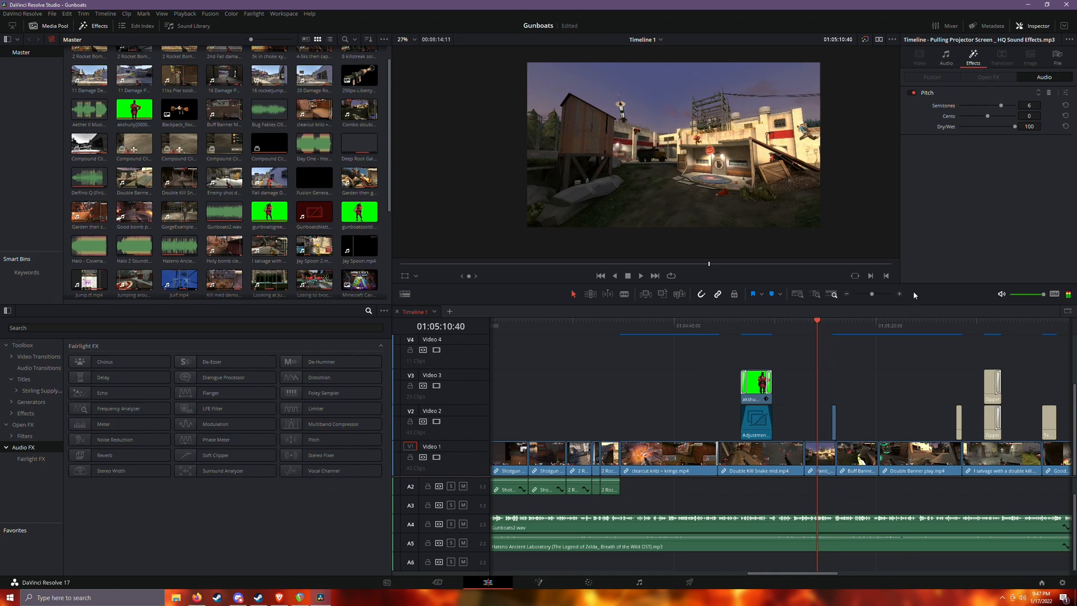
Enlarge the timeline around the Panic clip on Video 1 and scrub through it to 01:05:11:31.
click(892, 295)
click(874, 296)
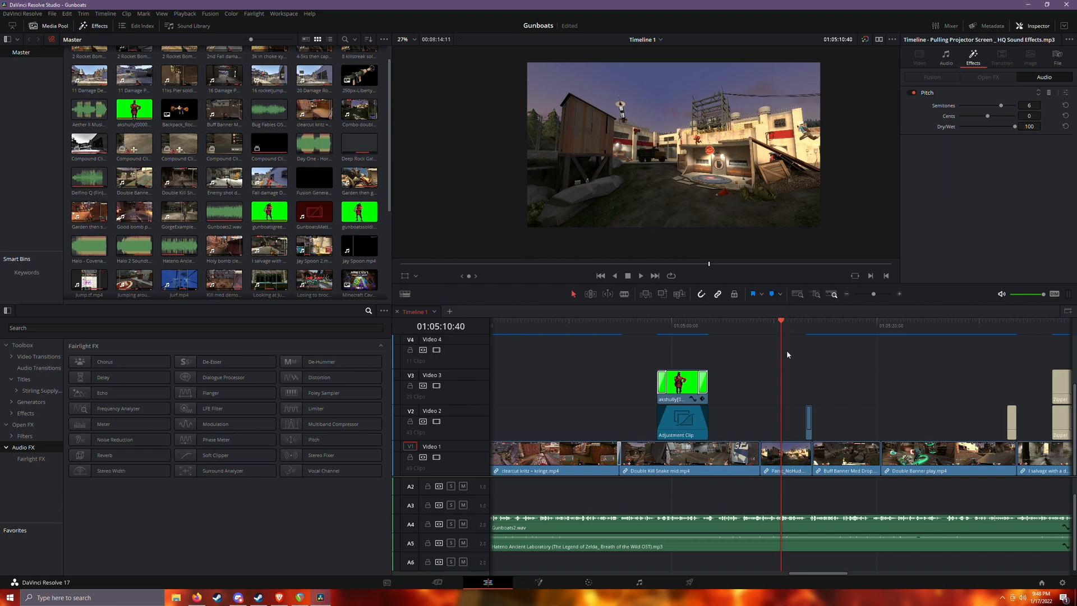
drag(785, 330, 781, 263)
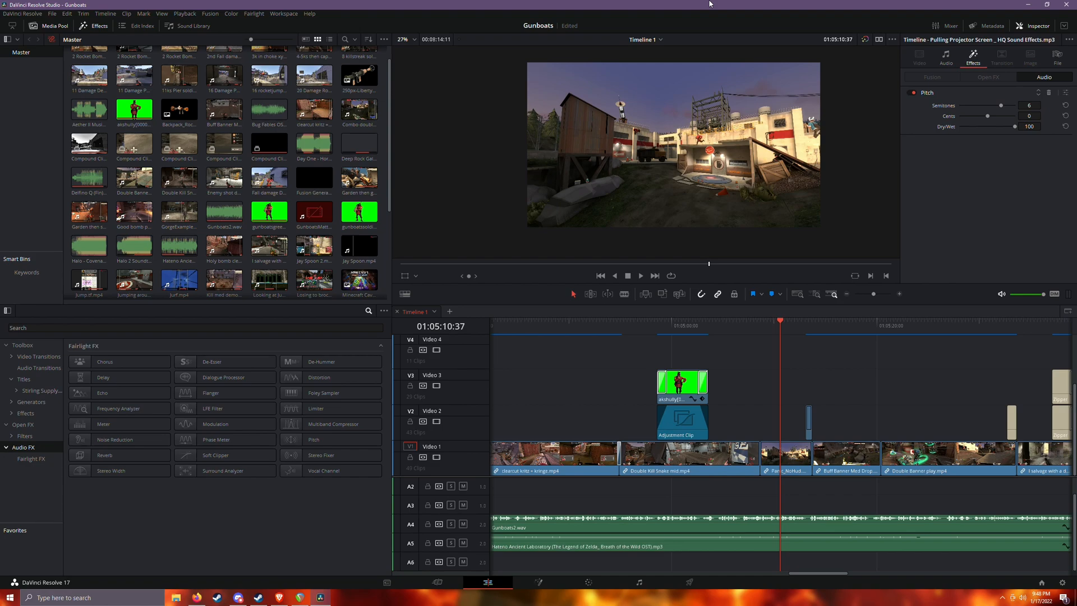
click(781, 322)
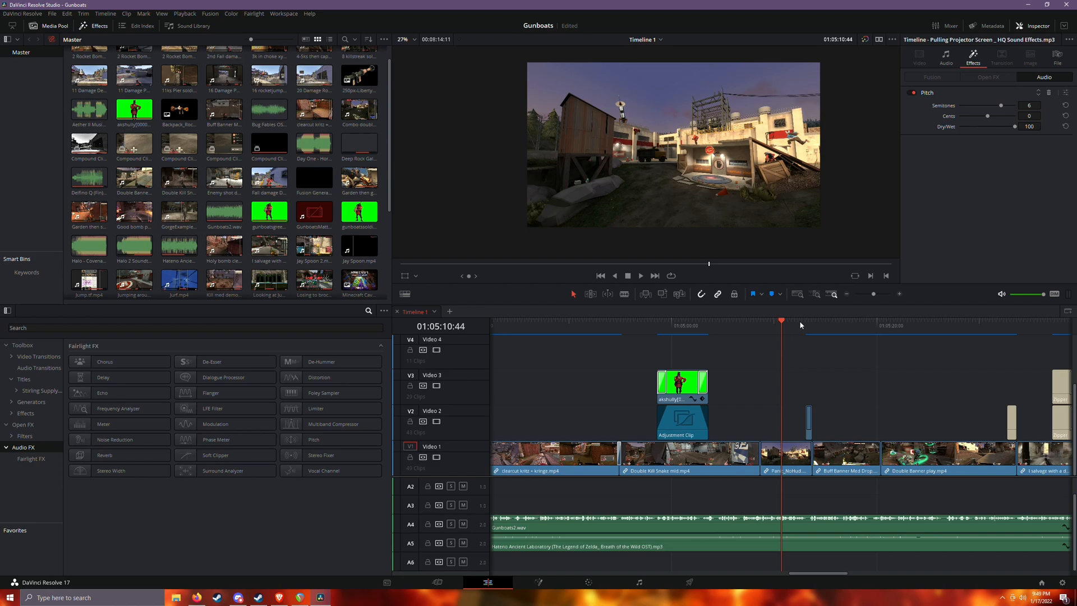
mouse_move(772, 325)
mouse_down()
mouse_move(803, 331)
mouse_move(752, 335)
mouse_move(800, 338)
mouse_move(789, 336)
mouse_up()
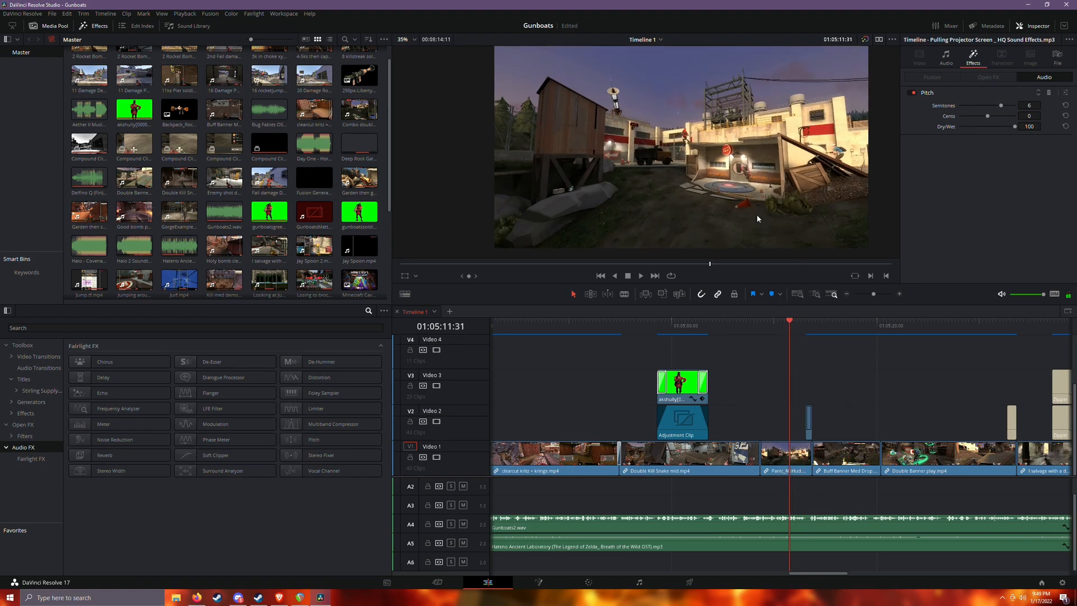
Examine the THE PANIC ATTACK overlay at 01:05:13:04 and the plain footage before it at 01:05:10:05.
scroll(762, 222, down, 1)
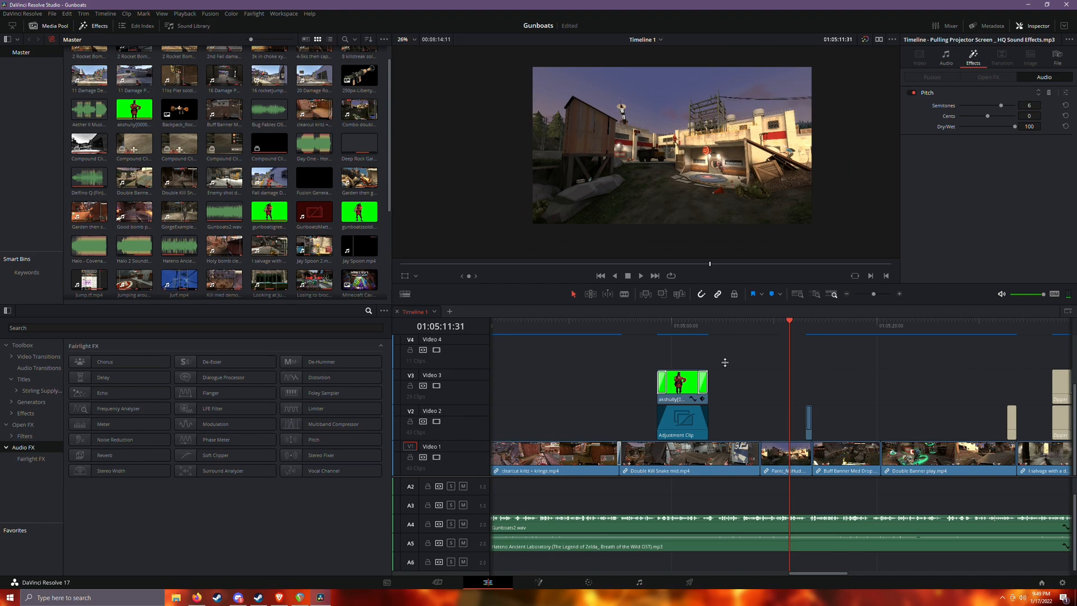
drag(785, 329, 806, 316)
scroll(643, 144, up, 5)
scroll(644, 145, down, 2)
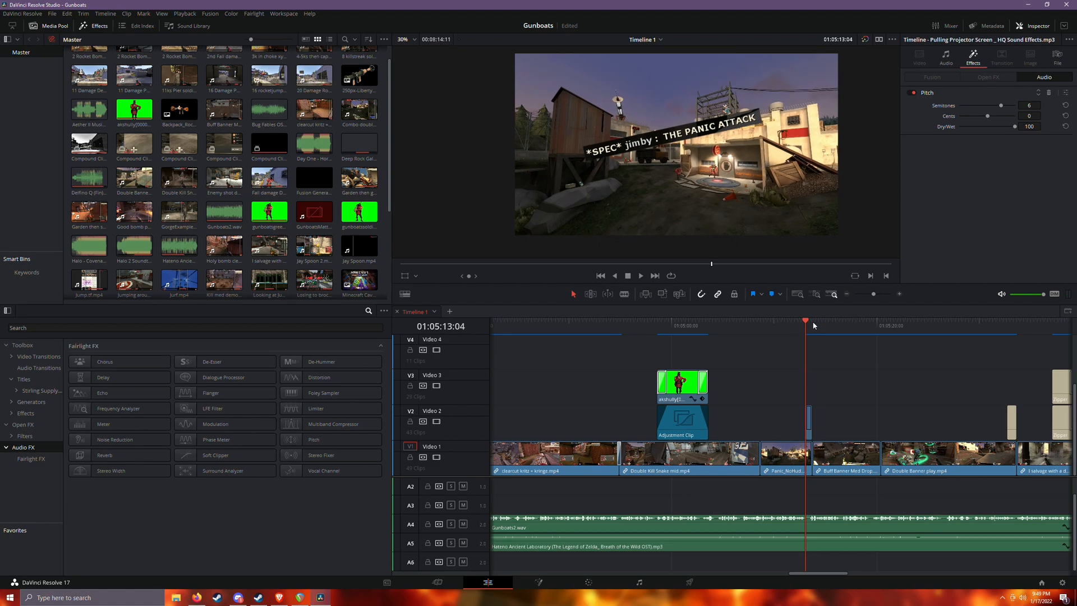
drag(811, 331, 775, 329)
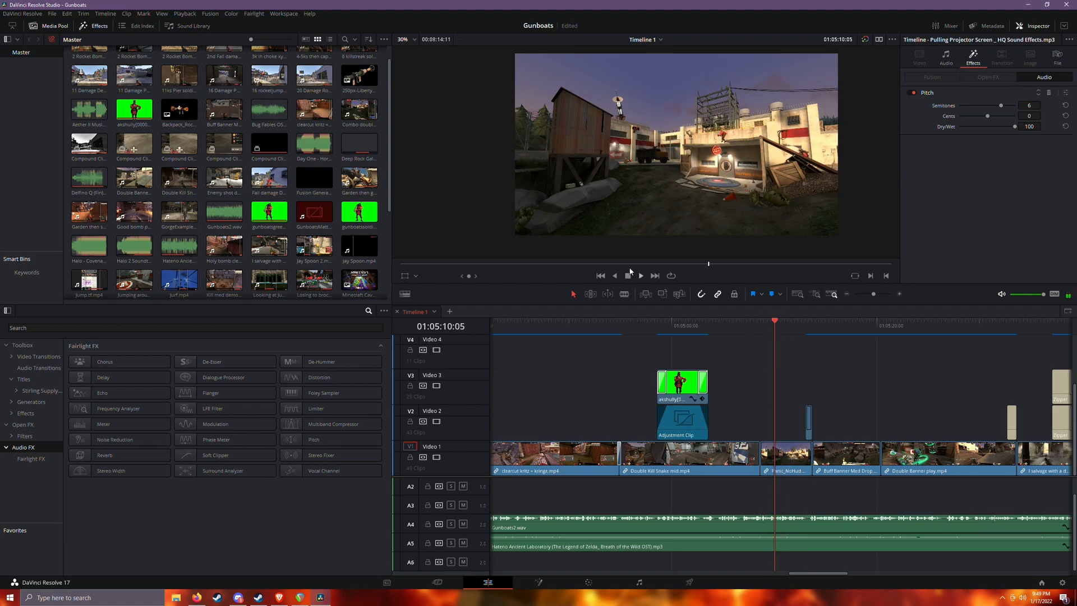
scroll(732, 163, up, 2)
scroll(733, 166, down, 2)
Scrub through Double Banner play.mp4 and place the playhead at 01:05:33:40, at the start of the double kill clip.
drag(821, 330, 1002, 332)
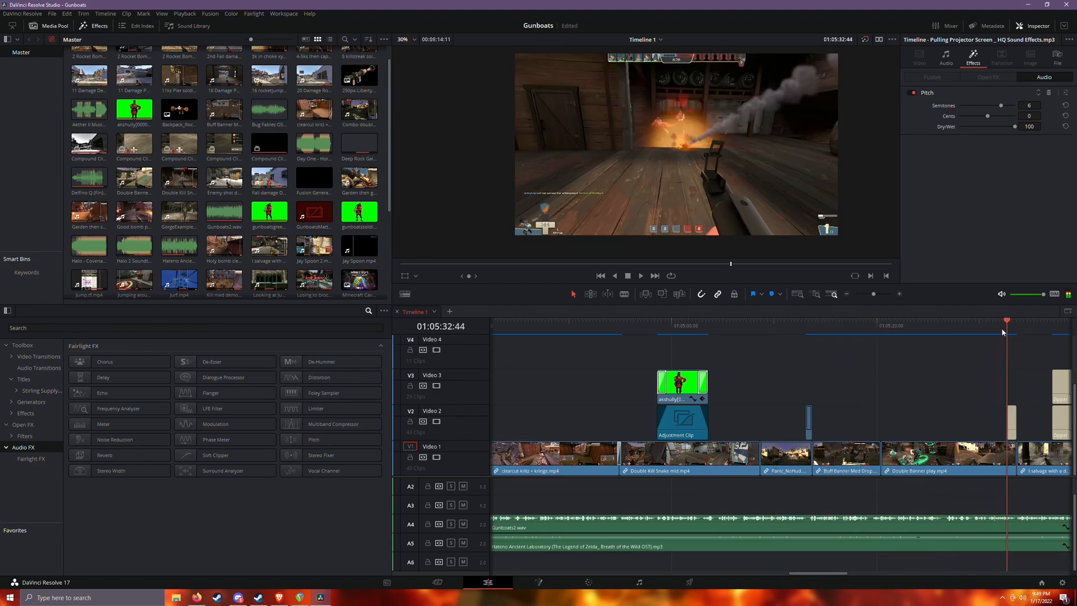
key(ctrl+minus)
drag(785, 330, 789, 326)
click(898, 295)
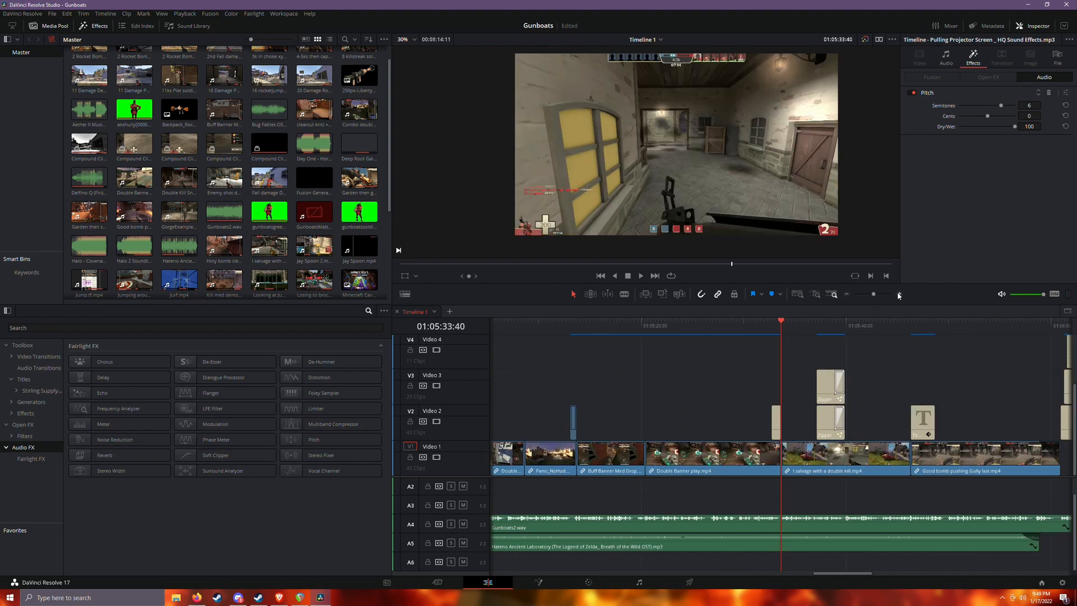
click(898, 294)
Scrub past the double kill titles to the caption about the med pocketing at 01:05:46:47 and enlarge the timeline there.
drag(857, 324, 1049, 322)
click(846, 294)
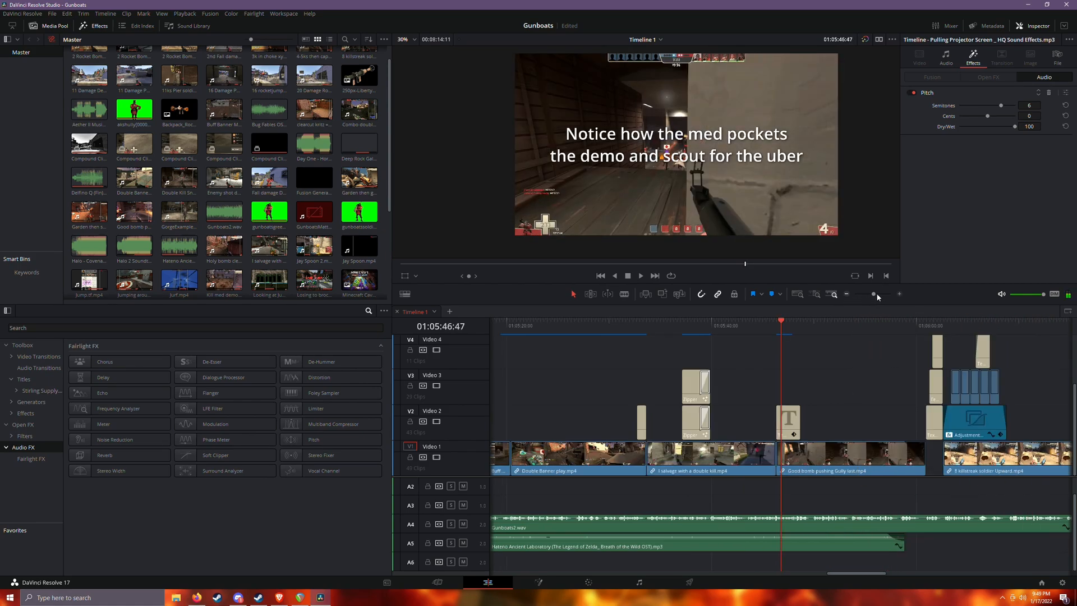
click(899, 294)
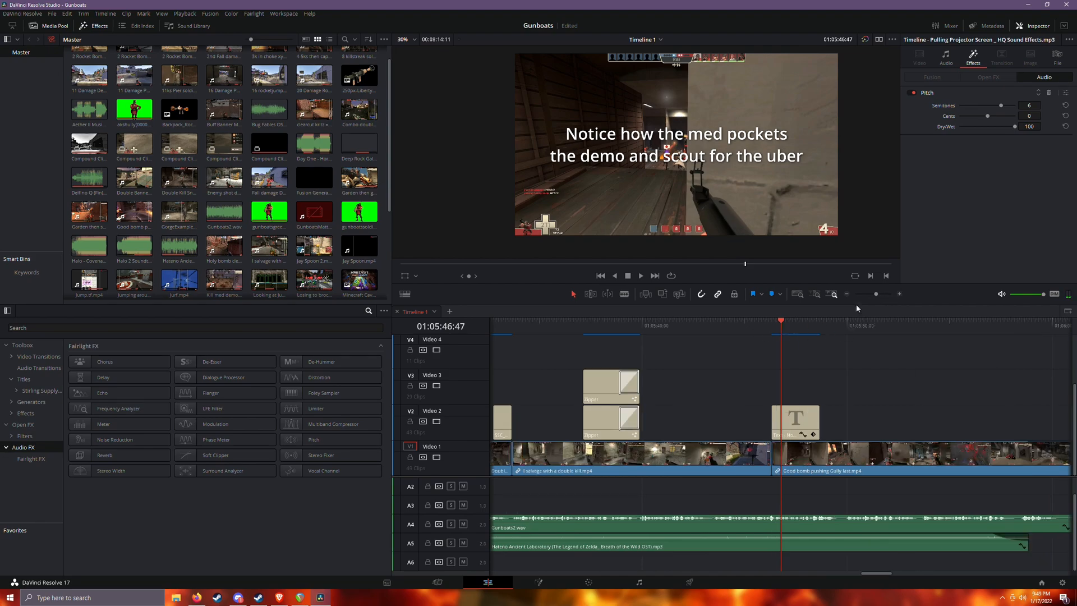
Scrub through the Upward and jump academy sections and Jurf.mp4, and place the playhead at 01:07:06:34, where Jumping around Process 2.mp4 starts.
drag(842, 321, 991, 336)
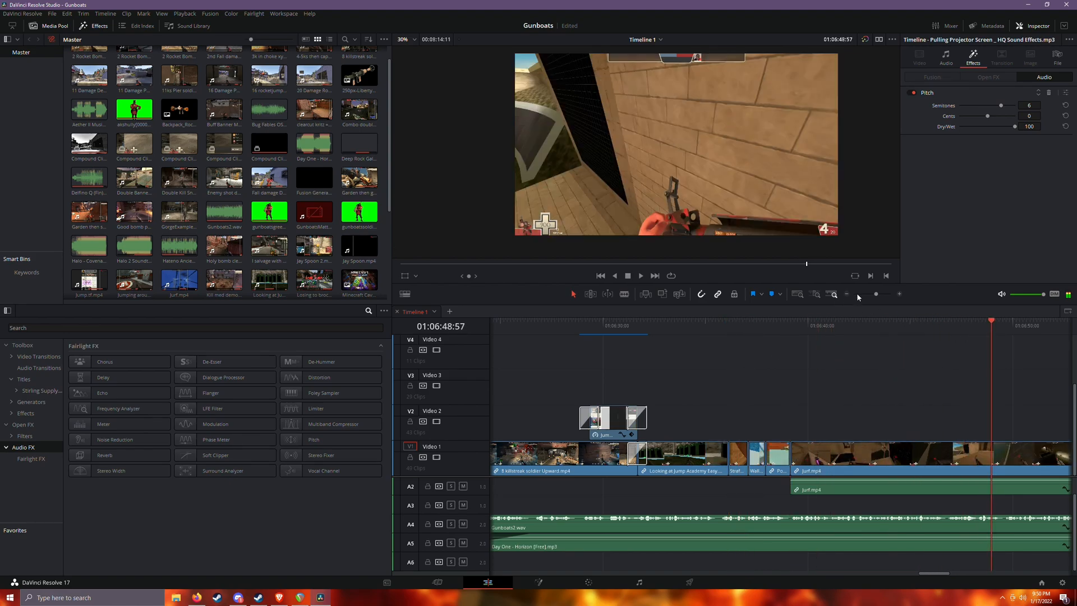
click(847, 294)
click(847, 294)
drag(804, 321, 675, 363)
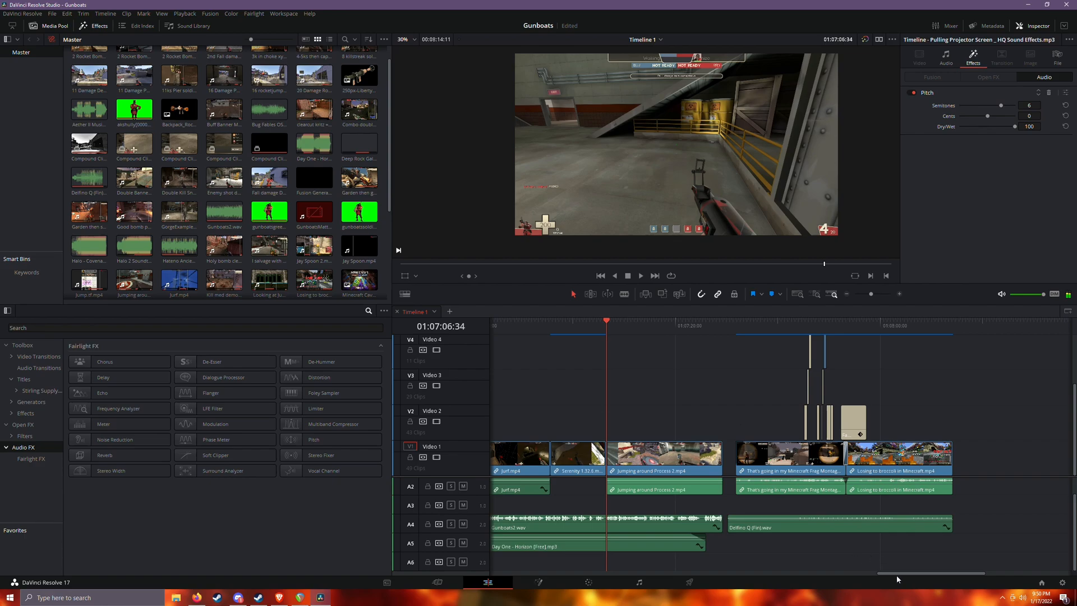
Return to the early part of the timeline and scrub to the "Don't use these with the Gunboats" overlay, placing the playhead at 01:01:09:47.
drag(896, 575, 553, 570)
drag(567, 575, 519, 574)
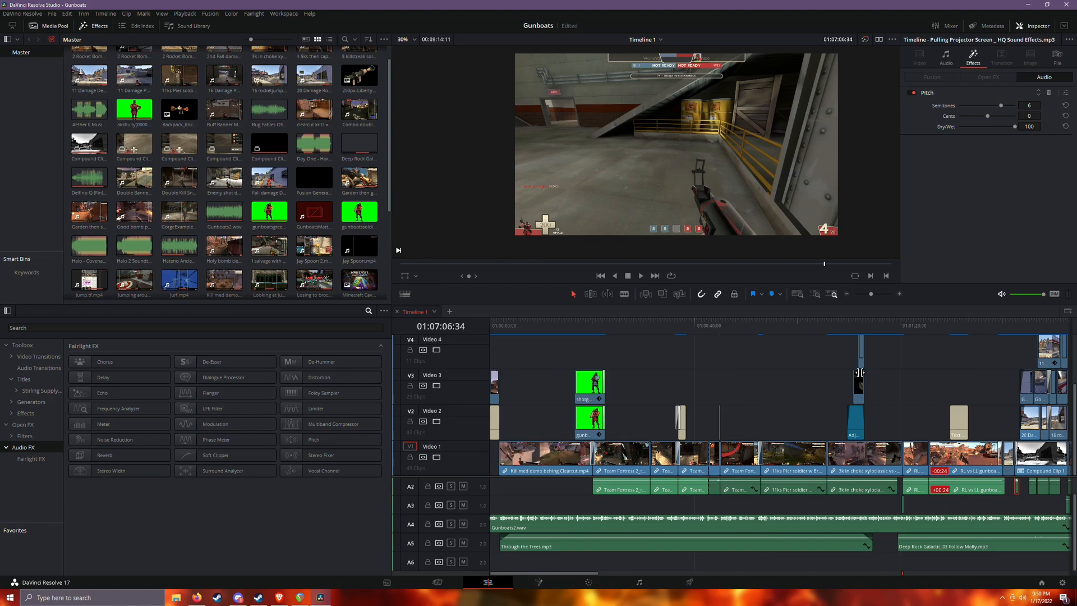
drag(784, 335, 652, 335)
click(847, 294)
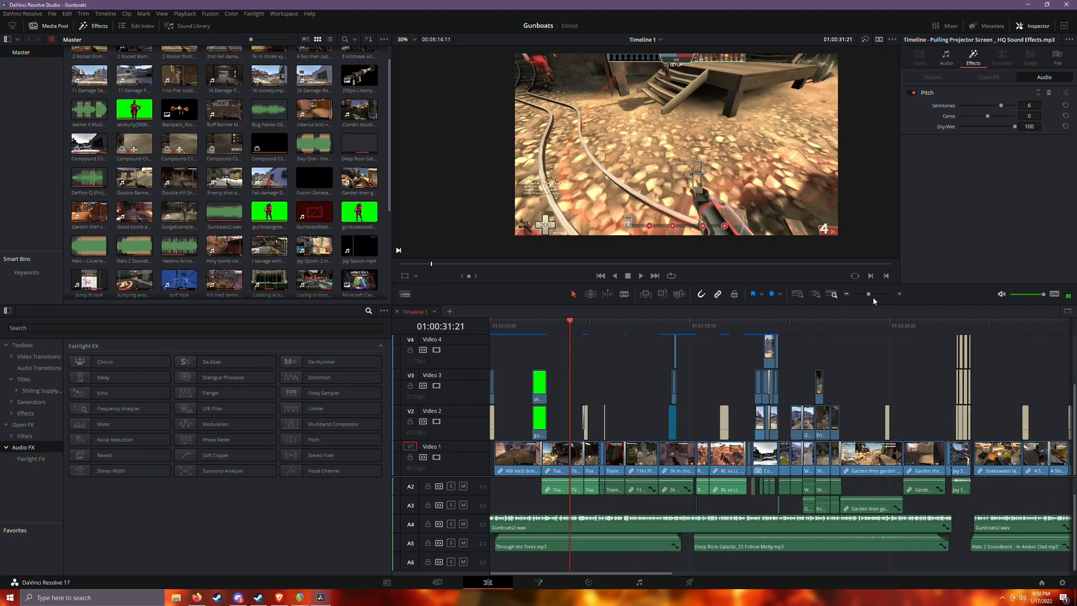
drag(606, 335, 672, 325)
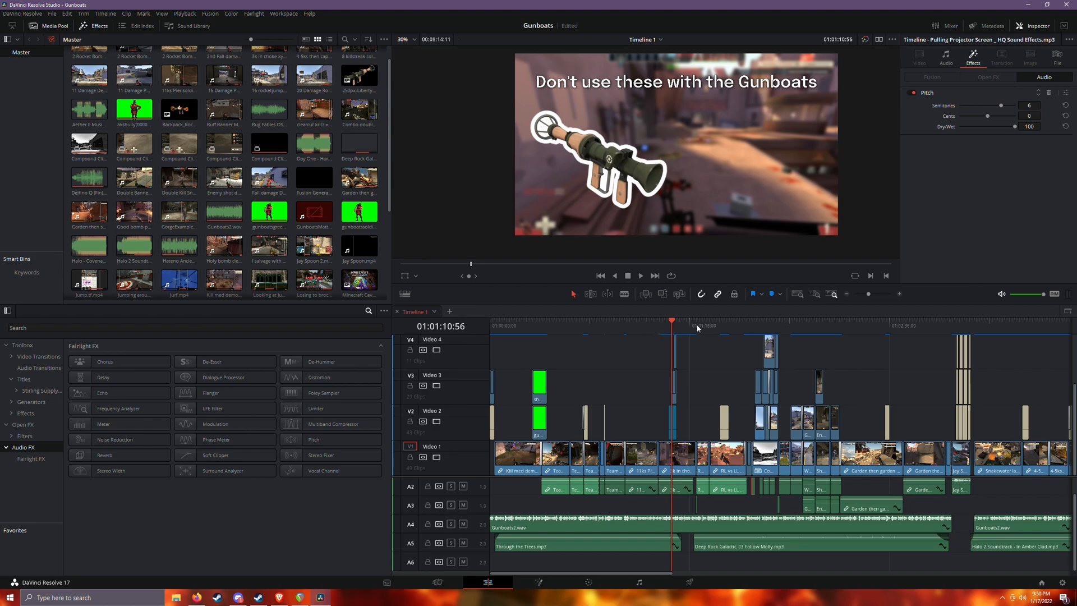
key(Up)
key(Up)
key(Down)
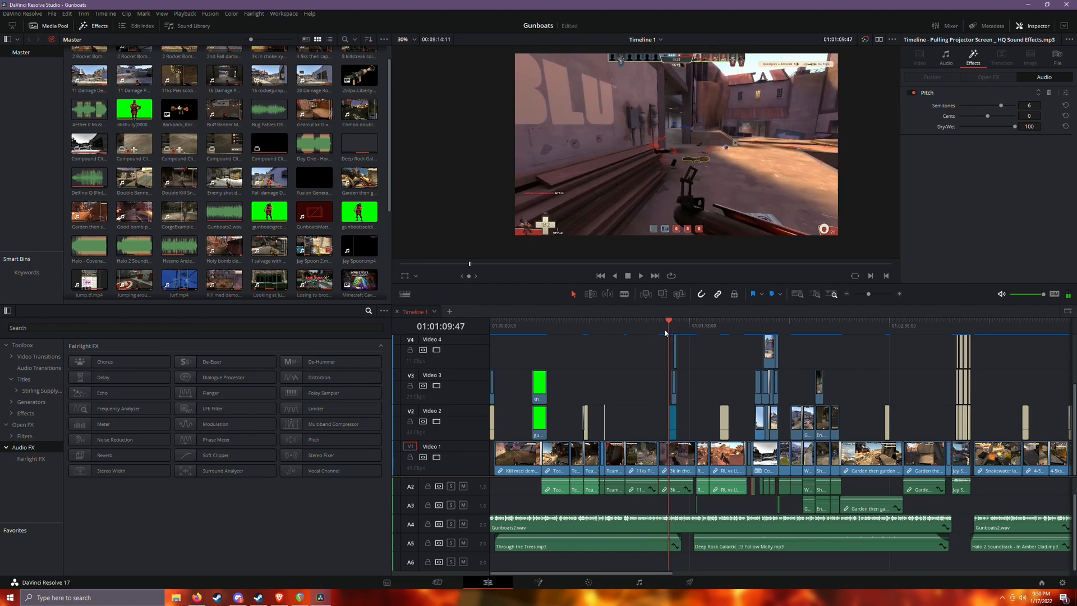
Enlarge the timeline, then examine the two-launcher overlay at 01:01:11:55 and the plain footage after it at 01:01:14:47.
click(899, 294)
click(900, 294)
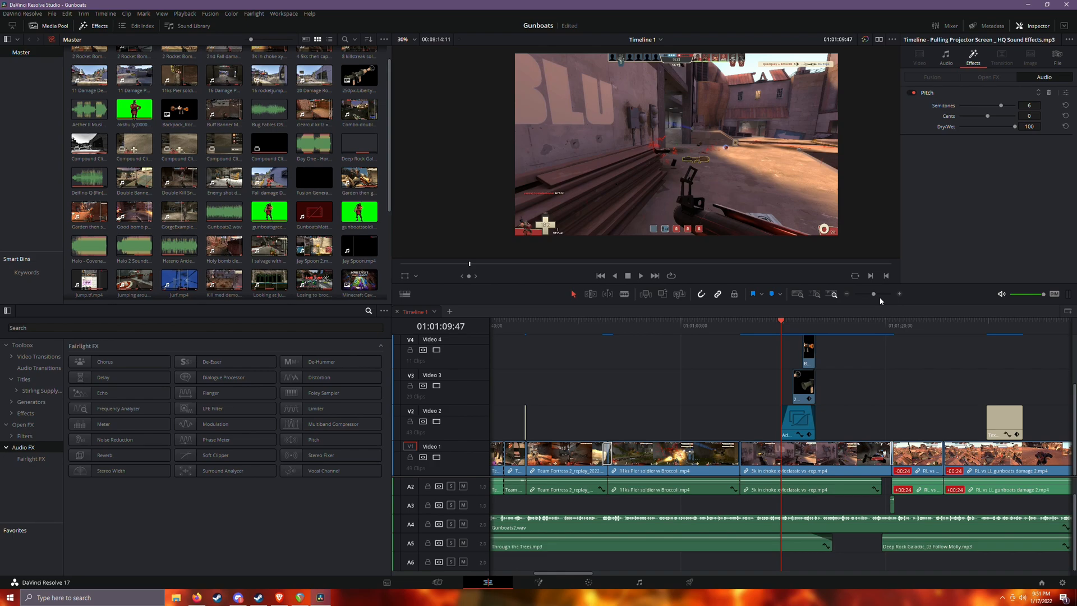
click(809, 335)
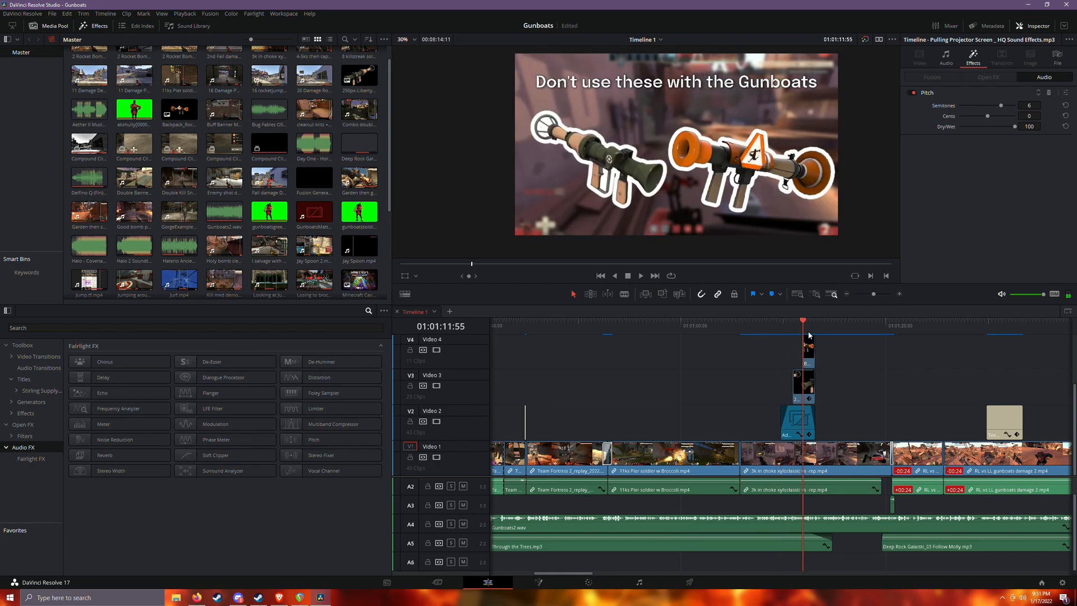
click(816, 331)
click(829, 326)
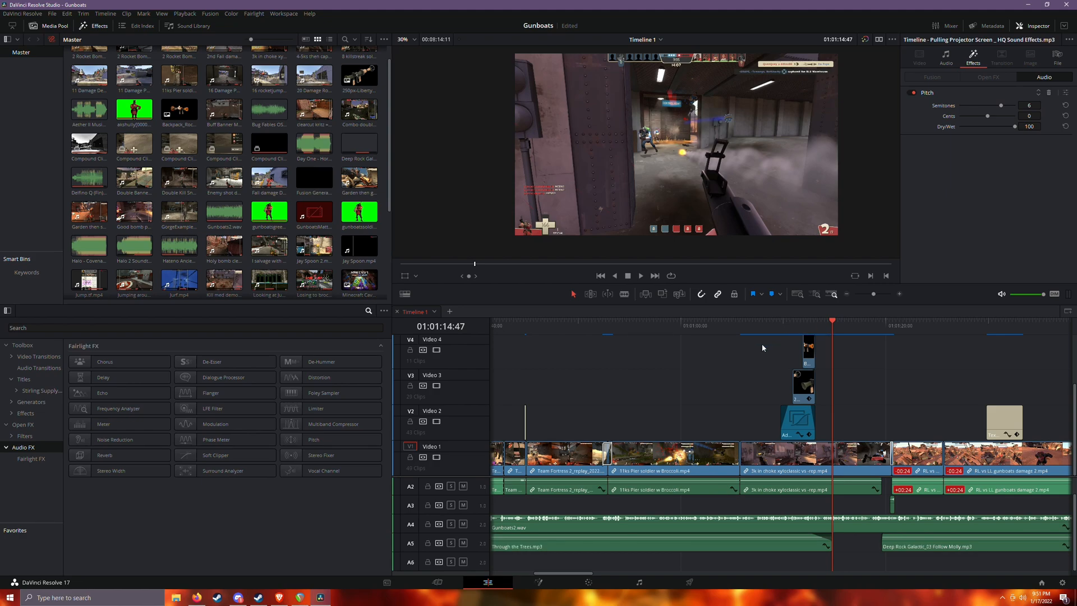
Scrub past the end of the 3k in choke clip and place the playhead at 01:01:27:40 in the RL vs LL gunboats damage footage.
drag(846, 324, 856, 324)
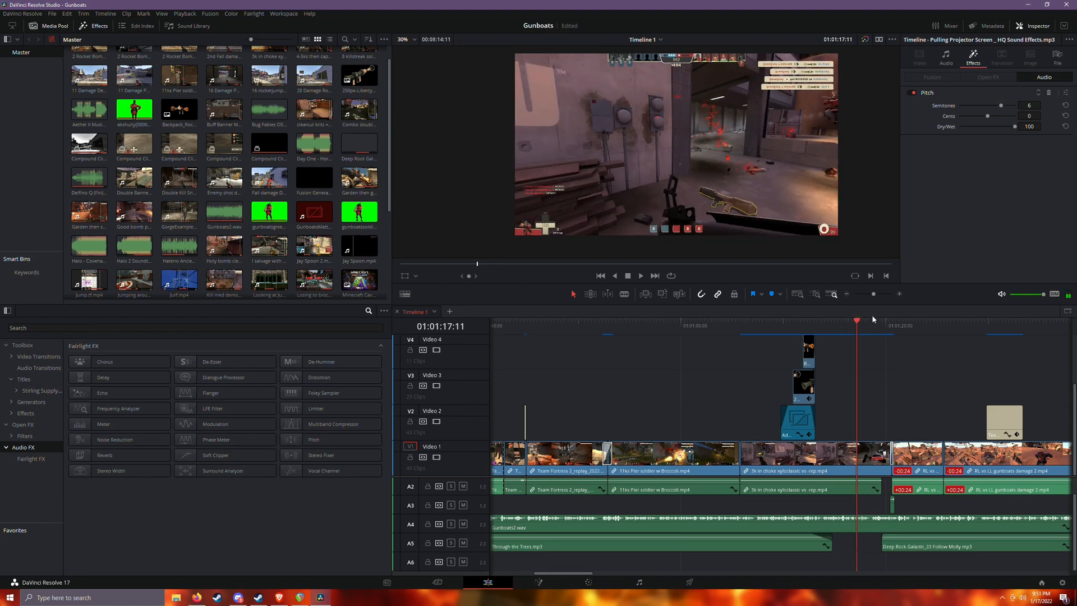
drag(856, 324, 871, 295)
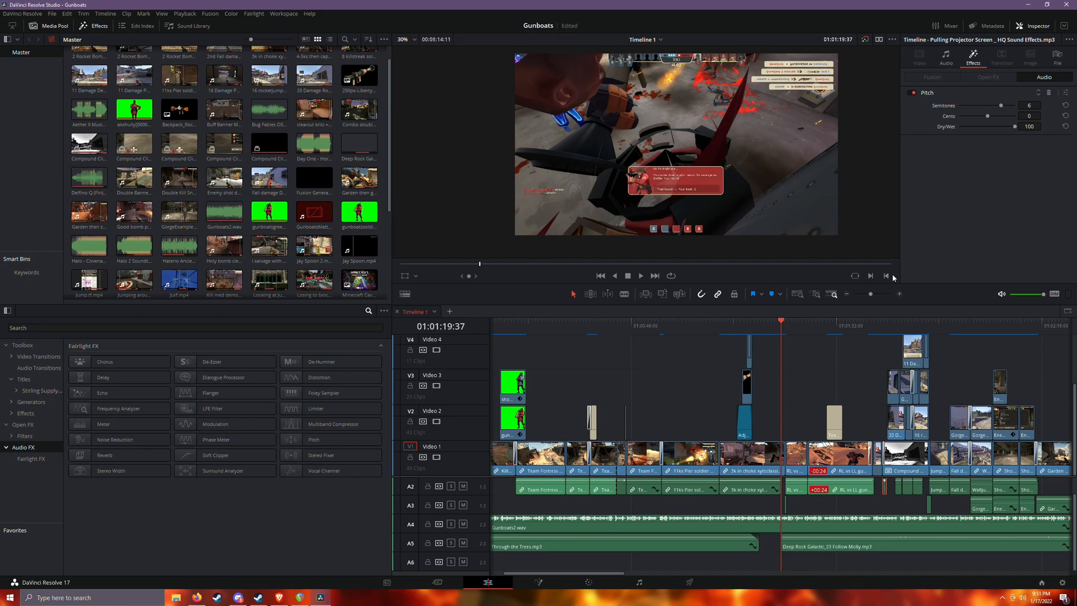
click(800, 328)
drag(828, 333, 817, 335)
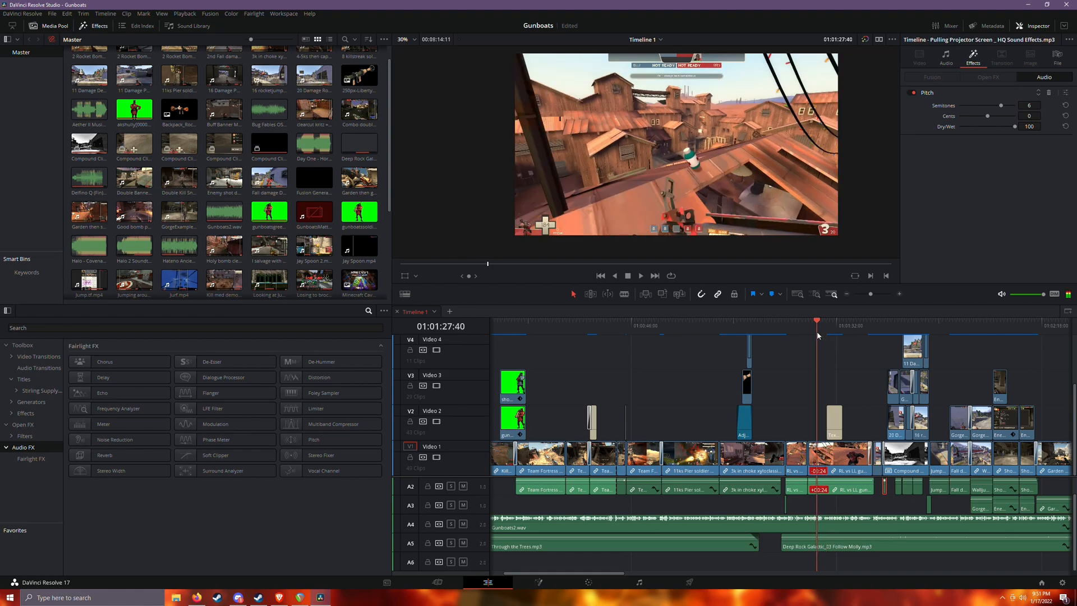
click(900, 295)
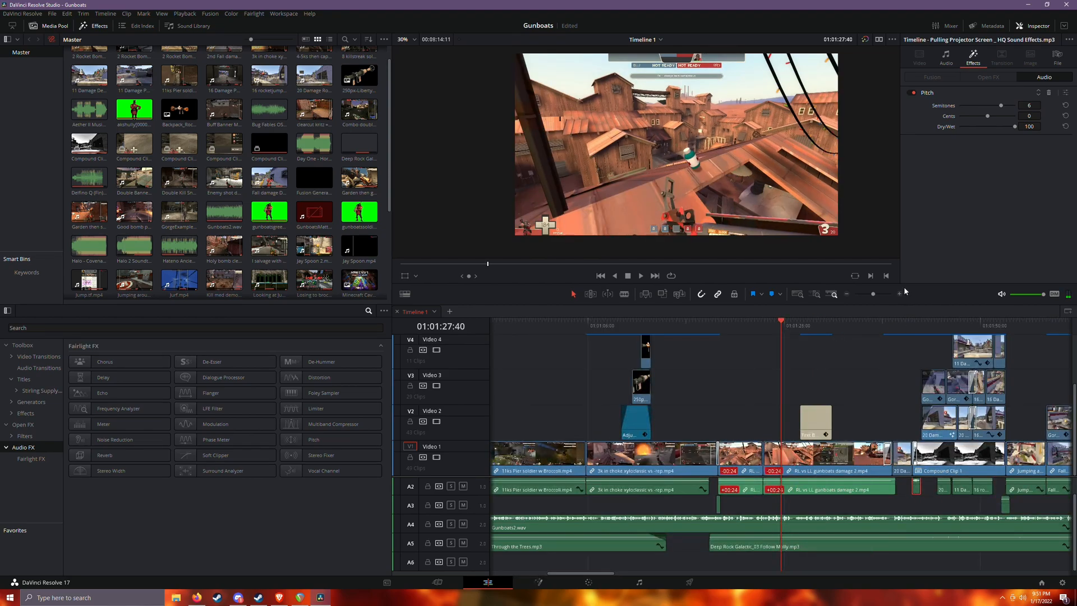
click(848, 293)
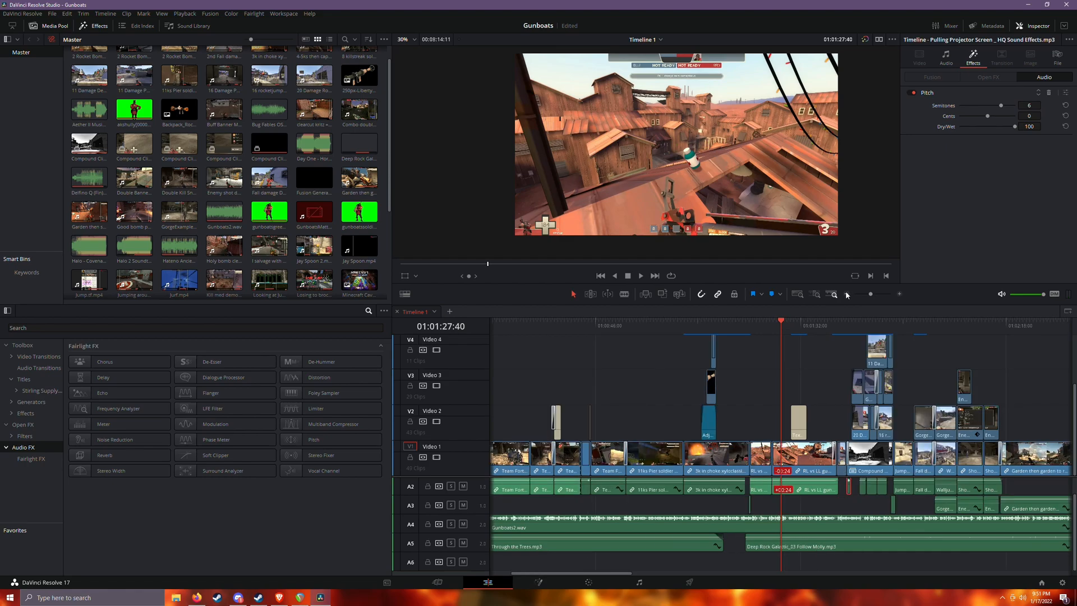
click(848, 293)
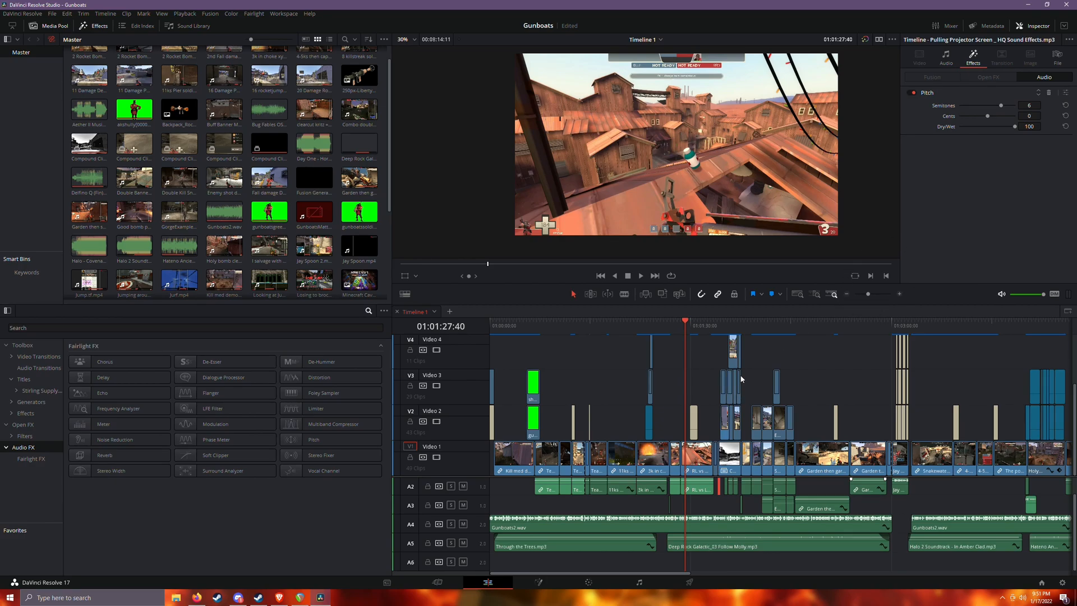
click(847, 295)
click(902, 295)
click(901, 293)
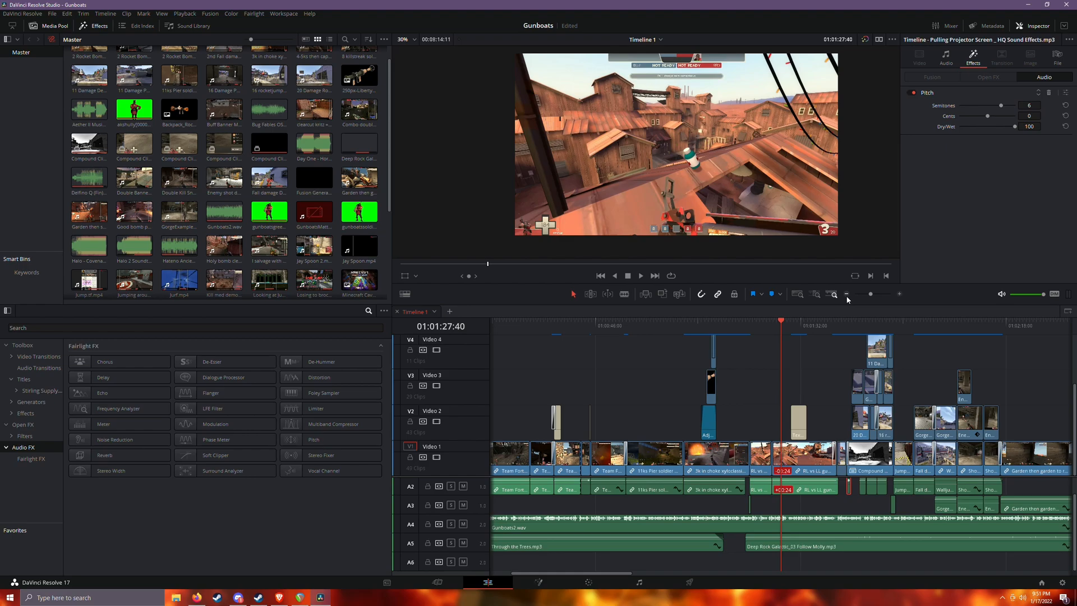
click(898, 294)
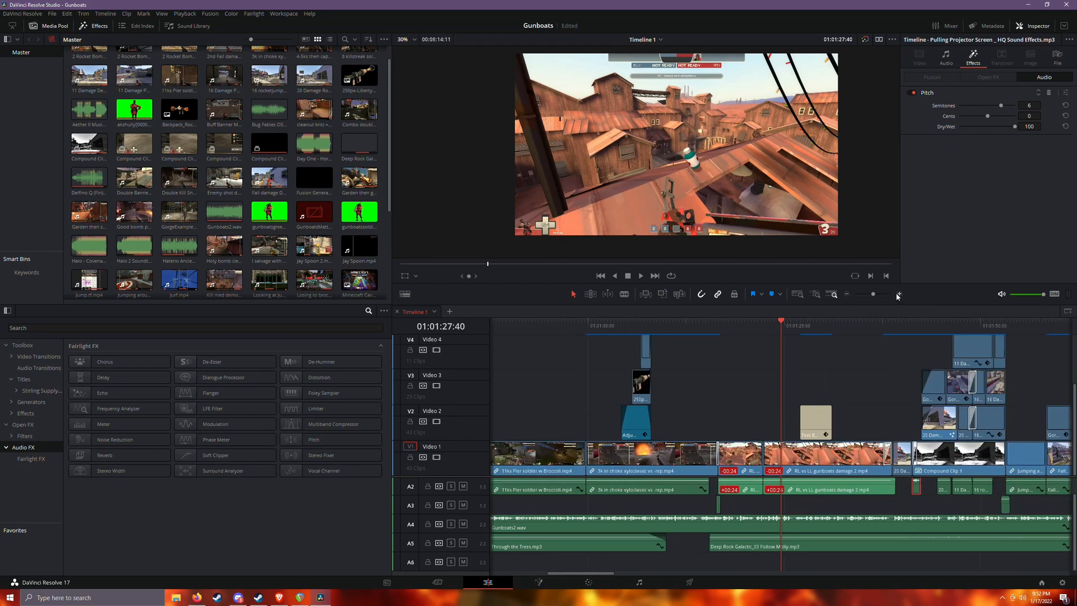
click(847, 294)
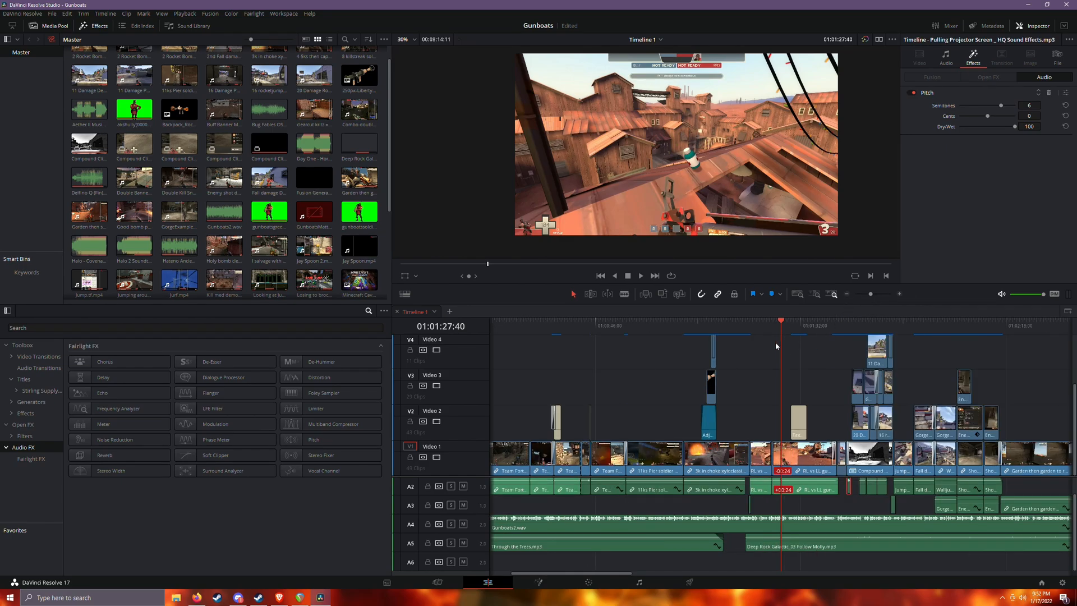
Inspect the audio settings of the Hateno Ancient Laboratory music on track A5, then place the playhead at 01:04:44:32.
drag(637, 571, 777, 574)
click(653, 550)
click(705, 552)
click(742, 545)
click(734, 550)
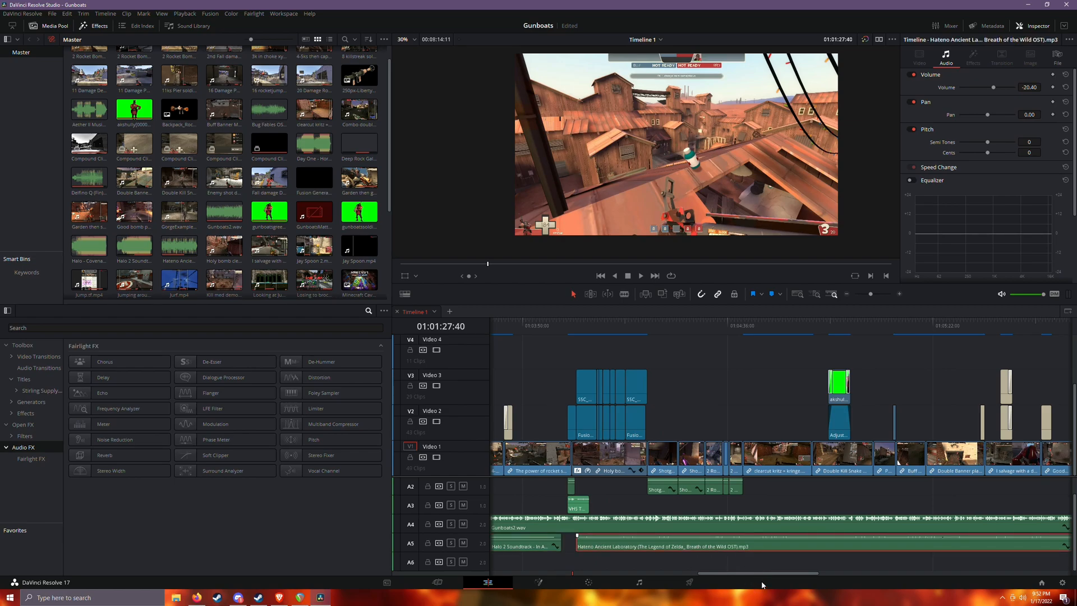
drag(756, 573, 763, 574)
drag(722, 328, 733, 335)
Play Jurf.mp4 from around 01:06:42:57 and inspect the audio settings of the Day One - Horizon music on track A5.
drag(737, 573, 848, 566)
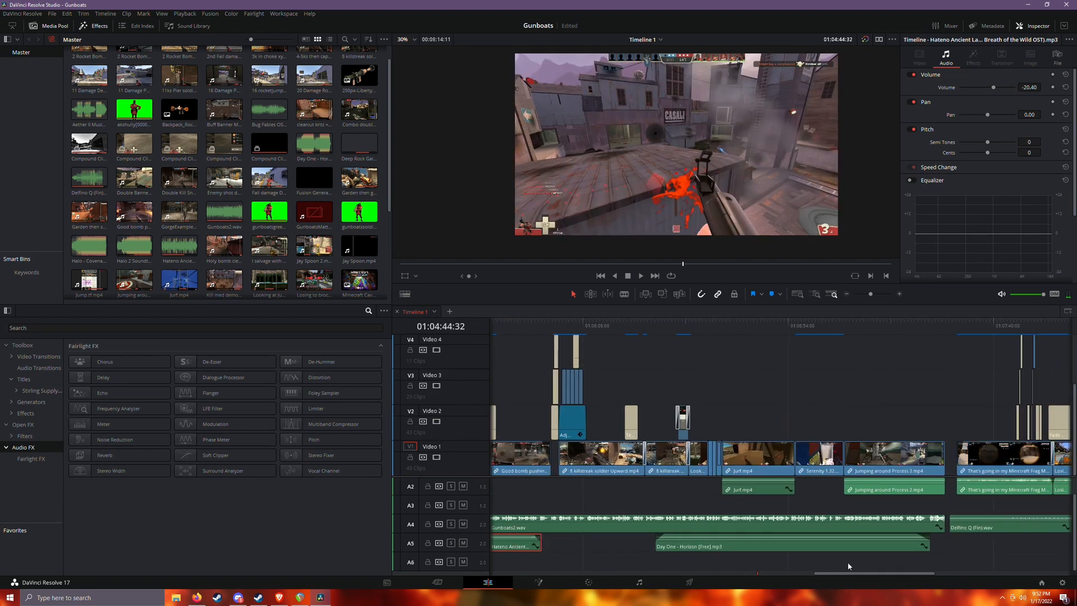
click(735, 325)
key(space)
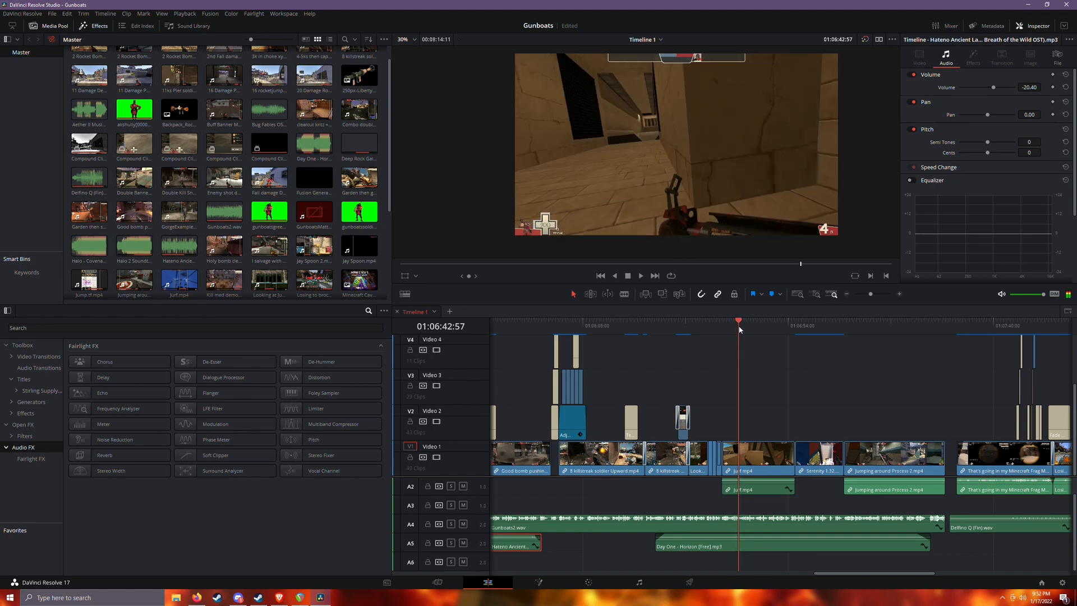
click(778, 546)
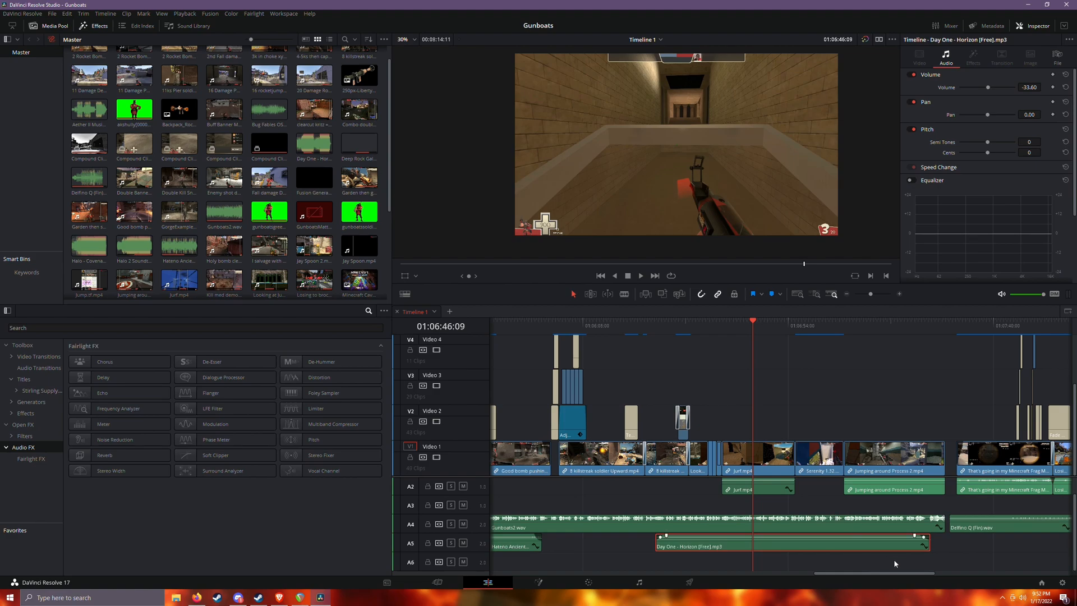
View the Tempus Cup 2022 overlay at 01:06:29:51, then move to 01:07:38:46 and inspect the Delfino Q (Fin).wav audio settings.
drag(892, 573, 875, 583)
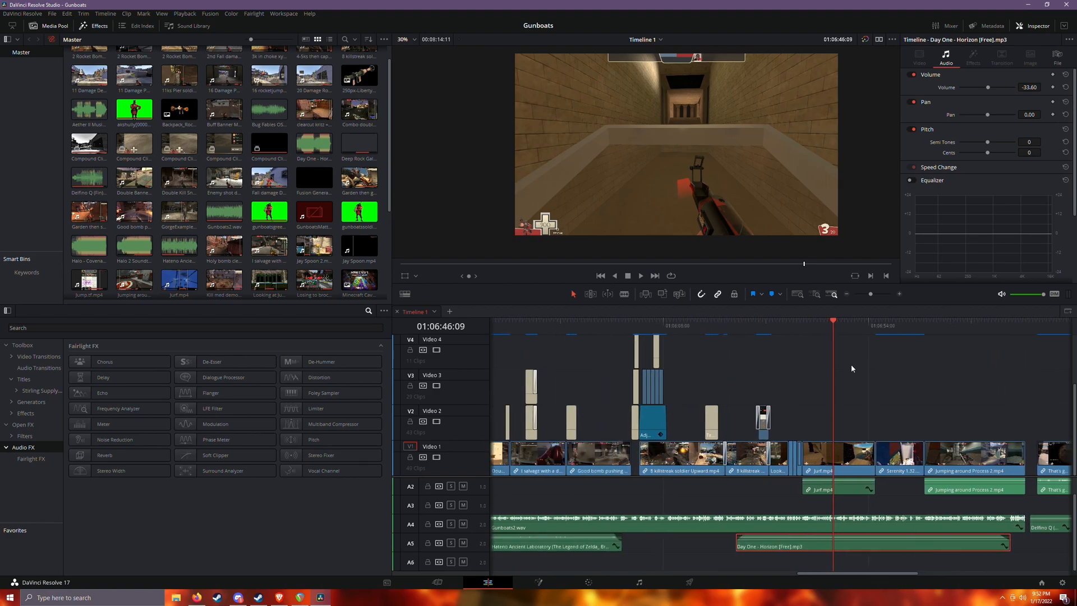
click(762, 320)
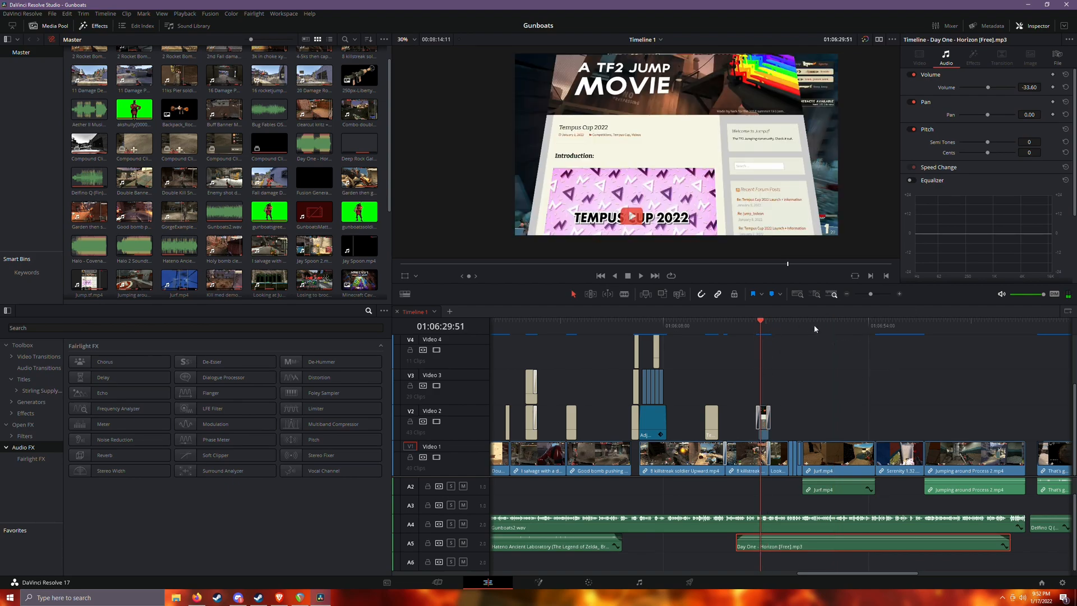
drag(815, 325, 833, 334)
drag(836, 573, 894, 572)
click(785, 323)
click(828, 524)
Show the whole timeline, return the playhead to 01:00:00:00 and enlarge the opening section.
click(848, 294)
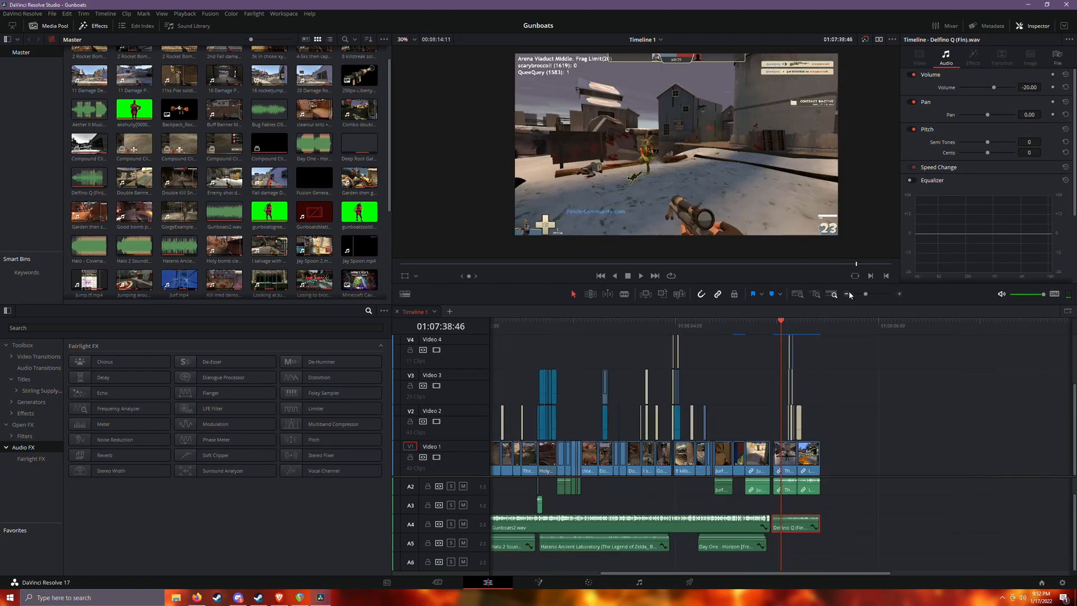
click(847, 293)
key(Home)
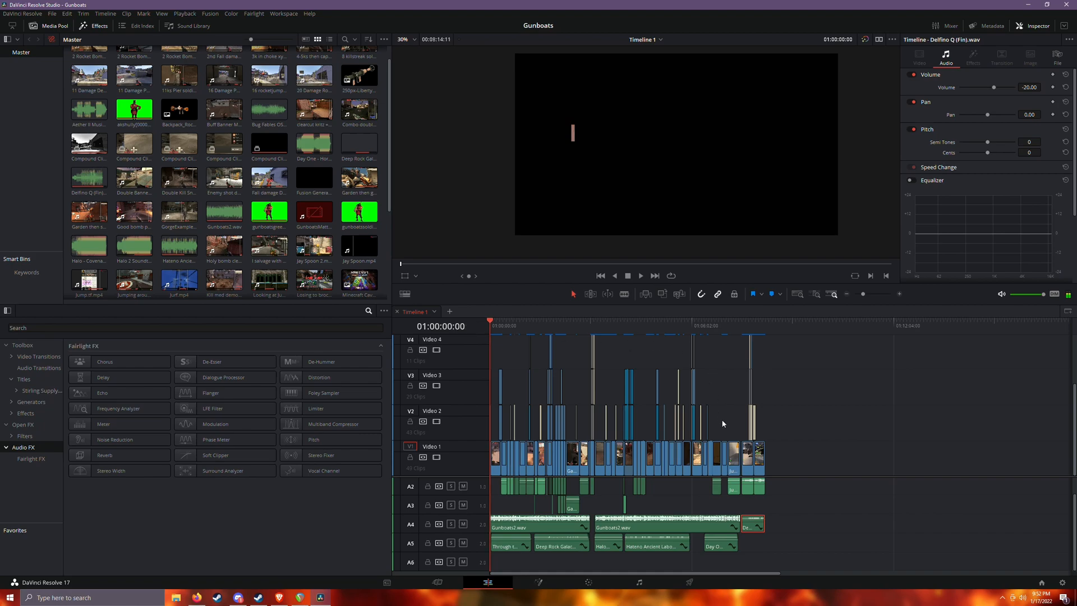
click(900, 294)
click(900, 294)
click(900, 294)
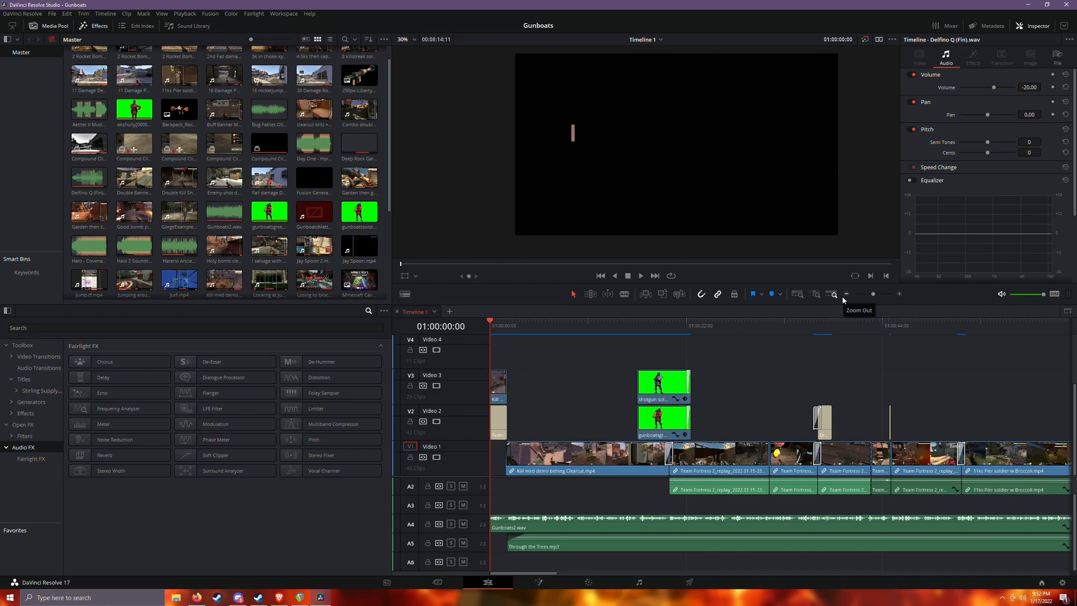
Switch to REAPER to view the running voice recording, return to DaVinci Resolve and scrub to 01:00:06:19 in the opening clip.
click(300, 596)
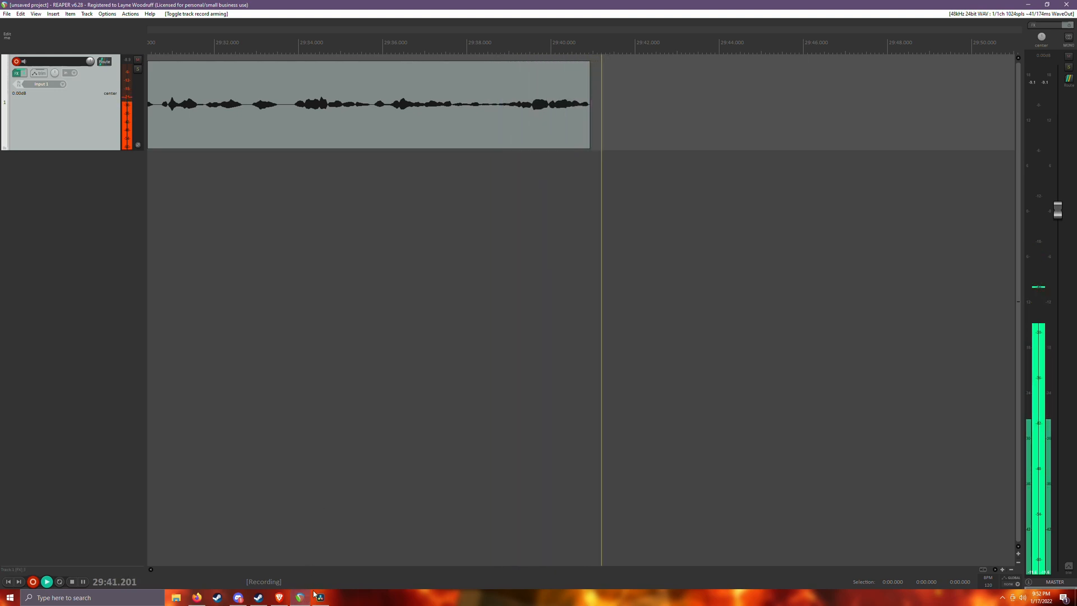
click(320, 597)
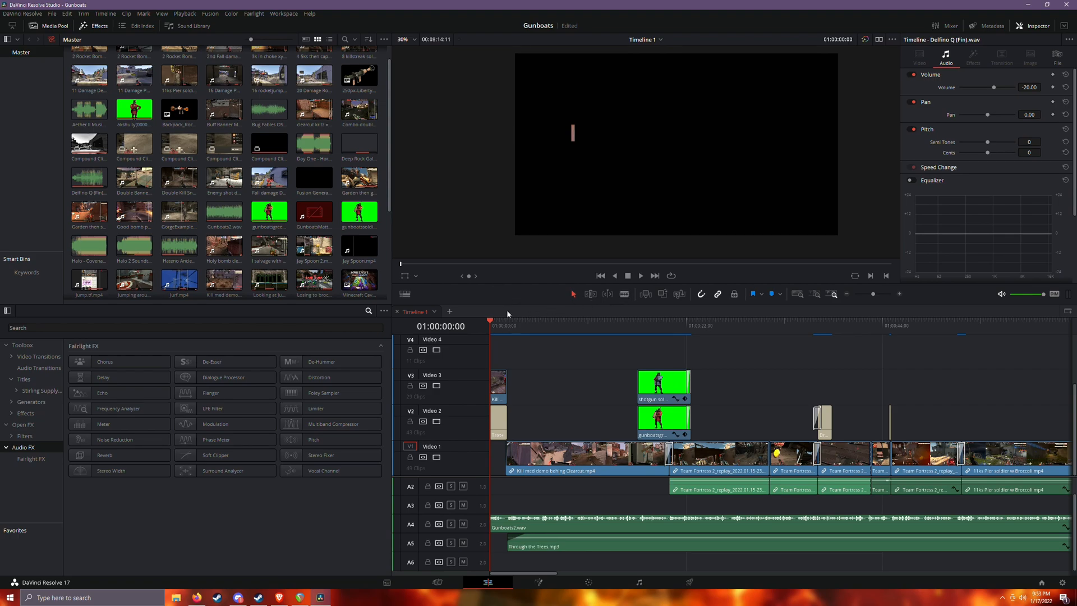
drag(491, 322, 546, 325)
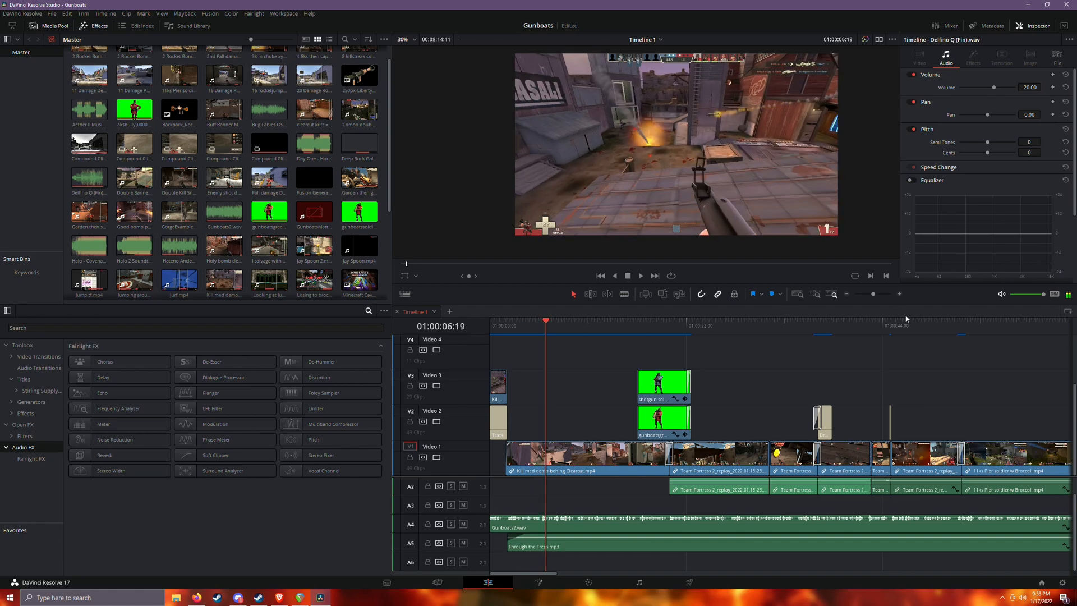